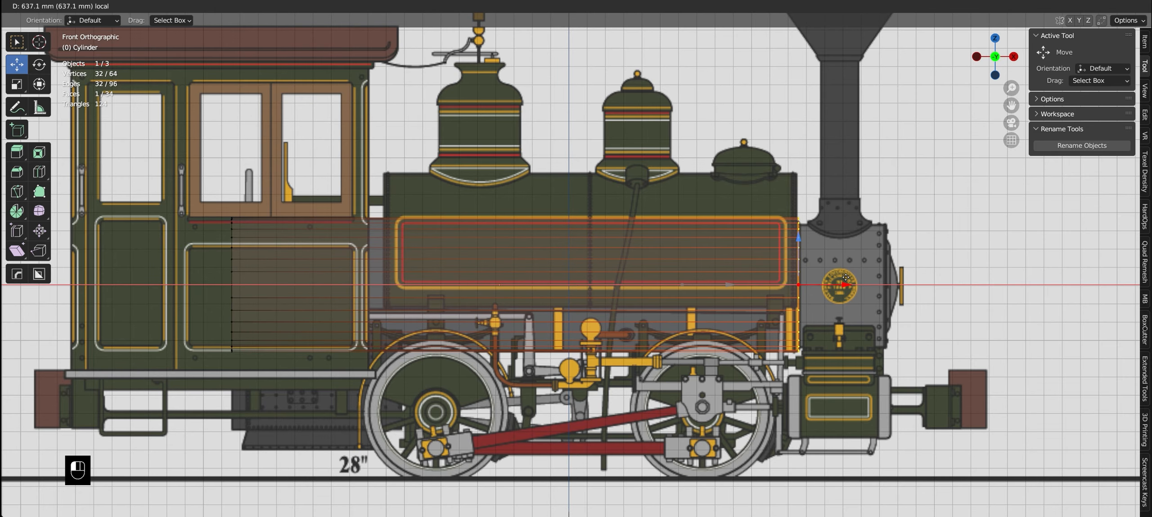
# Move the boiler cylinder's front end face 6.6673 mm along local X to match the blueprint
pyautogui.scroll(6, 848, 315)
pyautogui.moveTo(744, 224); pyautogui.dragTo(750, 224)
pyautogui.scroll(-5, 642, 423)
pyautogui.scroll(7, 670, 418)
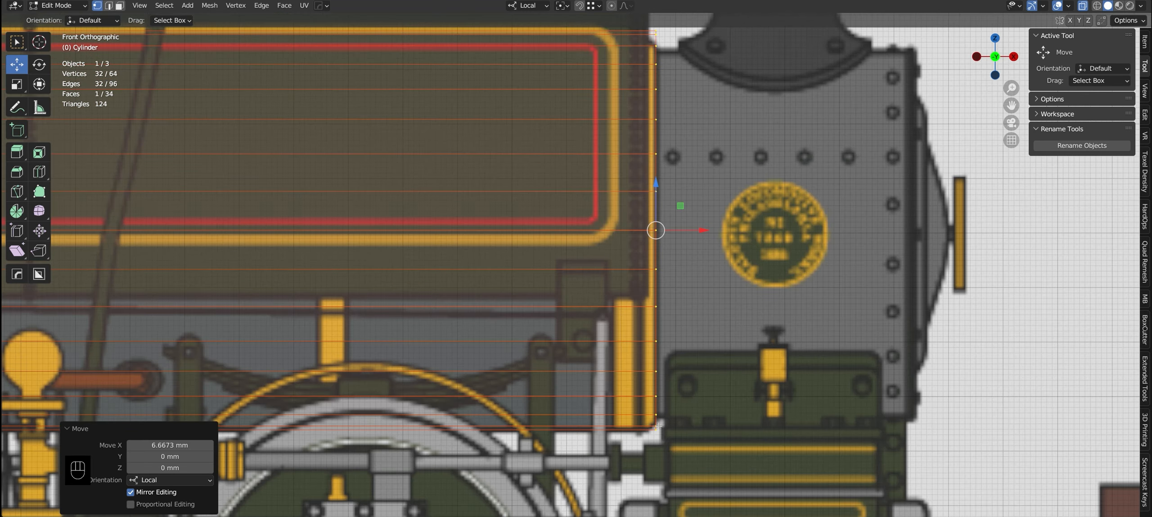
# Bevel the boiler's front rim edge loop with 22.7 mm width and 3 segments
pyautogui.hotkey('ctrl', 'b')
pyautogui.scroll(1, 670, 460)
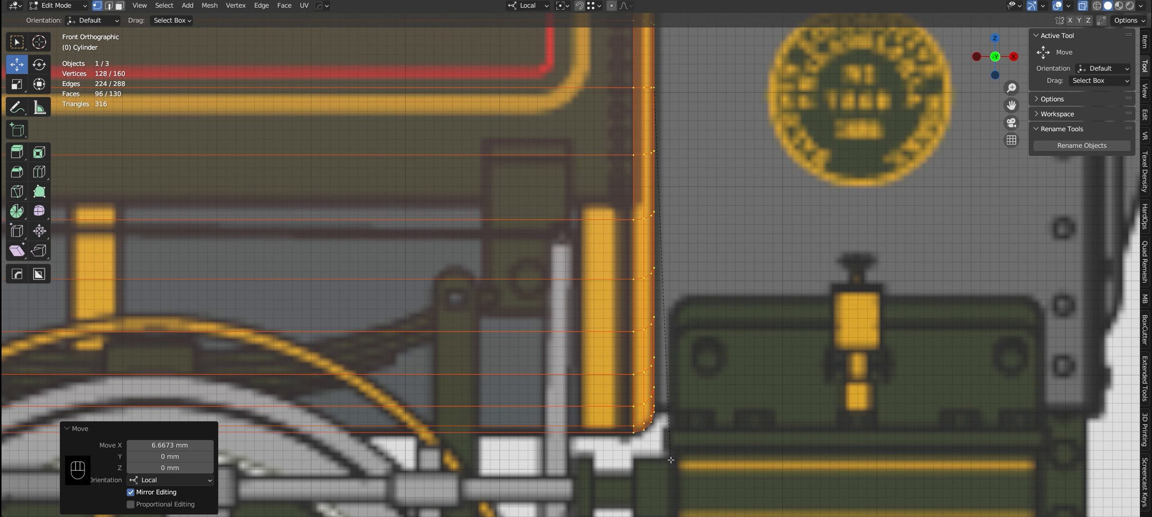
pyautogui.click(671, 461)
pyautogui.scroll(-3, 669, 462)
pyautogui.scroll(-2, 616, 258)
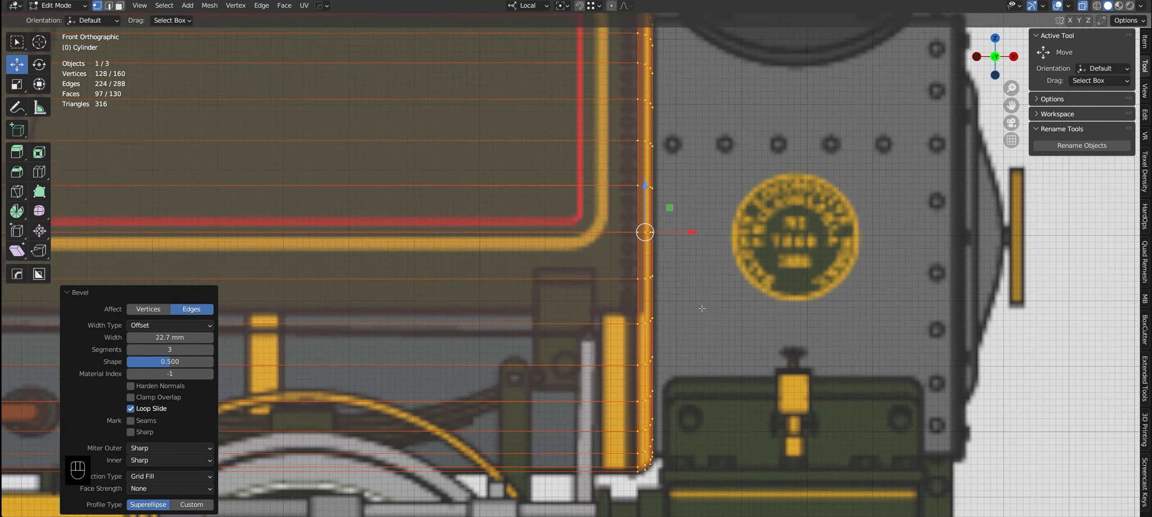
# Add an edge loop around the boiler near its front end, along the rear edge of the front yellow band
pyautogui.keyDown('shift'); pyautogui.moveTo(498, 347); pyautogui.dragTo(567, 345, button='middle'); pyautogui.keyUp('shift')
pyautogui.press('2')
pyautogui.hotkey('ctrl', 'r')
pyautogui.click(567, 346)
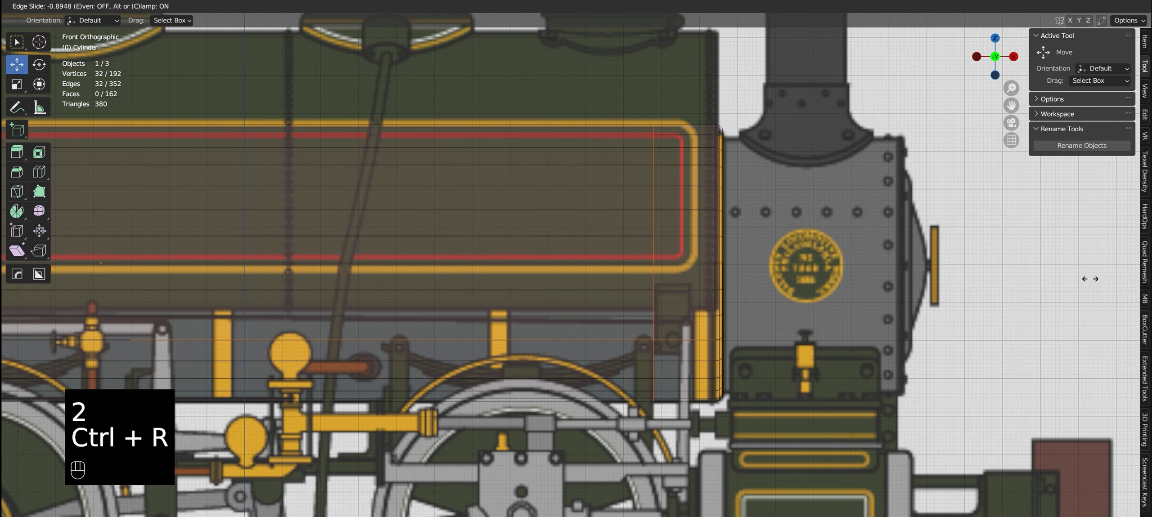
pyautogui.click(1129, 270)
# Add two more edge loops around the boiler at the centres of the other two yellow bands
pyautogui.keyDown('shift'); pyautogui.moveTo(419, 323); pyautogui.dragTo(558, 315, button='middle'); pyautogui.keyUp('shift')
pyautogui.hotkey('ctrl', 'r')
pyautogui.click(558, 316)
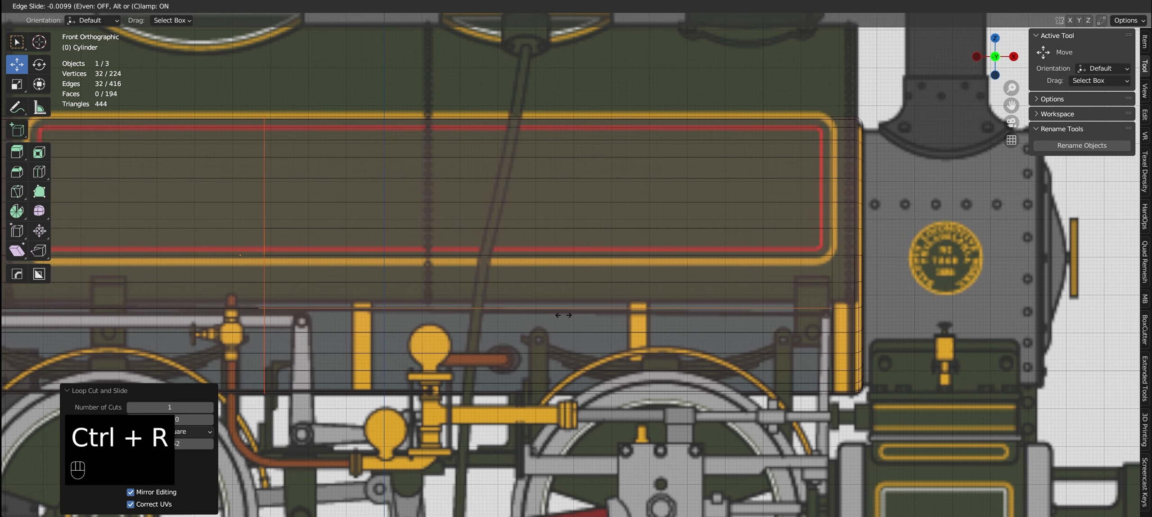
pyautogui.hotkey('ctrl', 'r')
pyautogui.click(575, 312)
pyautogui.click(616, 313)
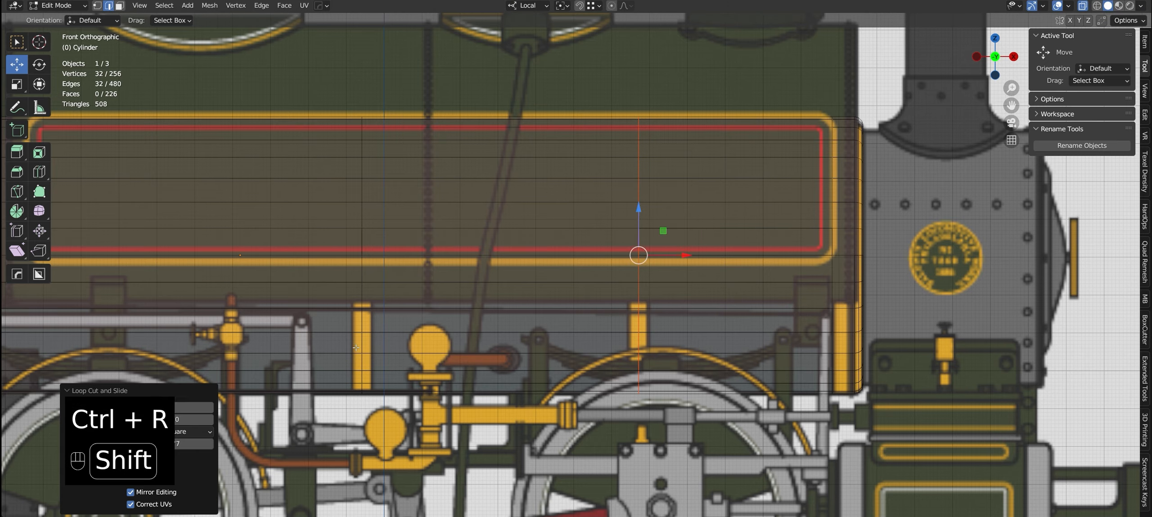
# Select both band edge loops and bevel them to the width of the yellow bands in the blueprint
pyautogui.keyDown('alt'); pyautogui.keyDown('shift'); pyautogui.click(362, 320); pyautogui.keyUp('shift'); pyautogui.keyUp('alt')
pyautogui.scroll(3, 596, 338)
pyautogui.keyDown('shift'); pyautogui.moveTo(506, 333); pyautogui.dragTo(626, 337, button='middle'); pyautogui.keyUp('shift')
pyautogui.hotkey('ctrl', 'b')
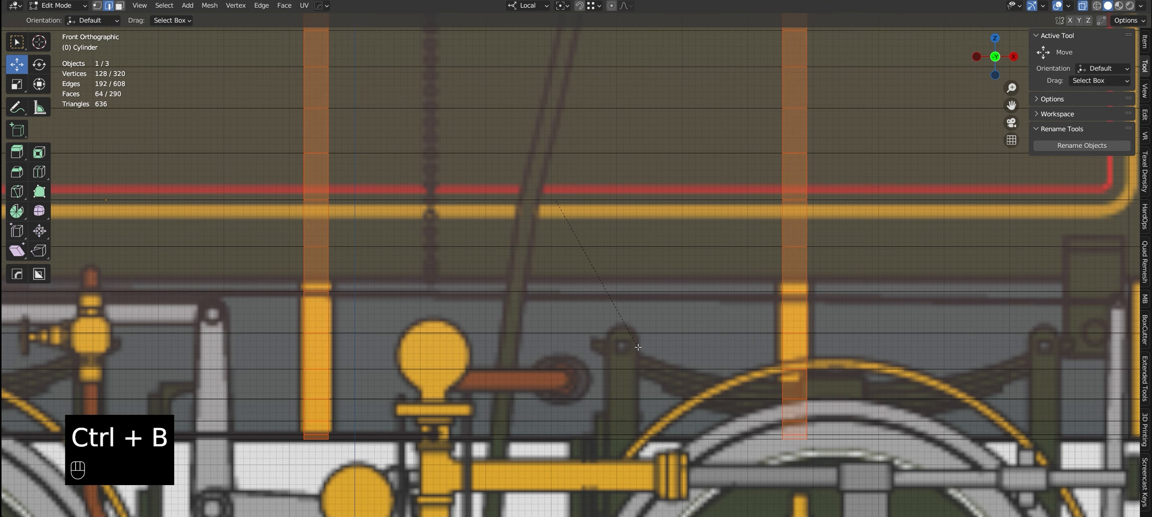
pyautogui.click(643, 352)
pyautogui.scroll(-5, 558, 351)
pyautogui.scroll(3, 792, 202)
# Select the face loops of all three bands and extrude them 10.7 mm along their normals
pyautogui.press('3')
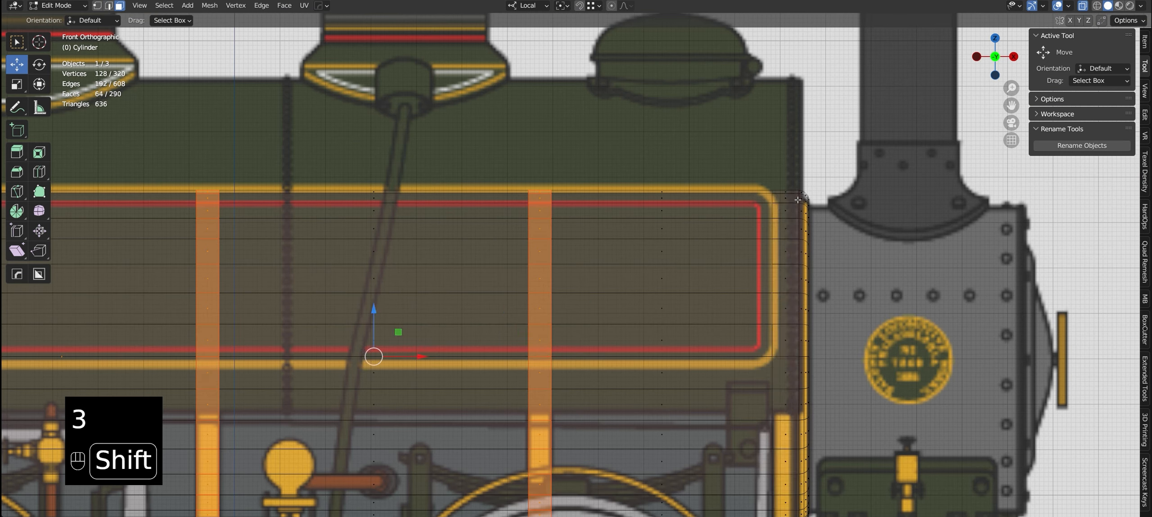
pyautogui.keyDown('alt'); pyautogui.keyDown('shift'); pyautogui.click(784, 194); pyautogui.keyUp('shift'); pyautogui.keyUp('alt')
pyautogui.keyDown('shift'); pyautogui.moveTo(714, 354); pyautogui.dragTo(734, 302, button='middle'); pyautogui.keyUp('shift')
pyautogui.hotkey('alt', 'e')
pyautogui.click(734, 301)
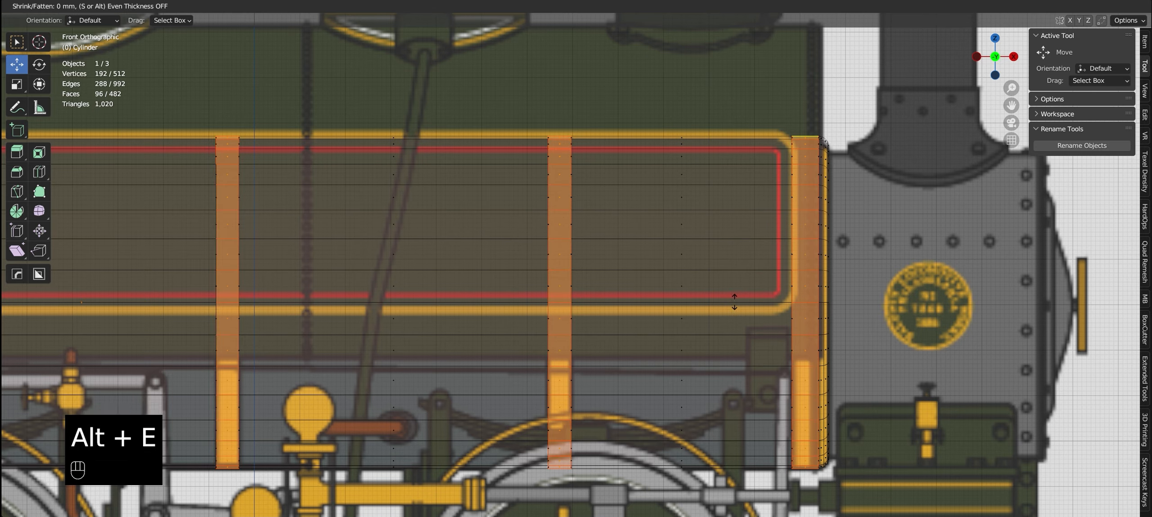
pyautogui.click(745, 278)
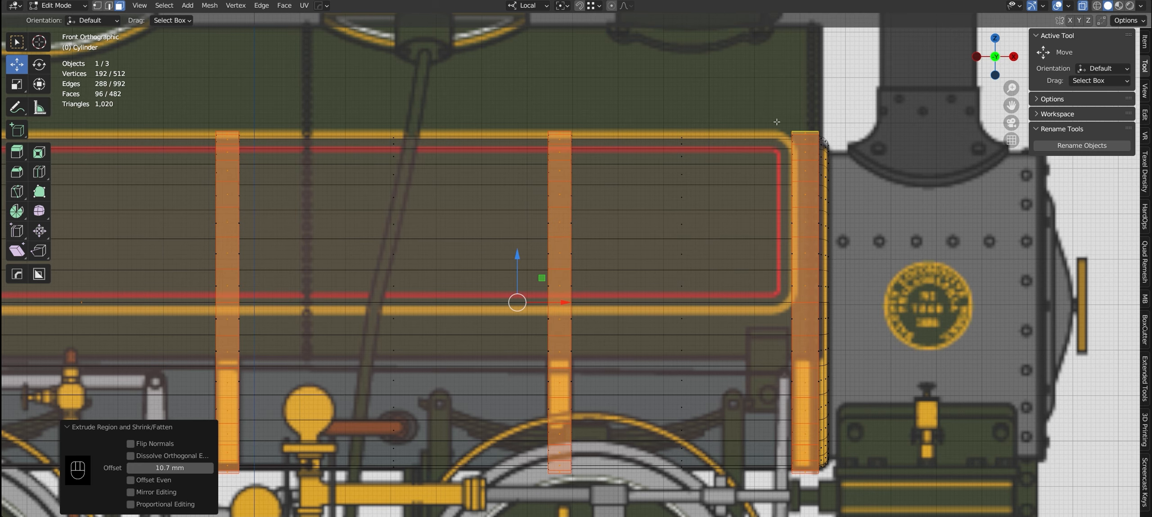
# Select the rear edge of the raised front band and shift it slightly forward along X
pyautogui.moveTo(795, 490); pyautogui.dragTo(796, 490)
pyautogui.moveTo(813, 304); pyautogui.dragTo(817, 304)
pyautogui.scroll(-4, 730, 319)
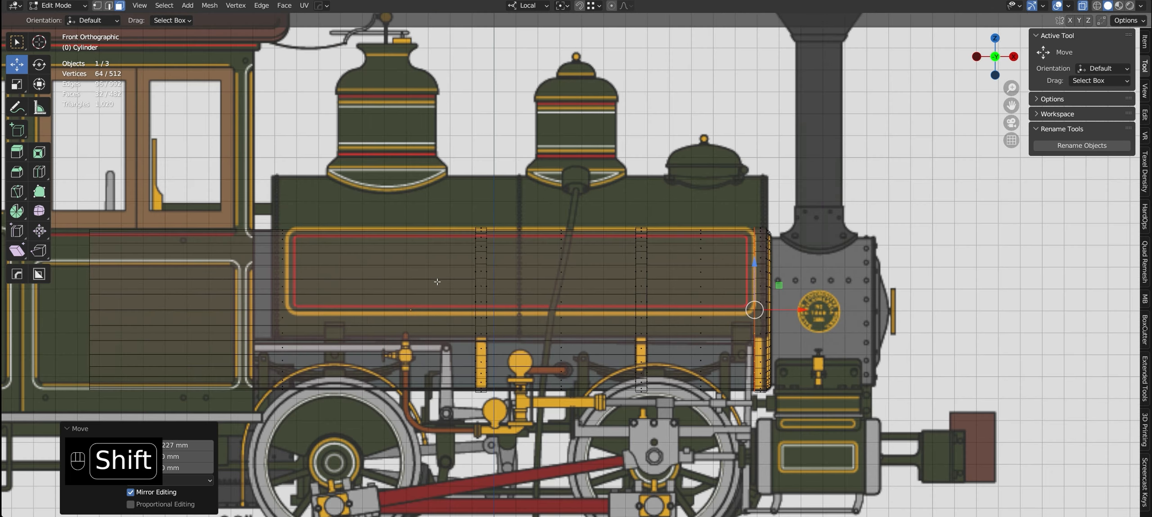
# Select the boiler's front end face and extrude it 472.5 mm forward to form the smokebox
pyautogui.keyDown('shift'); pyautogui.moveTo(731, 319); pyautogui.dragTo(661, 315, button='middle'); pyautogui.keyUp('shift')
pyautogui.hotkey('alt', 'z')
pyautogui.keyDown('shift'); pyautogui.moveTo(661, 315); pyautogui.dragTo(651, 326, button='middle'); pyautogui.keyUp('shift')
pyautogui.press('3')
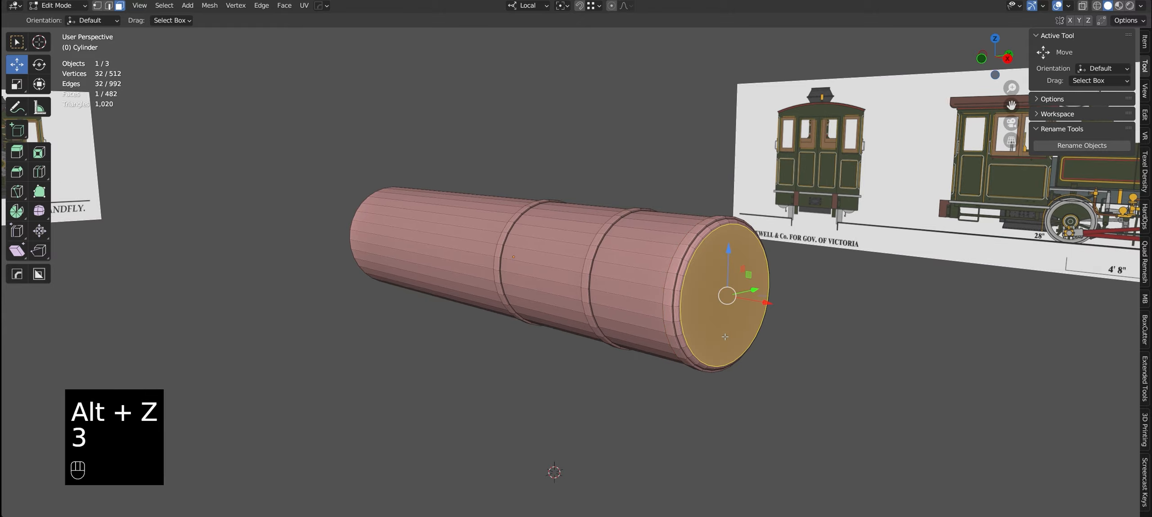
pyautogui.press('KP_1')
pyautogui.hotkey('alt', 'z')
pyautogui.scroll(6, 613, 325)
pyautogui.press('1')
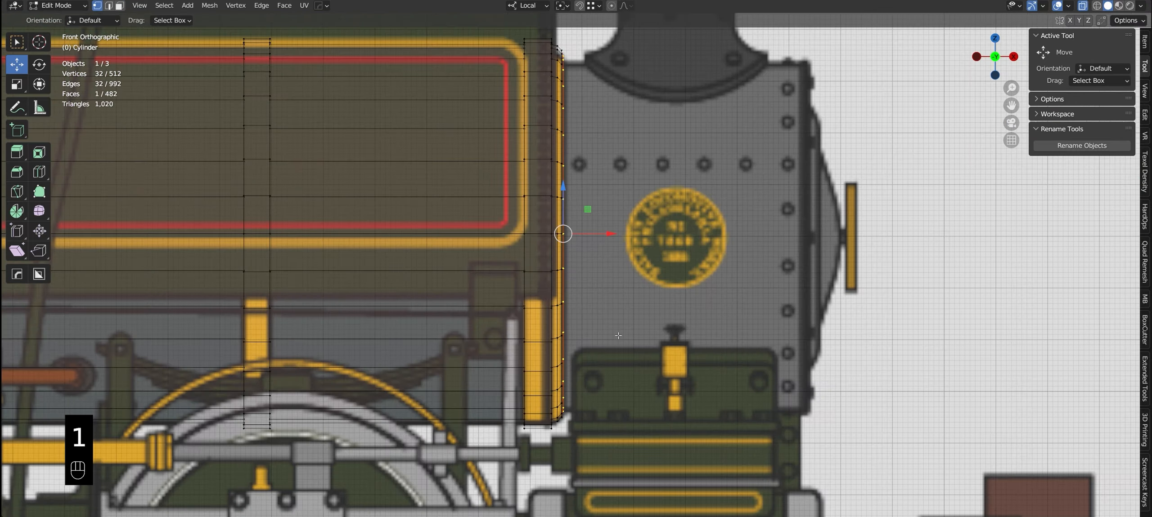
pyautogui.scroll(-5, 618, 335)
pyautogui.scroll(4, 635, 281)
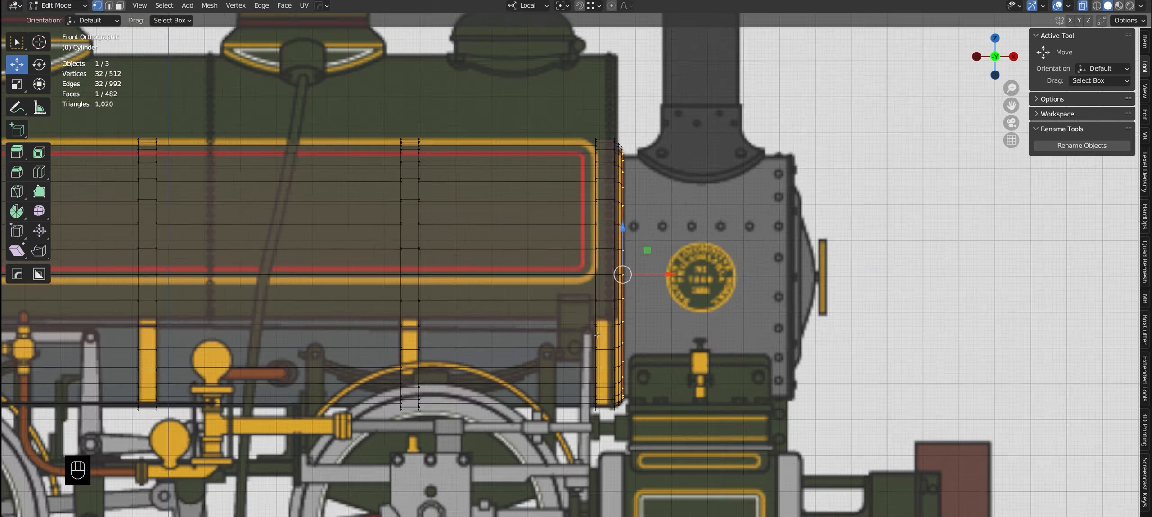
pyautogui.press('e')
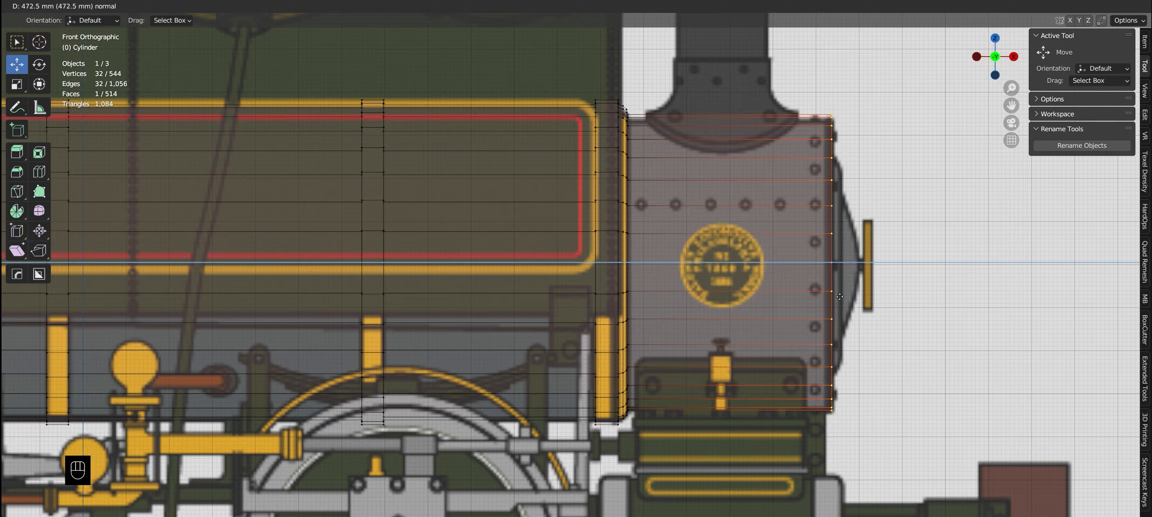
pyautogui.click(839, 297)
# Inset the smokebox's front face and extrude the inner face 23.437 mm to form the door rim
pyautogui.keyDown('shift'); pyautogui.moveTo(820, 293); pyautogui.dragTo(608, 265, button='middle'); pyautogui.keyUp('shift')
pyautogui.scroll(-3, 445, 403)
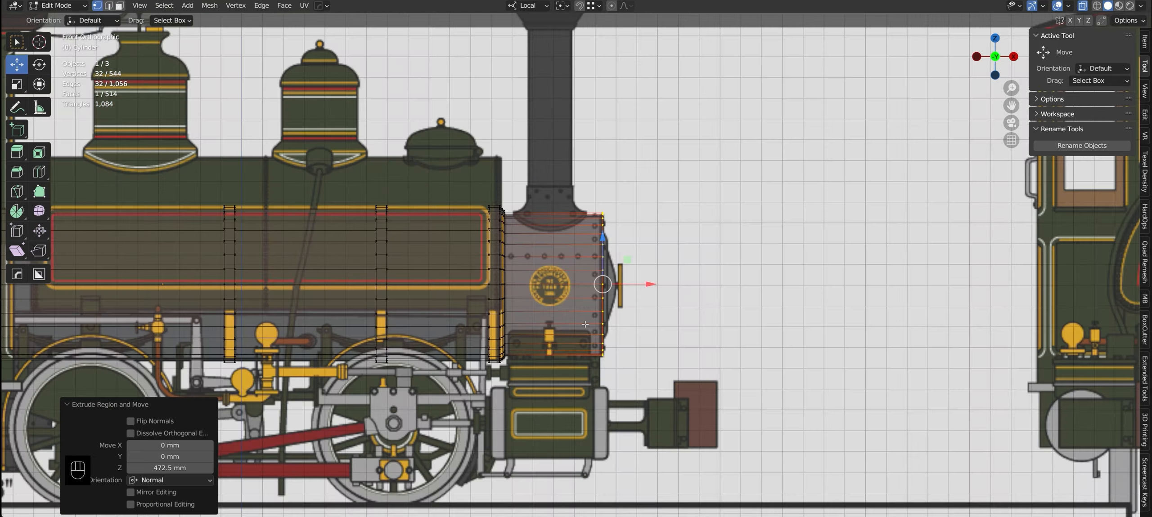
pyautogui.scroll(5, 787, 271)
pyautogui.press('i')
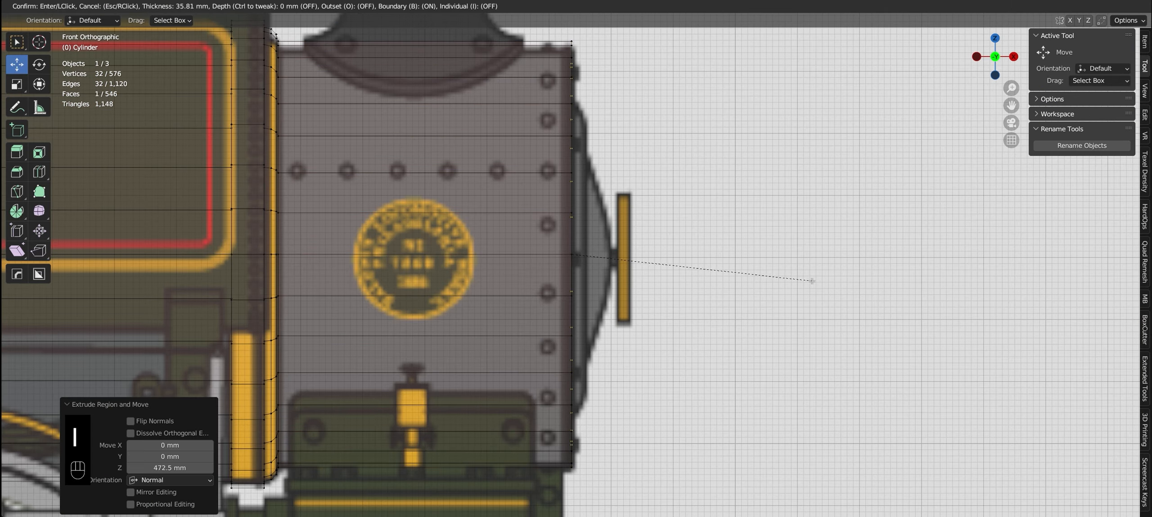
pyautogui.click(785, 282)
pyautogui.press('e')
pyautogui.click(581, 349)
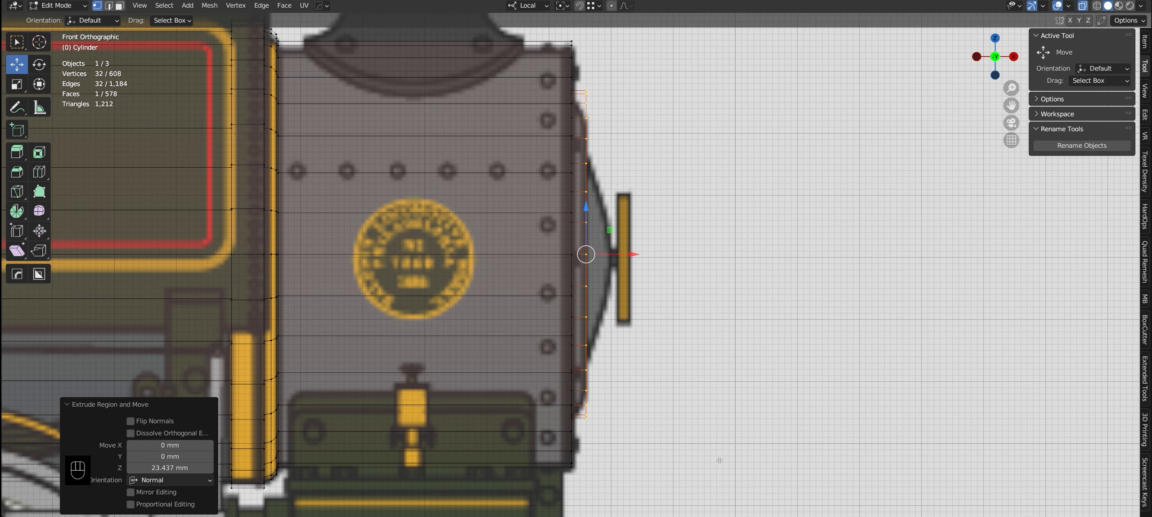
# Inset the rim's front face by 88.89 mm and extrude it 42.318 mm for the smokebox door
pyautogui.press('i')
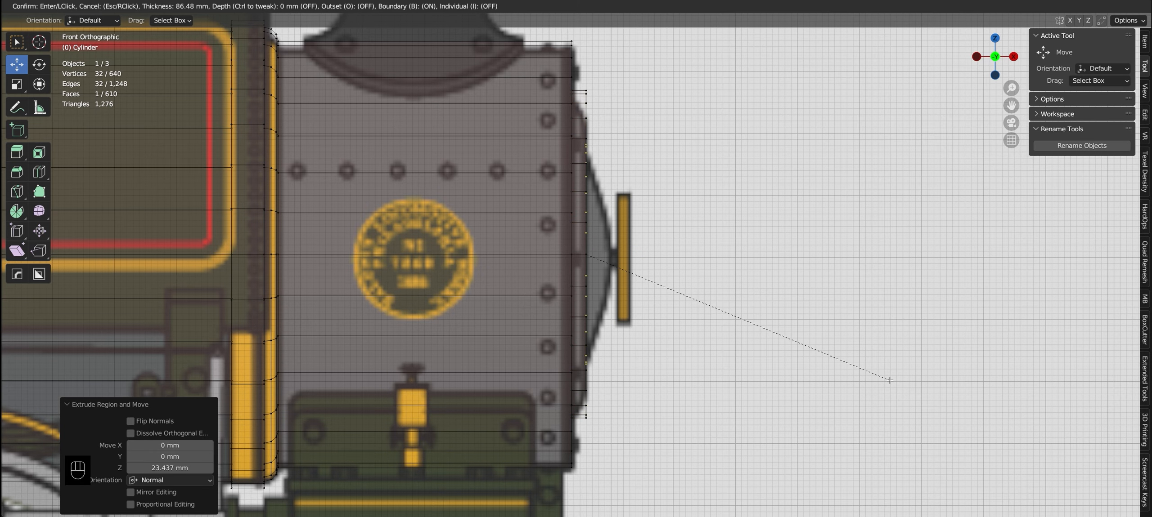
pyautogui.click(887, 380)
pyautogui.press('e')
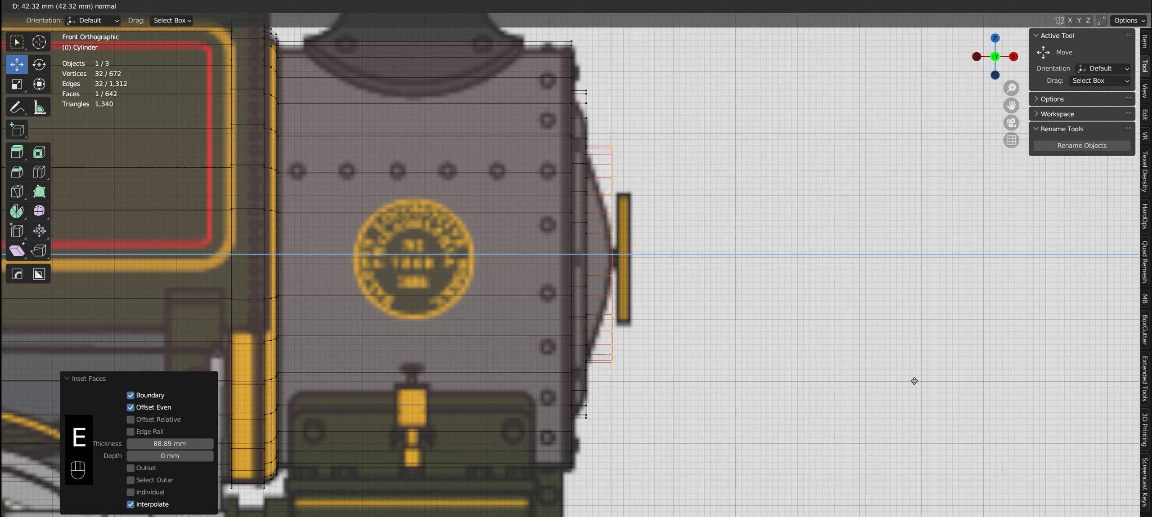
pyautogui.click(914, 381)
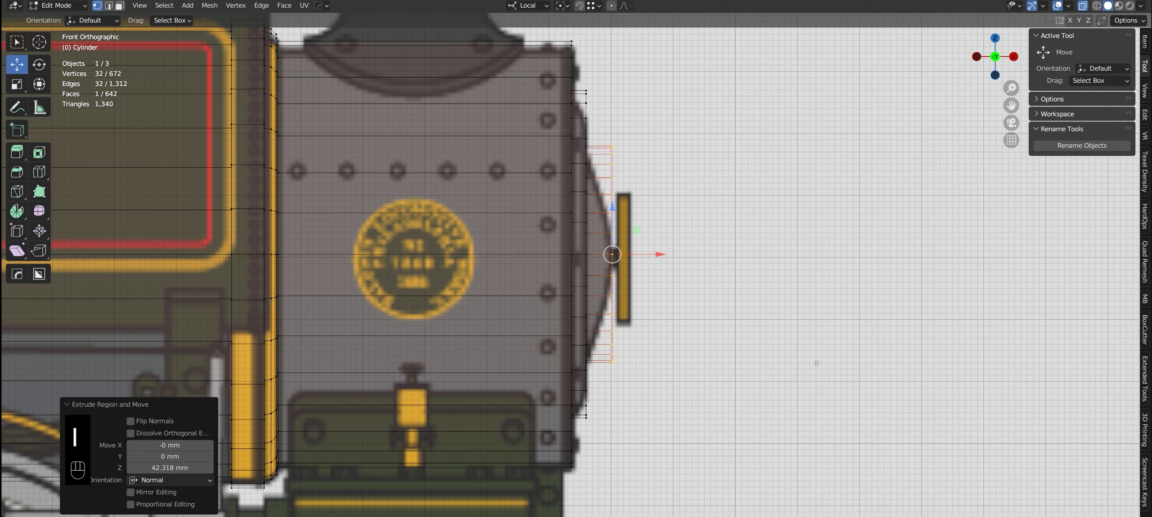
# Inset the door's front face by 162 mm and extrude it outward into a short hub reaching the yellow disc
pyautogui.press('i')
pyautogui.click(720, 319)
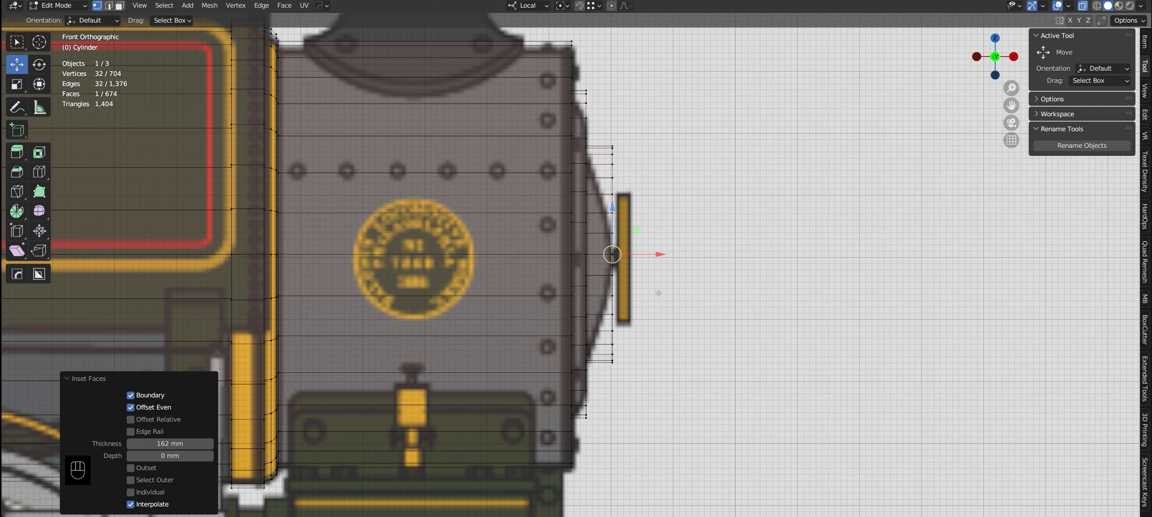
pyautogui.press('e')
pyautogui.click(674, 289)
pyautogui.scroll(4, 614, 257)
# Add an edge loop around the hub, aligned with the rear face of the yellow disc
pyautogui.press('2')
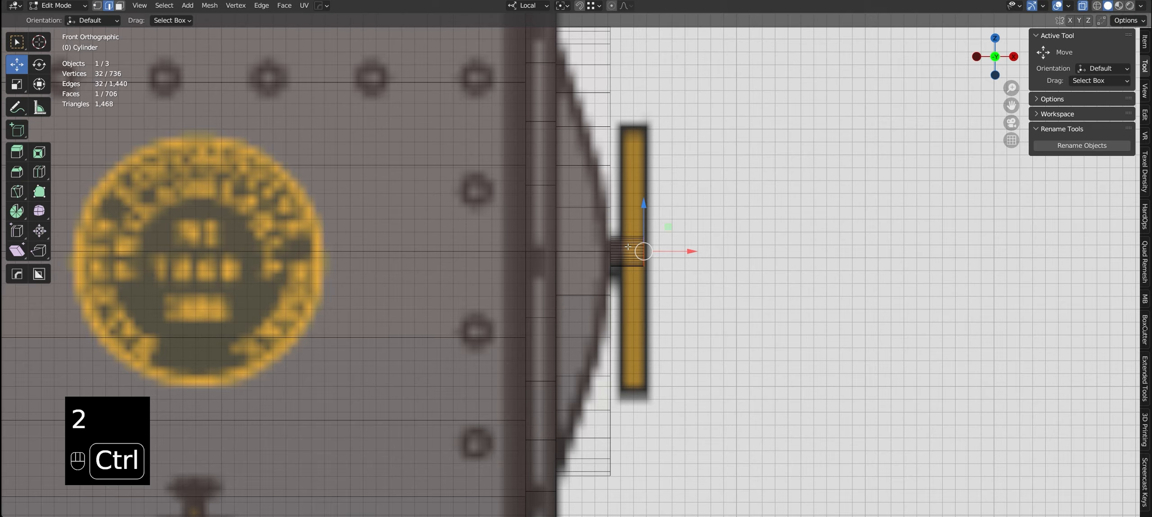
pyautogui.hotkey('ctrl', 'r')
pyautogui.click(631, 241)
pyautogui.click(636, 236)
# Select the outer ring of hub faces and extrude them 96.1 mm along their normals to form the disc
pyautogui.press('1')
pyautogui.moveTo(687, 231); pyautogui.dragTo(670, 255)
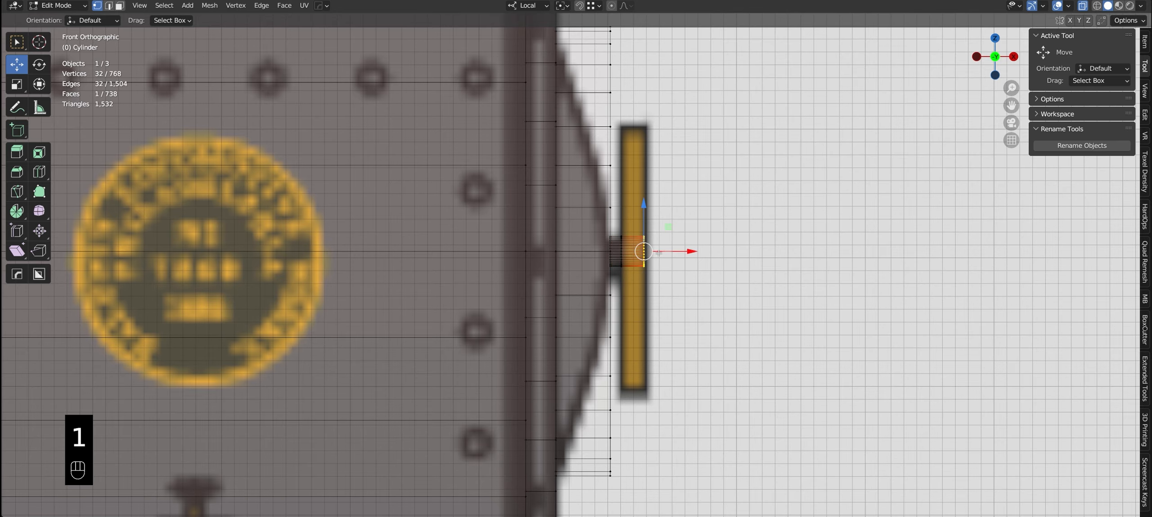
pyautogui.press('3')
pyautogui.hotkey('alt', 'e')
pyautogui.hotkey('alt', 'e')
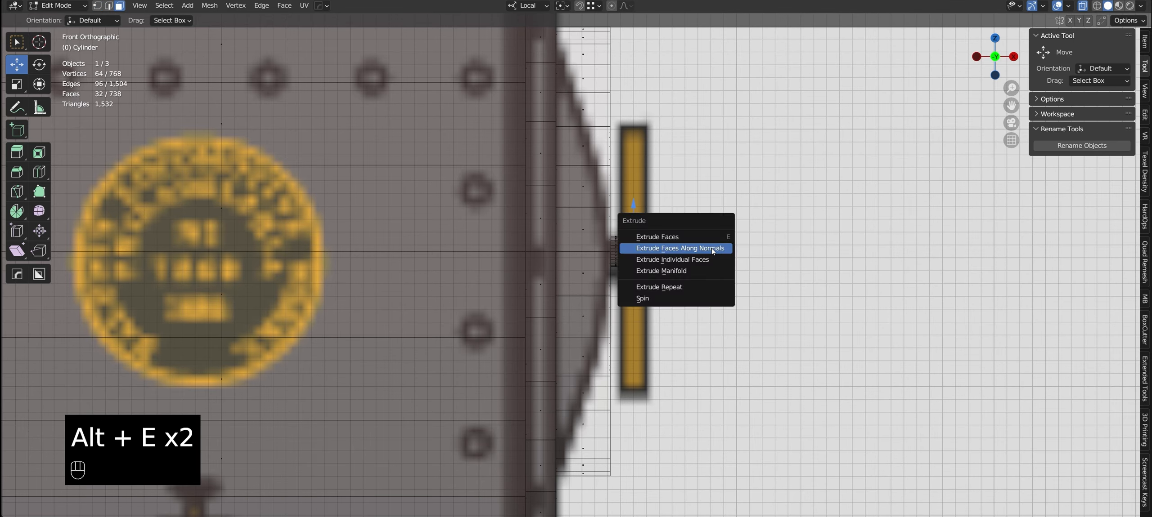
pyautogui.click(702, 230)
pyautogui.click(725, 186)
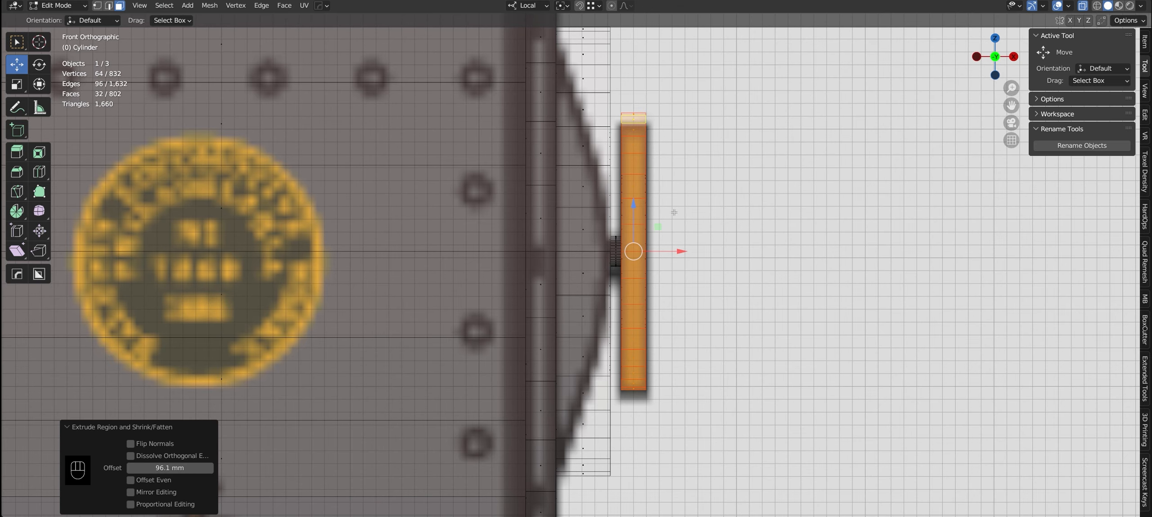
pyautogui.moveTo(674, 211); pyautogui.dragTo(477, 356, button='middle')
pyautogui.hotkey('alt', 'z')
pyautogui.press('KP_3')
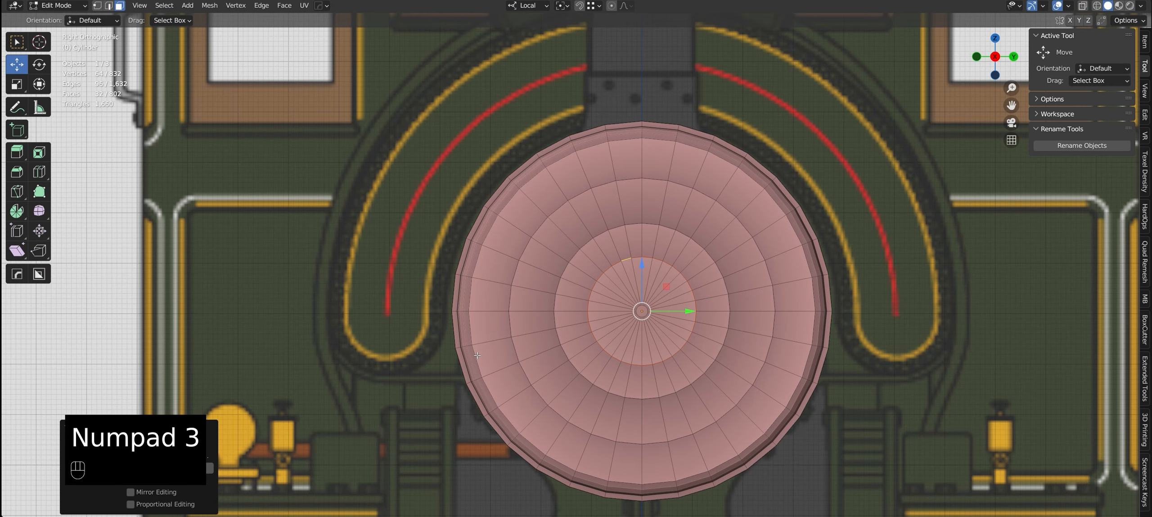
pyautogui.hotkey('alt', 'z')
pyautogui.press('KP_1')
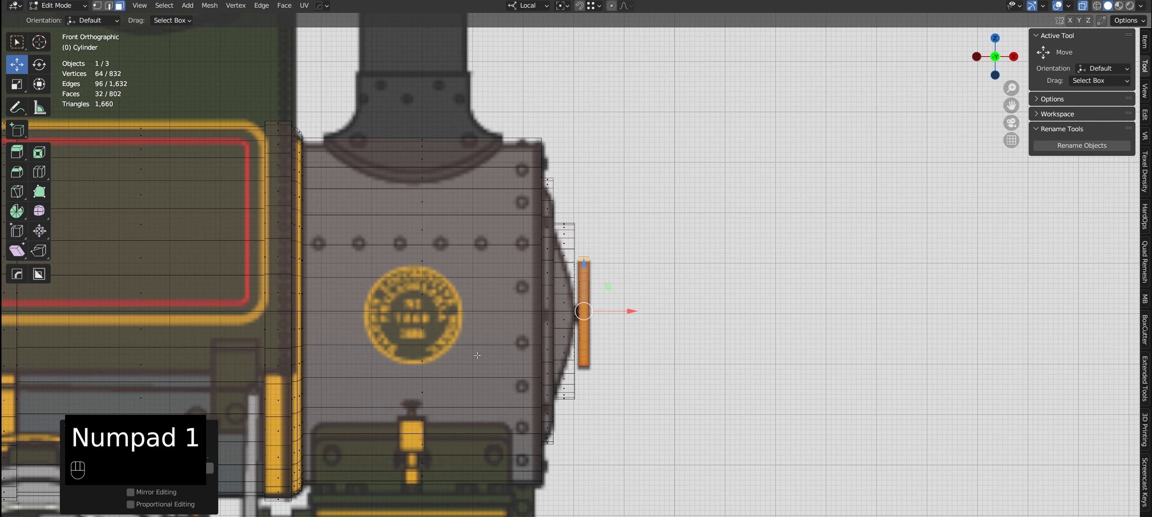
# Select the front outer edge loop of the smokebox door rim and scale it inward to taper the rim
pyautogui.scroll(6, 566, 391)
pyautogui.press('1')
pyautogui.press('2')
pyautogui.moveTo(566, 392); pyautogui.dragTo(513, 372, button='middle')
pyautogui.hotkey('alt', 'z')
pyautogui.keyDown('alt'); pyautogui.click(546, 368); pyautogui.keyUp('alt')
pyautogui.press('KP_1')
pyautogui.hotkey('alt', 'z')
pyautogui.scroll(2, 556, 371)
pyautogui.scroll(-4, 559, 397)
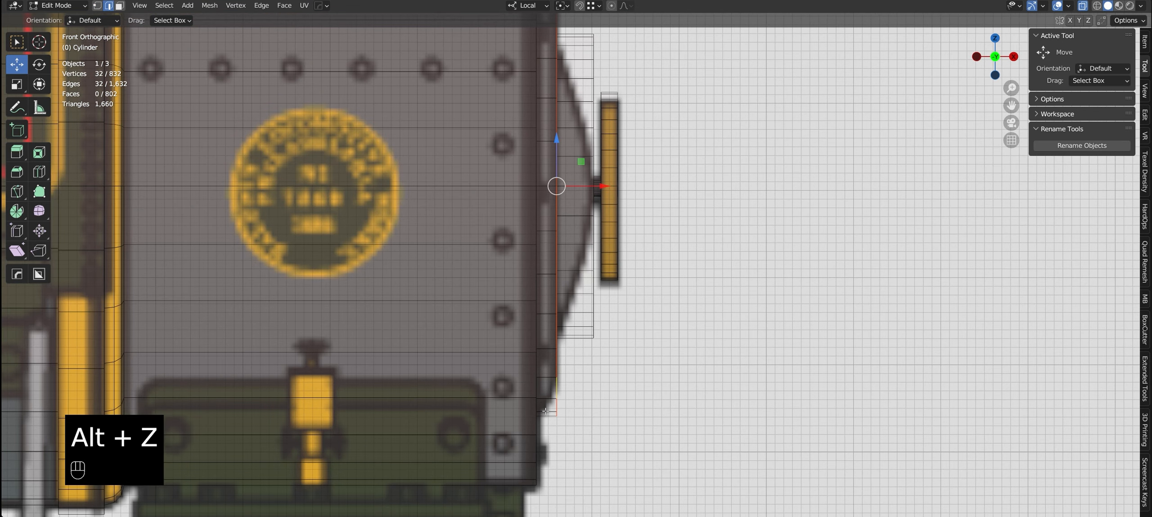
pyautogui.scroll(3, 931, 414)
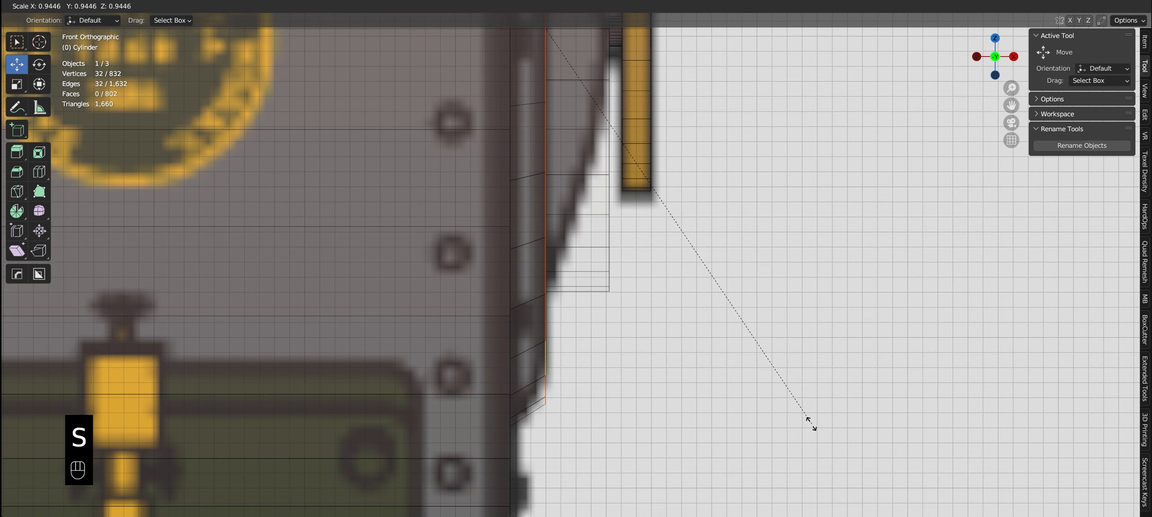
pyautogui.click(775, 412)
# Bevel the tapered rim's outer edge loop with 16.7 mm width and 1 segment
pyautogui.hotkey('ctrl', 'b')
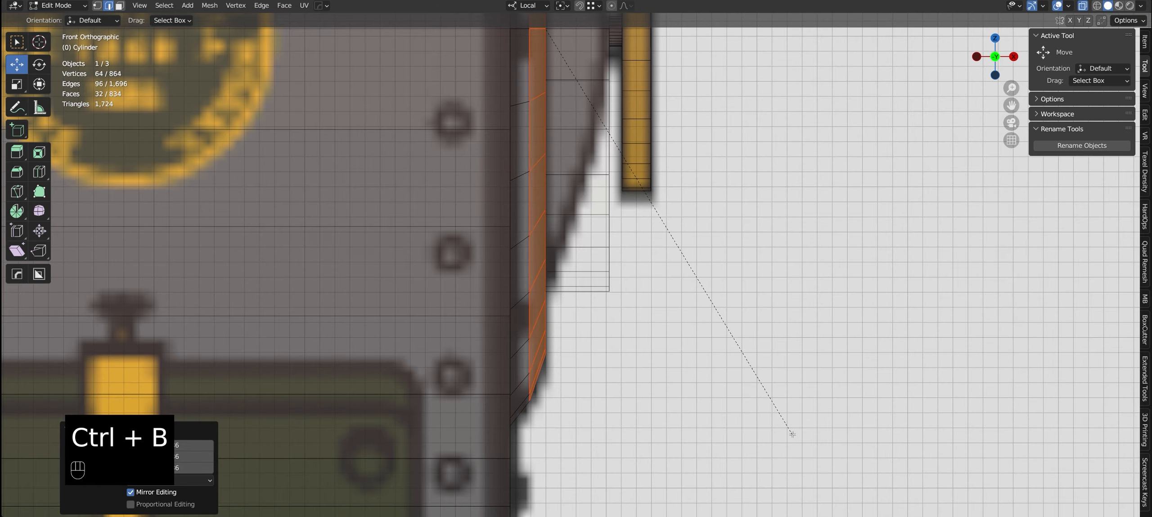
pyautogui.click(791, 435)
pyautogui.scroll(-4, 624, 413)
pyautogui.hotkey('alt', 'z')
pyautogui.moveTo(544, 378); pyautogui.dragTo(518, 374, button='middle')
pyautogui.press('KP_1')
pyautogui.hotkey('alt', 'z')
pyautogui.scroll(4, 626, 317)
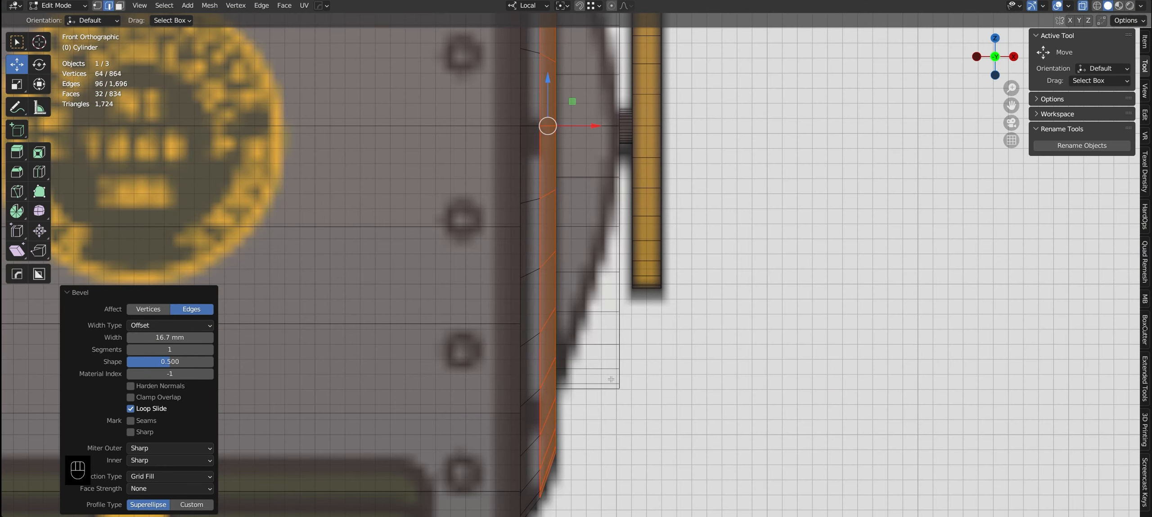
# Select the front edge loop of the smokebox door and scale it down so the door tapers toward the hub
pyautogui.press('1')
pyautogui.press('2')
pyautogui.keyDown('alt'); pyautogui.click(619, 326); pyautogui.keyUp('alt')
pyautogui.moveTo(621, 326); pyautogui.dragTo(743, 342, button='middle')
pyautogui.press('KP_1')
pyautogui.keyDown('shift'); pyautogui.moveTo(969, 375); pyautogui.dragTo(953, 437, button='middle'); pyautogui.keyUp('shift')
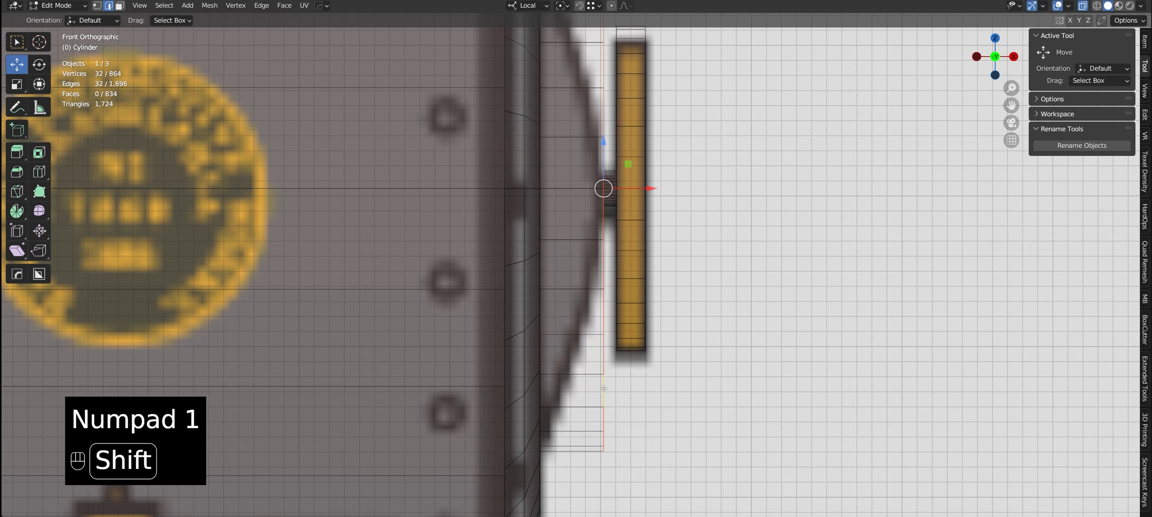
pyautogui.press('s')
pyautogui.click(736, 314)
pyautogui.press('ctrl+KP_Add')
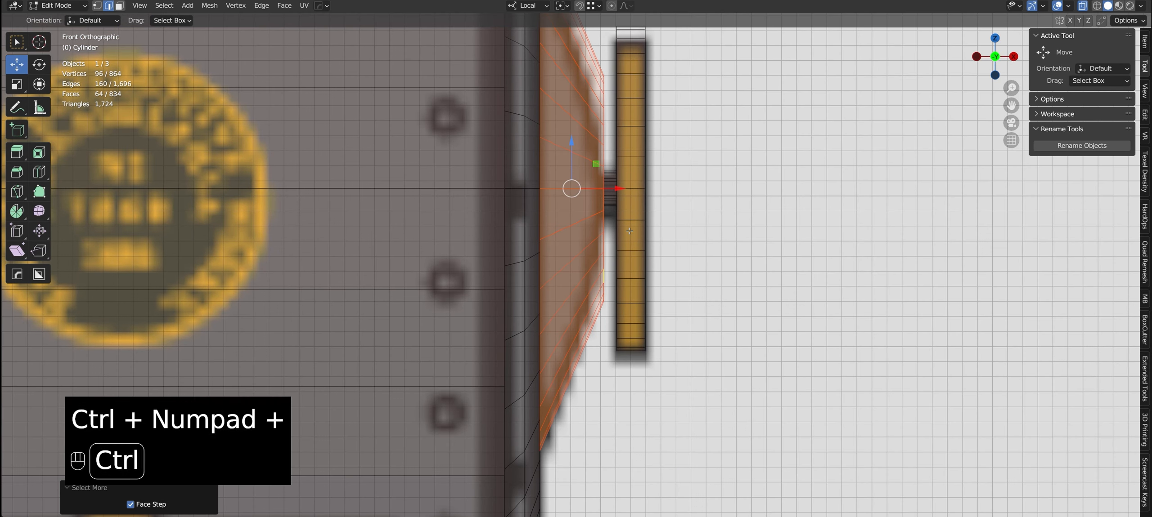
pyautogui.hotkey('ctrl', 'z')
pyautogui.moveTo(639, 218); pyautogui.dragTo(625, 223, button='middle')
pyautogui.hotkey('alt', 'z')
pyautogui.press('KP_1')
pyautogui.hotkey('alt', 'z')
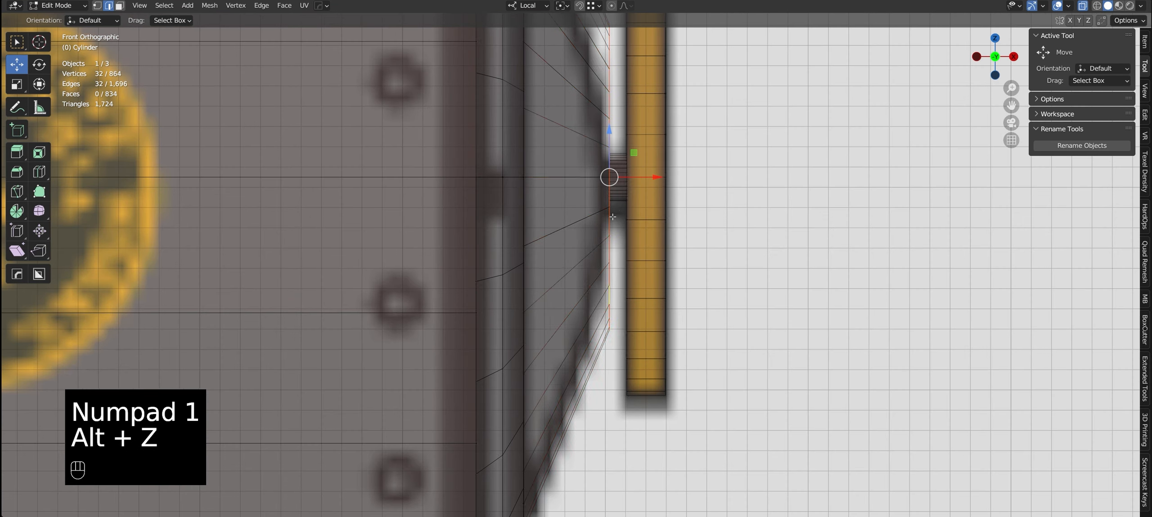
# Move the front vertex ring of the smokebox door back toward the boiler and scale it up to follow the blueprint's curved profile
pyautogui.press('1')
pyautogui.scroll(-2, 577, 109)
pyautogui.moveTo(578, 109); pyautogui.dragTo(602, 355)
pyautogui.scroll(3, 612, 295)
pyautogui.moveTo(628, 208); pyautogui.dragTo(621, 208)
pyautogui.click(580, 209)
pyautogui.scroll(-3, 581, 355)
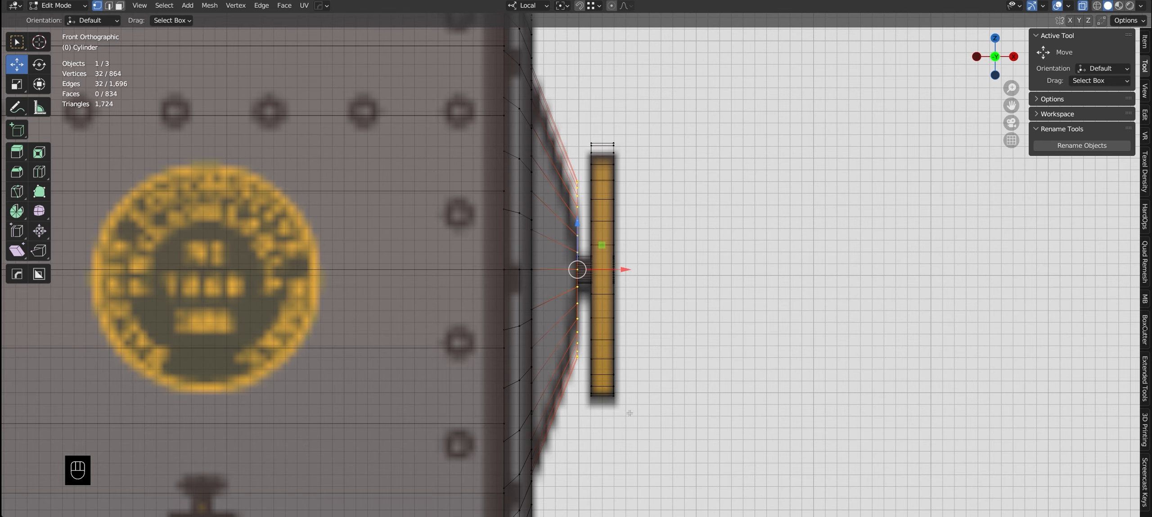
pyautogui.moveTo(620, 270); pyautogui.dragTo(605, 274)
pyautogui.press('s')
pyautogui.click(638, 441)
# Bevel the door's enlarged edge loop with 29.9 mm width and 1 segment to round the profile
pyautogui.press('2')
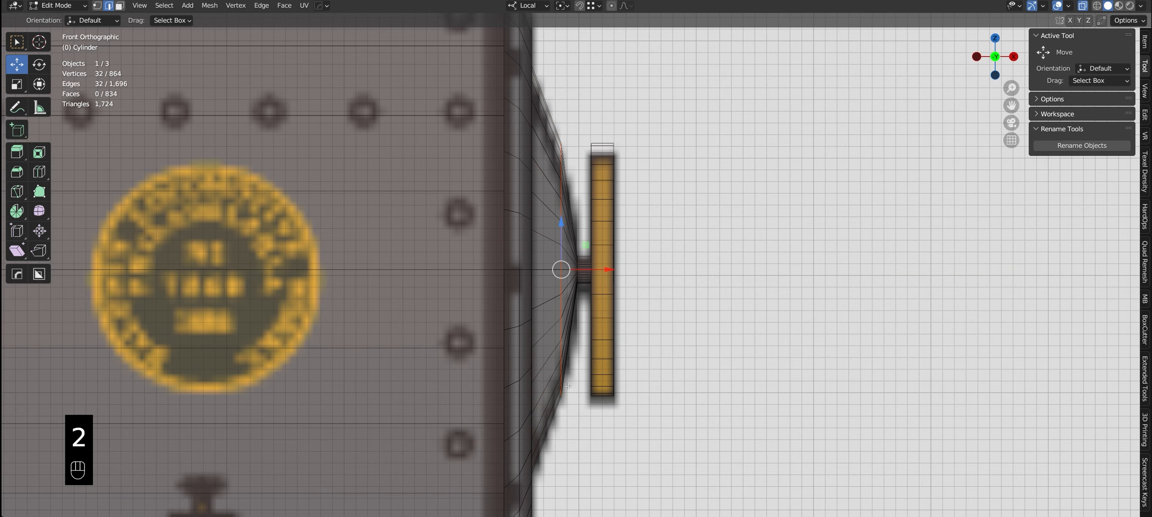
pyautogui.scroll(2, 562, 387)
pyautogui.hotkey('ctrl', 'b')
pyautogui.click(614, 441)
pyautogui.scroll(-3, 565, 376)
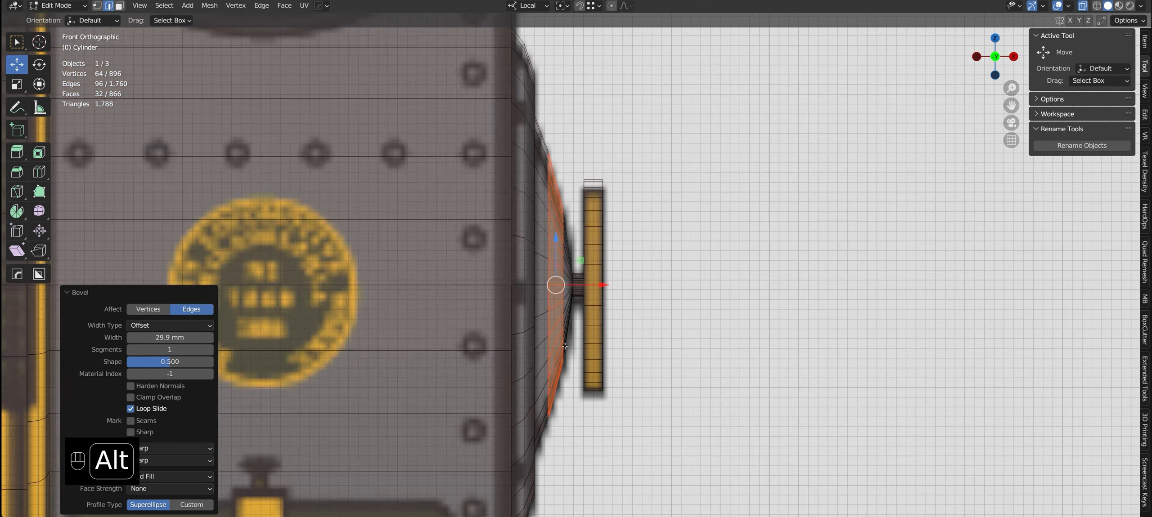
# Select the small central face on the disc's front and scale it up by 6.905 toward the blueprint's inner ring
pyautogui.hotkey('alt', 'z')
pyautogui.moveTo(565, 376); pyautogui.dragTo(479, 351, button='middle')
pyautogui.press('KP_1')
pyautogui.hotkey('alt', 'z')
pyautogui.press('KP_3')
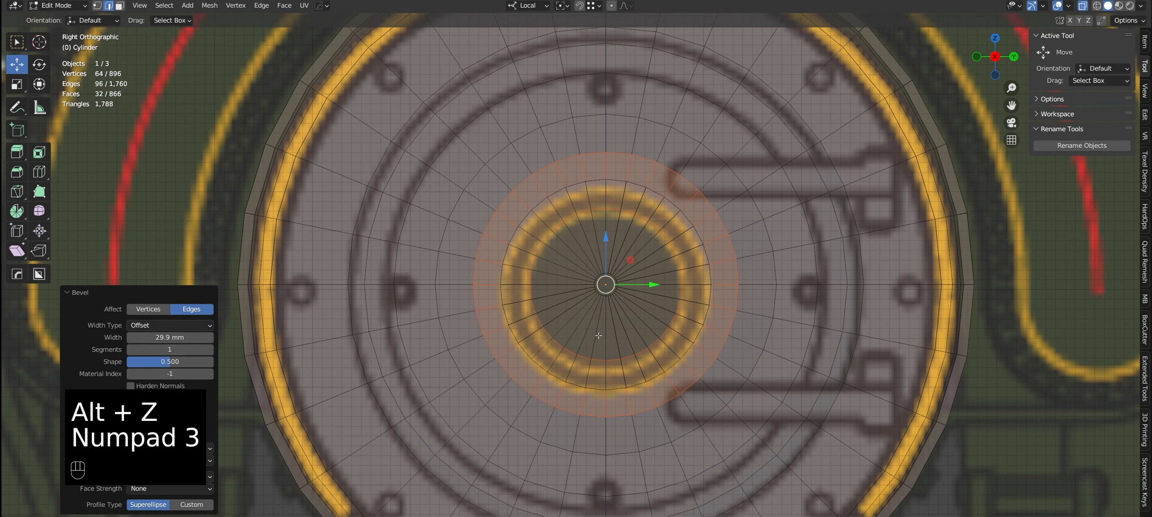
pyautogui.hotkey('alt', 'z')
pyautogui.press('2')
pyautogui.press('3')
pyautogui.click(619, 280)
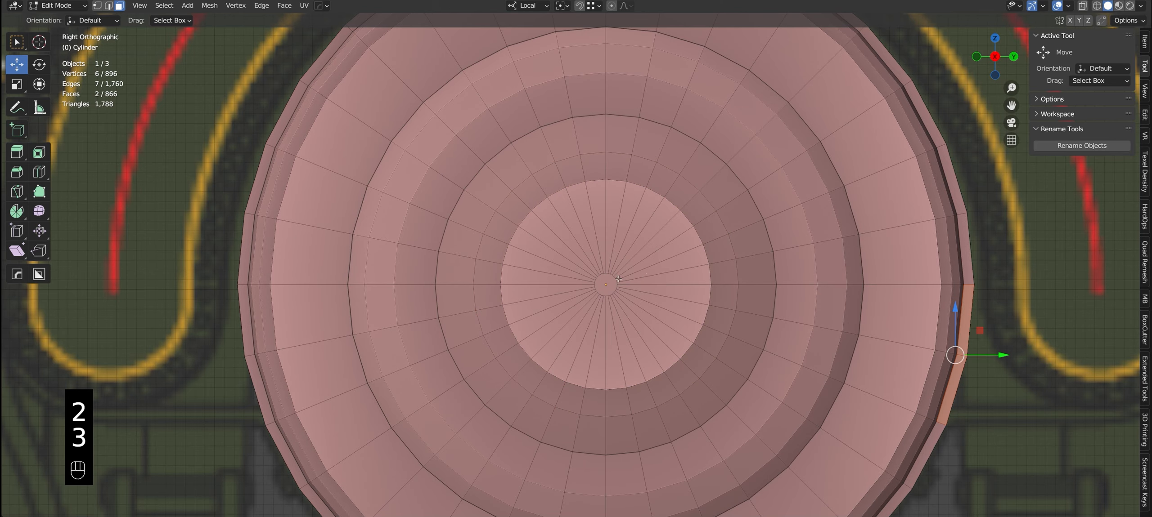
pyautogui.hotkey('alt', 'z')
pyautogui.press('s')
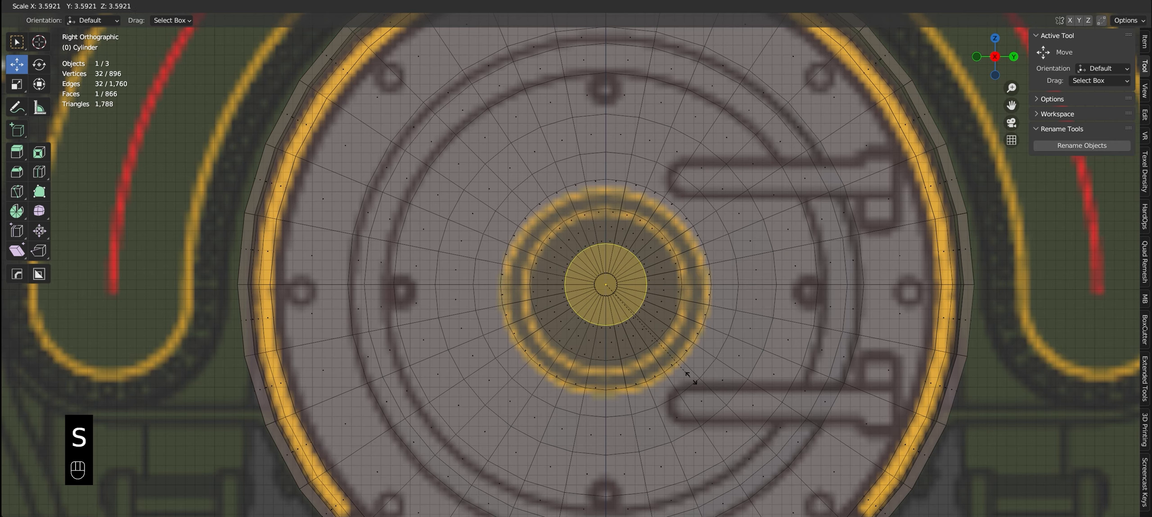
pyautogui.click(792, 436)
# Fine-tune the scale of the disc's front face so it matches the yellow inner ring in the blueprint
pyautogui.hotkey('alt', 'z')
pyautogui.moveTo(612, 325)
pyautogui.mouseDown(button='middle')
pyautogui.moveTo(634, 328)
pyautogui.moveTo(629, 337)
pyautogui.mouseUp(button='middle')
pyautogui.press('s')
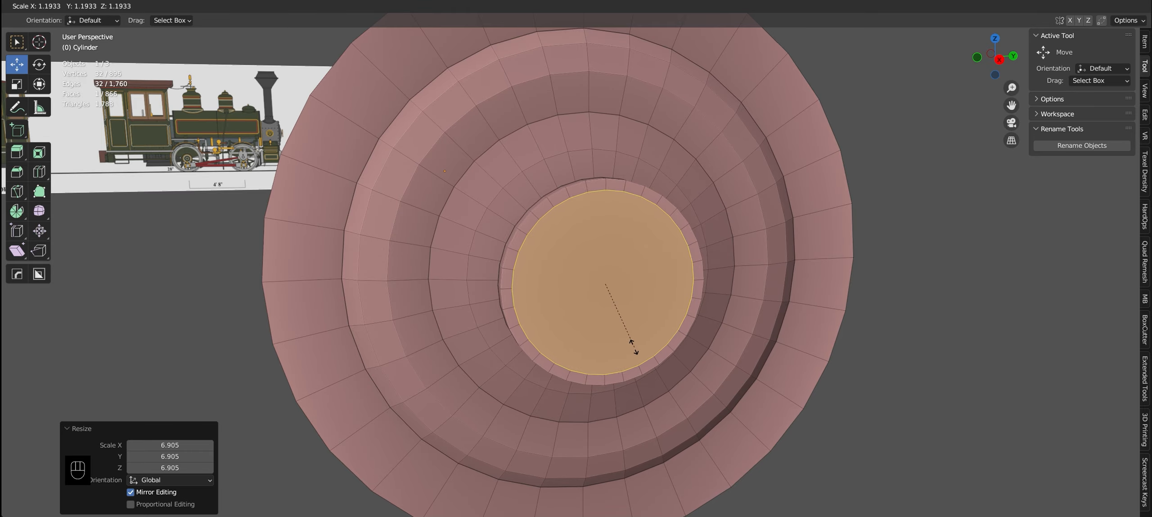
pyautogui.rightClick(630, 342)
pyautogui.press('KP_3')
pyautogui.hotkey('alt', 'z')
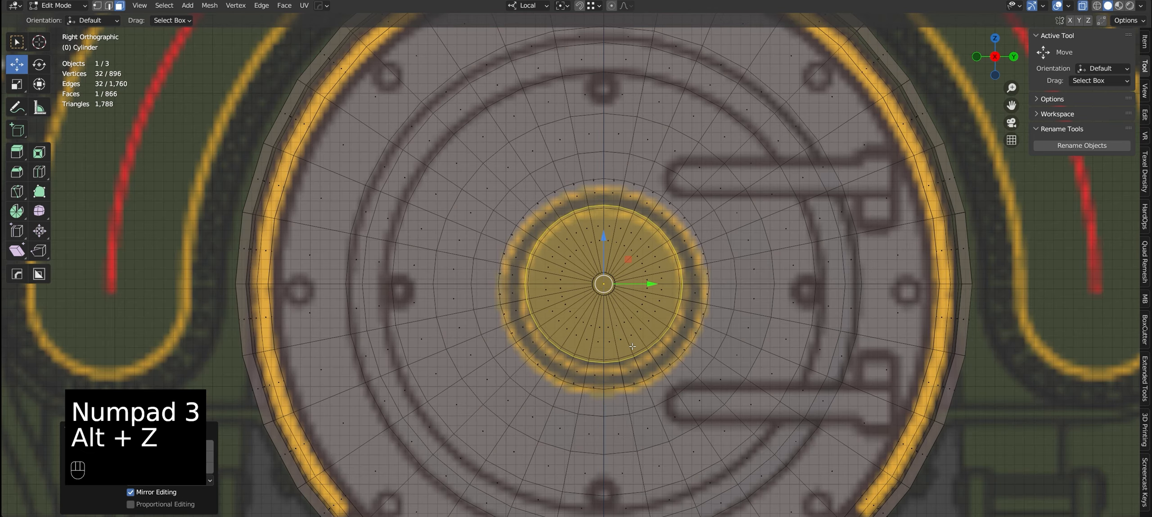
pyautogui.press('s')
pyautogui.click(645, 349)
# Extrude the disc's front face inward by 11.002 mm to recess it behind the rim
pyautogui.hotkey('alt', 'z')
pyautogui.moveTo(645, 349); pyautogui.dragTo(702, 368, button='middle')
pyautogui.press('KP_1')
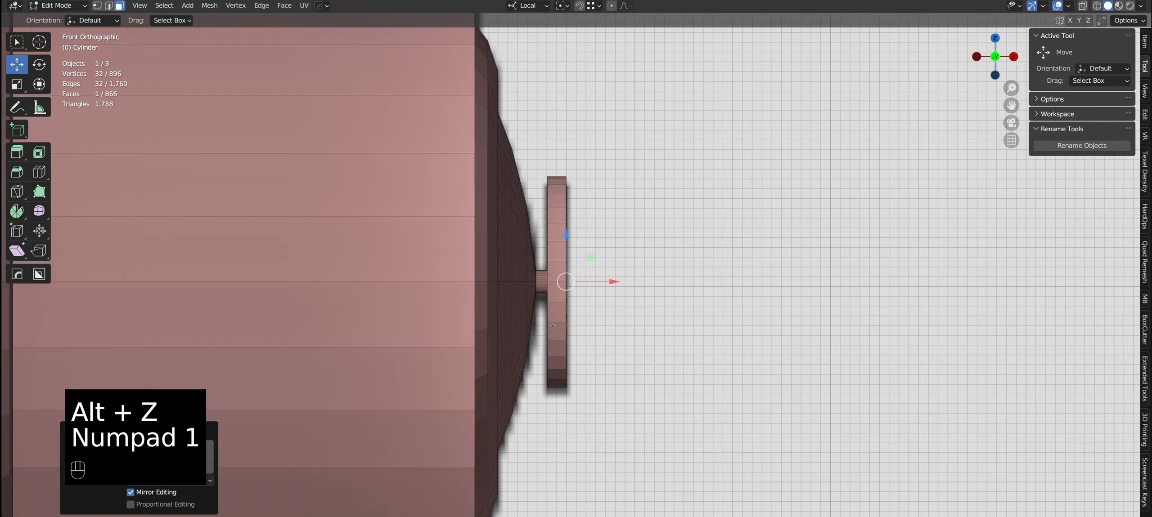
pyautogui.scroll(3, 570, 332)
pyautogui.hotkey('alt', 'z')
pyautogui.press('e')
pyautogui.click(609, 390)
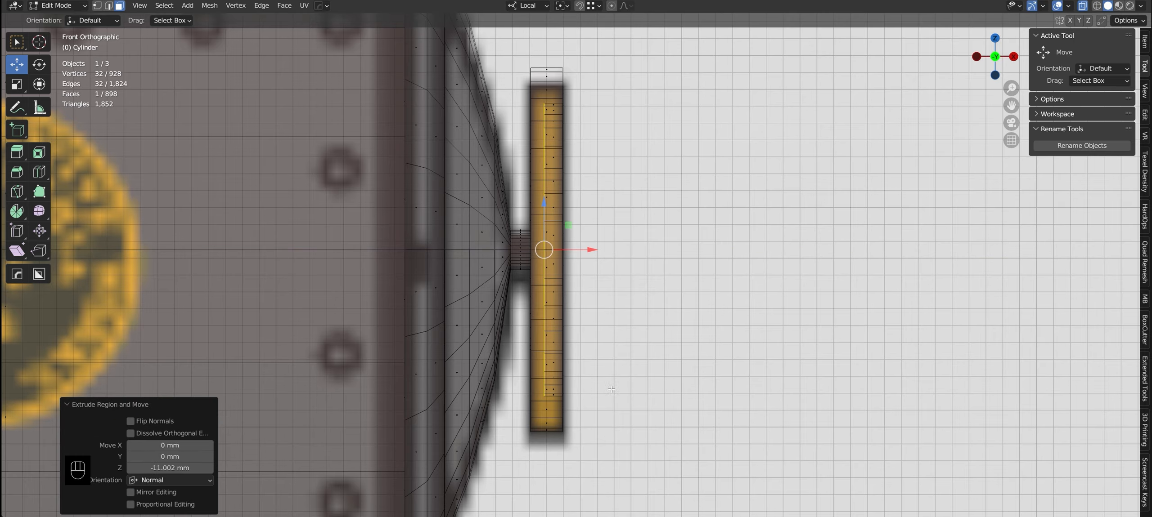
# Add one loop cut around the smokebox and slide it close to the front edge at factor -0.934
pyautogui.scroll(-4, 567, 367)
pyautogui.scroll(-4, 567, 368)
pyautogui.keyDown('shift'); pyautogui.moveTo(490, 344); pyautogui.dragTo(502, 311, button='middle'); pyautogui.keyUp('shift')
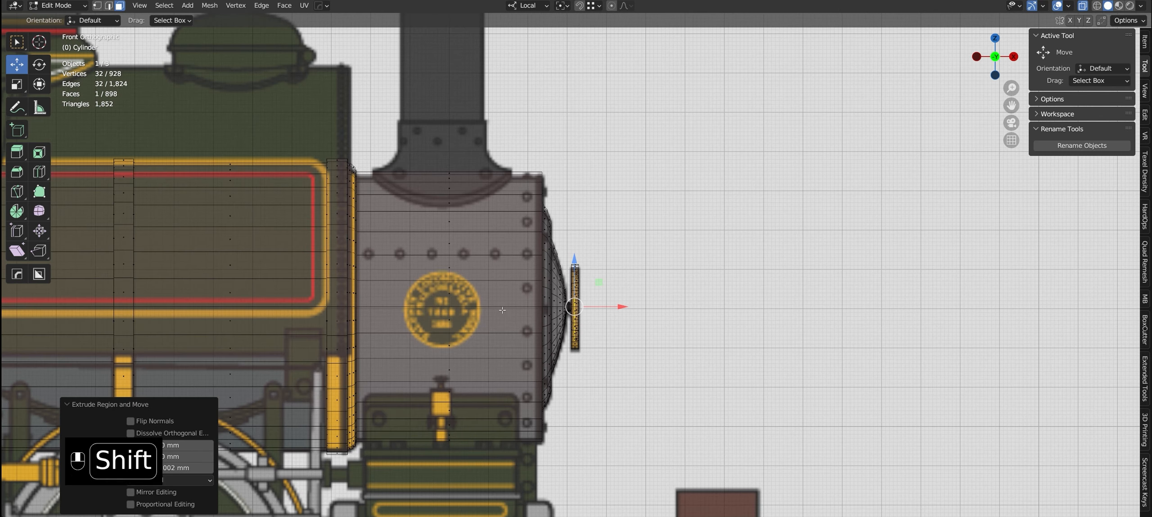
pyautogui.hotkey('ctrl', 'r')
pyautogui.click(534, 181)
pyautogui.click(620, 175)
pyautogui.scroll(4, 521, 176)
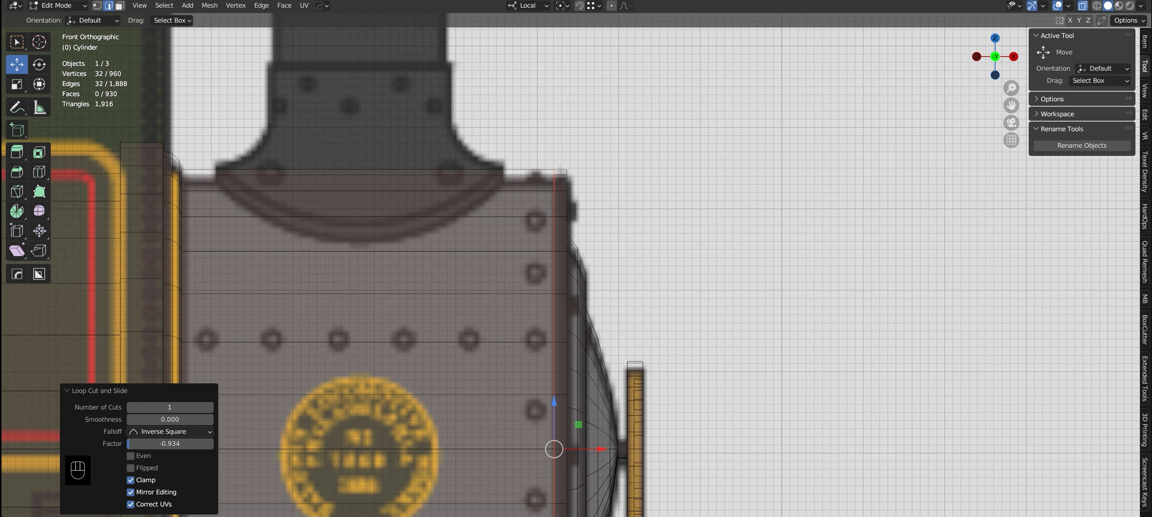
# Select the narrow face ring at the smokebox's front edge and extrude it along its normals by 10.71 mm
pyautogui.press('3')
pyautogui.doubleClick(558, 173)
pyautogui.scroll(-5, 558, 174)
pyautogui.scroll(3, 548, 237)
pyautogui.keyDown('shift'); pyautogui.moveTo(627, 254); pyautogui.dragTo(655, 217, button='middle'); pyautogui.keyUp('shift')
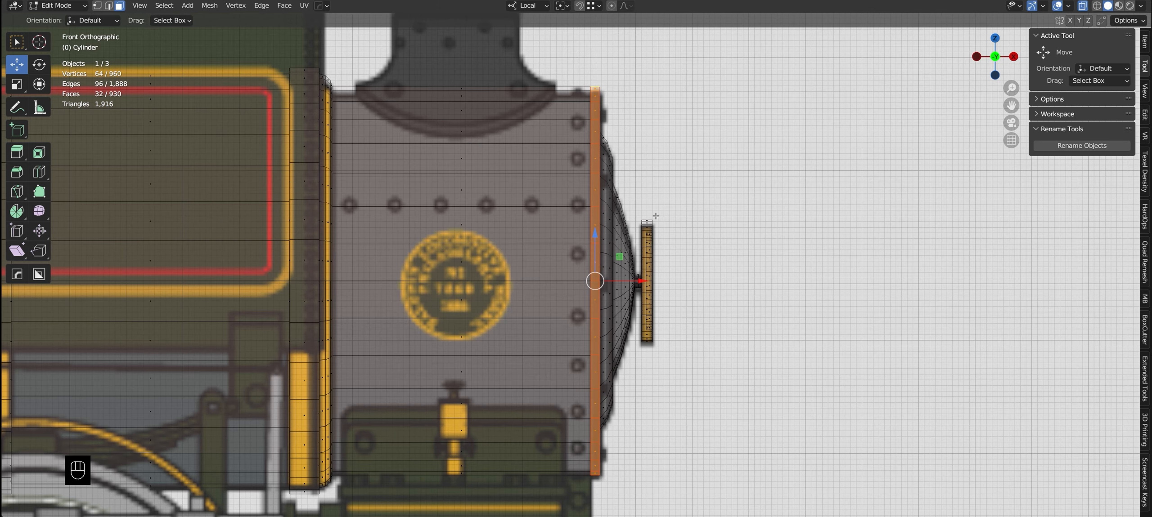
pyautogui.hotkey('alt', 'e')
pyautogui.click(681, 330)
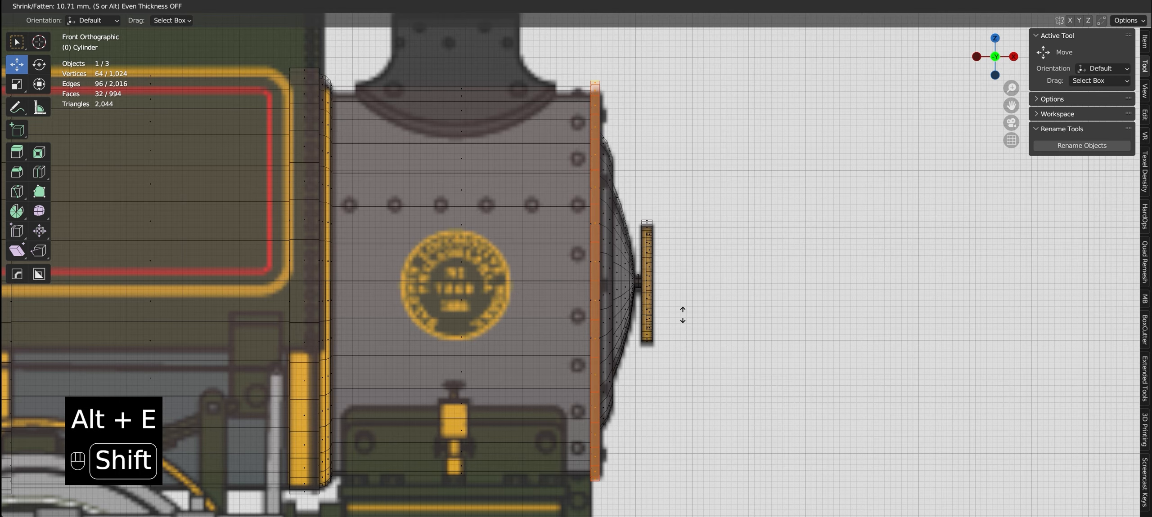
pyautogui.click(683, 315)
# Select both outer edge loops of the raised smokebox band and bevel them with two segments to round the band
pyautogui.keyDown('shift'); pyautogui.moveTo(681, 313); pyautogui.dragTo(725, 255, button='middle'); pyautogui.keyUp('shift')
pyautogui.scroll(5, 638, 395)
pyautogui.press('2')
pyautogui.hotkey('alt', 'z')
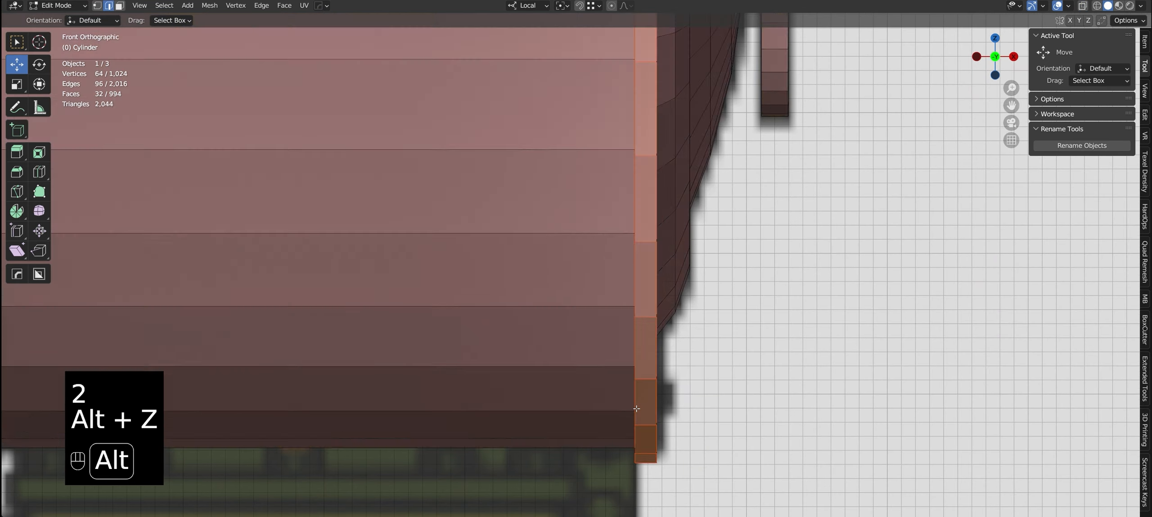
pyautogui.moveTo(636, 409); pyautogui.dragTo(673, 368, button='middle')
pyautogui.keyDown('alt'); pyautogui.click(674, 368); pyautogui.keyUp('alt')
pyautogui.keyDown('alt'); pyautogui.keyDown('shift'); pyautogui.click(699, 382); pyautogui.keyUp('shift'); pyautogui.keyUp('alt')
pyautogui.press('KP_3')
pyautogui.press('KP_1')
pyautogui.scroll(-5, 681, 418)
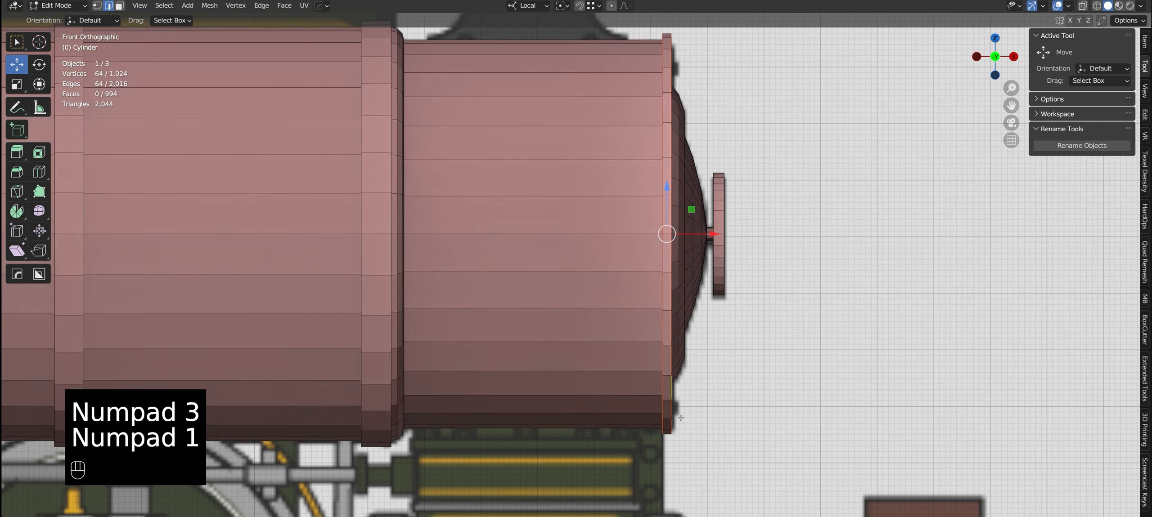
pyautogui.hotkey('alt', 'z')
pyautogui.scroll(1, 680, 418)
pyautogui.moveTo(681, 419)
pyautogui.keyDown('shift'); pyautogui.mouseDown(button='middle')
pyautogui.moveTo(650, 464)
pyautogui.moveTo(666, 409)
pyautogui.mouseUp(button='middle'); pyautogui.keyUp('shift')
pyautogui.scroll(-1, 650, 459)
pyautogui.scroll(7, 649, 459)
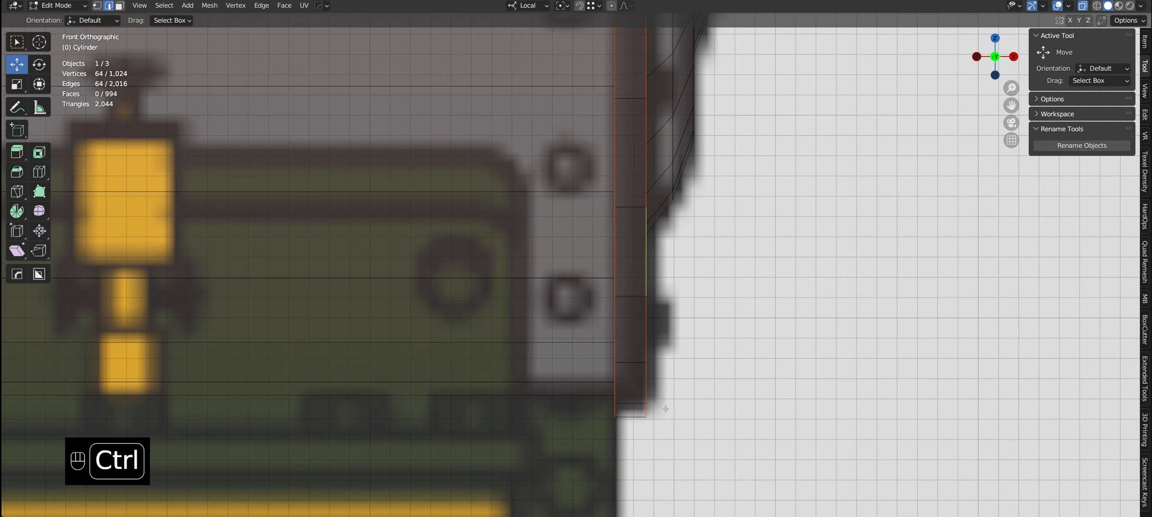
pyautogui.hotkey('ctrl', 'b')
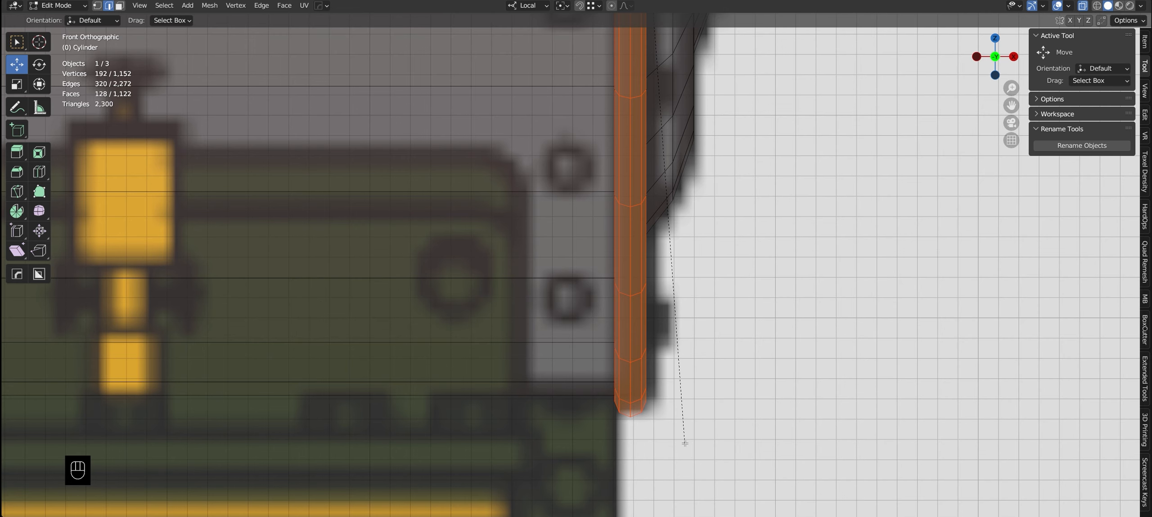
pyautogui.click(685, 443)
# Select the whole mesh and merge overlapping vertices by distance at 0.1 mm
pyautogui.press('1')
pyautogui.press('a')
pyautogui.press('m')
pyautogui.click(652, 484)
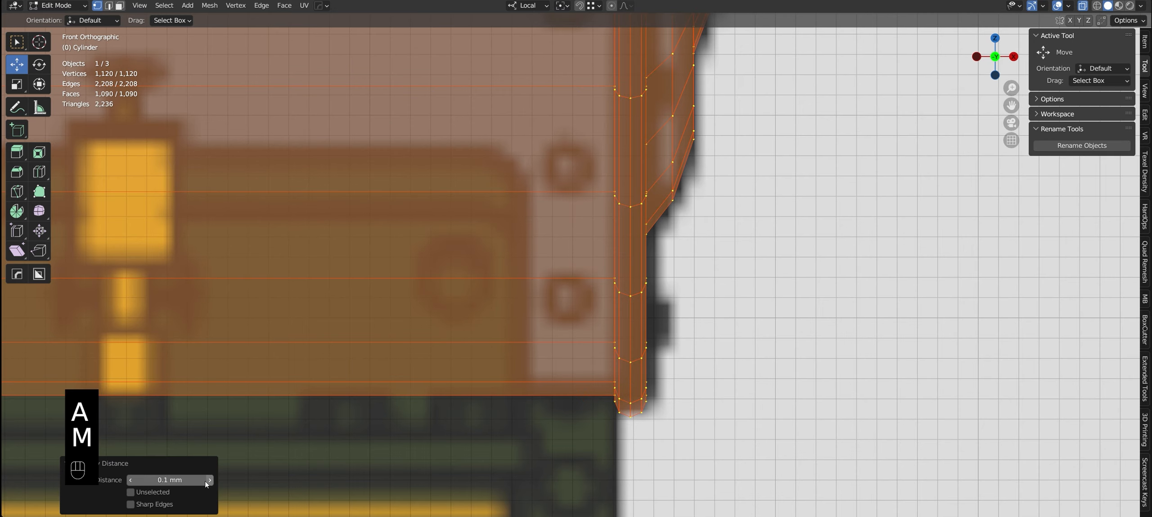
pyautogui.click(684, 439)
# Select the inner and outer front edge loops of the disc's rim and bevel them with two segments
pyautogui.scroll(-5, 638, 409)
pyautogui.keyDown('shift'); pyautogui.moveTo(637, 288); pyautogui.dragTo(601, 371, button='middle'); pyautogui.keyUp('shift')
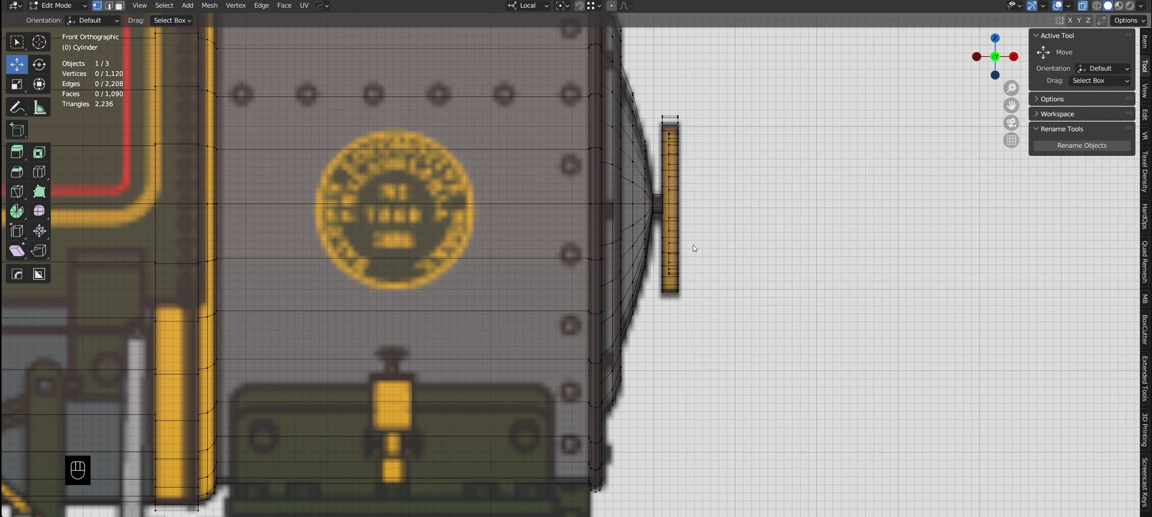
pyautogui.moveTo(695, 243); pyautogui.dragTo(669, 235, button='middle')
pyautogui.hotkey('alt', 'z')
pyautogui.scroll(3, 720, 227)
pyautogui.press('2')
pyautogui.doubleClick(737, 254)
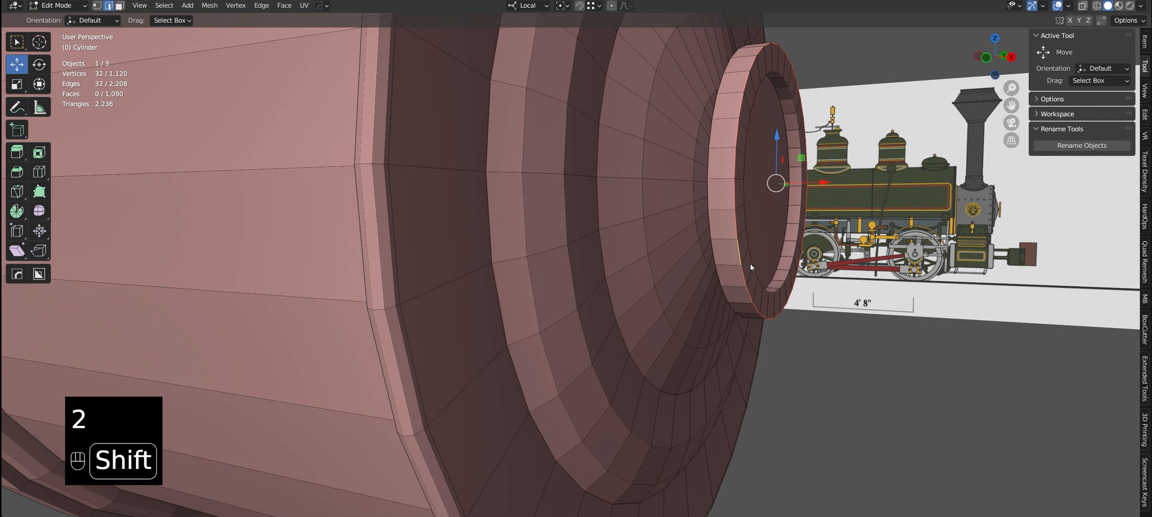
pyautogui.keyDown('shift'); pyautogui.doubleClick(752, 273); pyautogui.keyUp('shift')
pyautogui.keyDown('alt'); pyautogui.moveTo(752, 273); pyautogui.dragTo(650, 265); pyautogui.keyUp('alt')
pyautogui.press('KP_1')
pyautogui.hotkey('alt', 'z')
pyautogui.hotkey('alt', 'z')
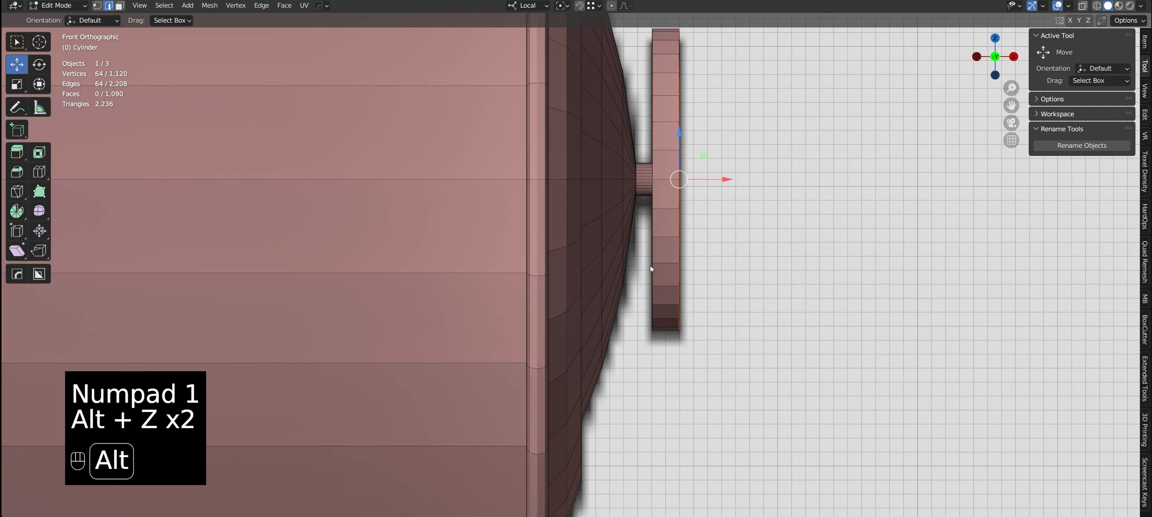
pyautogui.moveTo(650, 265); pyautogui.dragTo(654, 321, button='middle')
pyautogui.hotkey('ctrl', 'b')
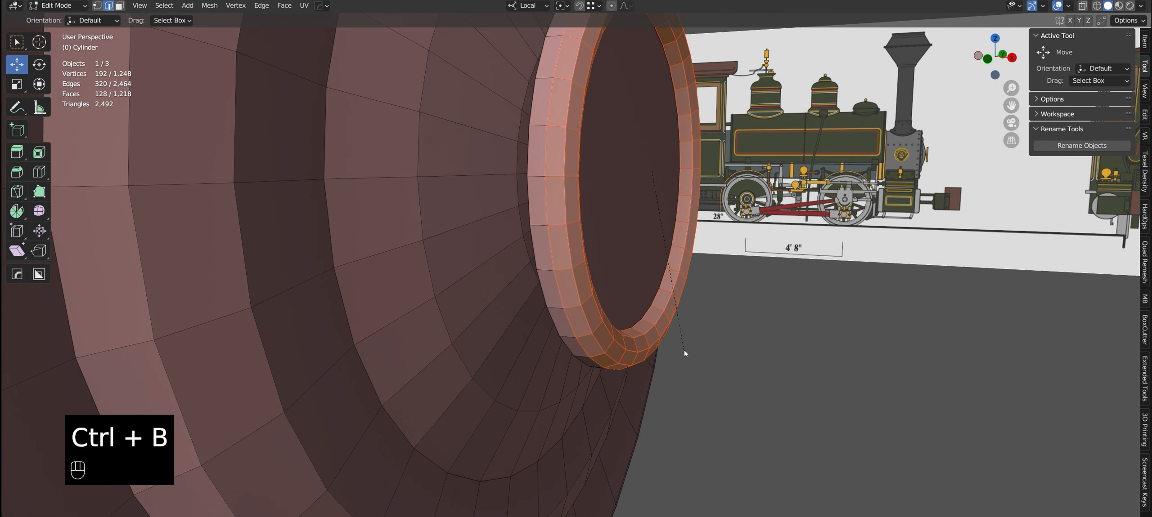
pyautogui.click(684, 352)
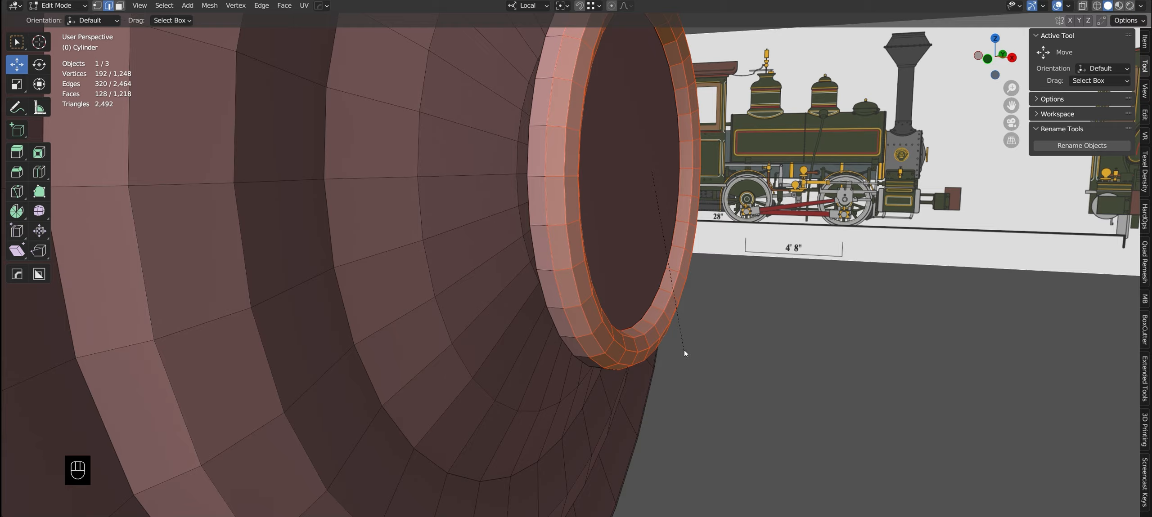
# Merge all vertices by distance to clean up the doubles left by the rim bevel
pyautogui.press('1')
pyautogui.press('a')
pyautogui.press('m')
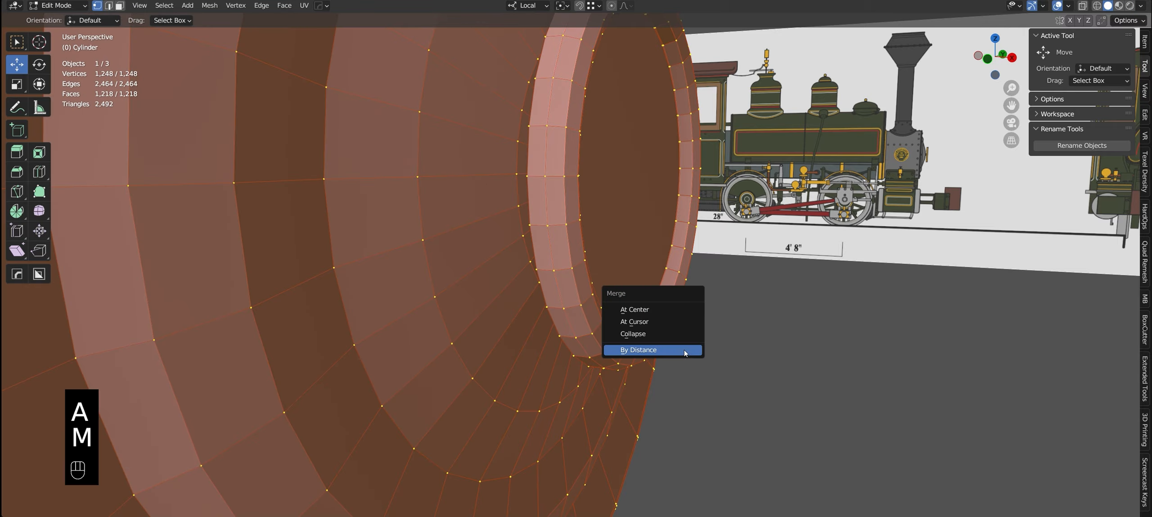
pyautogui.click(684, 351)
pyautogui.press('1')
pyautogui.scroll(4, 692, 355)
pyautogui.moveTo(613, 309); pyautogui.dragTo(610, 328, button='middle')
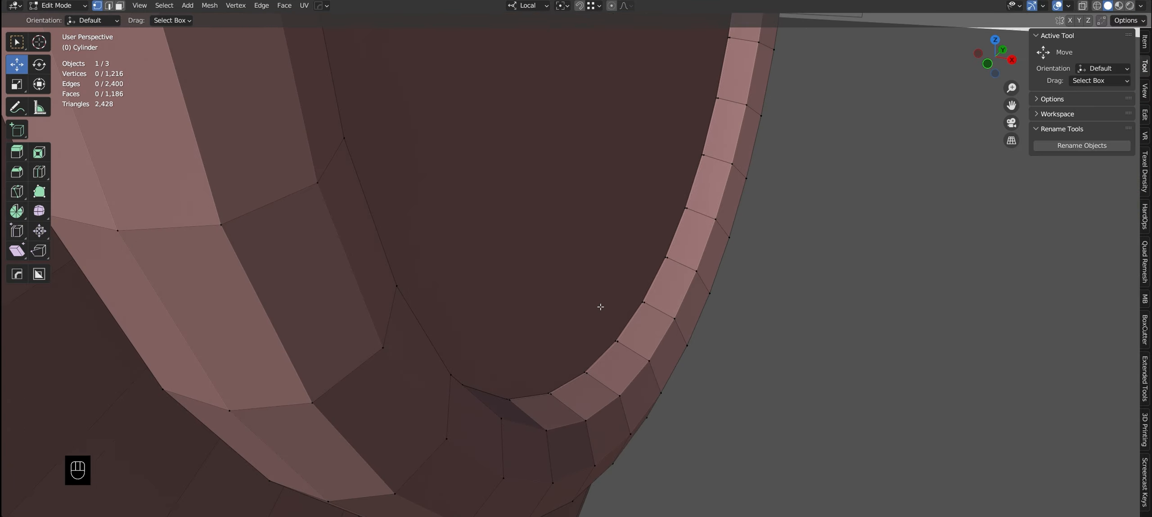
# With auto merge on, move the disc's recessed face 0.52333 mm along local X, snapping it to the rim's inner vertices
pyautogui.scroll(-5, 588, 331)
pyautogui.keyDown('alt'); pyautogui.moveTo(588, 330); pyautogui.dragTo(575, 311); pyautogui.keyUp('alt')
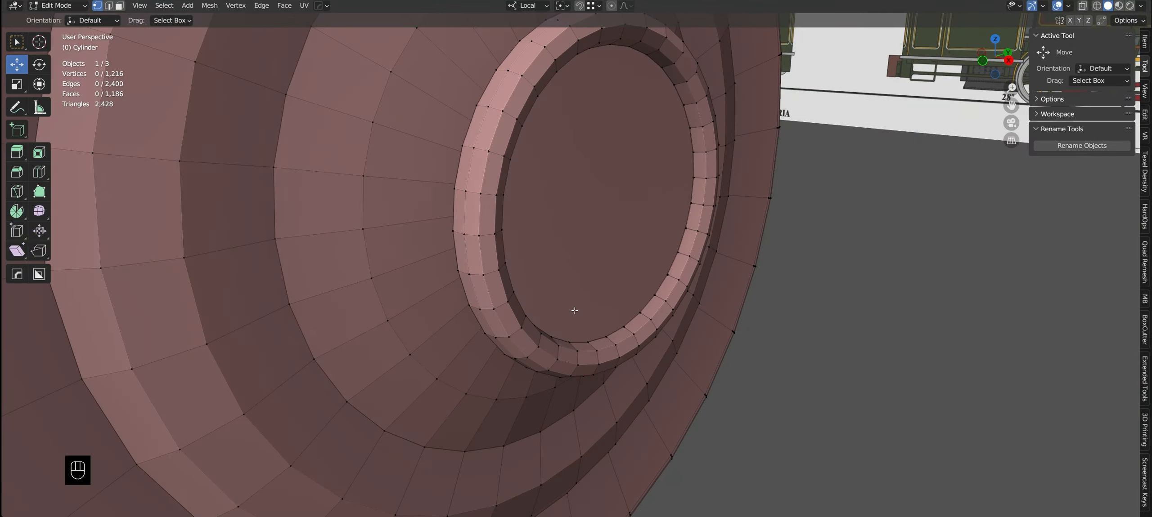
pyautogui.press('3')
pyautogui.click(574, 310)
pyautogui.scroll(6, 584, 322)
pyautogui.press('1')
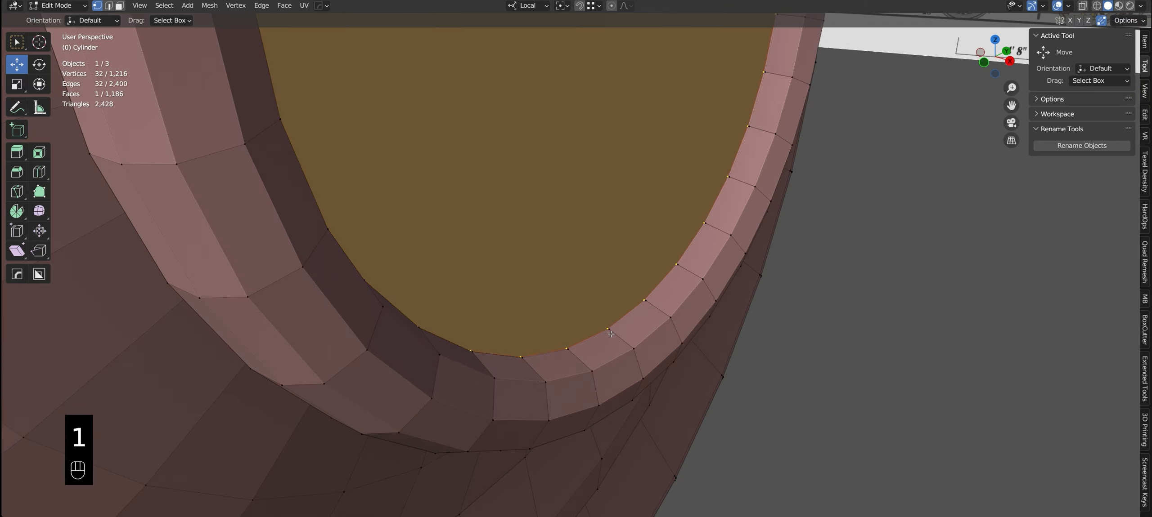
pyautogui.scroll(-4, 606, 329)
pyautogui.scroll(1, 607, 330)
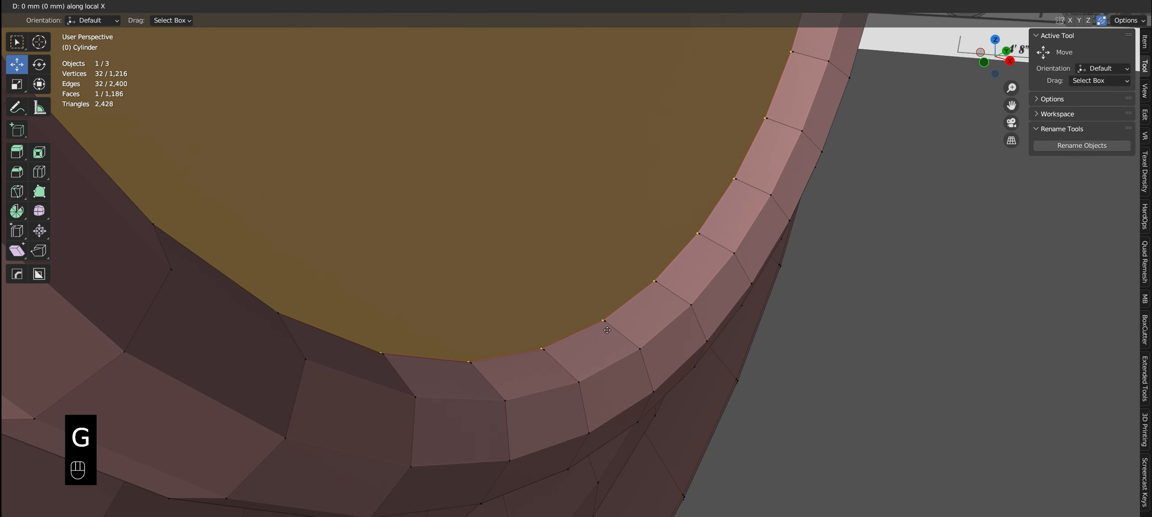
pyautogui.keyDown('ctrl'); pyautogui.click(609, 330); pyautogui.keyUp('ctrl')
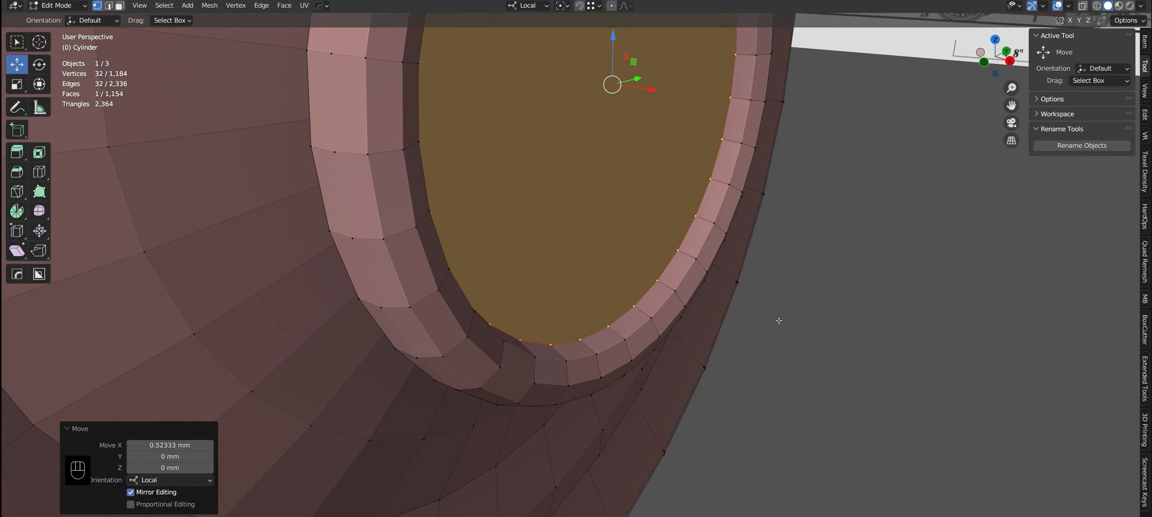
# Examine the boiler, bands and smokebox against the side-view blueprint in see-through front view
pyautogui.press('Tab')
pyautogui.press('KP_1')
pyautogui.hotkey('alt', 'z')
pyautogui.press('Tab')
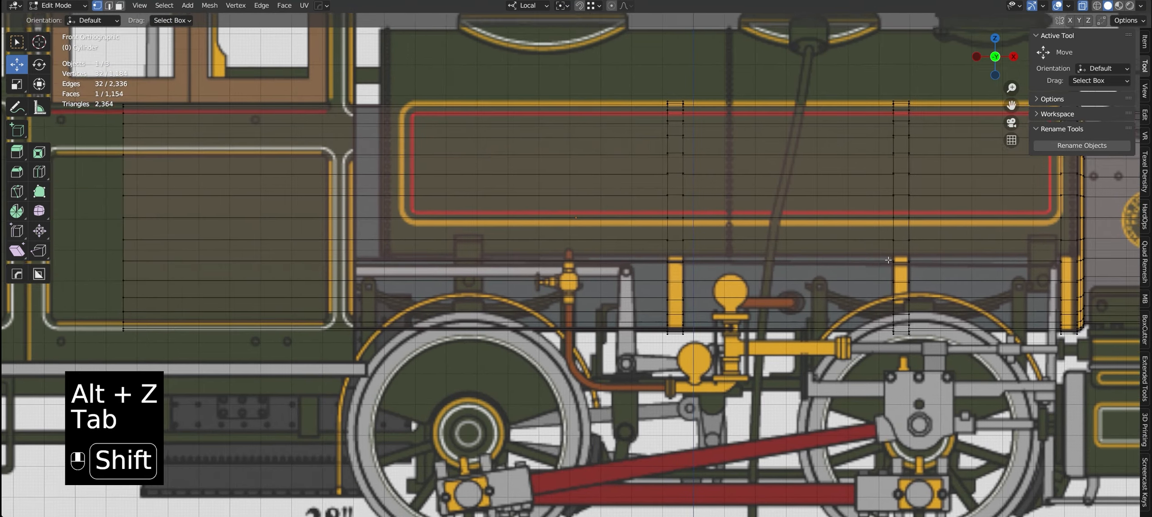
pyautogui.keyDown('shift'); pyautogui.moveTo(888, 260); pyautogui.dragTo(628, 273, button='middle'); pyautogui.keyUp('shift')
pyautogui.scroll(-4, 629, 273)
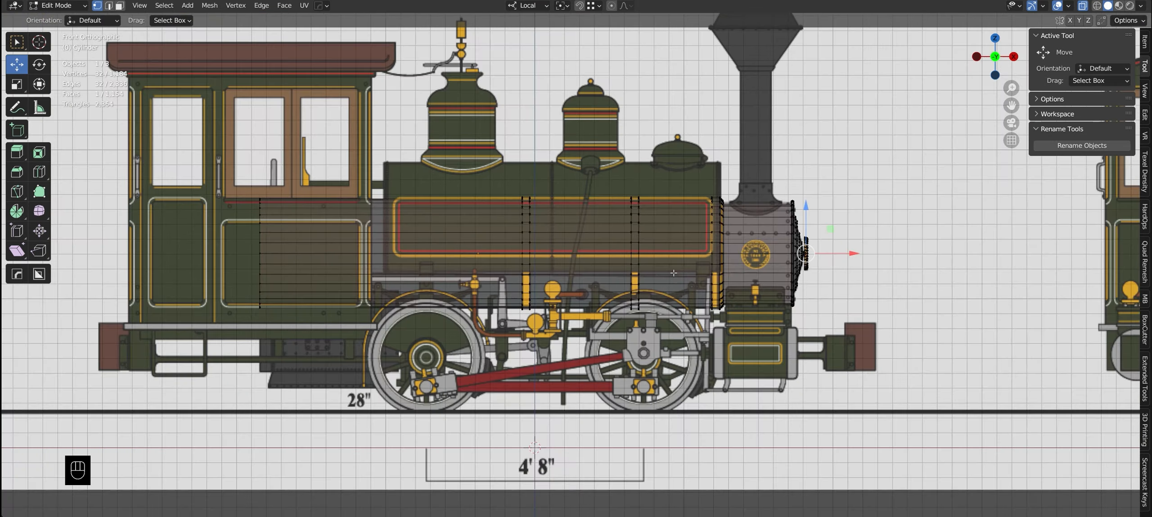
pyautogui.scroll(4, 711, 265)
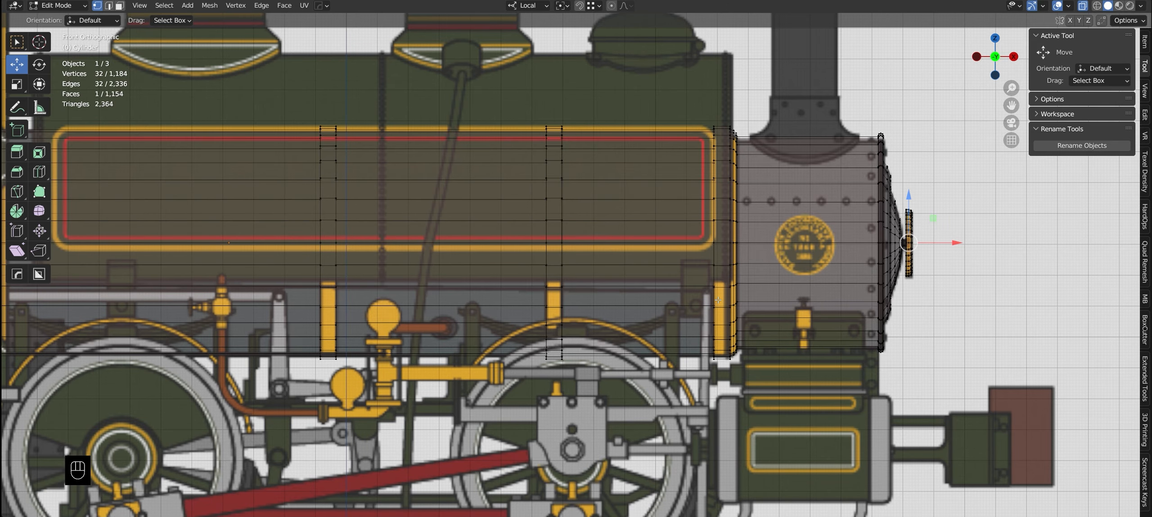
# Leave mesh editing, frame the boiler in front view and save the file
pyautogui.press('Tab')
pyautogui.scroll(-3, 727, 291)
pyautogui.keyDown('shift'); pyautogui.moveTo(727, 290); pyautogui.dragTo(803, 262, button='middle'); pyautogui.keyUp('shift')
pyautogui.scroll(1, 803, 262)
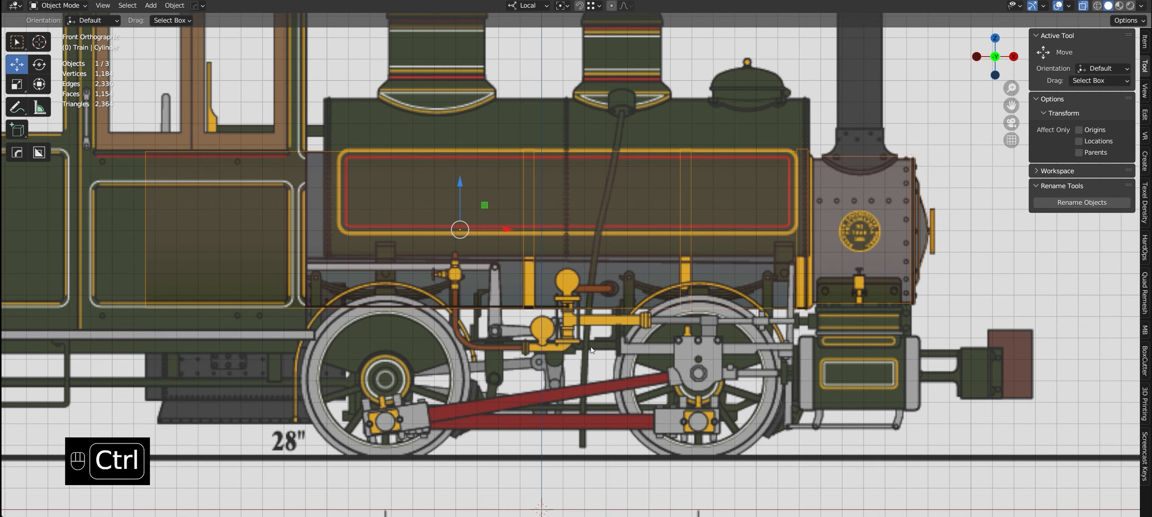
pyautogui.hotkey('ctrl', 's')
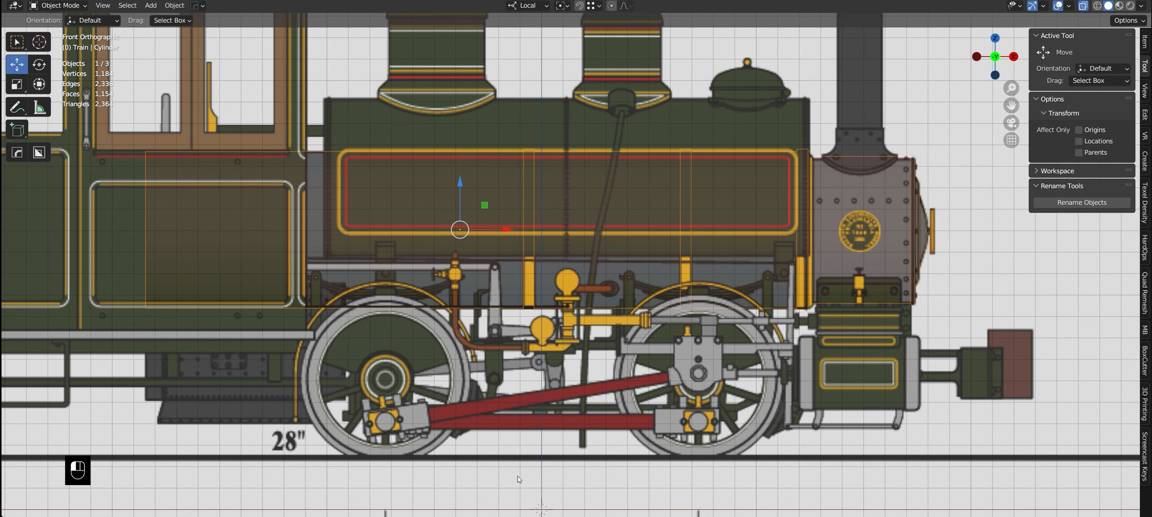
# Add a 64-vertex cylinder with a 576 mm radius and 2000 mm depth for the tank around the boiler
pyautogui.hotkey('shift', 'a')
pyautogui.click(558, 395)
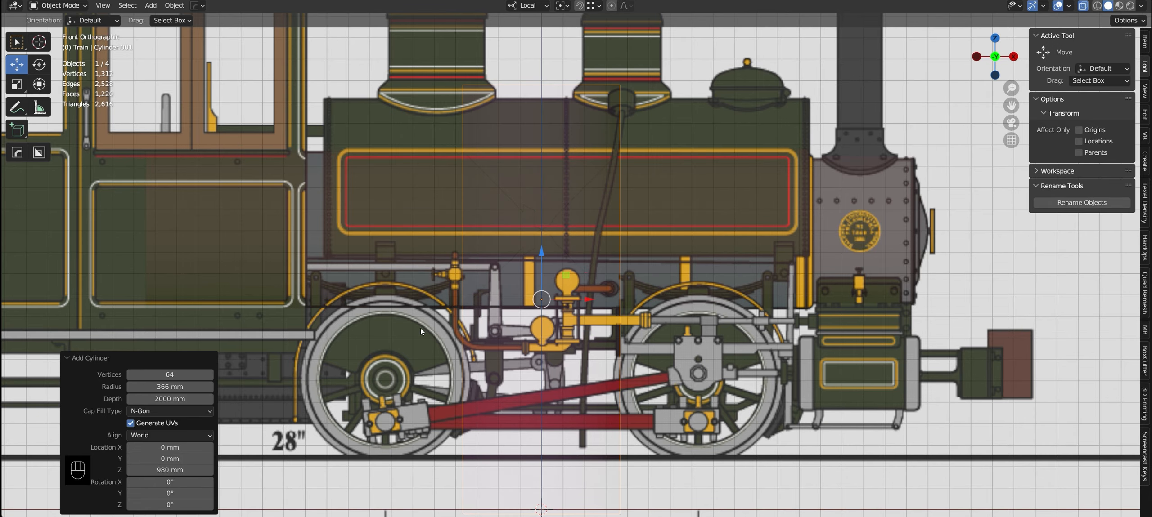
pyautogui.hotkey('alt', 'z')
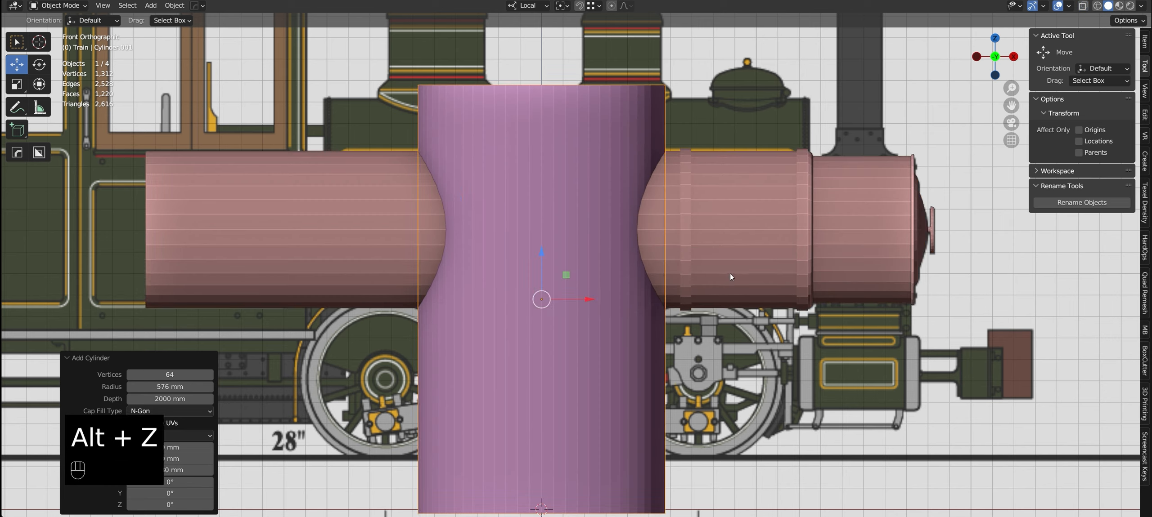
# Snap the 3D cursor to the boiler's centre, move the new cylinder onto it and rotate its mesh 90° in front view
pyautogui.hotkey('shift', 's')
pyautogui.click(590, 370)
pyautogui.hotkey('shift', 's')
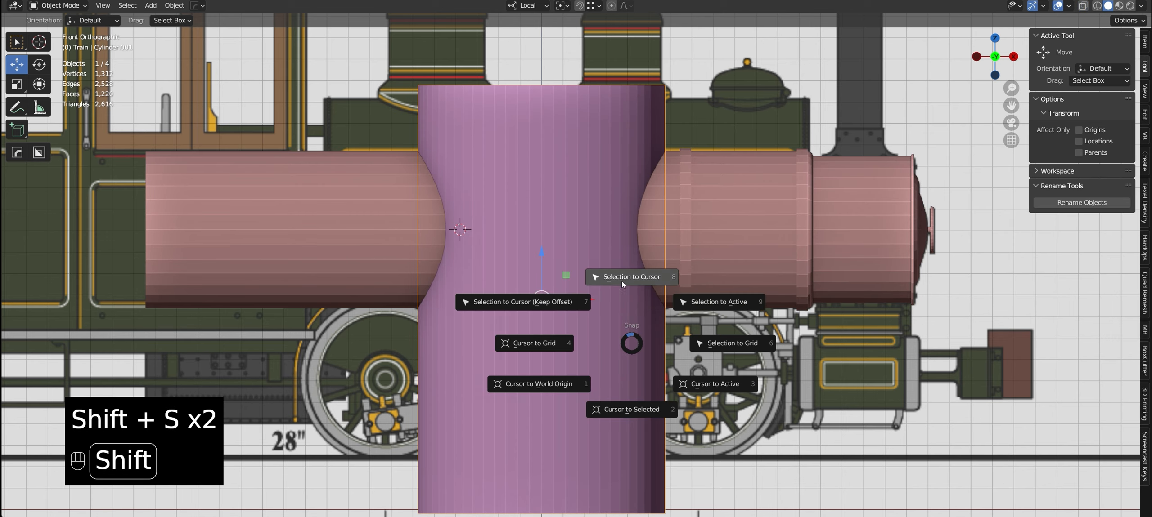
pyautogui.click(585, 270)
pyautogui.press('Tab')
pyautogui.write('r90')
pyautogui.press('Return')
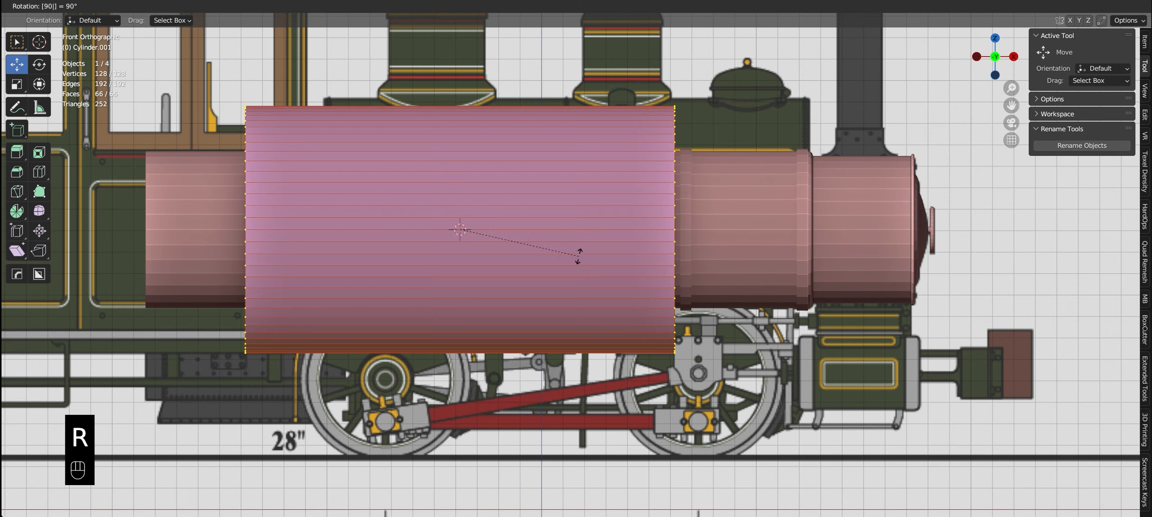
# In see-through right view, scale the cylinder's mesh by about 1.053 to match the tank's outer outline on the blueprint
pyautogui.press('Tab')
pyautogui.press('KP_3')
pyautogui.press('Tab')
pyautogui.scroll(1, 585, 186)
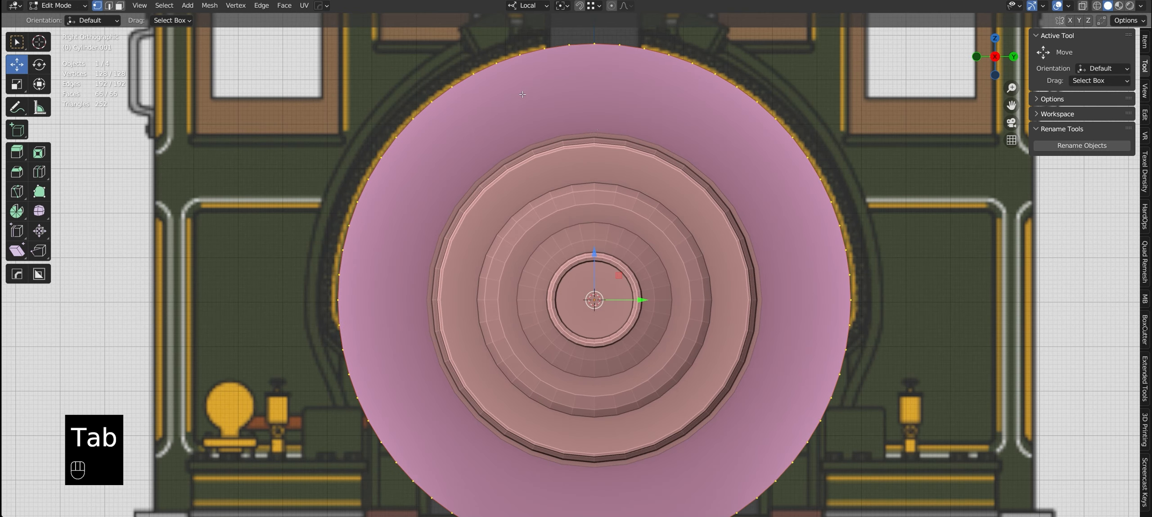
pyautogui.hotkey('alt', 'z')
pyautogui.press('s')
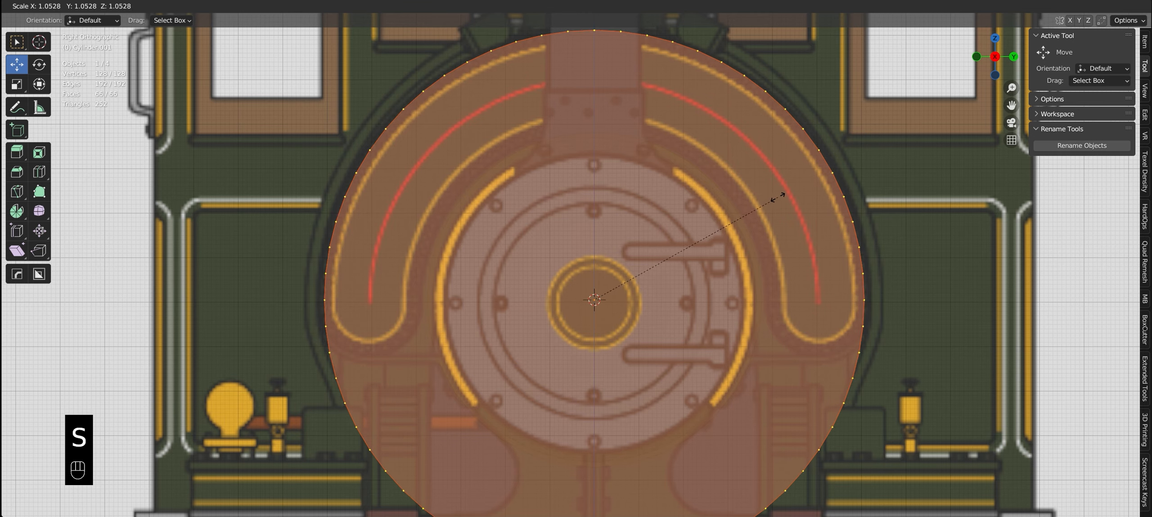
pyautogui.click(781, 198)
pyautogui.press('Tab')
# In front view, move the tank cylinder 486.4 mm along local X towards its blueprint position
pyautogui.press('KP_1')
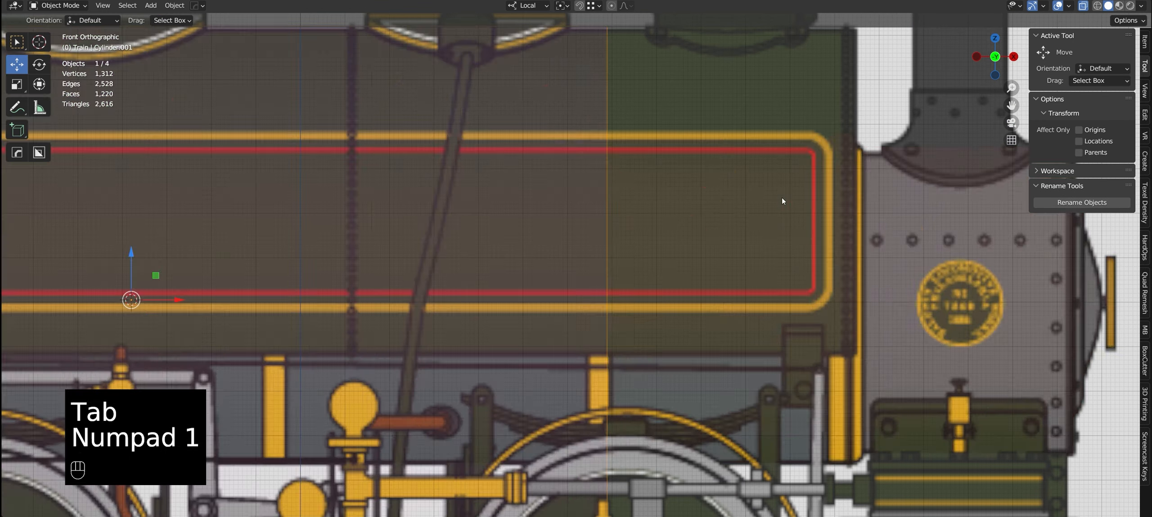
pyautogui.hotkey('alt', 'z')
pyautogui.moveTo(450, 270); pyautogui.dragTo(574, 286)
pyautogui.scroll(1, 787, 116)
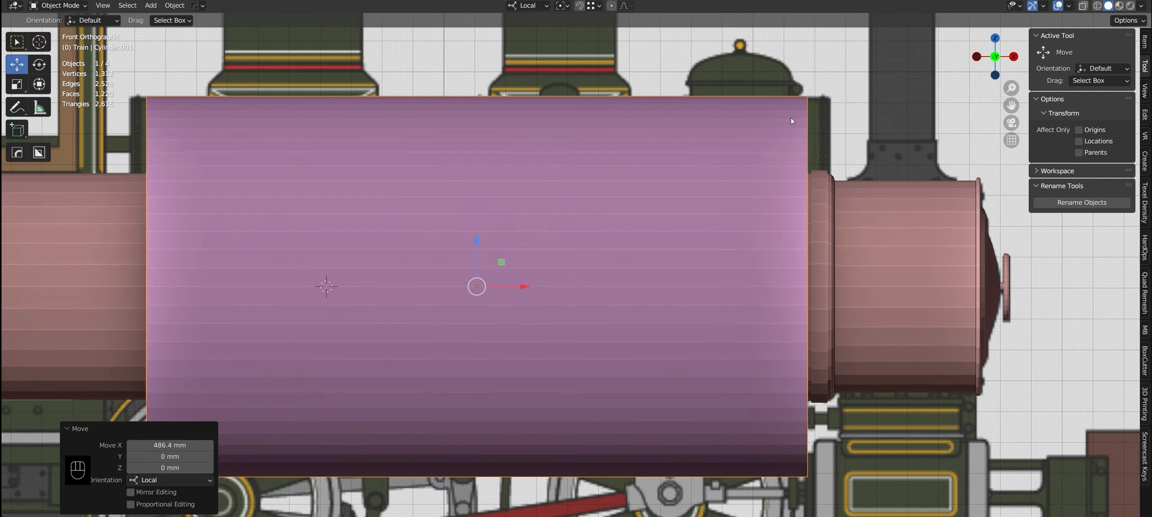
# Scale the tank cylinder's mesh by about 1.057 along local X, and shift the object 11.297 mm along X to fit the blueprint
pyautogui.scroll(-2, 782, 142)
pyautogui.press('Tab')
pyautogui.hotkey('alt', 'z')
pyautogui.moveTo(828, 87); pyautogui.dragTo(789, 426)
pyautogui.press('a')
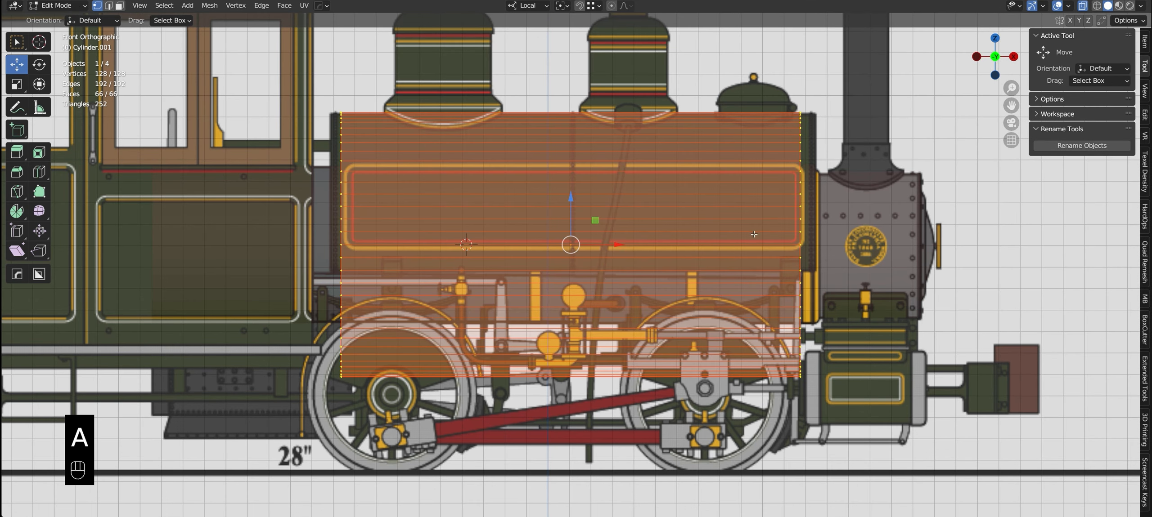
pyautogui.press('s')
pyautogui.press('x')
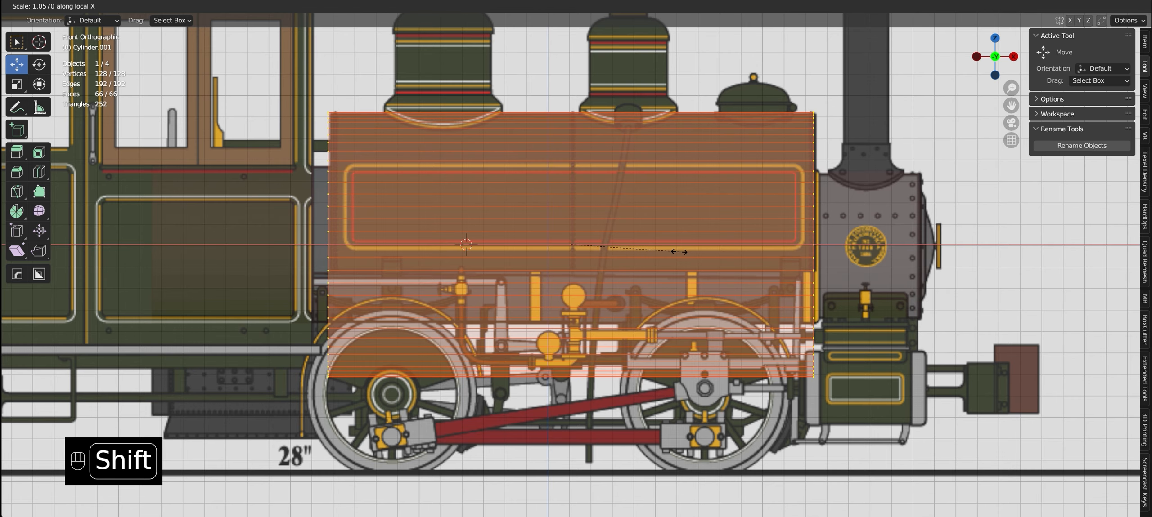
pyautogui.click(678, 252)
pyautogui.press('Tab')
pyautogui.moveTo(606, 239); pyautogui.dragTo(616, 239)
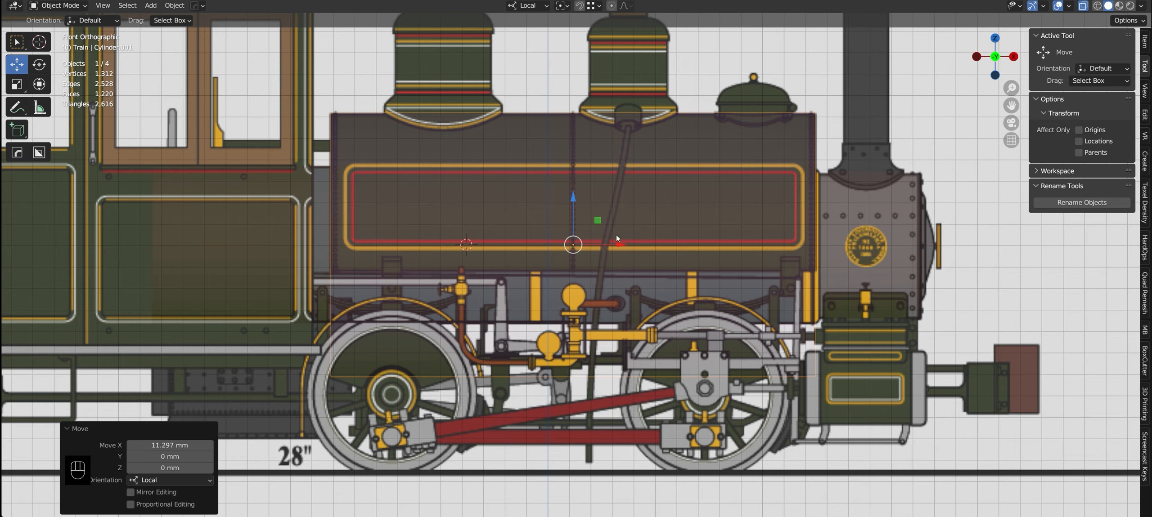
# In right view, delete the vertices of the cylinder's lower half, leaving an open half shell over the boiler
pyautogui.scroll(1, 342, 121)
pyautogui.scroll(-2, 448, 118)
pyautogui.press('KP_3')
pyautogui.press('Tab')
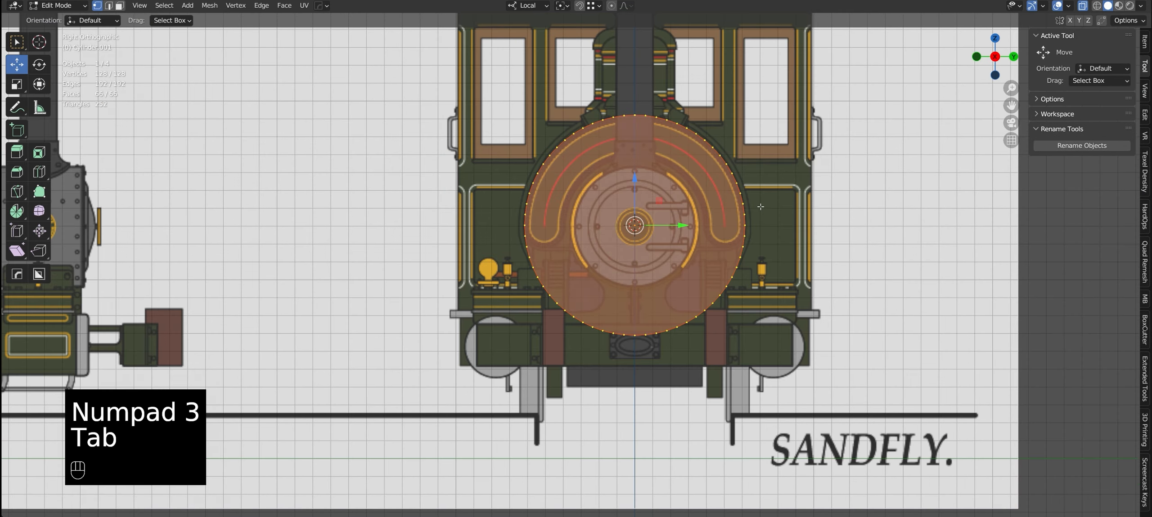
pyautogui.scroll(3, 704, 233)
pyautogui.moveTo(786, 459); pyautogui.dragTo(259, 244)
pyautogui.press('x')
pyautogui.click(463, 240)
pyautogui.scroll(1, 414, 240)
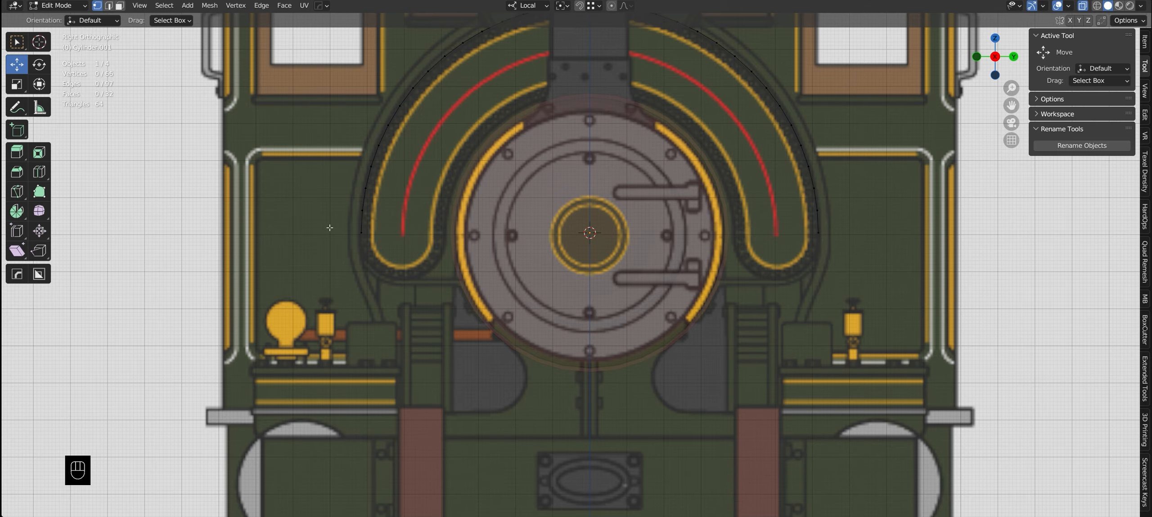
pyautogui.press('Tab')
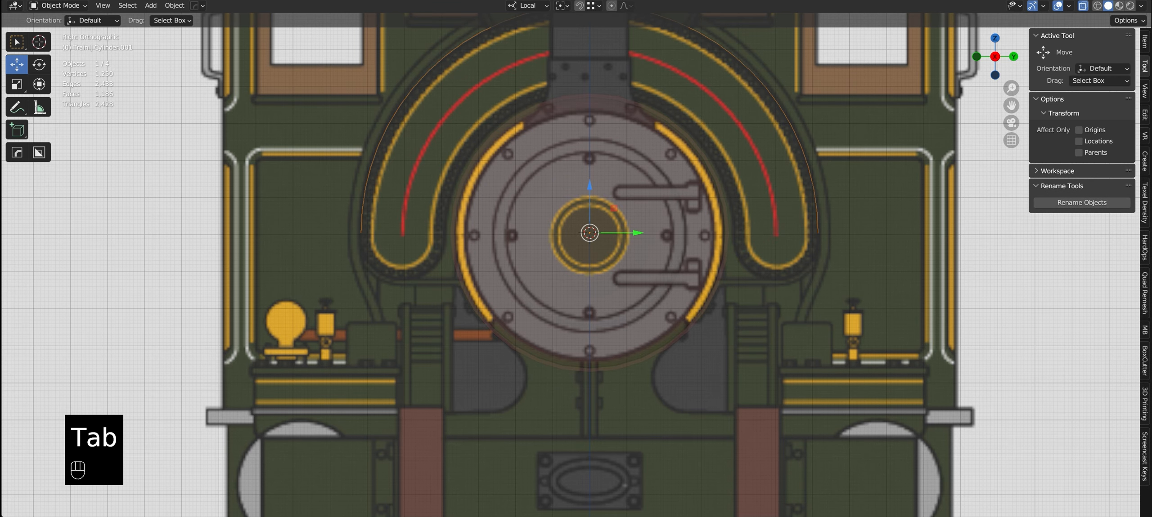
# Thicken the half shell inward to the tank's inner outline and compare the arch with the end-view blueprint
pyautogui.scroll(3, 481, 182)
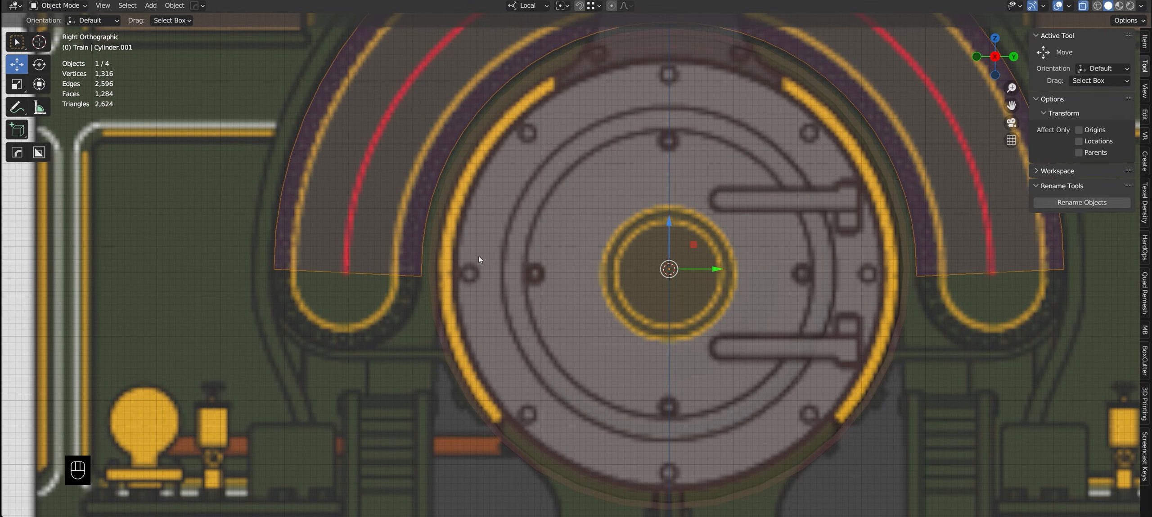
pyautogui.hotkey('alt', 'z')
pyautogui.hotkey('alt', 'z')
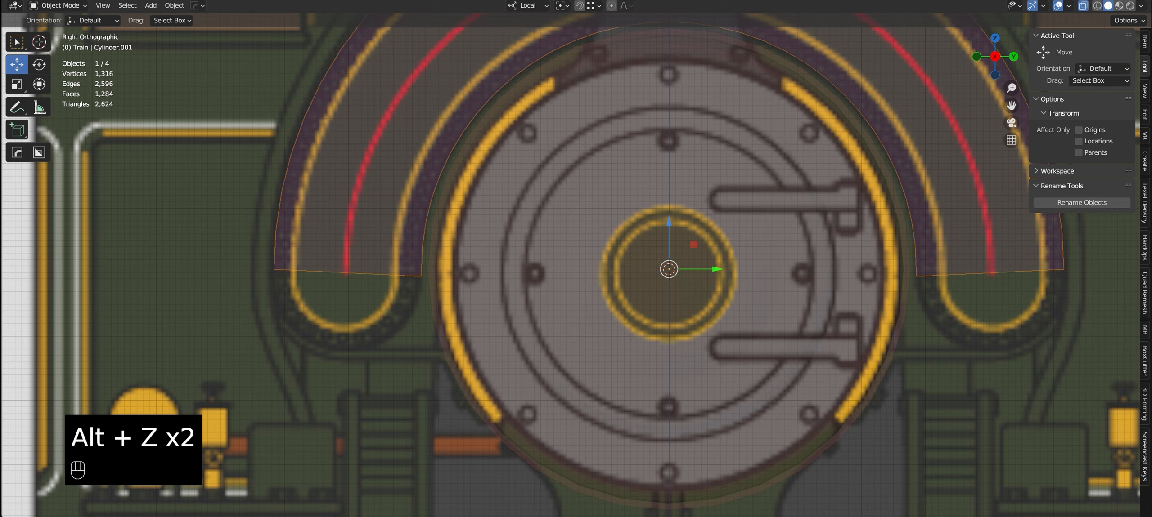
pyautogui.keyDown('alt'); pyautogui.moveTo(434, 251); pyautogui.dragTo(555, 300); pyautogui.keyUp('alt')
pyautogui.press('KP_3')
pyautogui.hotkey('alt', 'z')
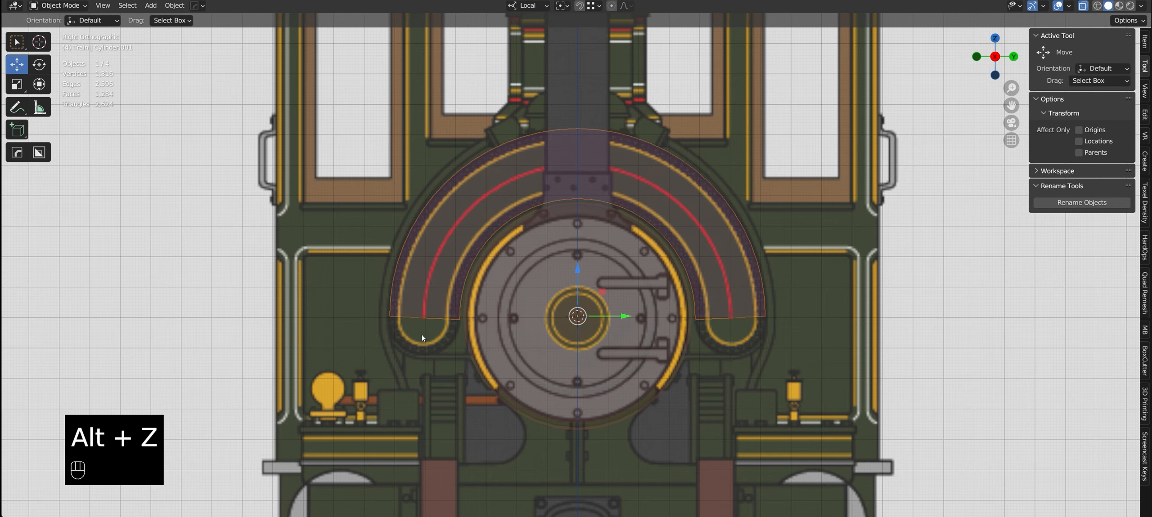
# Flatten the arch's lower end vertices to one level by scaling them to 0 along local Z
pyautogui.press('Tab')
pyautogui.scroll(4, 380, 335)
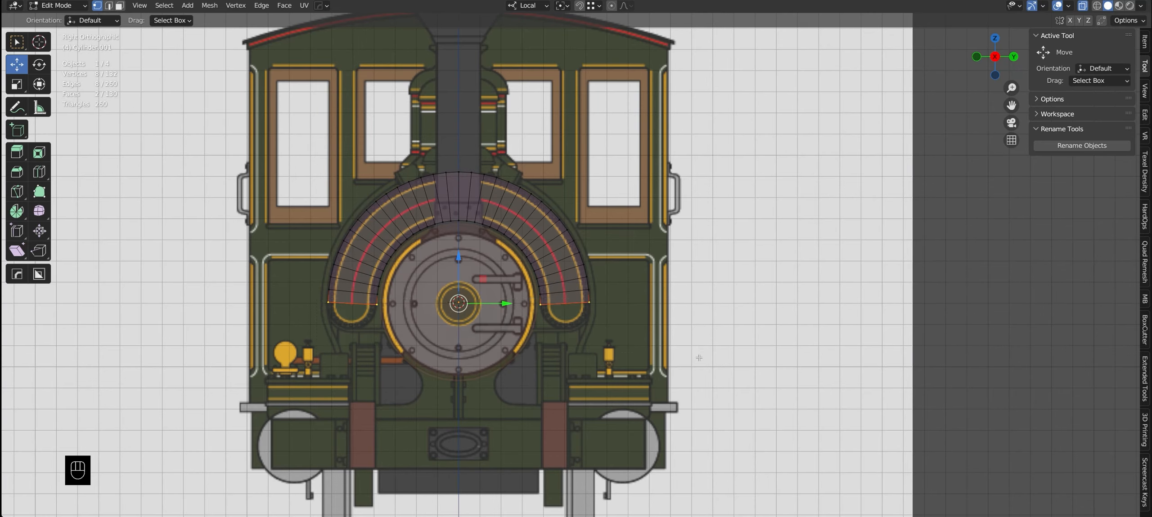
pyautogui.scroll(5, 647, 289)
pyautogui.press('s')
pyautogui.press('z')
pyautogui.press('0')
pyautogui.press('Return')
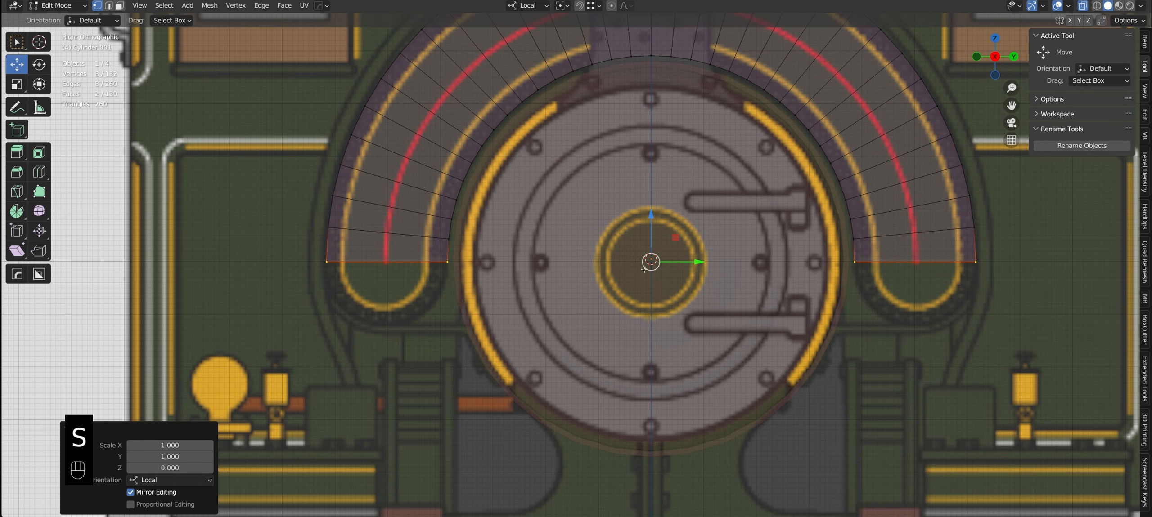
# Lower both leg ends of the arch 12.275 mm along local Z and extrude them down to the tank's bottom line
pyautogui.press('e')
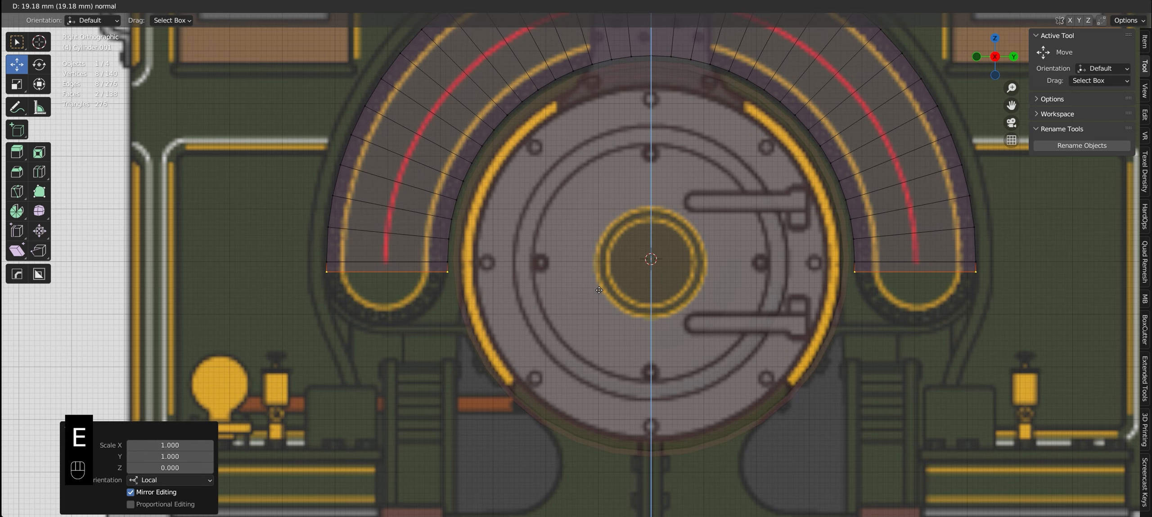
pyautogui.hotkey('ctrl', 'z')
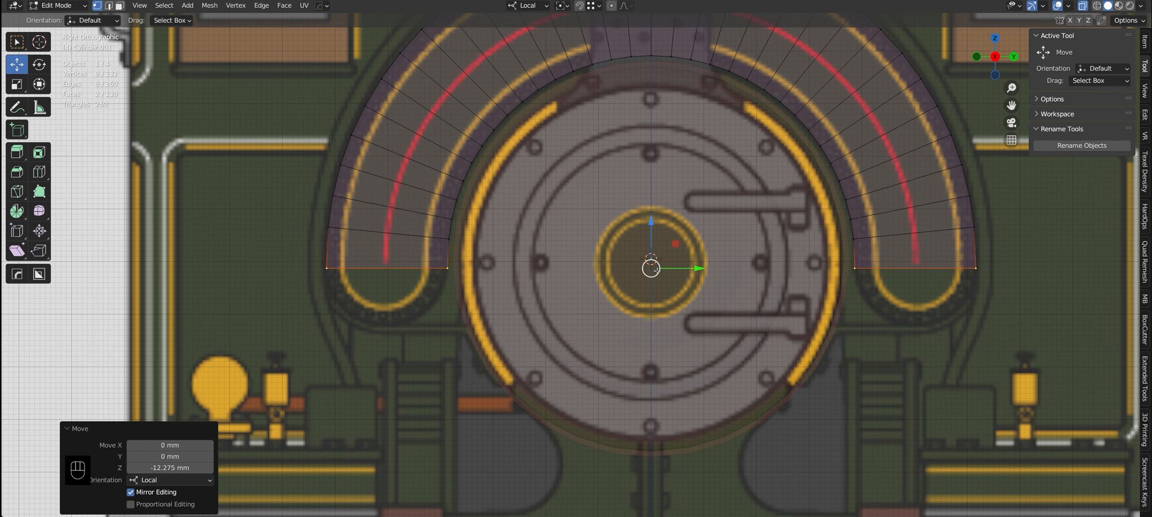
pyautogui.press('e')
pyautogui.click(659, 341)
pyautogui.scroll(-4, 659, 341)
pyautogui.press('Tab')
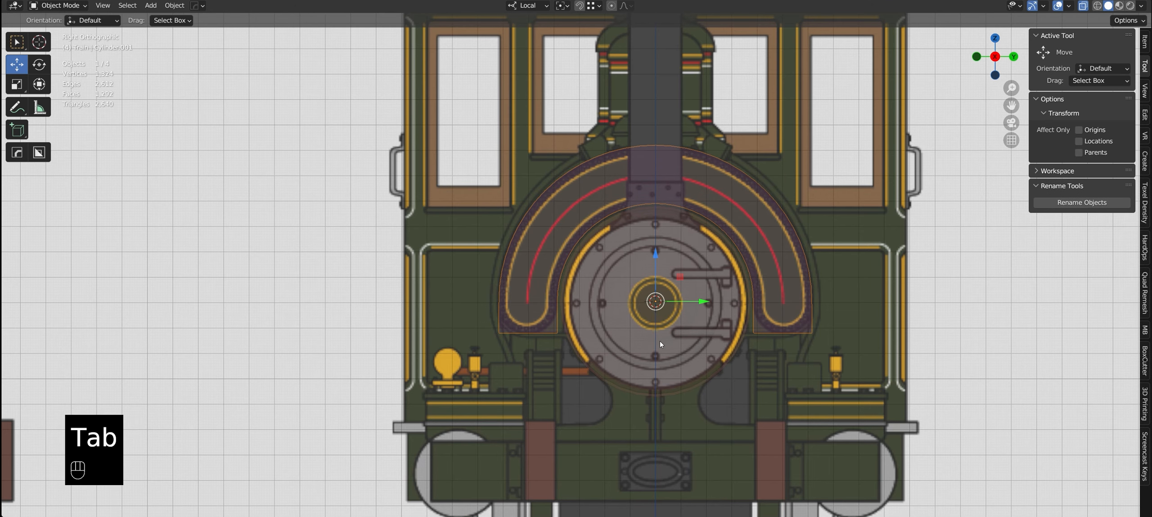
# Mirror the tank across its lengthwise centre plane and round one leg's lower end with a three-segment bevel on its two bottom edges
pyautogui.hotkey('alt', 'x')
pyautogui.press('Tab')
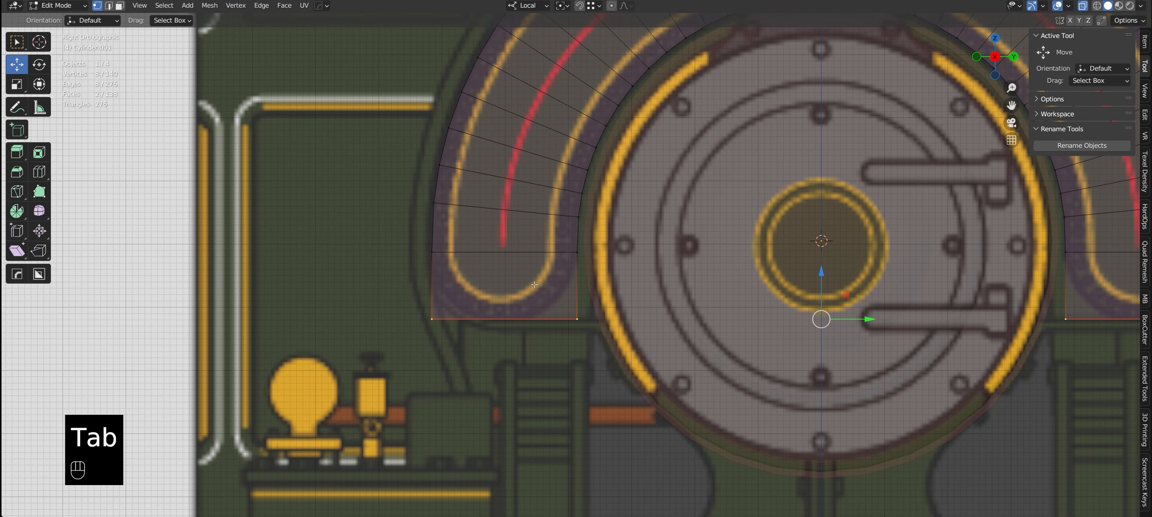
pyautogui.moveTo(455, 327); pyautogui.dragTo(503, 294, button='middle')
pyautogui.press('3')
pyautogui.hotkey('alt', 'z')
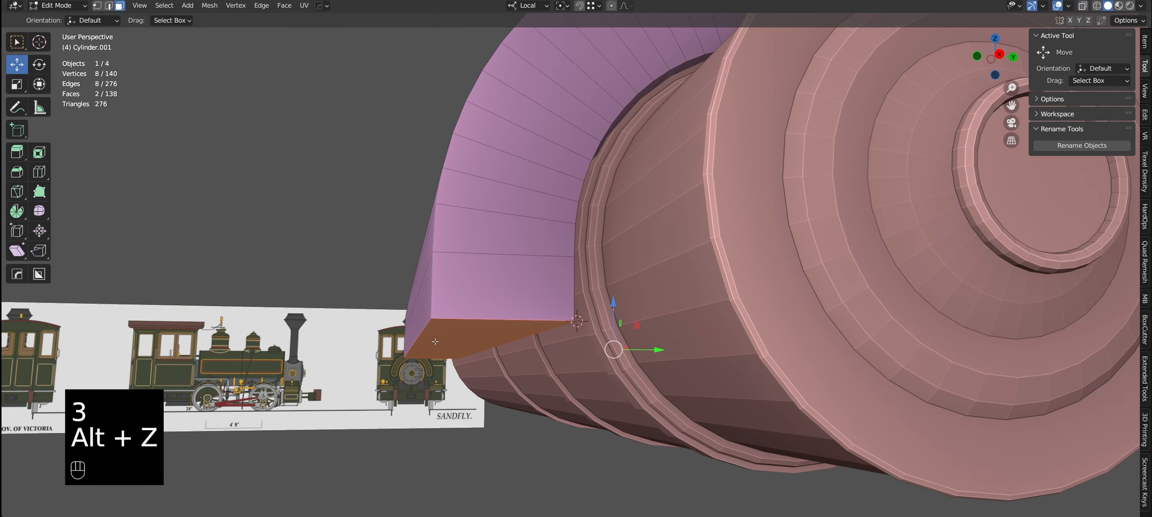
pyautogui.press('2')
pyautogui.click(419, 340)
pyautogui.keyDown('shift'); pyautogui.click(558, 333); pyautogui.keyUp('shift')
pyautogui.press('KP_3')
pyautogui.hotkey('alt', 'z')
pyautogui.scroll(3, 509, 338)
pyautogui.hotkey('ctrl', 'b')
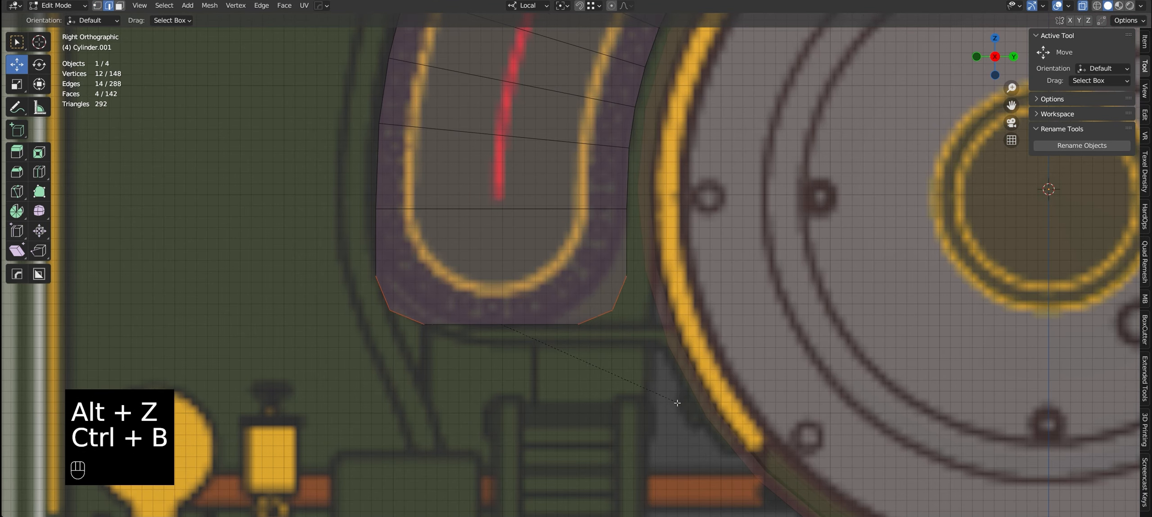
pyautogui.scroll(2, 745, 442)
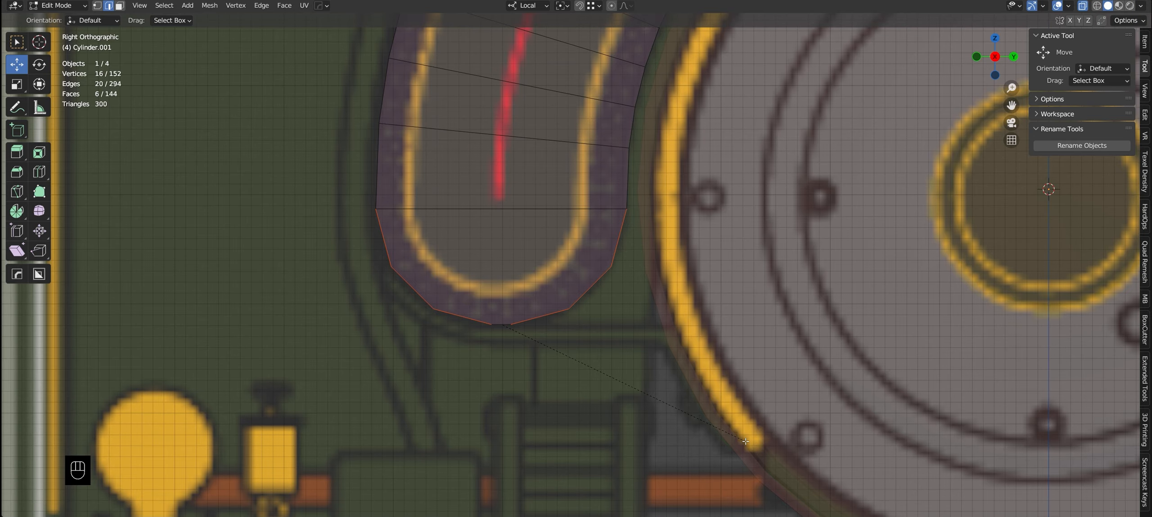
pyautogui.click(745, 442)
# Merge the short edges left at the very bottom of the rounded leg into single points at both tank ends
pyautogui.moveTo(519, 334); pyautogui.dragTo(539, 289, button='middle')
pyautogui.press('2')
pyautogui.click(501, 325)
pyautogui.press('m')
pyautogui.click(502, 329)
pyautogui.press('m')
pyautogui.click(500, 286)
pyautogui.scroll(-2, 518, 315)
pyautogui.scroll(5, 518, 339)
pyautogui.click(501, 352)
pyautogui.press('m')
pyautogui.click(563, 333)
pyautogui.scroll(-6, 478, 389)
# Merge all of the tank's vertices by distance to remove the bevel's doubles, and leave mesh editing
pyautogui.press('1')
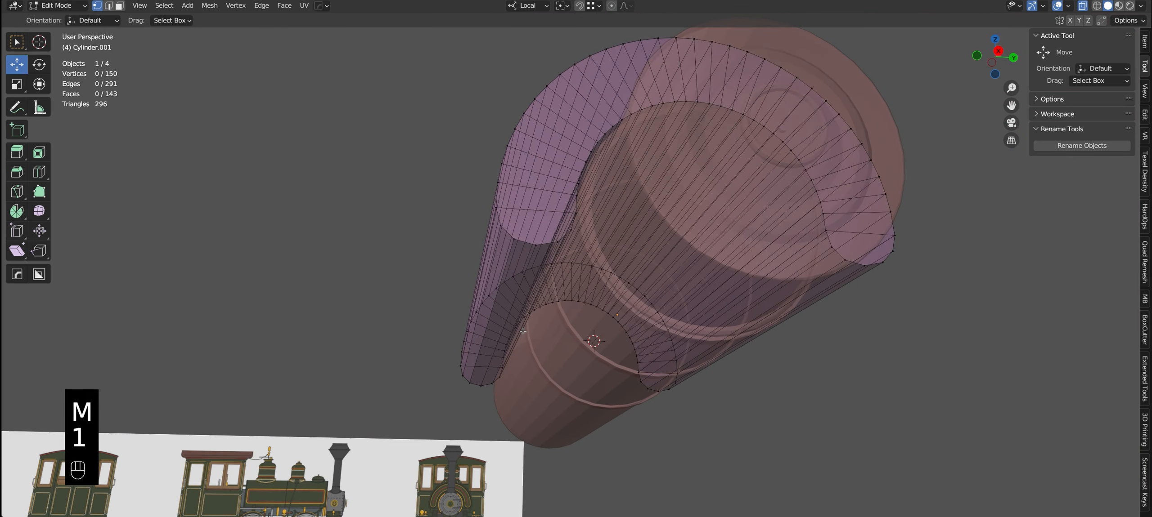
pyautogui.press('a')
pyautogui.press('m')
pyautogui.click(522, 331)
pyautogui.press('KP_3')
pyautogui.hotkey('alt', 'z')
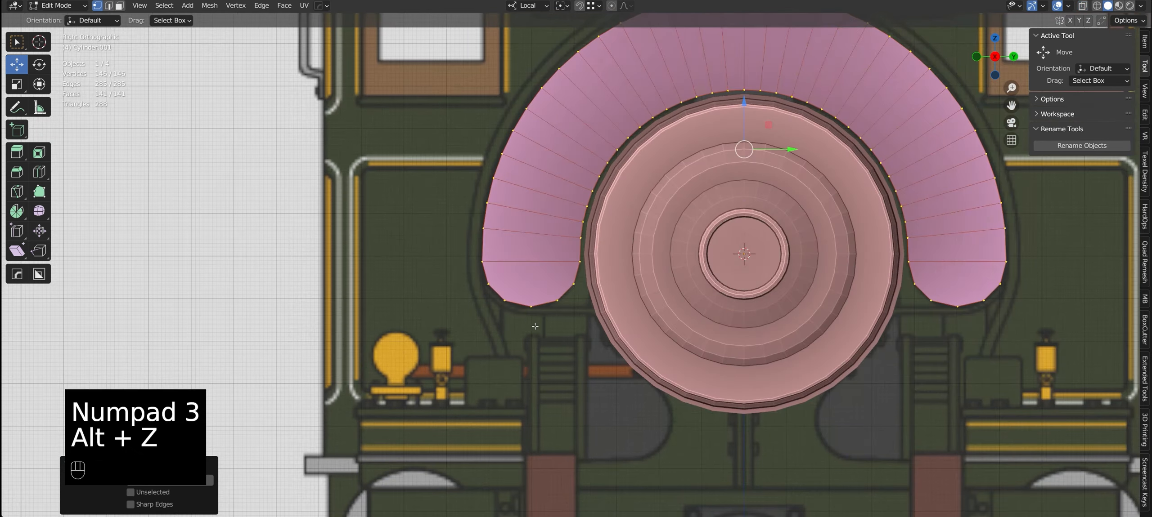
pyautogui.press('Tab')
# Examine the tank against the side-view blueprint, and inspect the rounded leg beside the boiler bands up close
pyautogui.moveTo(522, 331); pyautogui.dragTo(682, 242, button='middle')
pyautogui.press('KP_1')
pyautogui.hotkey('alt', 'z')
pyautogui.scroll(3, 682, 259)
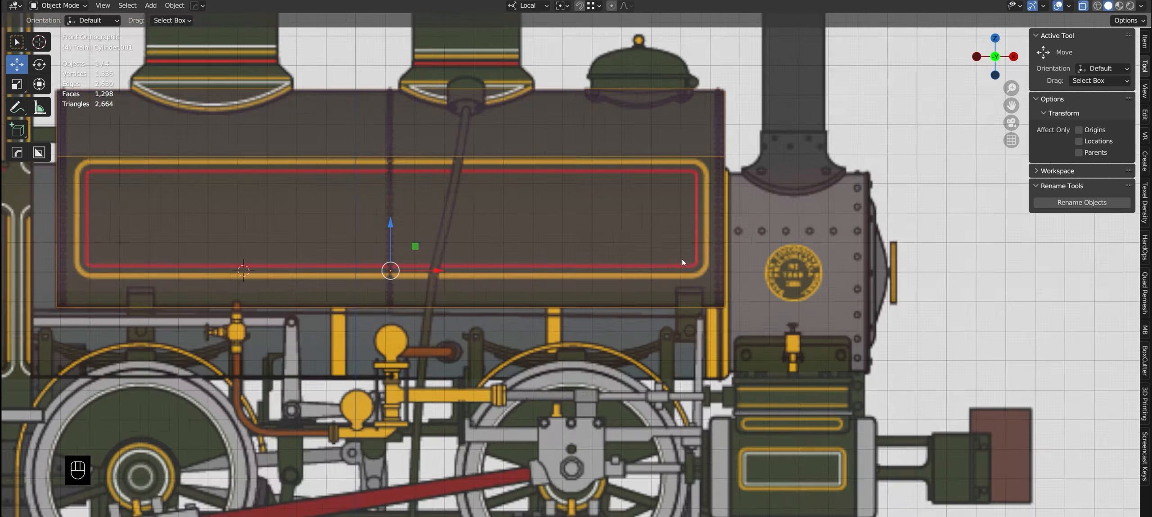
pyautogui.hotkey('alt', 'z')
pyautogui.moveTo(738, 310)
pyautogui.mouseDown(button='middle')
pyautogui.moveTo(746, 315)
pyautogui.moveTo(594, 293)
pyautogui.moveTo(734, 319)
pyautogui.mouseUp(button='middle')
pyautogui.press('Tab')
pyautogui.press('3')
pyautogui.scroll(4, 735, 297)
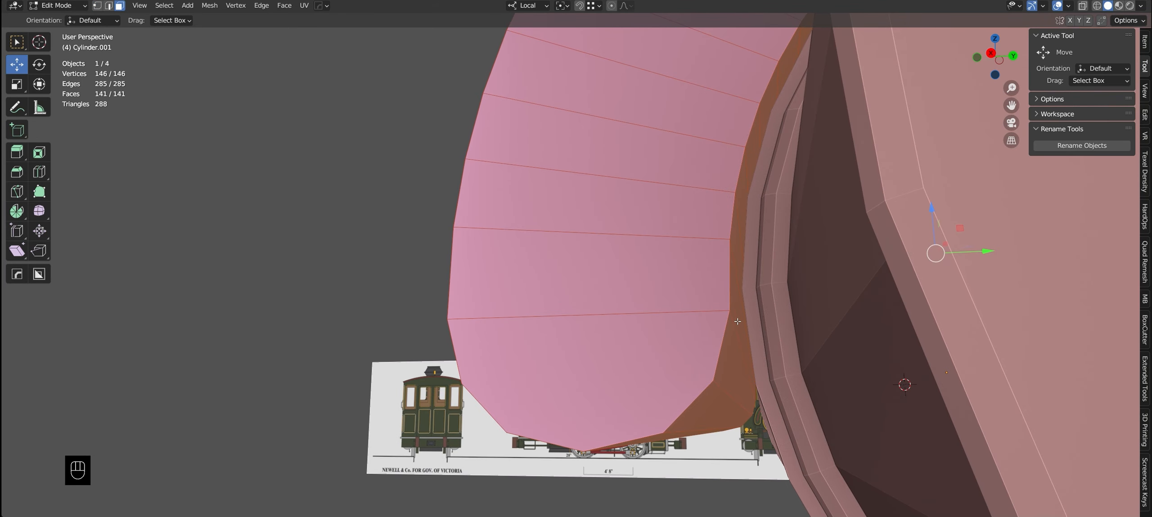
pyautogui.scroll(-3, 728, 311)
pyautogui.click(737, 306)
pyautogui.moveTo(737, 264); pyautogui.dragTo(783, 275, button='middle')
pyautogui.scroll(-3, 720, 306)
pyautogui.press('Tab')
pyautogui.keyDown('shift'); pyautogui.moveTo(684, 315); pyautogui.dragTo(705, 338, button='middle'); pyautogui.keyUp('shift')
# Check the tank's length in see-through front view and inspect both legs' mesh in perspective
pyautogui.press('KP_1')
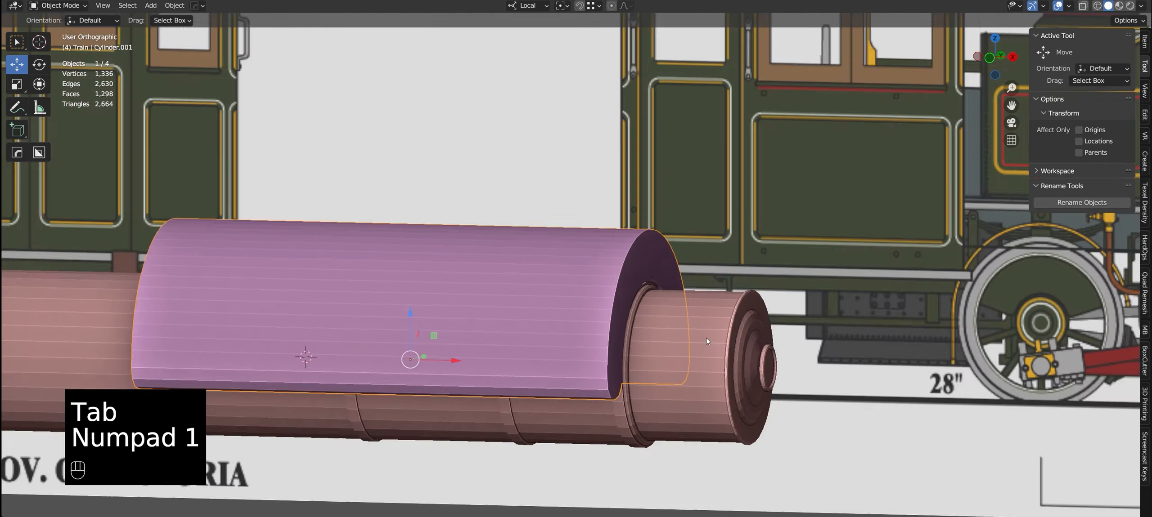
pyautogui.hotkey('alt', 'z')
pyautogui.keyDown('shift'); pyautogui.moveTo(329, 283); pyautogui.dragTo(506, 253, button='middle'); pyautogui.keyUp('shift')
pyautogui.scroll(2, 630, 188)
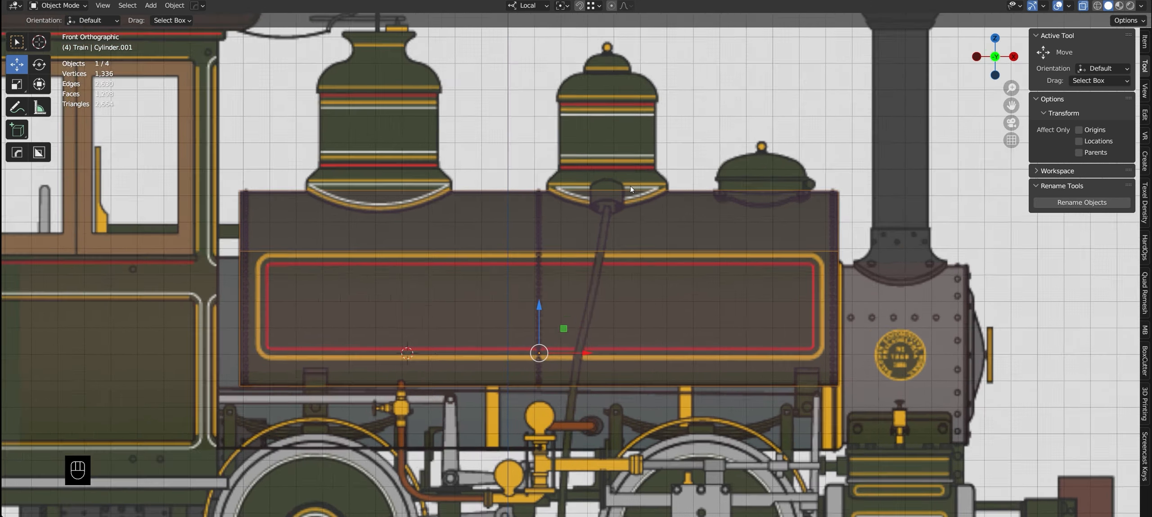
pyautogui.scroll(-2, 629, 234)
pyautogui.moveTo(651, 287); pyautogui.dragTo(621, 261, button='middle')
pyautogui.press('Tab')
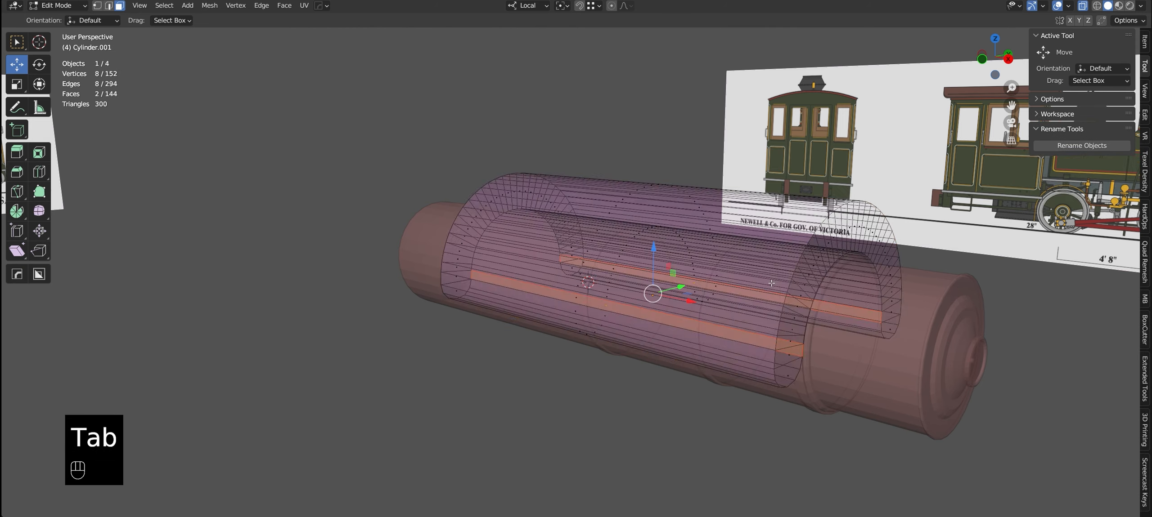
pyautogui.moveTo(715, 279); pyautogui.dragTo(630, 290, button='middle')
# Snap the 3D cursor to the tank's centre in front view and deselect the tank
pyautogui.press('Tab')
pyautogui.press('KP_1')
pyautogui.hotkey('shift', 's')
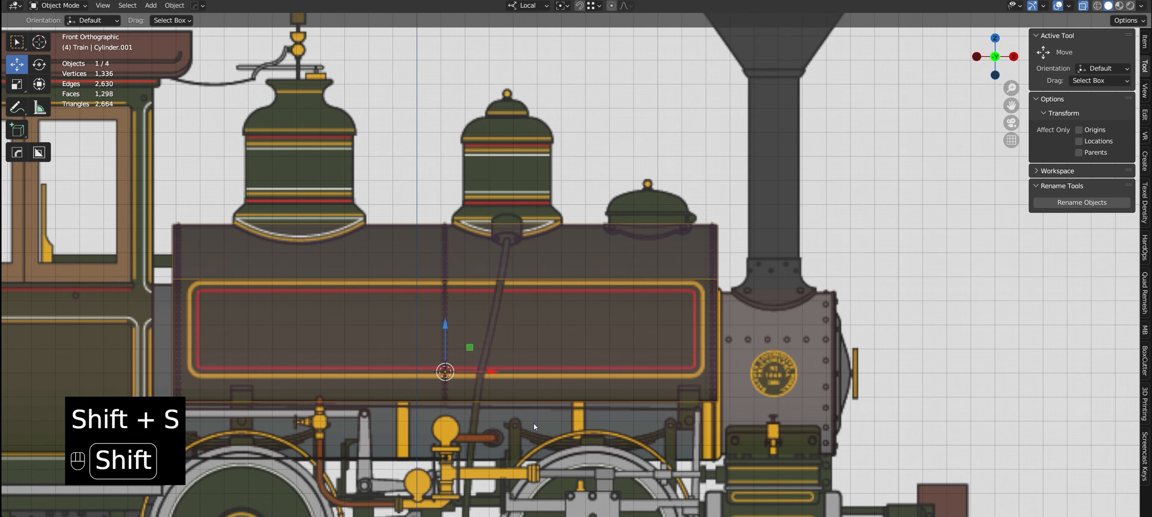
pyautogui.keyDown('shift'); pyautogui.moveTo(533, 423); pyautogui.dragTo(582, 408, button='middle'); pyautogui.keyUp('shift')
pyautogui.click(670, 133)
pyautogui.keyDown('shift'); pyautogui.moveTo(523, 290); pyautogui.dragTo(596, 294, button='middle'); pyautogui.keyUp('shift')
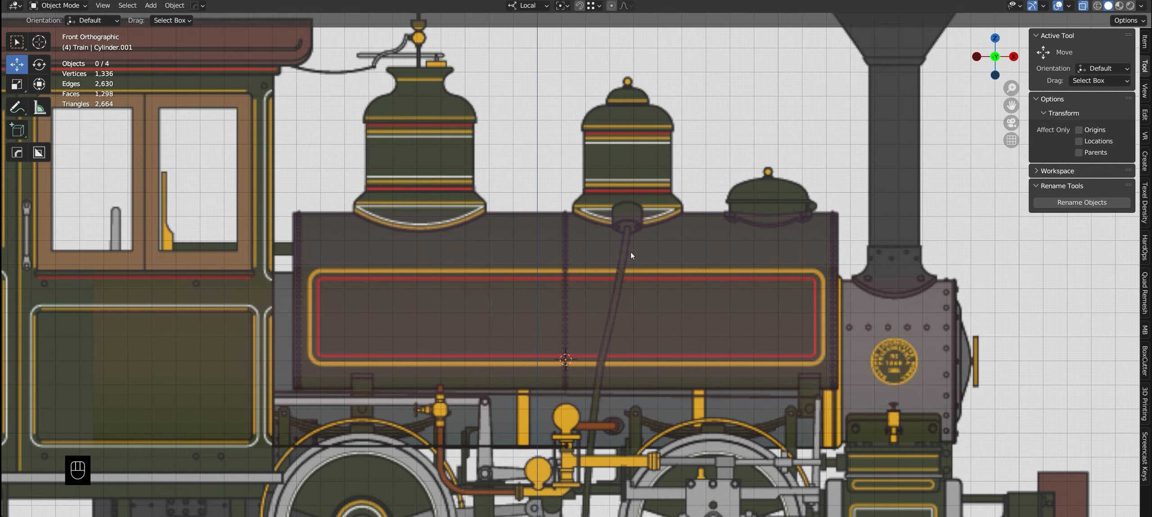
# Add a cylinder over the rear dome with radius 274 mm and depth 540 mm, located at X -485 mm and Z 2135 mm
pyautogui.hotkey('shift', 'a')
pyautogui.moveTo(651, 254)
pyautogui.click(681, 309)
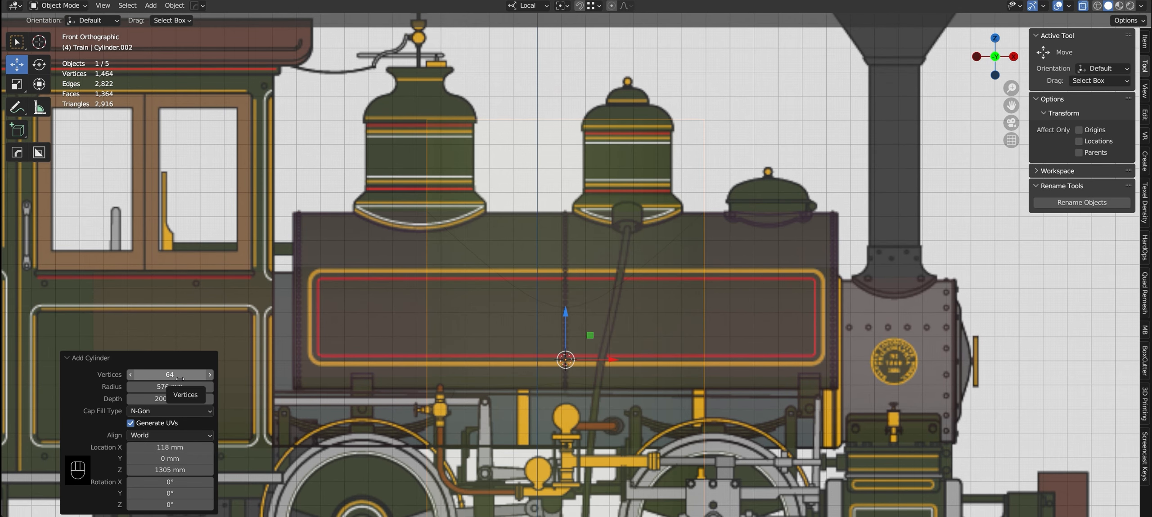
pyautogui.moveTo(186, 386); pyautogui.dragTo(862, 248)
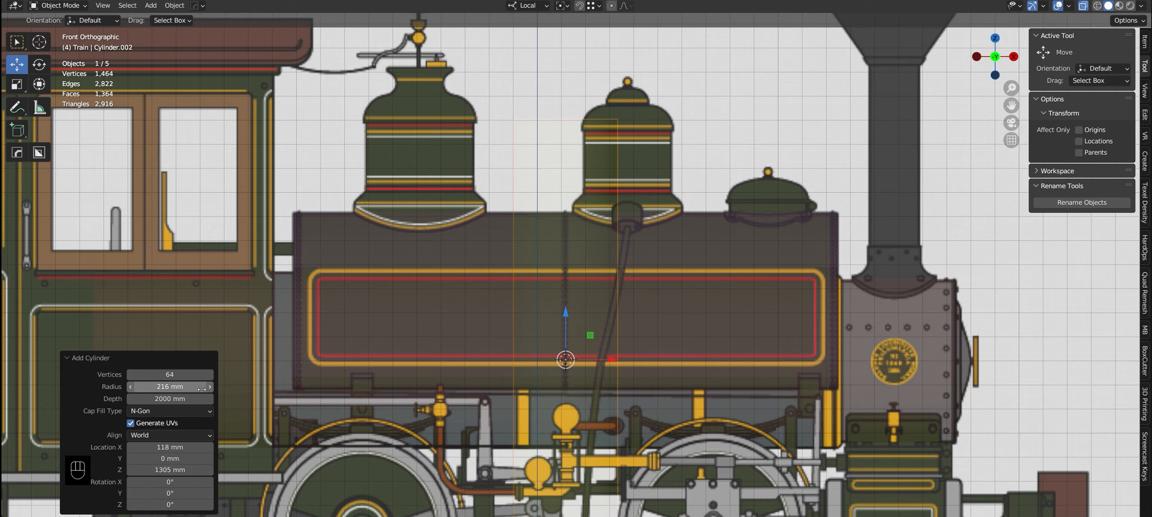
pyautogui.moveTo(187, 448); pyautogui.dragTo(533, 315)
pyautogui.keyDown('shift'); pyautogui.moveTo(169, 388); pyautogui.dragTo(253, 400); pyautogui.keyUp('shift')
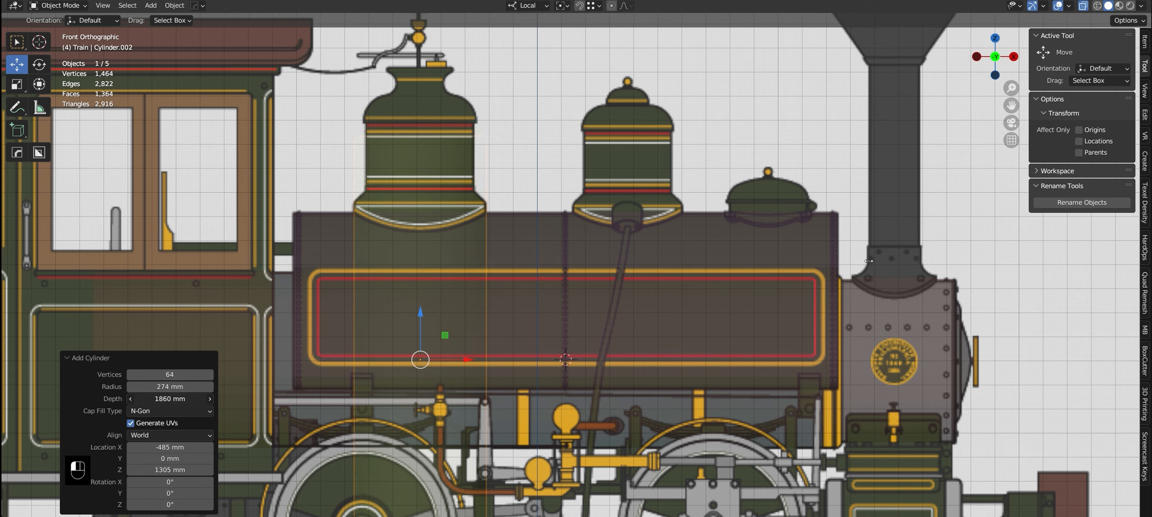
pyautogui.moveTo(869, 261); pyautogui.dragTo(816, 269)
pyautogui.moveTo(161, 470); pyautogui.dragTo(546, 199)
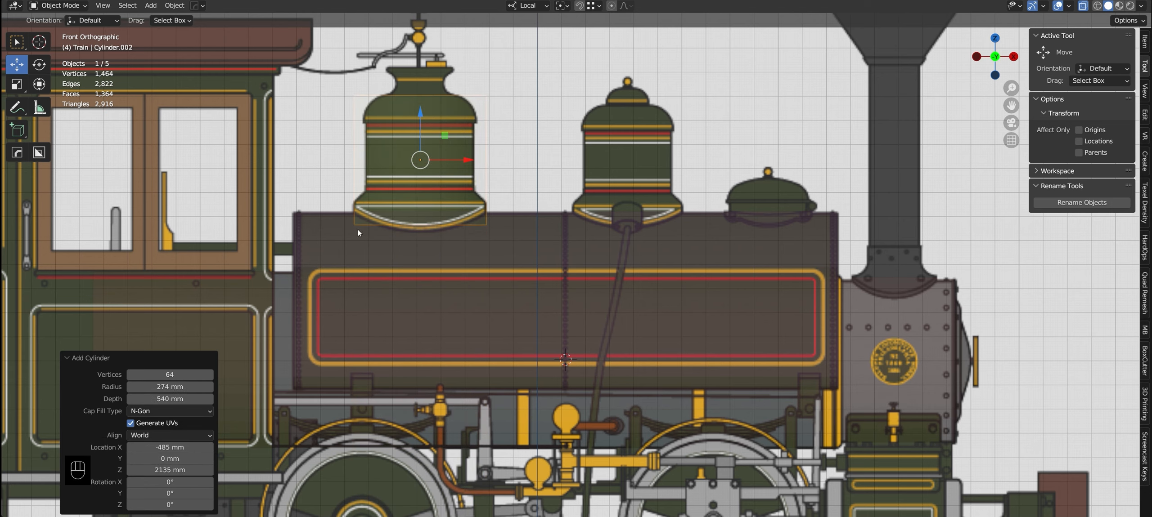
# Reduce the dome cylinder to 22 vertices, checking its outline from above against the tank's edges
pyautogui.press('KP_7')
pyautogui.hotkey('alt', 'z')
pyautogui.press('z')
pyautogui.hotkey('alt', 'z')
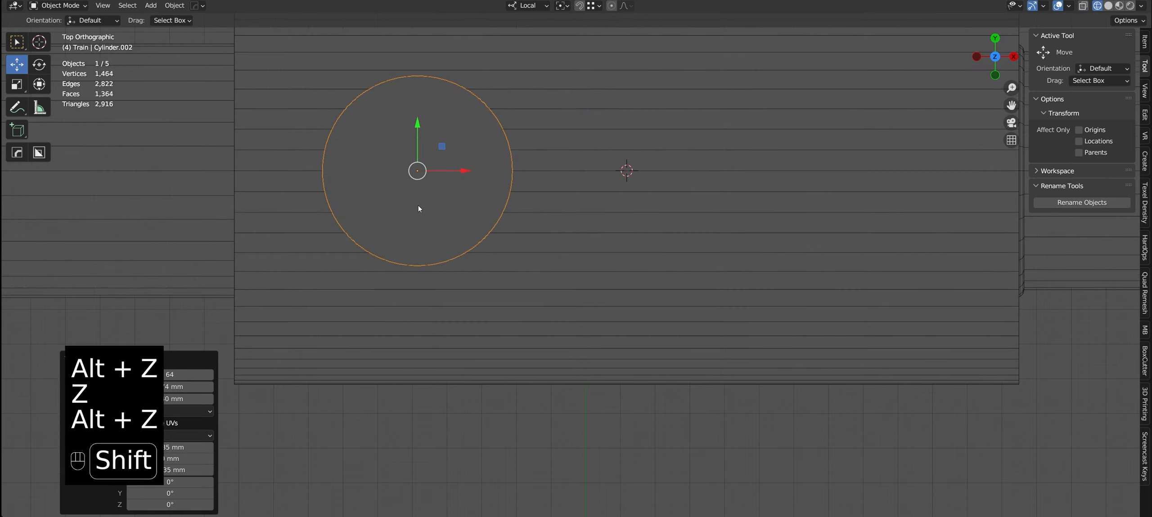
pyautogui.scroll(4, 418, 208)
pyautogui.moveTo(868, 238); pyautogui.dragTo(836, 241)
pyautogui.scroll(-3, 555, 280)
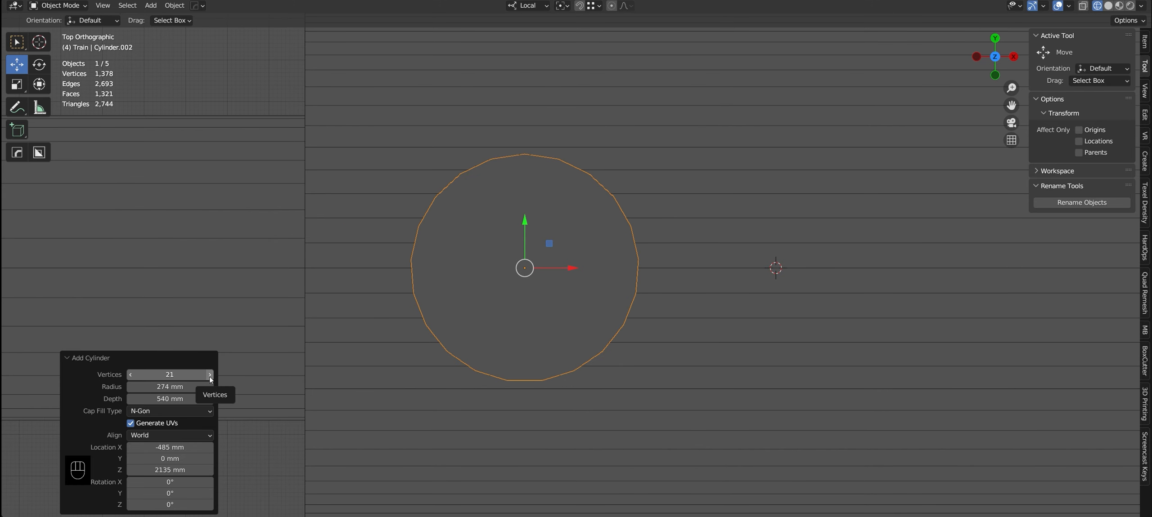
pyautogui.hotkey('alt', 'z')
pyautogui.hotkey('alt', 'z')
pyautogui.press('z')
pyautogui.moveTo(594, 338)
pyautogui.mouseDown(button='middle')
pyautogui.moveTo(616, 293)
pyautogui.moveTo(594, 266)
pyautogui.mouseUp(button='middle')
pyautogui.scroll(-4, 594, 265)
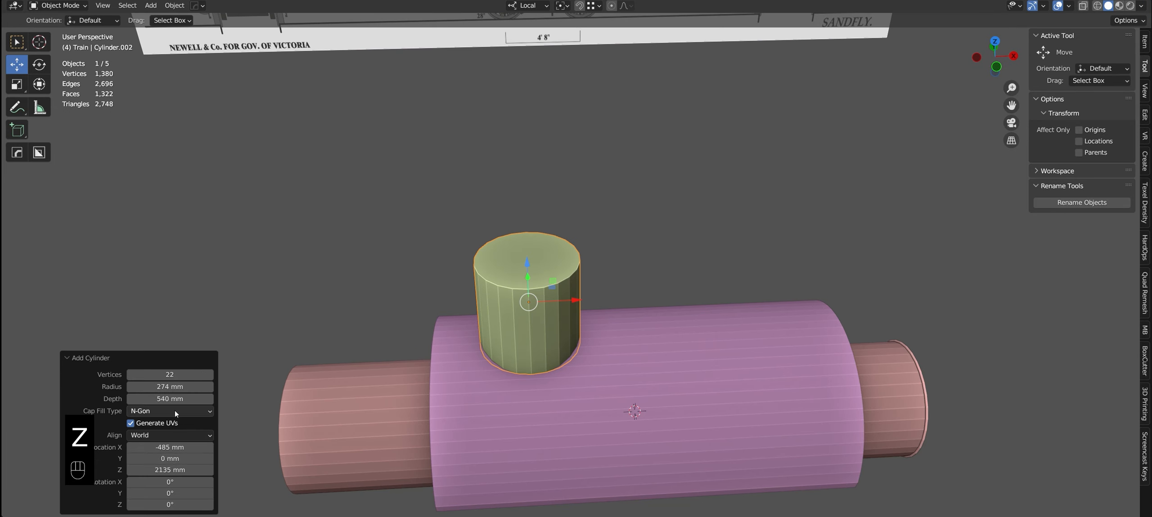
# Lower the dome cylinder to Z 2095 mm and set its vertex count to 24
pyautogui.keyDown('shift'); pyautogui.moveTo(175, 470); pyautogui.dragTo(159, 470); pyautogui.keyUp('shift')
pyautogui.keyDown('shift'); pyautogui.moveTo(854, 203); pyautogui.dragTo(828, 203); pyautogui.keyUp('shift')
pyautogui.scroll(4, 558, 337)
pyautogui.keyDown('alt'); pyautogui.moveTo(540, 389); pyautogui.dragTo(499, 340, button='middle'); pyautogui.keyUp('alt')
pyautogui.press('KP_7')
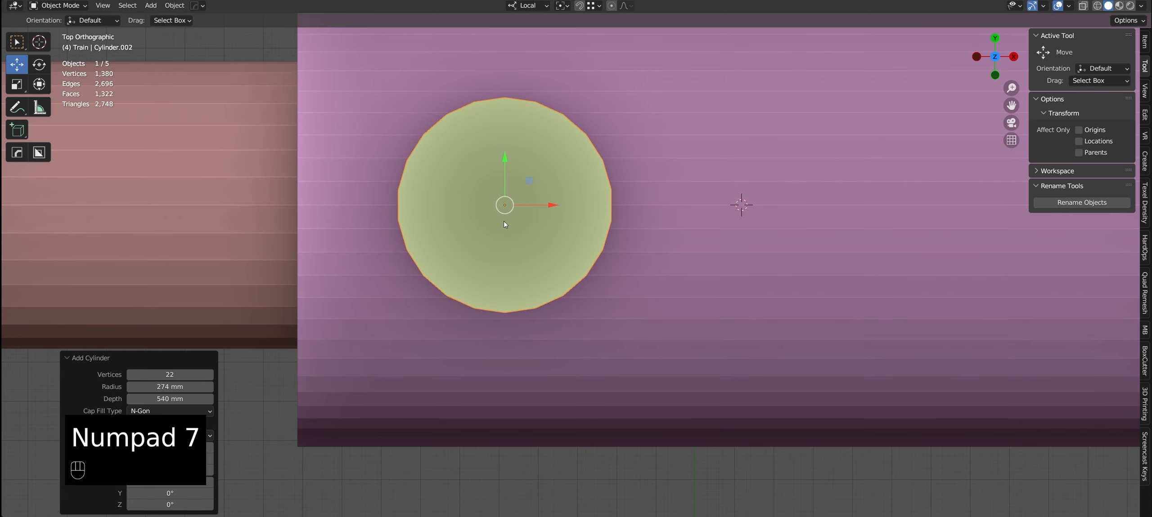
pyautogui.click(211, 372)
pyautogui.scroll(-3, 544, 285)
pyautogui.keyDown('alt'); pyautogui.moveTo(544, 284); pyautogui.dragTo(556, 220, button='middle'); pyautogui.keyUp('alt')
pyautogui.press('KP_7')
pyautogui.scroll(-2, 504, 236)
pyautogui.moveTo(509, 373); pyautogui.dragTo(514, 306, button='middle')
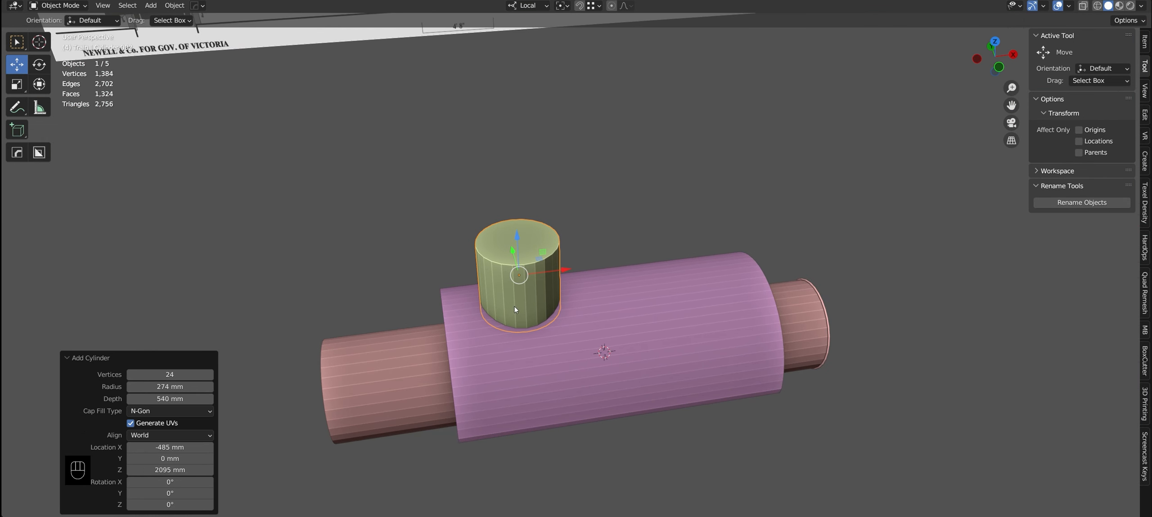
# Raise the dome cylinder clear of the tank and delete its side and top faces, keeping only the bottom disc
pyautogui.moveTo(516, 238); pyautogui.dragTo(515, 173)
pyautogui.press('Tab')
pyautogui.hotkey('alt', 'z')
pyautogui.press('3')
pyautogui.click(534, 267)
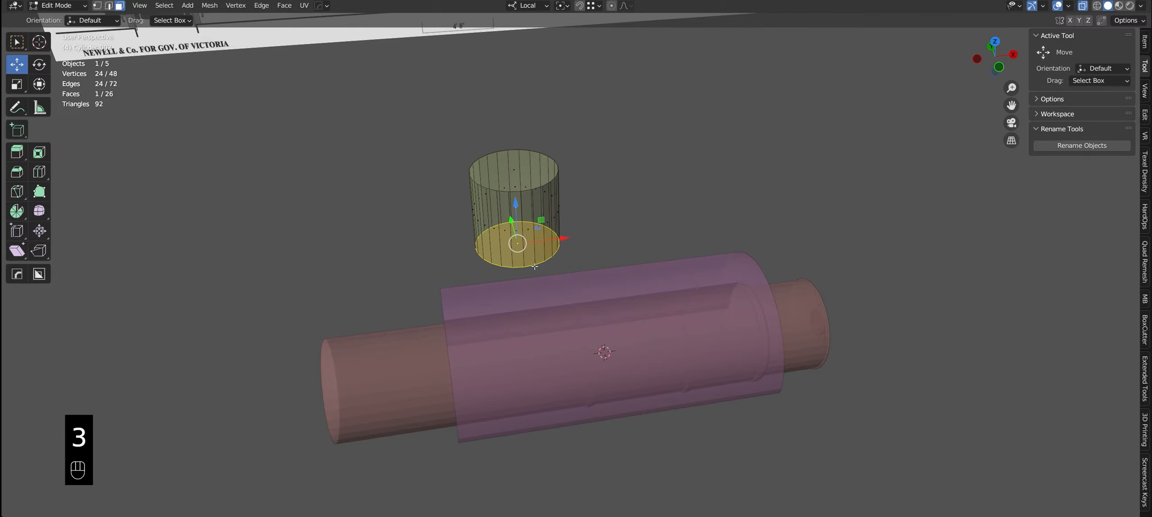
pyautogui.hotkey('alt', 'i')
pyautogui.hotkey('ctrl', 'i')
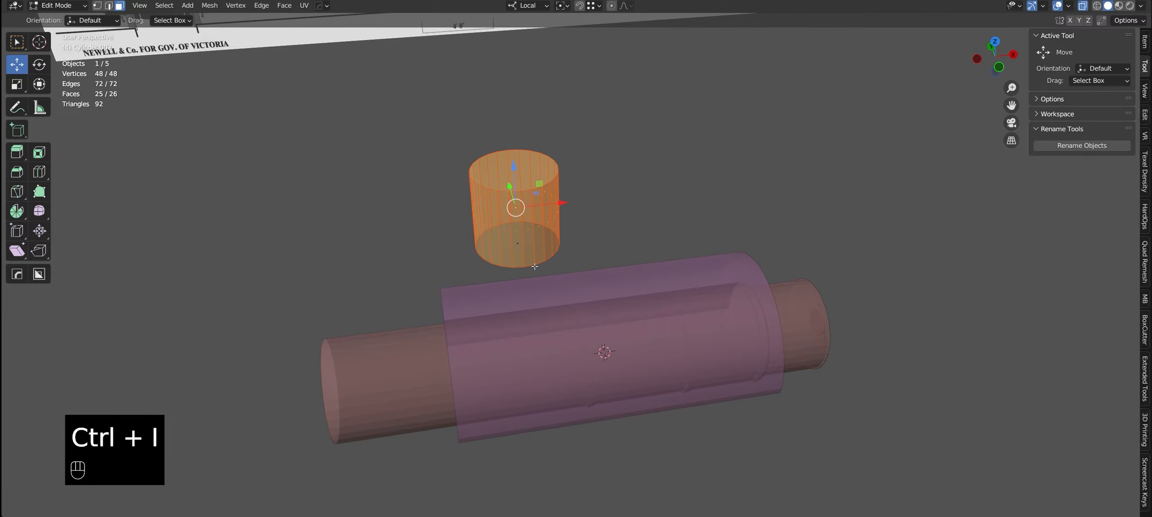
pyautogui.press('x')
pyautogui.click(520, 290)
pyautogui.press('Tab')
# Set the disc's origin to its geometry
pyautogui.rightClick(522, 248)
pyautogui.moveTo(524, 291)
pyautogui.click(576, 304)
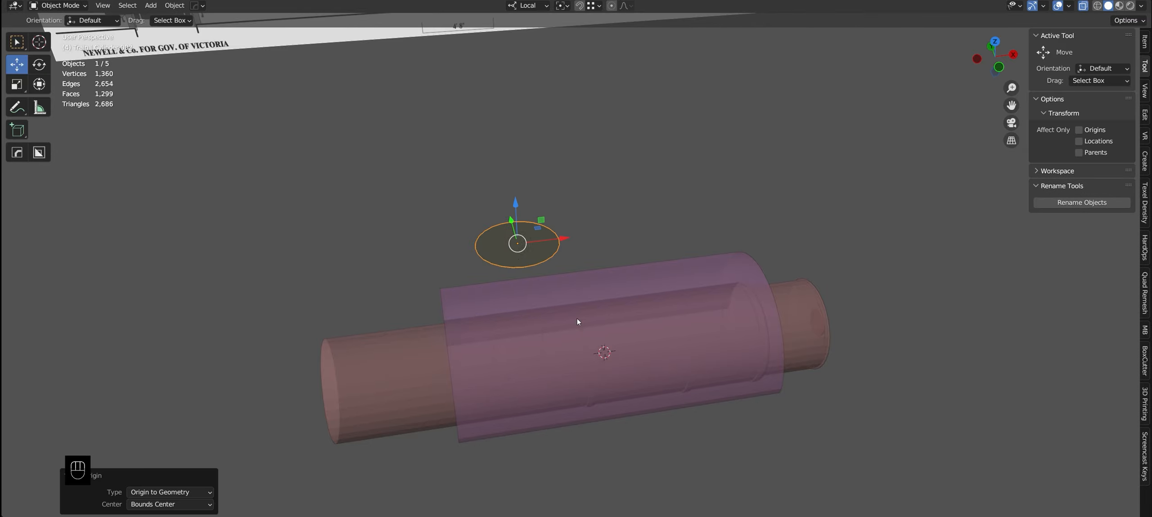
# Project the disc onto the saddle tank's curved surface with a Shrinkwrap modifier that targets the tank
pyautogui.hotkey('alt', 'z')
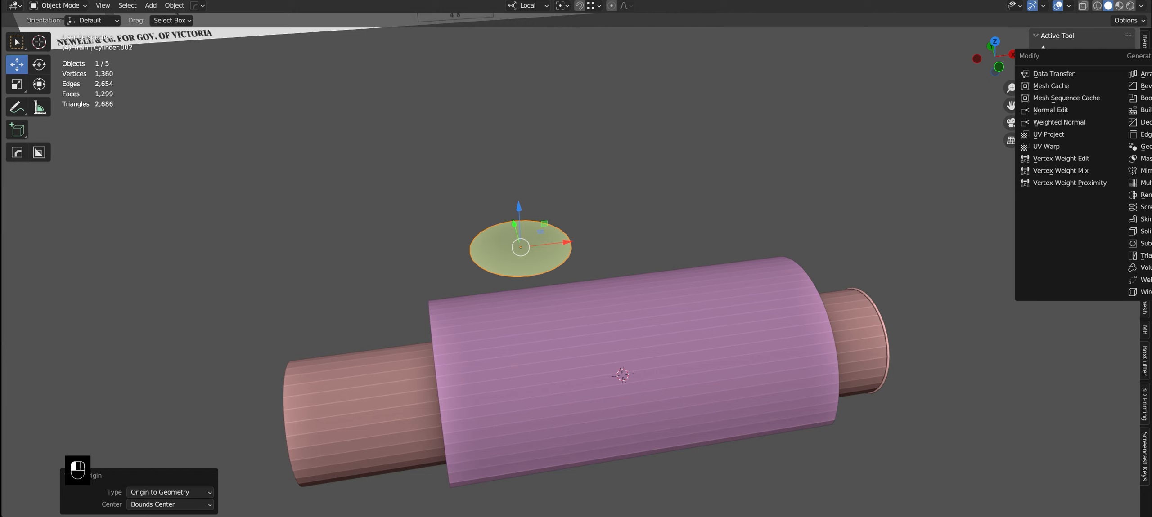
pyautogui.click(611, 283)
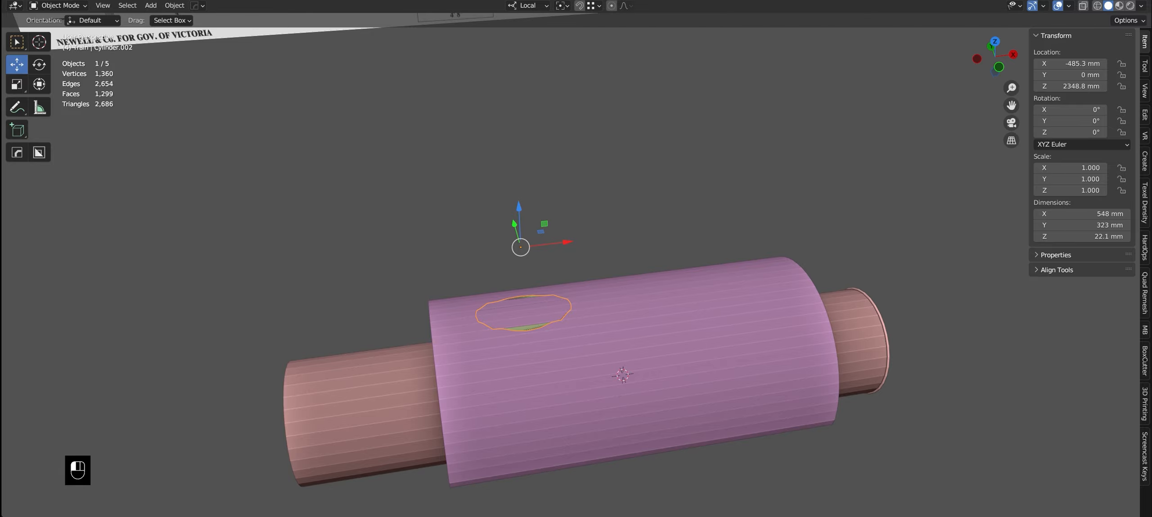
pyautogui.moveTo(513, 351)
pyautogui.keyDown('alt'); pyautogui.mouseDown()
pyautogui.moveTo(509, 439)
pyautogui.moveTo(561, 144)
pyautogui.moveTo(577, 195)
pyautogui.moveTo(738, 367)
pyautogui.moveTo(499, 347)
pyautogui.mouseUp(); pyautogui.keyUp('alt')
pyautogui.press('KP_7')
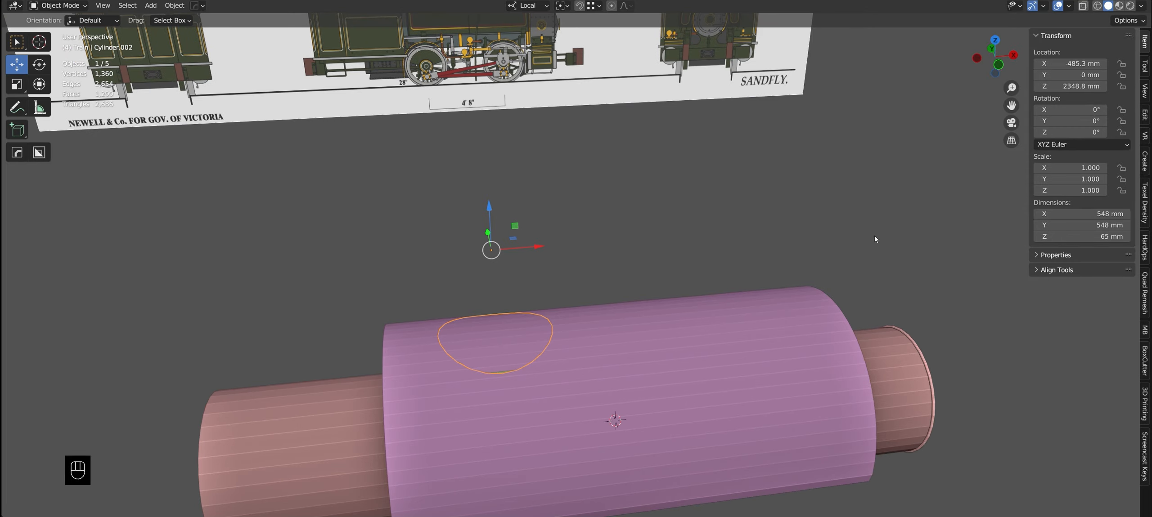
# Open the tank's mesh in see-through view, clear its selection and examine the edges around the wrapped disc
pyautogui.keyDown('shift'); pyautogui.moveTo(560, 367); pyautogui.dragTo(620, 327, button='middle'); pyautogui.keyUp('shift')
pyautogui.click(620, 327)
pyautogui.press('Tab')
pyautogui.scroll(2, 609, 299)
pyautogui.hotkey('alt', 'z')
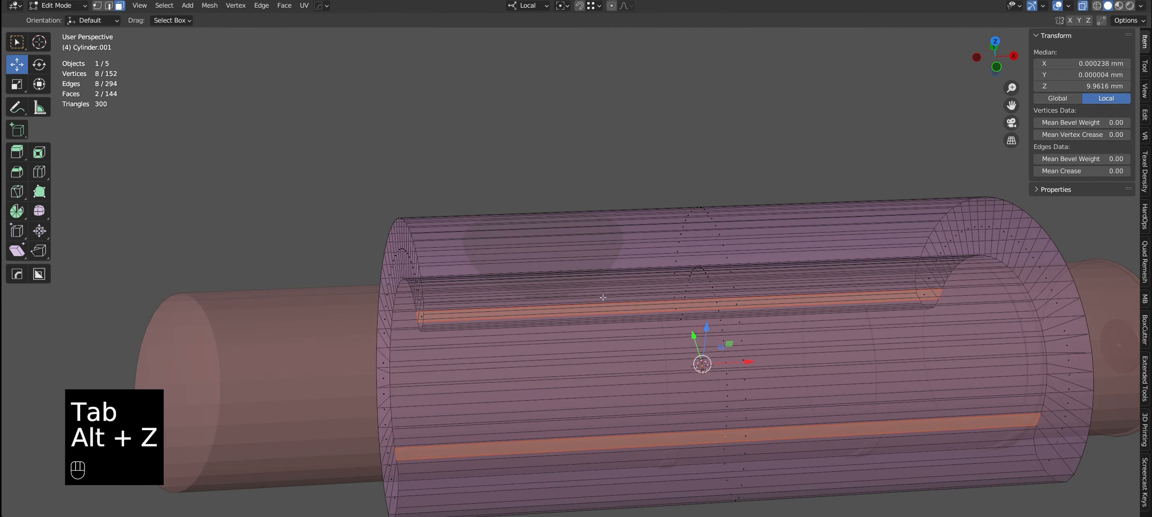
pyautogui.click(603, 297)
pyautogui.scroll(-3, 603, 297)
pyautogui.scroll(3, 585, 293)
pyautogui.press('1')
pyautogui.scroll(4, 572, 286)
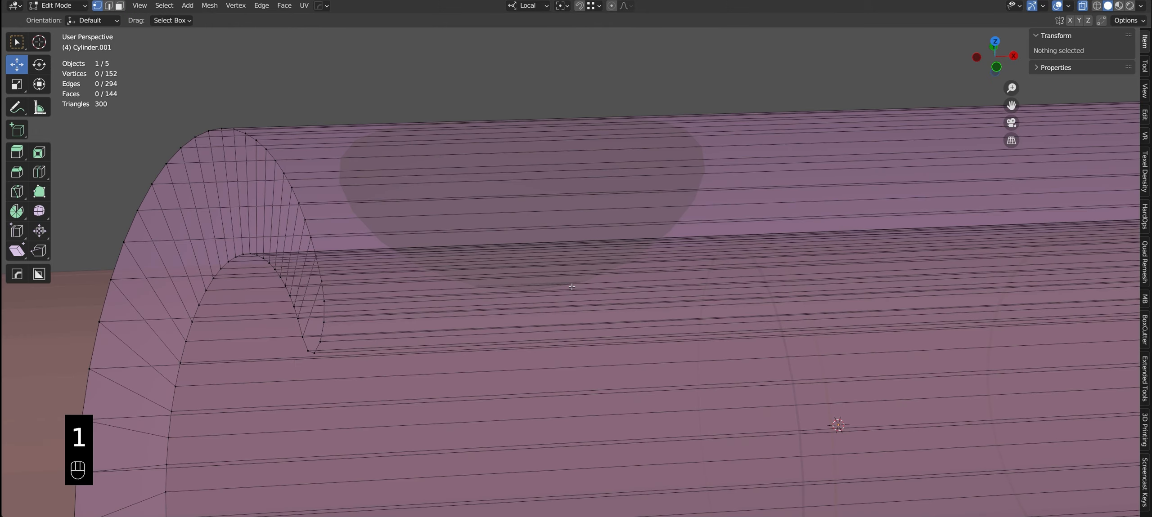
pyautogui.scroll(-5, 571, 287)
# Isolate the tank together with the disc and open the tank's mesh in a top-down wireframe view
pyautogui.press('KP_7')
pyautogui.press('Tab')
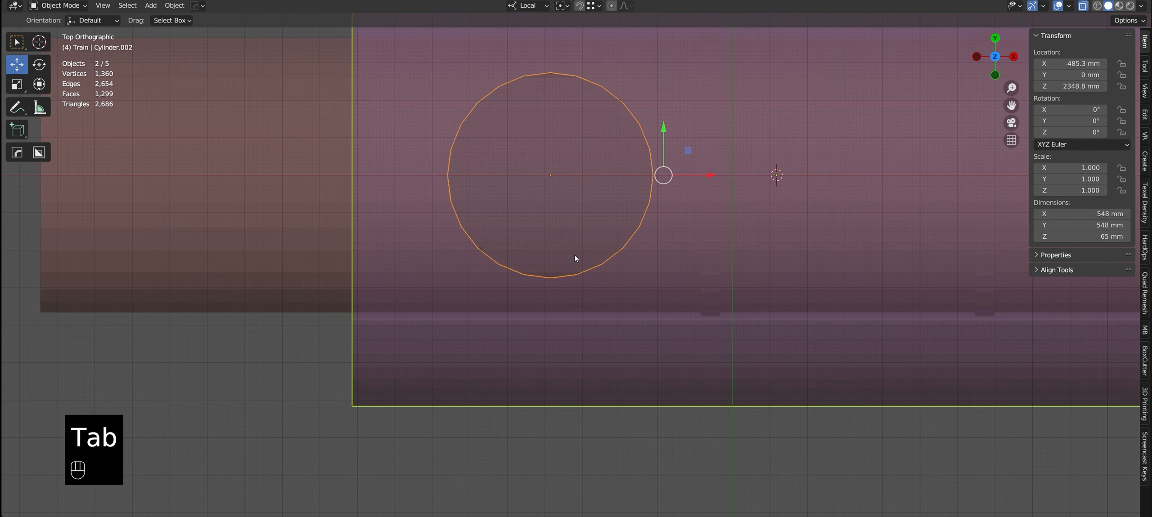
pyautogui.press('KP_Divide')
pyautogui.press('Tab')
pyautogui.press('z')
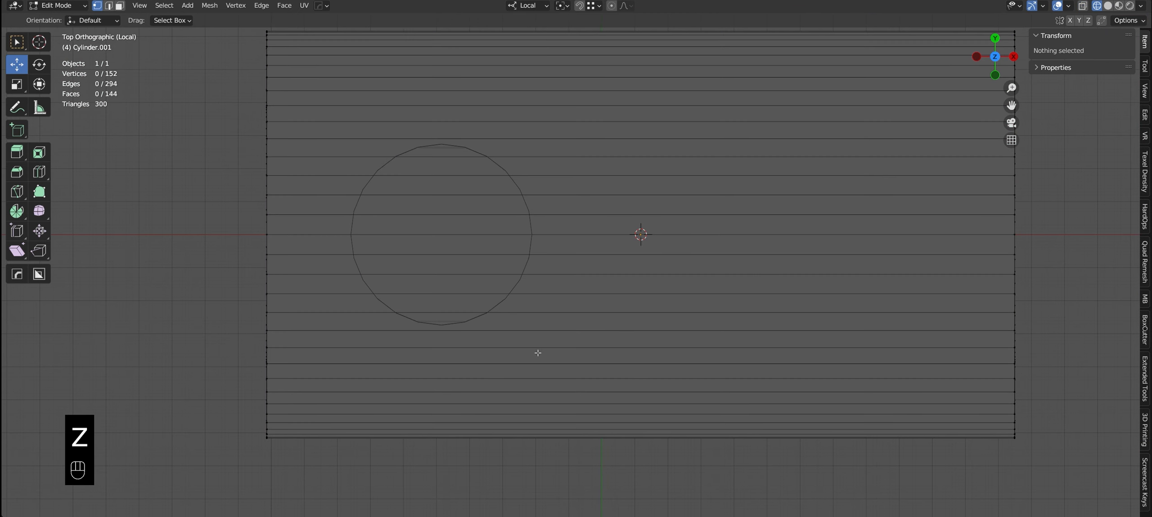
# Cut an edge loop around the tank through the disc's centre and bevel it into a band slightly wider than the disc
pyautogui.hotkey('ctrl', 'r')
pyautogui.click(562, 405)
pyautogui.click(555, 362)
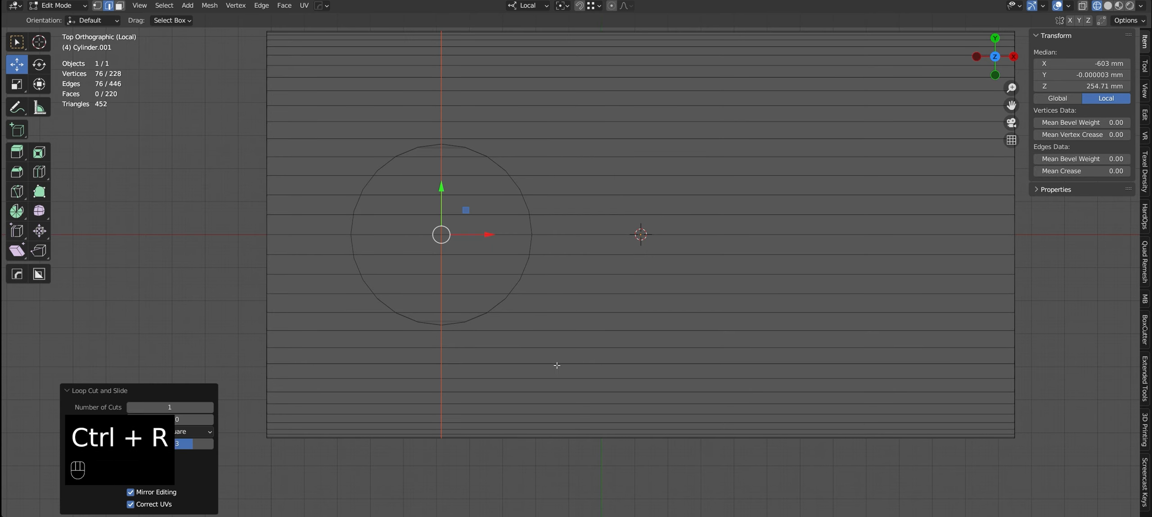
pyautogui.hotkey('ctrl', 'b')
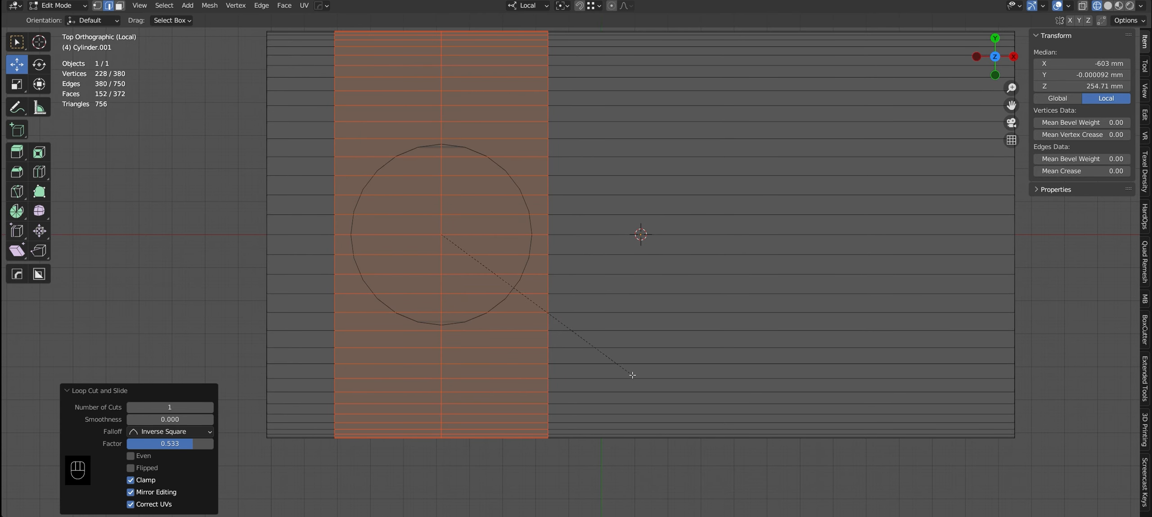
pyautogui.click(632, 375)
pyautogui.press('KP_Divide')
pyautogui.press('z')
pyautogui.press('KP_1')
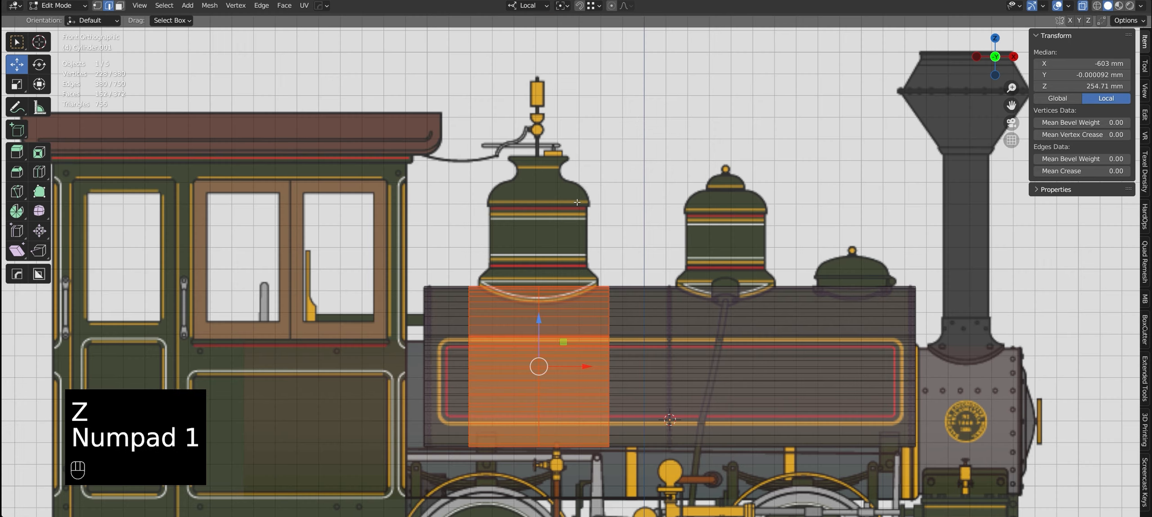
pyautogui.scroll(5, 522, 395)
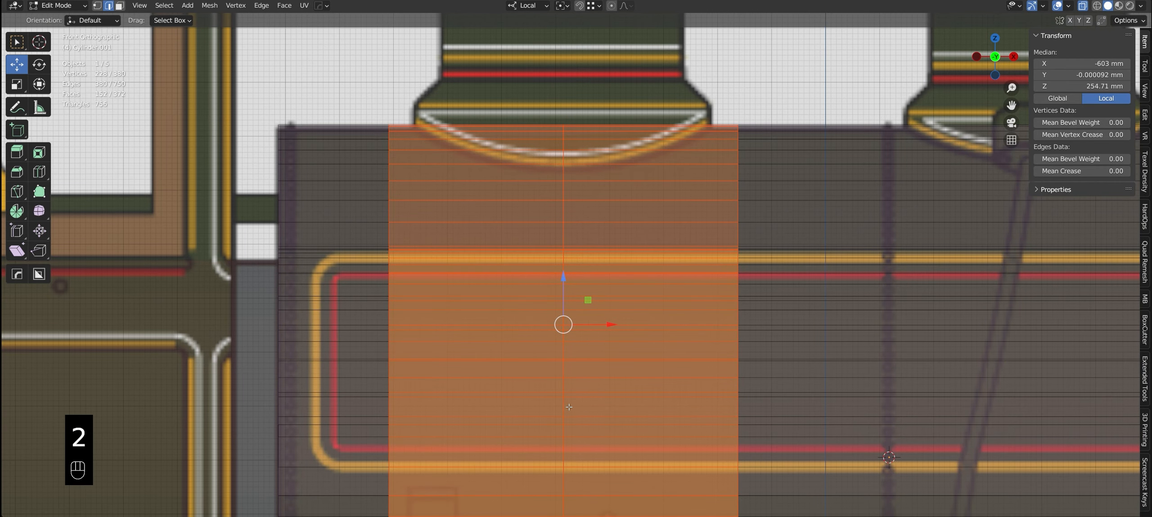
pyautogui.scroll(-3, 564, 406)
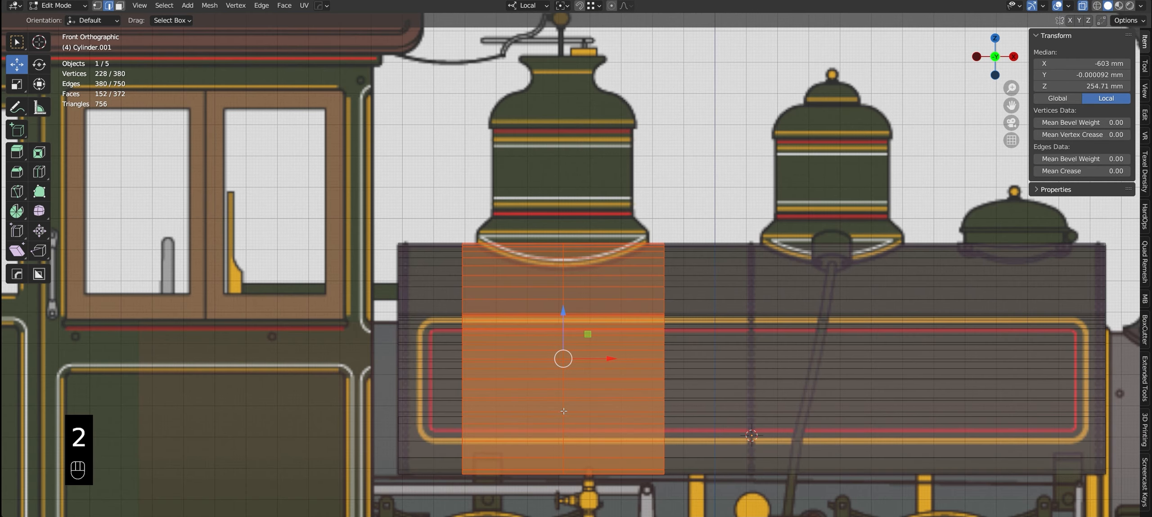
# Join the wrapped disc into the tank object, leaving mesh editing and selecting the tank last
pyautogui.moveTo(607, 246); pyautogui.dragTo(598, 279, button='middle')
pyautogui.hotkey('alt', 'z')
pyautogui.press('Tab')
pyautogui.keyDown('shift'); pyautogui.click(566, 263); pyautogui.keyUp('shift')
pyautogui.keyDown('shift'); pyautogui.click(638, 320); pyautogui.keyUp('shift')
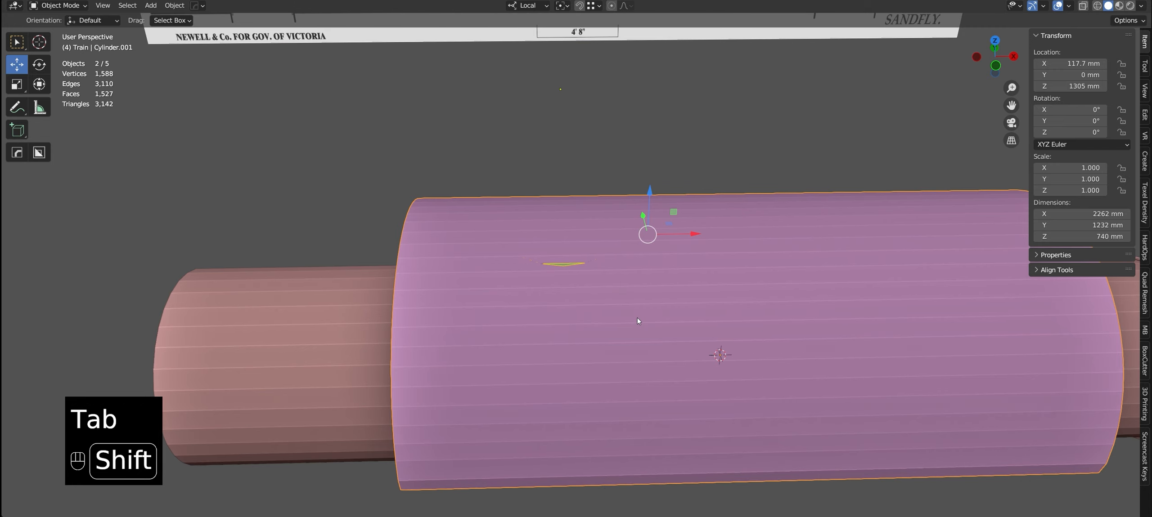
pyautogui.hotkey('ctrl', 'j')
# Delete the tank's outer band faces surrounding the disc, leaving a square opening with the disc and inner wall kept
pyautogui.press('Tab')
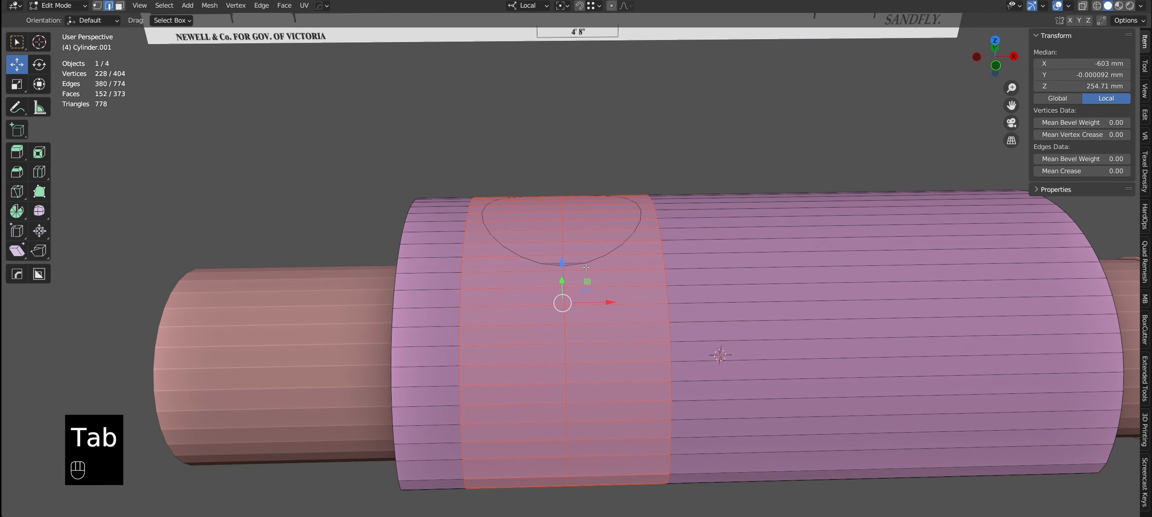
pyautogui.press('KP_7')
pyautogui.press('3')
pyautogui.hotkey('alt', 'a')
pyautogui.scroll(1, 601, 222)
pyautogui.press('c')
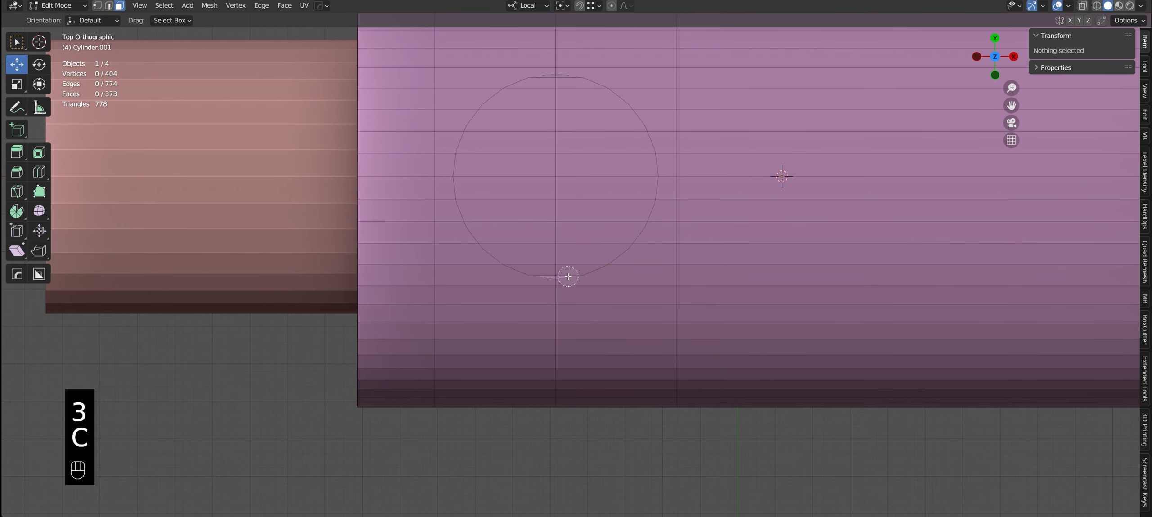
pyautogui.moveTo(568, 275)
pyautogui.mouseDown()
pyautogui.moveTo(537, 245)
pyautogui.moveTo(547, 63)
pyautogui.moveTo(602, 243)
pyautogui.mouseUp()
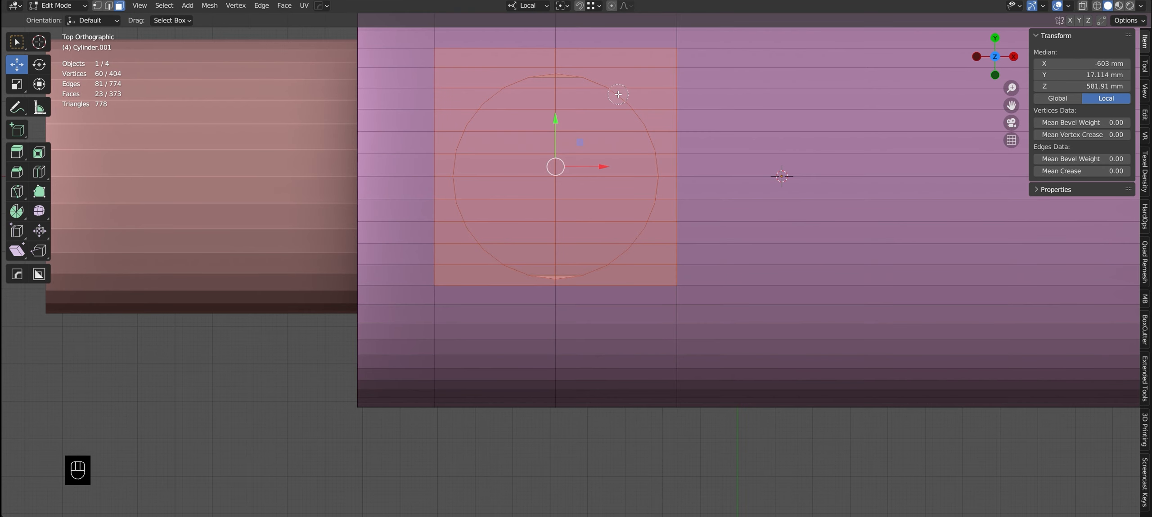
pyautogui.rightClick(539, 39)
pyautogui.hotkey('alt', 'z')
pyautogui.scroll(3, 576, 184)
pyautogui.keyDown('ctrl'); pyautogui.moveTo(586, 121); pyautogui.dragTo(531, 223); pyautogui.keyUp('ctrl')
pyautogui.hotkey('alt', 'z')
pyautogui.scroll(-5, 541, 243)
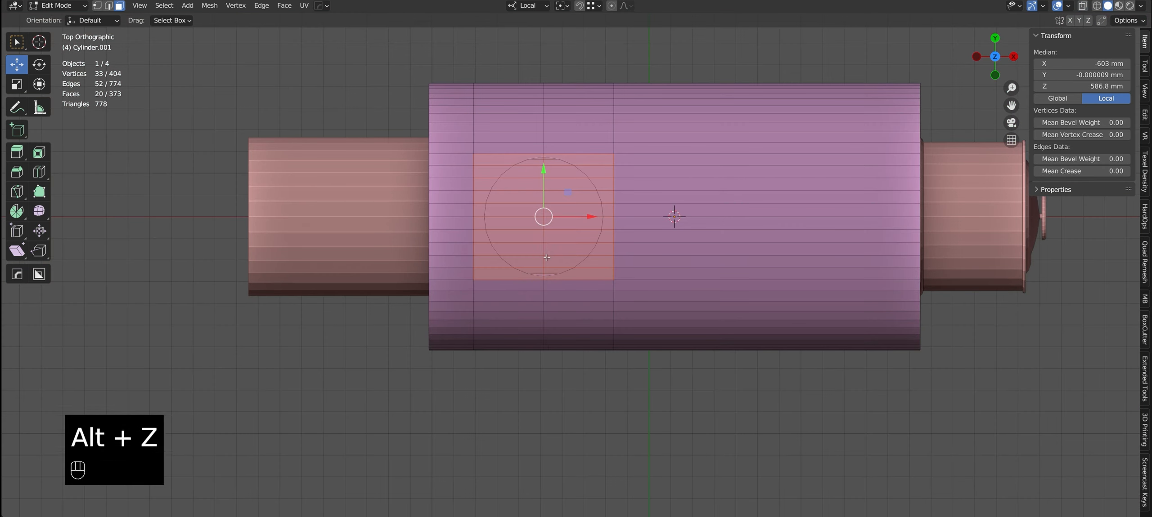
pyautogui.press('x')
pyautogui.click(541, 261)
# Mirror the tank across its Y axis with a new Mirror modifier
pyautogui.scroll(4, 544, 262)
pyautogui.scroll(-1, 556, 330)
pyautogui.keyDown('alt'); pyautogui.moveTo(557, 331); pyautogui.dragTo(589, 356, button='middle'); pyautogui.keyUp('alt')
pyautogui.press('1')
pyautogui.scroll(-3, 594, 314)
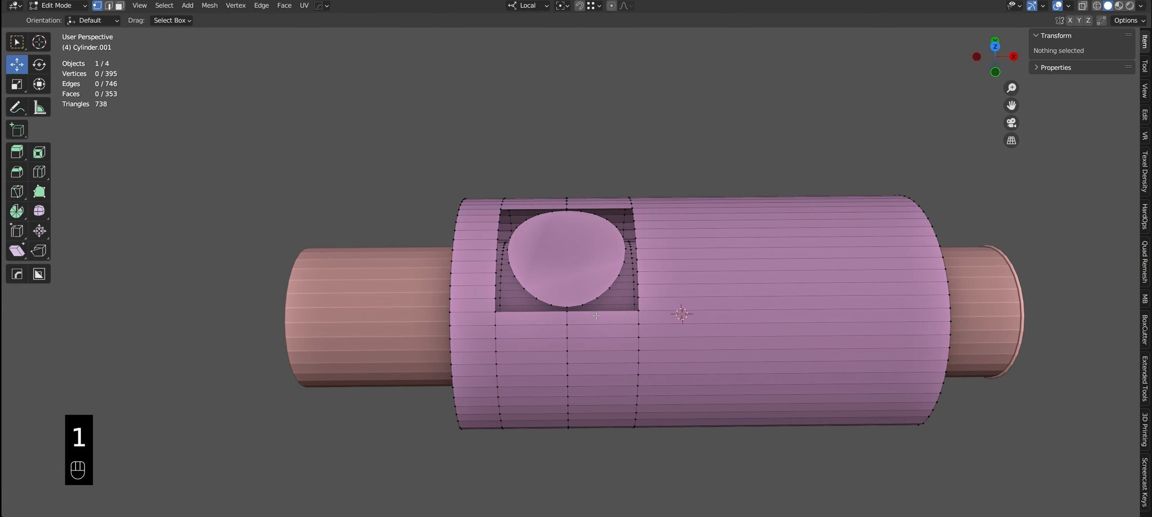
pyautogui.press('Tab')
pyautogui.hotkey('alt', 'x')
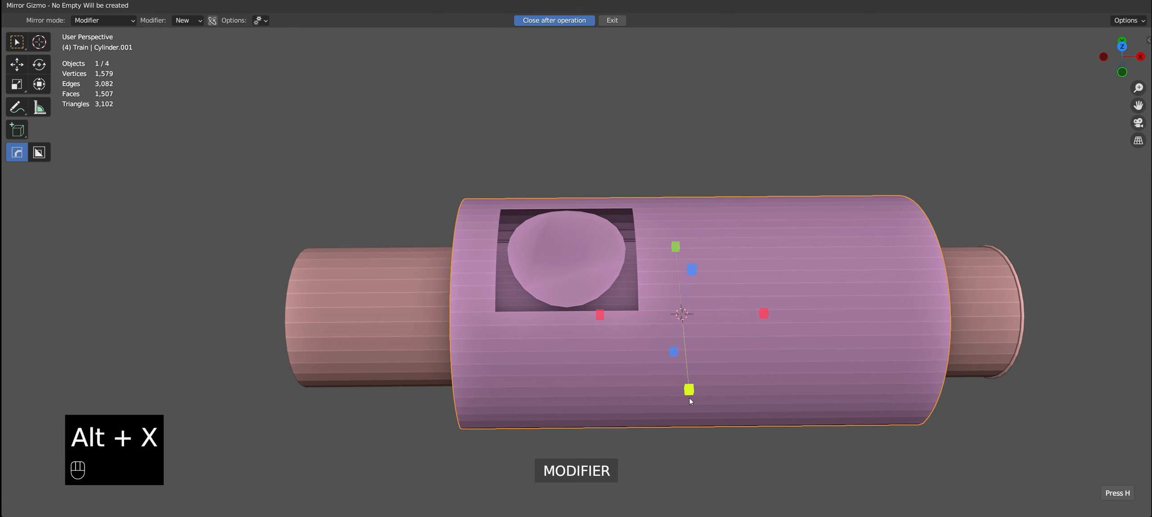
pyautogui.scroll(3, 603, 315)
# Add three edge loops around the tank on the smokebox side of the disc's centre, each aligned with a disc vertex
pyautogui.press('Tab')
pyautogui.scroll(1, 593, 326)
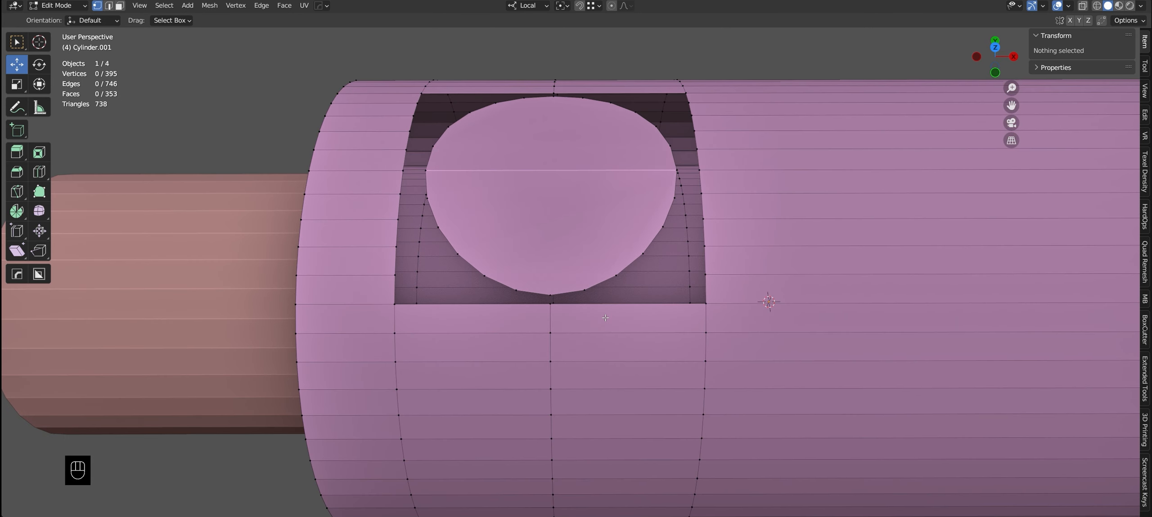
pyautogui.hotkey('ctrl', 'r')
pyautogui.click(605, 318)
pyautogui.click(584, 291)
pyautogui.hotkey('ctrl', 'r')
pyautogui.click(639, 303)
pyautogui.click(616, 276)
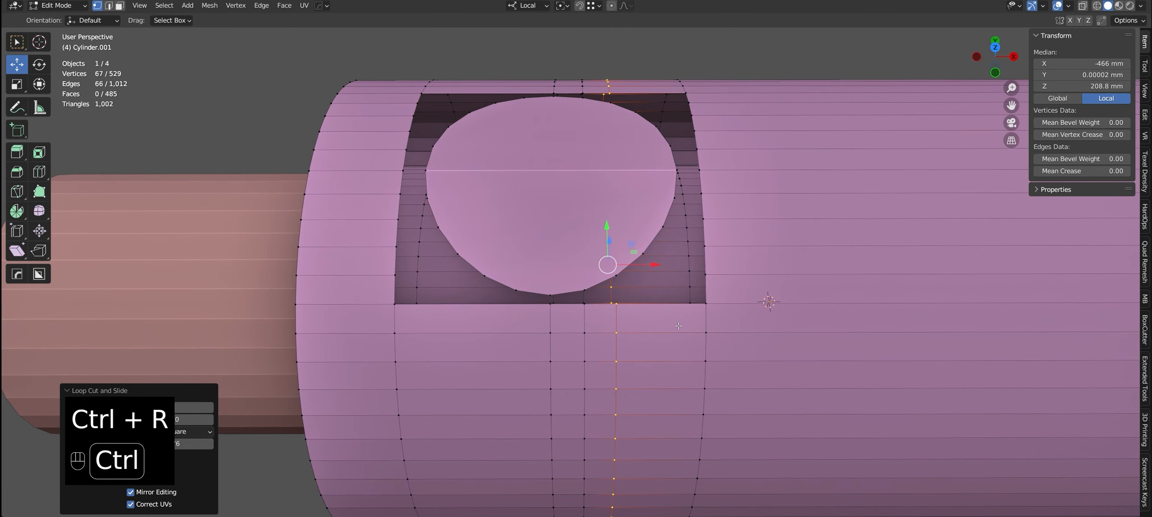
pyautogui.hotkey('ctrl', 'r')
pyautogui.click(666, 305)
pyautogui.keyDown('ctrl'); pyautogui.click(644, 256); pyautogui.keyUp('ctrl')
# Add three edge loops around the tank on the cab side of the disc's centre, each aligned with a disc vertex
pyautogui.keyDown('shift'); pyautogui.moveTo(495, 309); pyautogui.dragTo(607, 281, button='middle'); pyautogui.keyUp('shift')
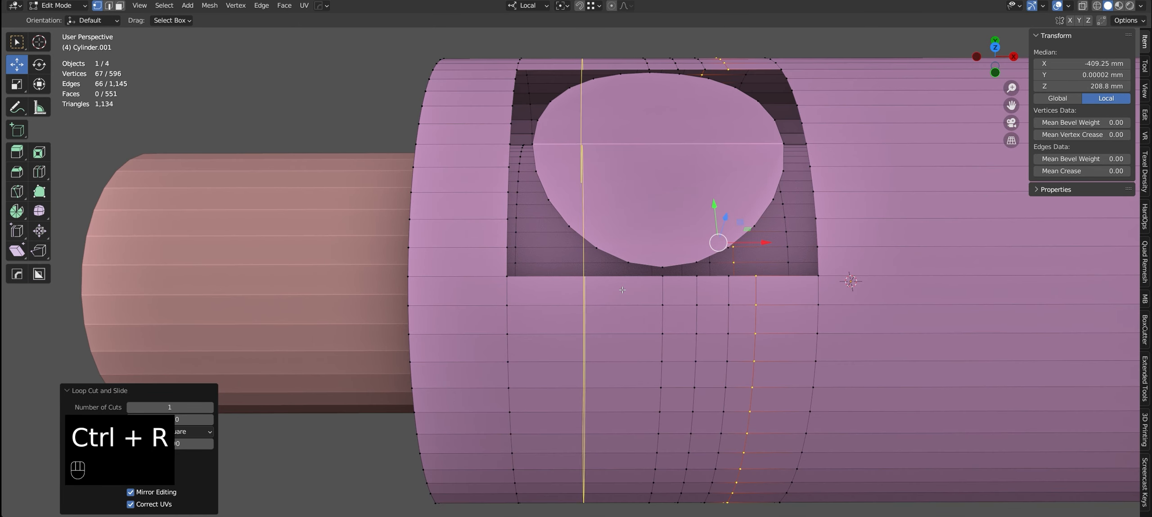
pyautogui.click(622, 290)
pyautogui.keyDown('ctrl'); pyautogui.click(628, 263); pyautogui.keyUp('ctrl')
pyautogui.hotkey('ctrl', 'r')
pyautogui.click(608, 259)
pyautogui.keyDown('ctrl'); pyautogui.click(596, 247); pyautogui.keyUp('ctrl')
pyautogui.hotkey('ctrl', 'r')
pyautogui.click(584, 243)
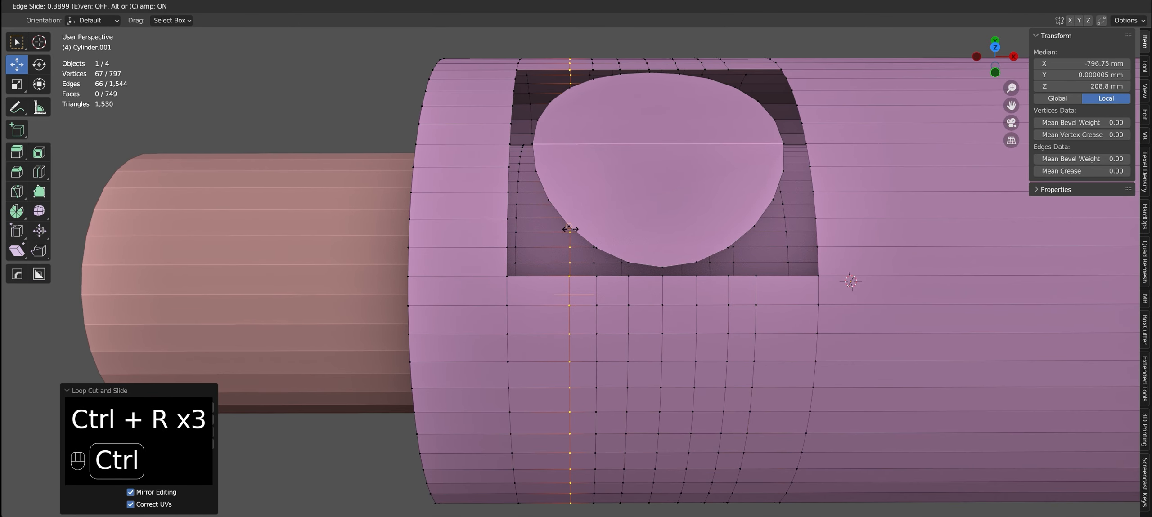
pyautogui.keyDown('ctrl'); pyautogui.click(569, 230); pyautogui.keyUp('ctrl')
# Fill faces between the cab-side edge of the square opening and the neighbouring edges of the disc
pyautogui.press('2')
pyautogui.click(540, 162)
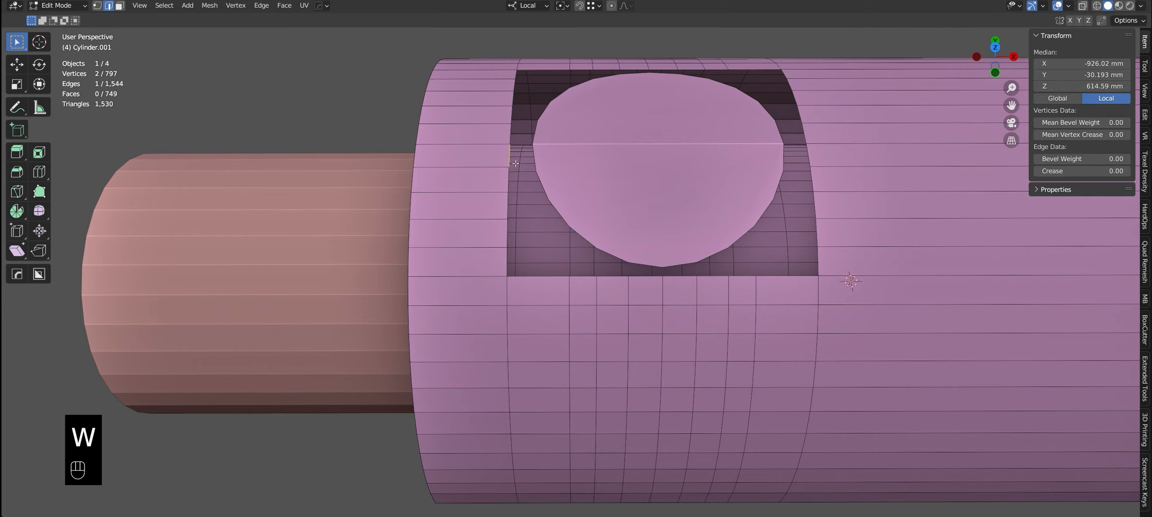
pyautogui.moveTo(515, 163); pyautogui.dragTo(554, 201, button='middle')
pyautogui.keyDown('shift'); pyautogui.click(554, 201); pyautogui.keyUp('shift')
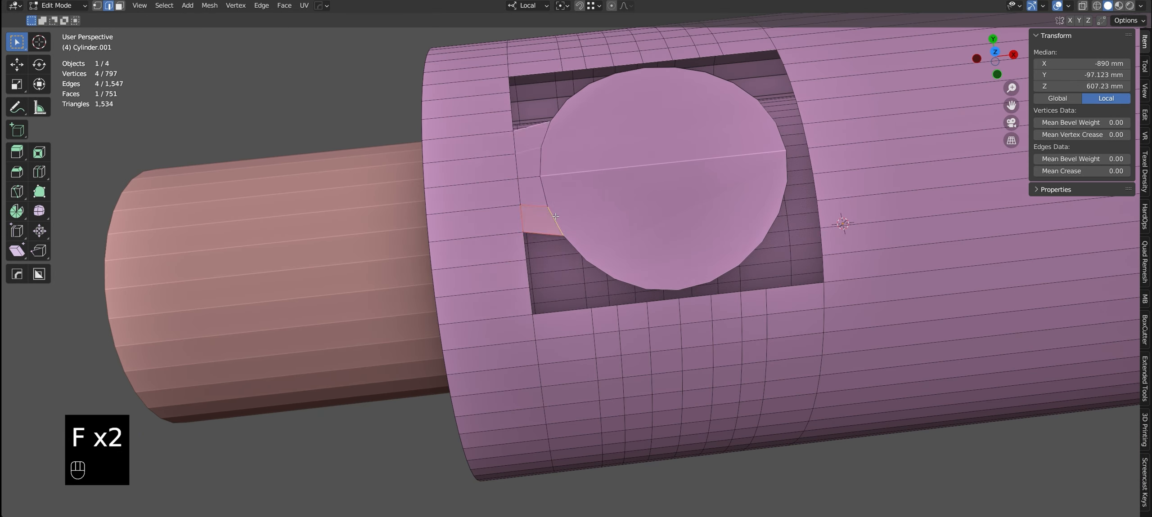
# Check the face orientation and recalculate the normals of the whole tank mesh to face outside
pyautogui.press('F5')
pyautogui.press('a')
pyautogui.hotkey('shift', 'n')
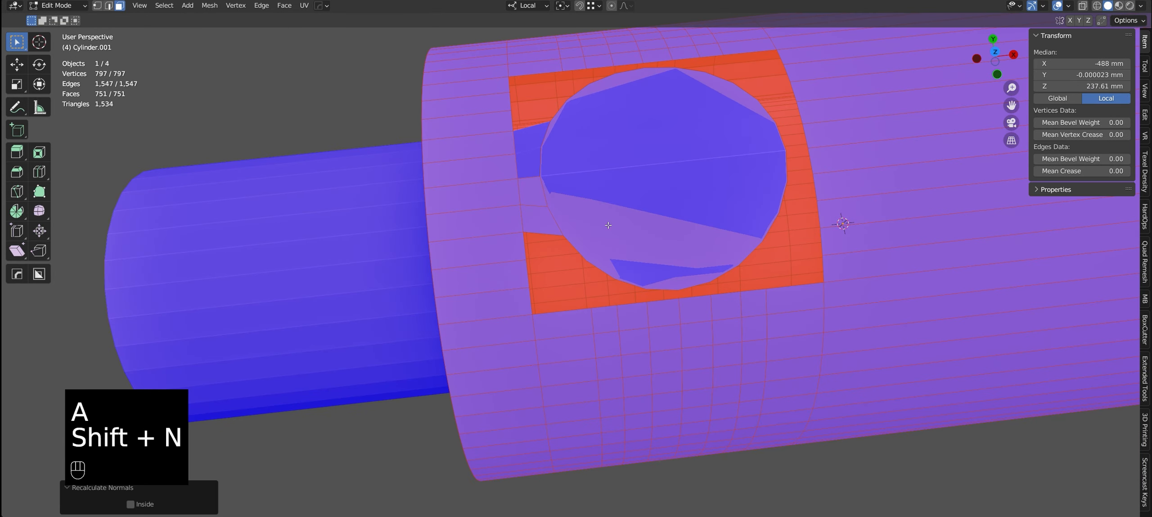
pyautogui.press('F5')
pyautogui.click(375, 111)
# Fill faces between the disc and the opening's smokebox-side edge and along half of its lower edge
pyautogui.press('2')
pyautogui.click(789, 167)
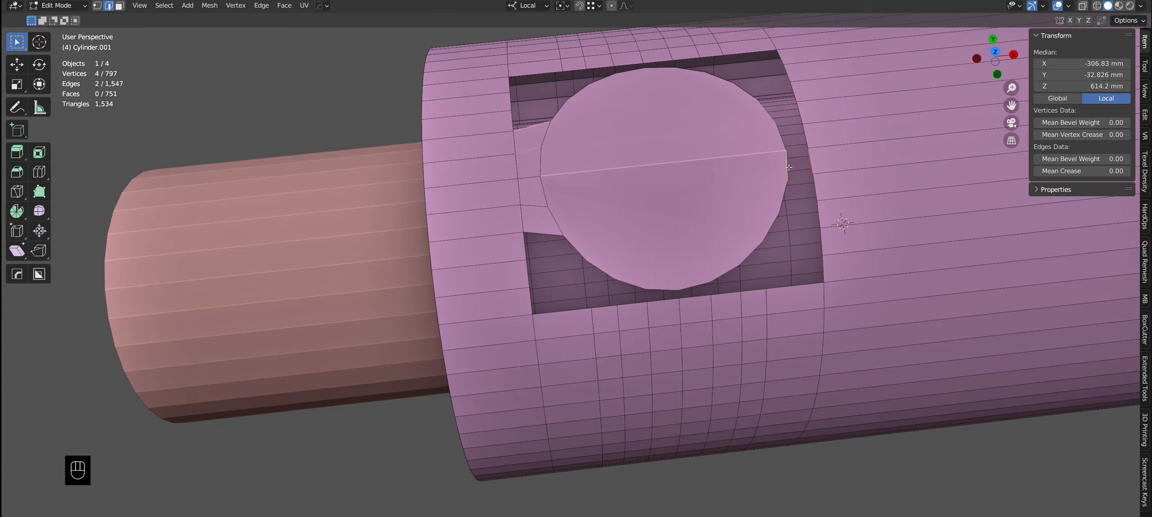
pyautogui.keyDown('alt'); pyautogui.moveTo(804, 217); pyautogui.dragTo(786, 184); pyautogui.keyUp('alt')
pyautogui.click(786, 184)
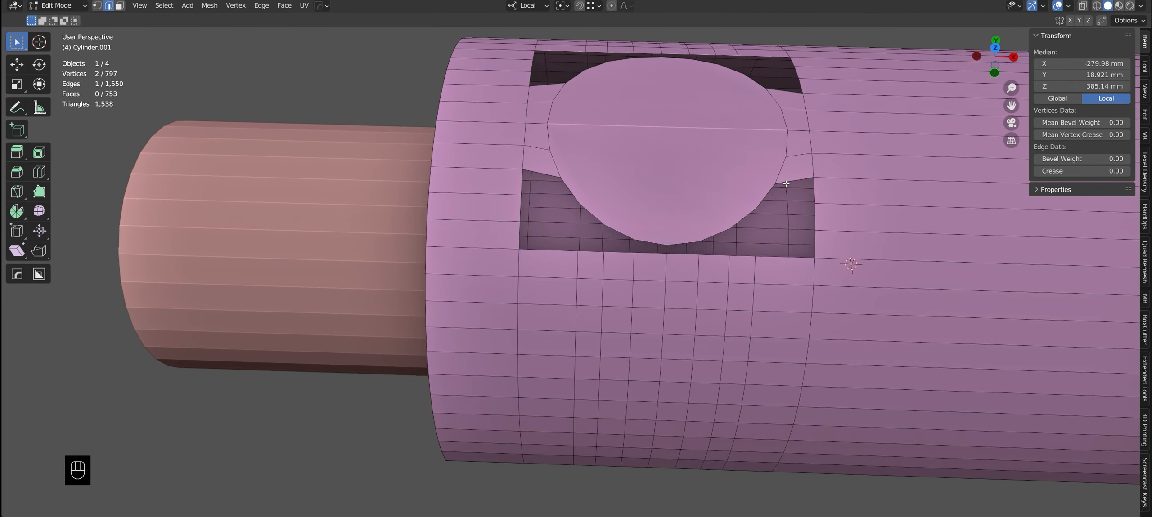
pyautogui.click(688, 255)
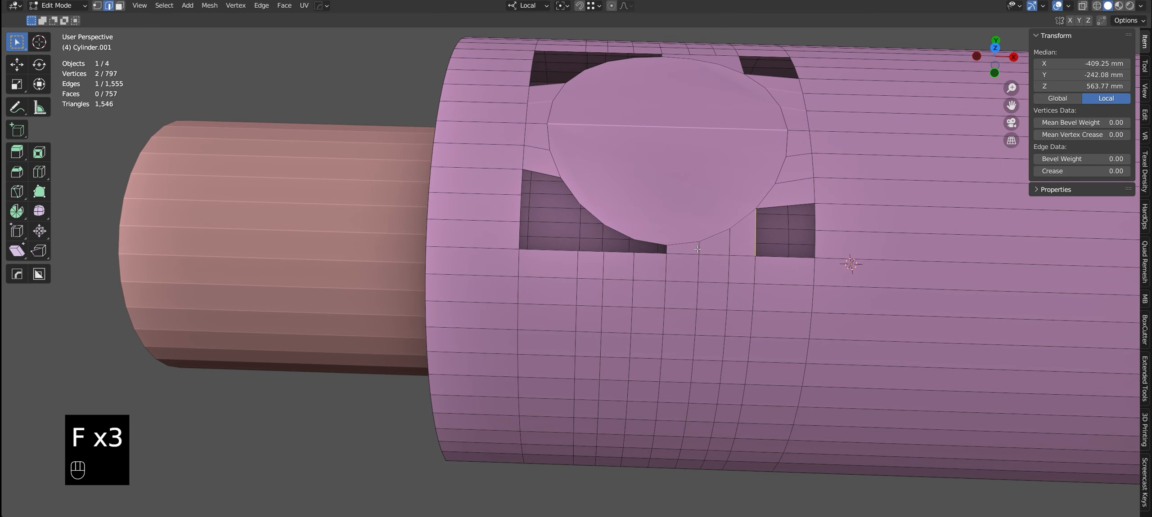
pyautogui.moveTo(754, 230); pyautogui.dragTo(783, 207, button='middle')
pyautogui.hotkey('ctrl', 'z')
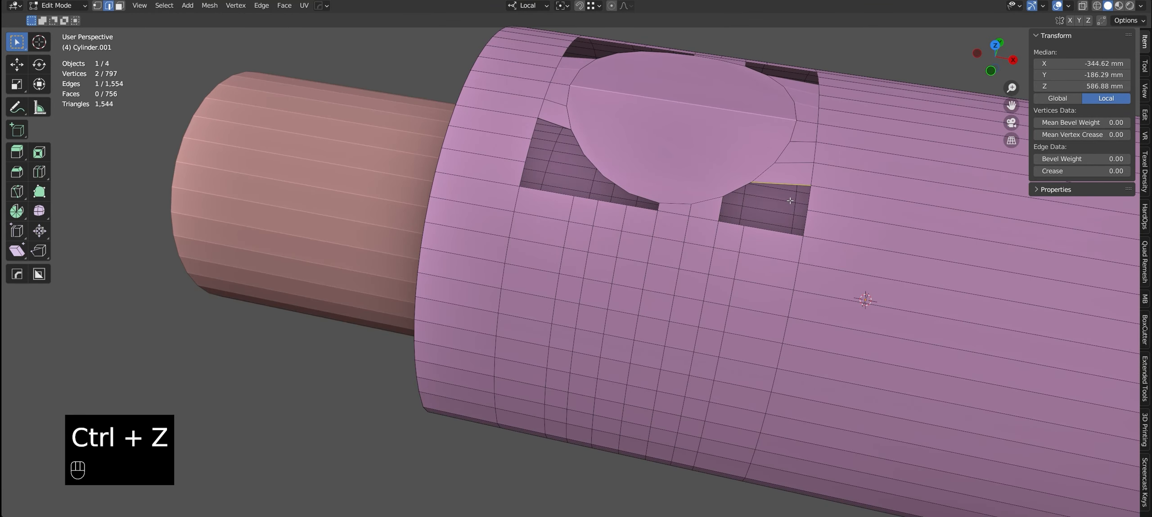
pyautogui.press('f')
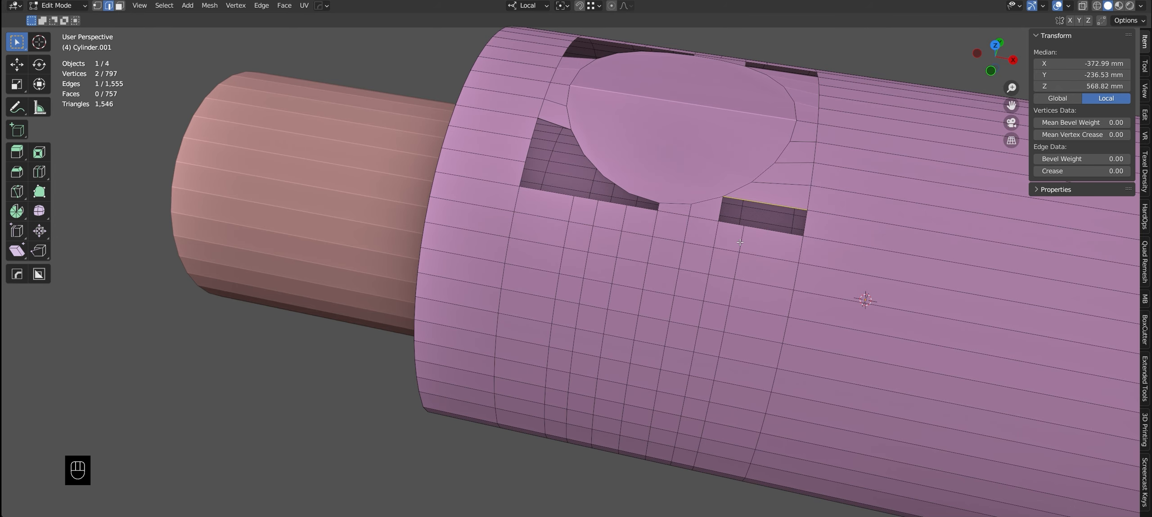
# Dissolve the surplus edge loop on the smokebox side of the disc and close the remaining corner gap with a face
pyautogui.press('2')
pyautogui.hotkey('ctrl', 'x')
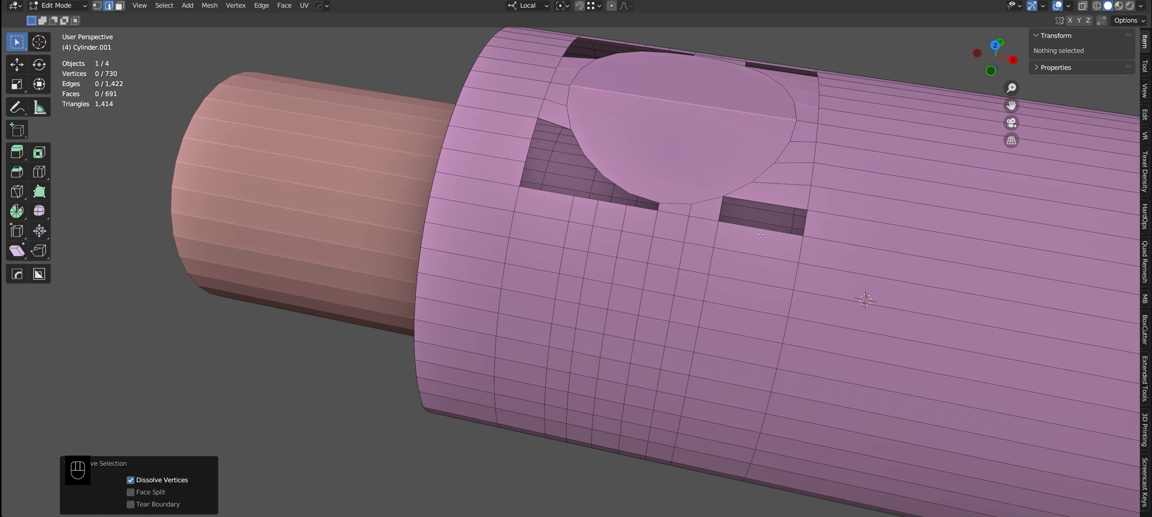
pyautogui.keyDown('alt'); pyautogui.click(760, 235); pyautogui.keyUp('alt')
pyautogui.press('f')
pyautogui.hotkey('alt', 'z')
pyautogui.hotkey('alt', 'z')
pyautogui.moveTo(760, 234); pyautogui.dragTo(537, 422, button='middle')
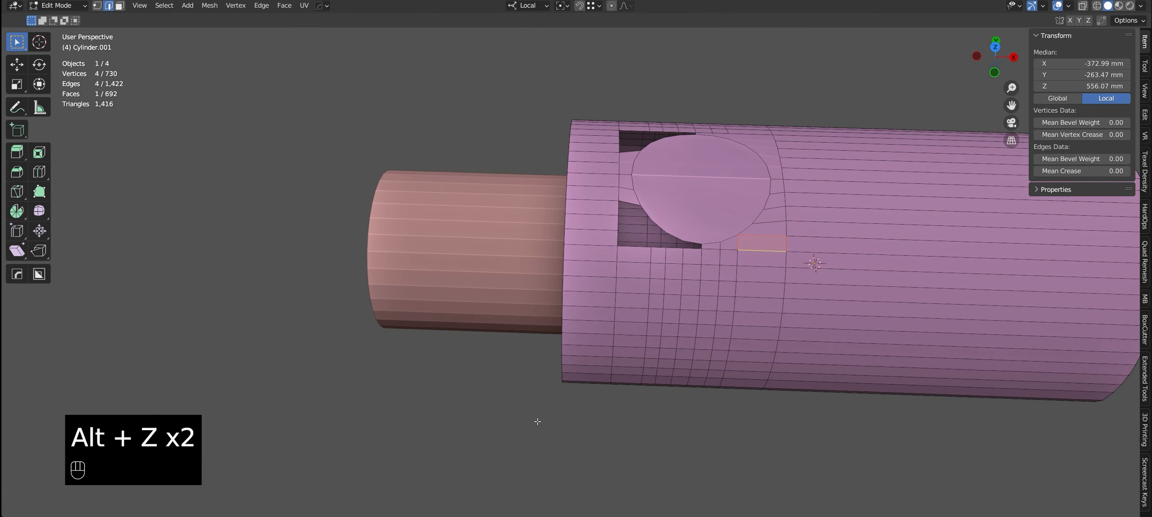
# Dissolve the surplus cab-side edge loop and fill the rest of the opening around the disc with faces
pyautogui.scroll(3, 633, 195)
pyautogui.hotkey('ctrl', 'x')
pyautogui.click(634, 195)
pyautogui.press('f')
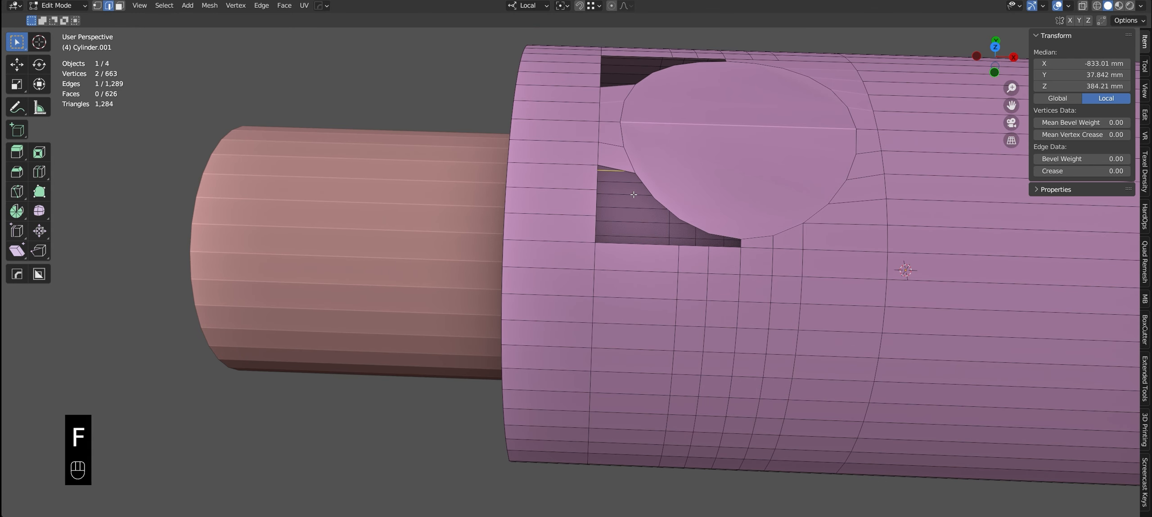
pyautogui.hotkey('ctrl', 'z')
pyautogui.press('f')
pyautogui.press('f')
pyautogui.press('f')
pyautogui.press('f')
pyautogui.press('f')
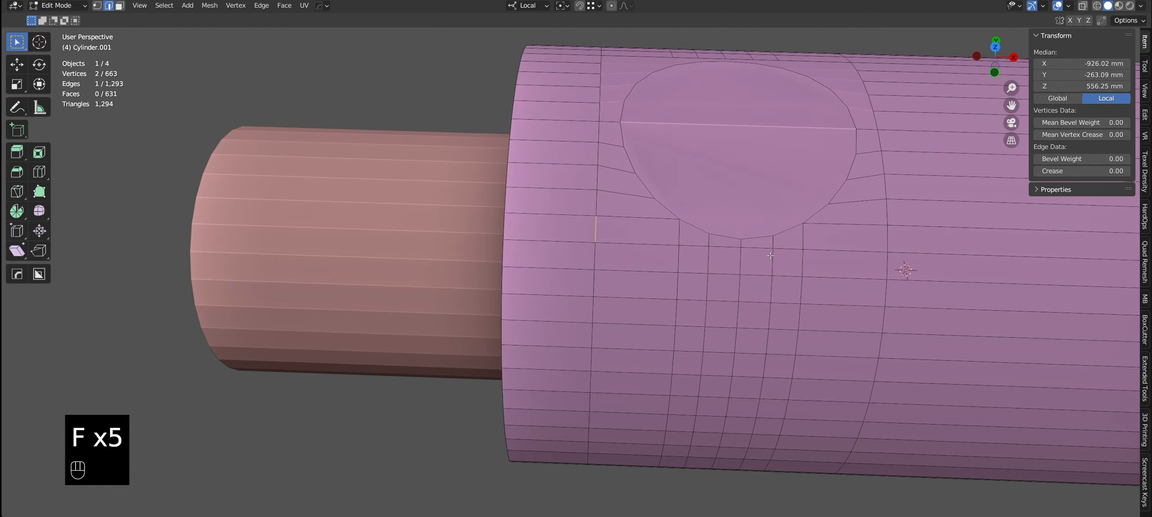
# Apply the tank's Mirror modifier and dissolve the centre edge that splits the disc in two
pyautogui.keyDown('alt'); pyautogui.moveTo(770, 255); pyautogui.dragTo(584, 251, button='middle'); pyautogui.keyUp('alt')
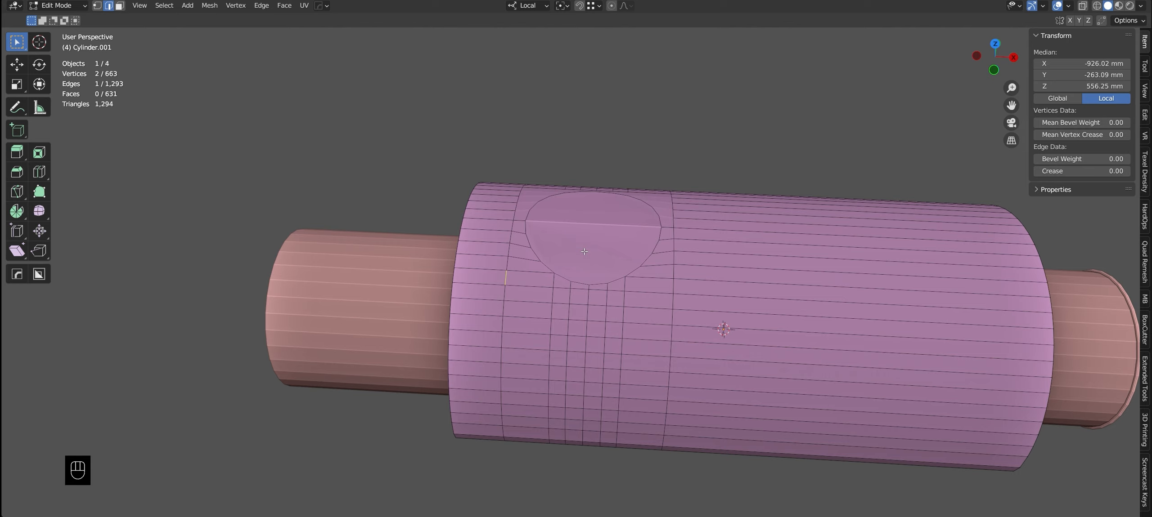
pyautogui.press('Tab')
pyautogui.press('Tab')
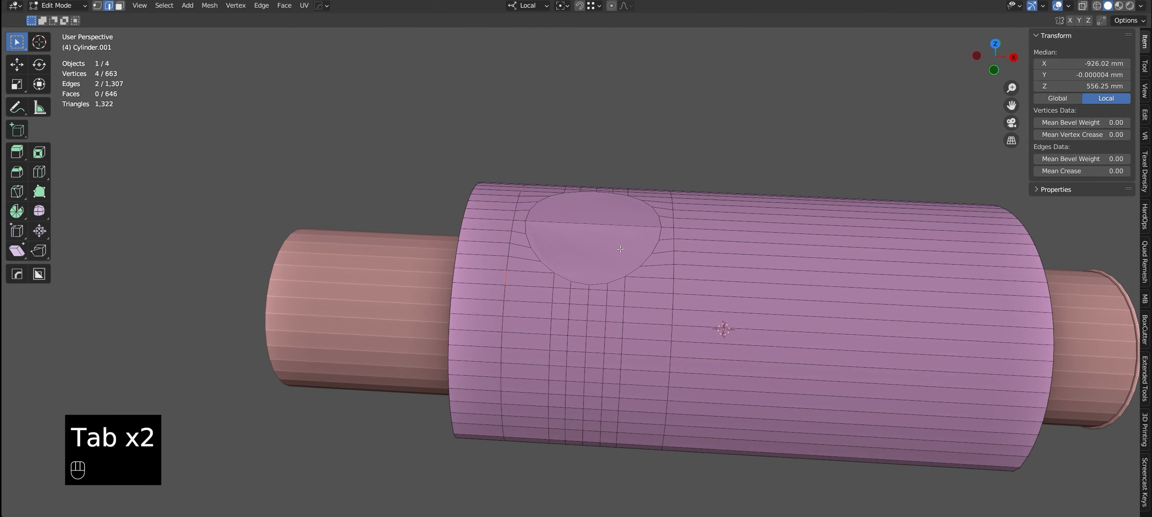
pyautogui.press('2')
pyautogui.hotkey('ctrl', 'x')
pyautogui.press('3')
# Extrude the disc face upward, flatten it with a Z scale of 0 and move it to the blueprint's dome base height
pyautogui.press('KP_1')
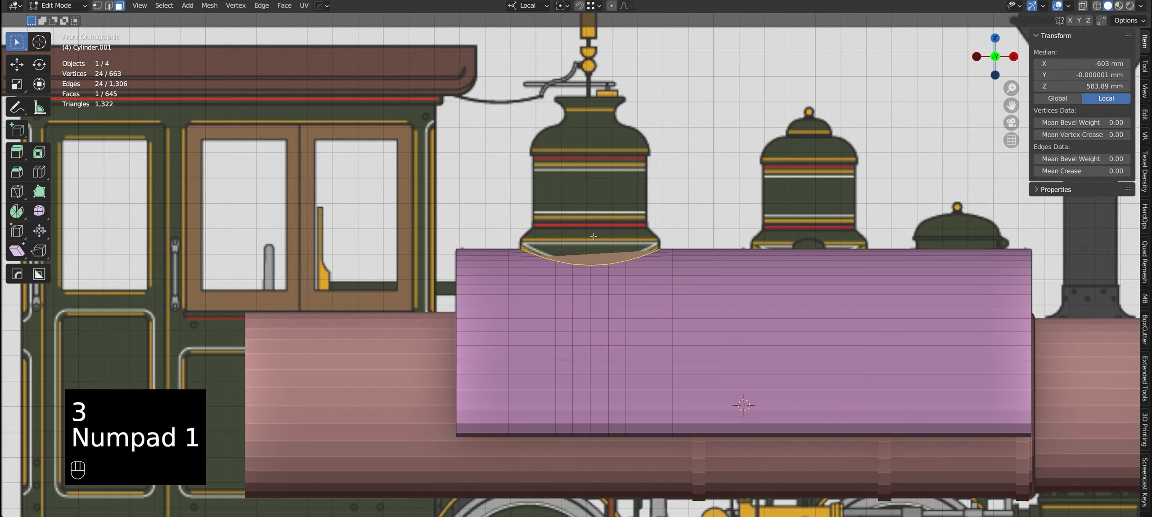
pyautogui.press('space')
pyautogui.click(543, 261)
pyautogui.scroll(4, 585, 261)
pyautogui.press('e')
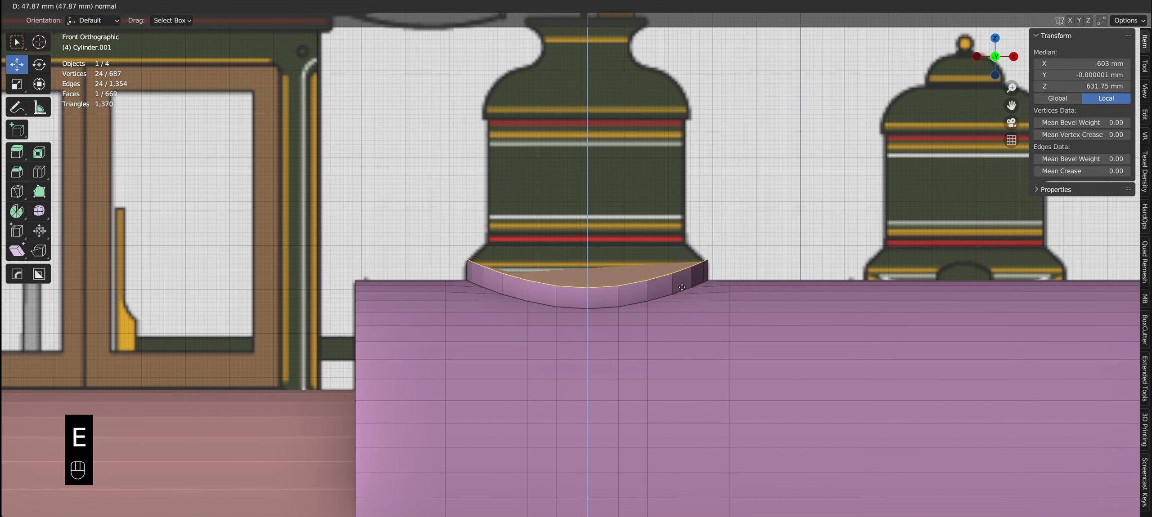
pyautogui.click(683, 281)
pyautogui.press('s')
pyautogui.press('z')
pyautogui.press('0')
pyautogui.press('Return')
pyautogui.moveTo(590, 244); pyautogui.dragTo(590, 240)
# Try to bevel the edge loop where the dome base meets the tank
pyautogui.scroll(3, 567, 310)
pyautogui.press('2')
pyautogui.doubleClick(574, 309)
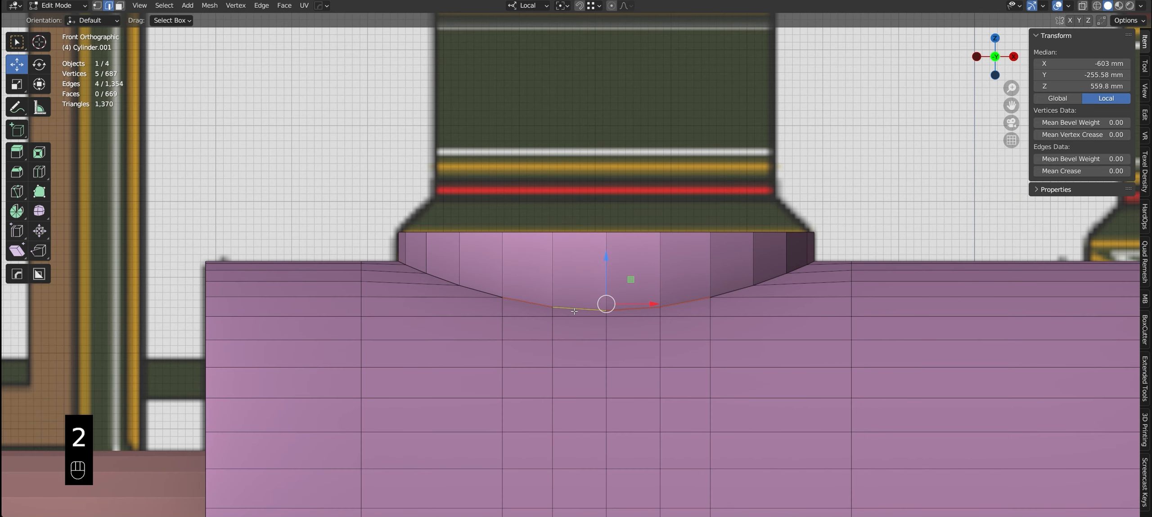
pyautogui.keyDown('shift'); pyautogui.doubleClick(477, 291); pyautogui.keyUp('shift')
pyautogui.keyDown('shift'); pyautogui.doubleClick(769, 280); pyautogui.keyUp('shift')
pyautogui.moveTo(738, 281); pyautogui.dragTo(443, 333, button='middle')
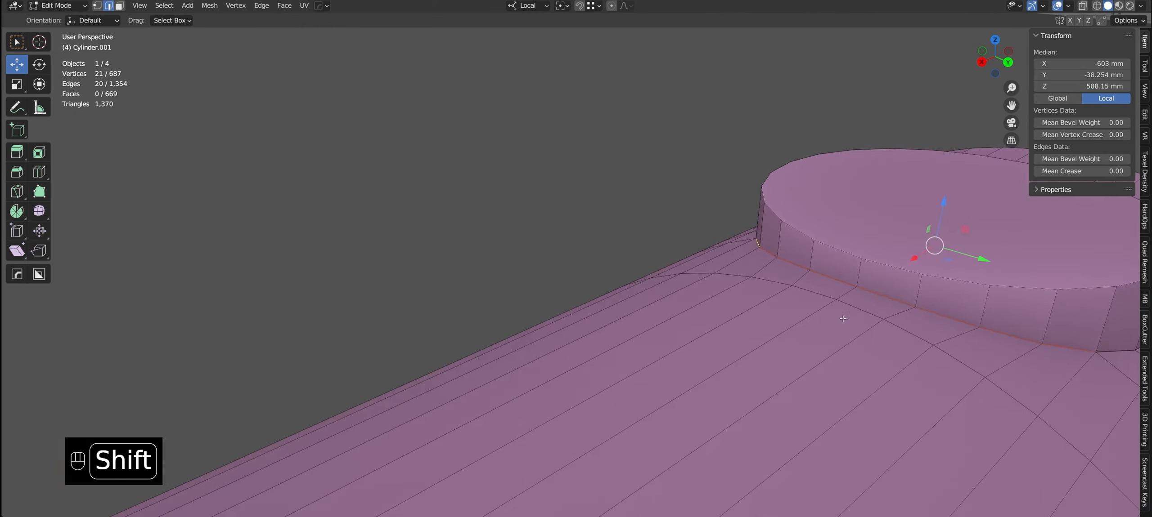
pyautogui.keyDown('shift'); pyautogui.moveTo(841, 317); pyautogui.dragTo(491, 304, button='middle'); pyautogui.keyUp('shift')
pyautogui.keyDown('shift'); pyautogui.doubleClick(745, 306); pyautogui.keyUp('shift')
pyautogui.moveTo(746, 306); pyautogui.dragTo(607, 351, button='middle')
pyautogui.keyDown('shift'); pyautogui.moveTo(607, 351); pyautogui.dragTo(674, 324, button='middle'); pyautogui.keyUp('shift')
pyautogui.moveTo(866, 310); pyautogui.dragTo(765, 288, button='middle')
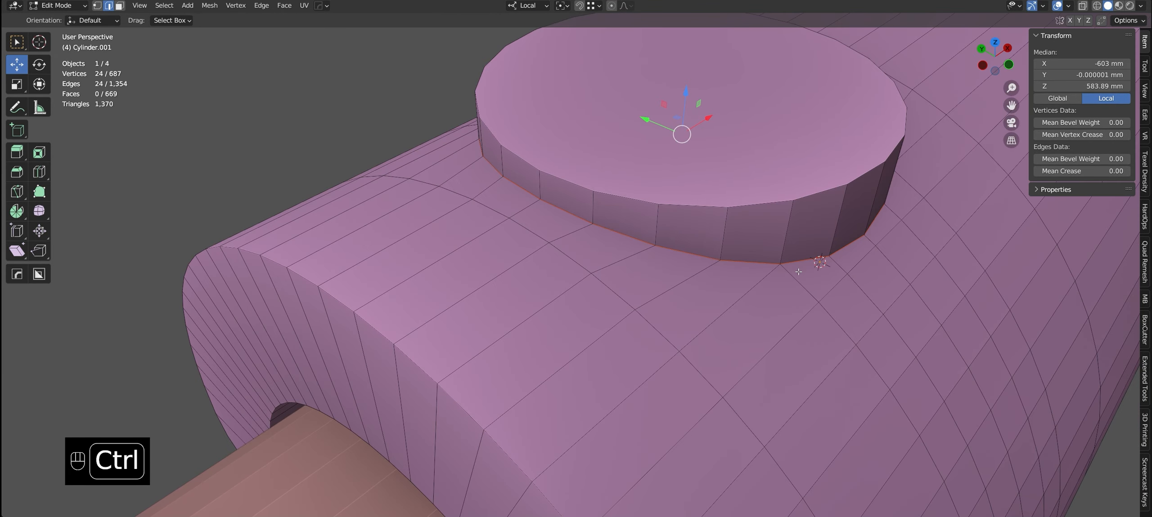
pyautogui.press('KP_3')
pyautogui.press('KP_1')
pyautogui.hotkey('alt', 'z')
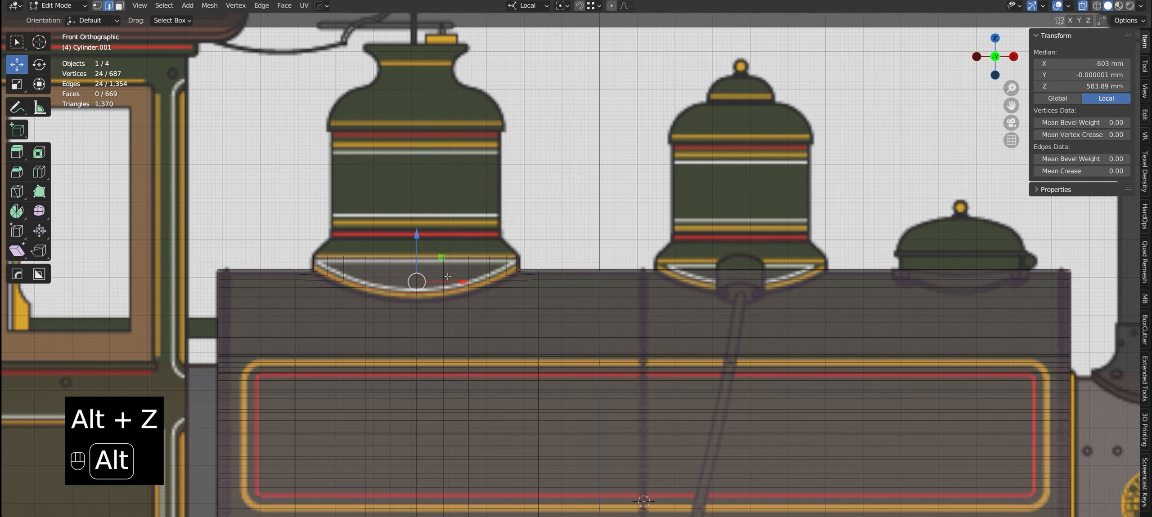
pyautogui.hotkey('alt', 'z')
pyautogui.scroll(6, 417, 278)
pyautogui.hotkey('ctrl', 'b')
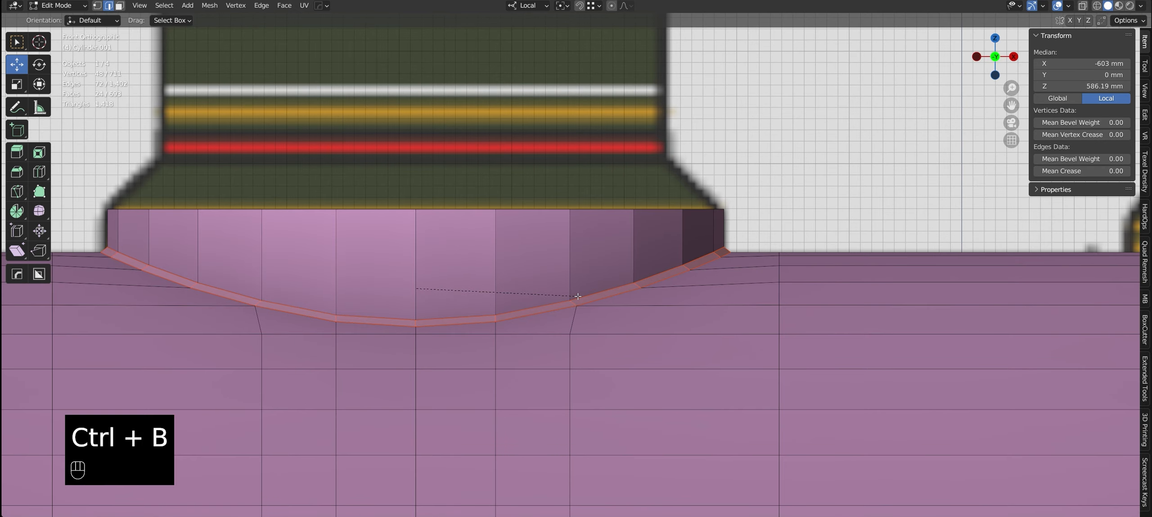
pyautogui.moveTo(354, 208); pyautogui.dragTo(553, 301, button='middle')
pyautogui.press('KP_1')
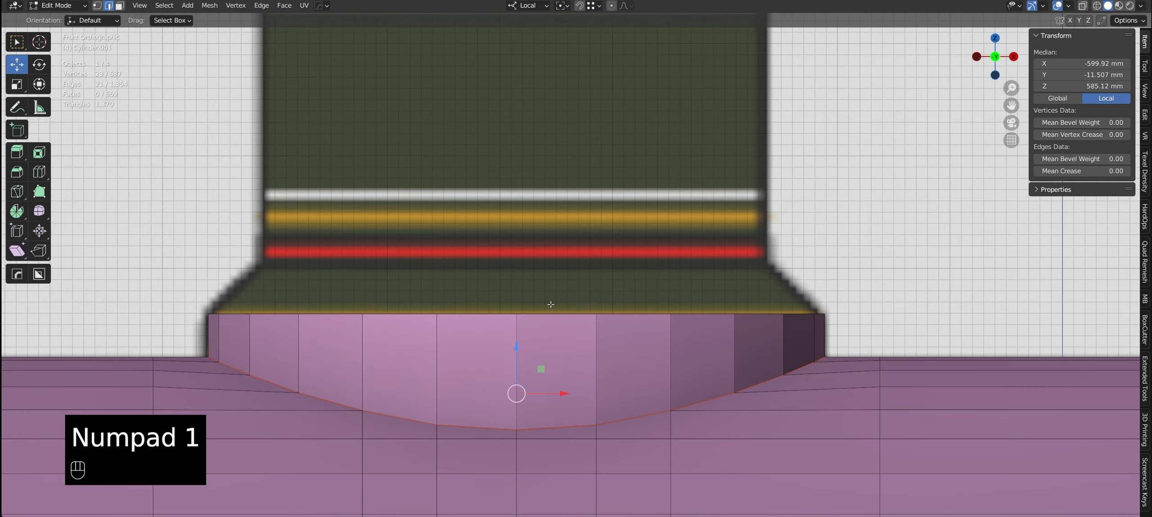
pyautogui.scroll(-6, 439, 307)
pyautogui.scroll(5, 437, 309)
# Lower the dome base's top face to about Z 650 mm to match the blueprint
pyautogui.moveTo(533, 254); pyautogui.dragTo(525, 273, button='middle')
pyautogui.press('3')
pyautogui.click(525, 273)
pyautogui.press('KP_1')
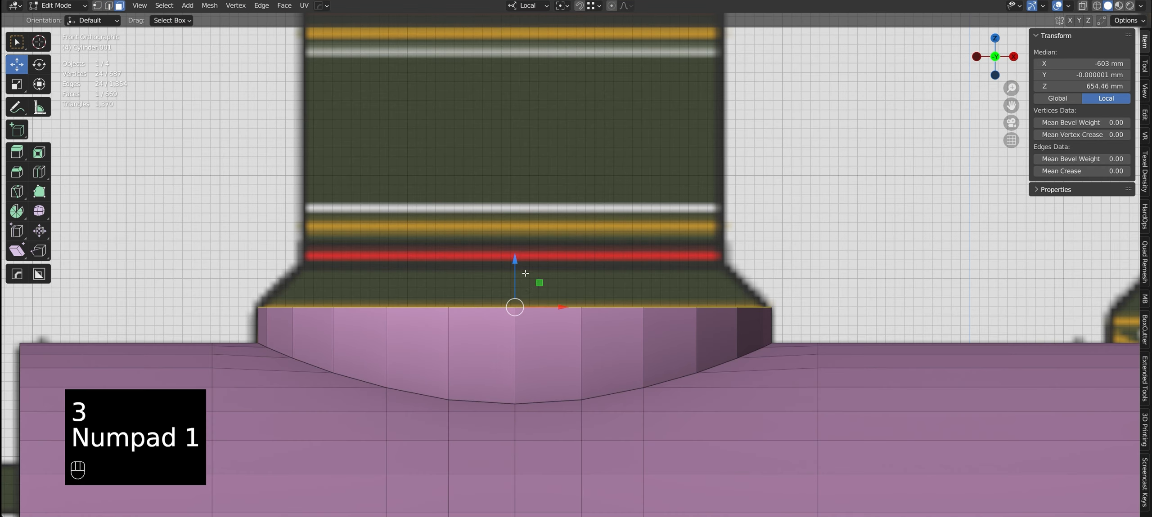
pyautogui.hotkey('alt', 'z')
pyautogui.moveTo(516, 260); pyautogui.dragTo(518, 265)
# Form the dome's sloped flare by insetting the top face, raising it to about Z 700 mm and scaling it to the body's width
pyautogui.press('i')
pyautogui.press('1')
pyautogui.click(610, 254)
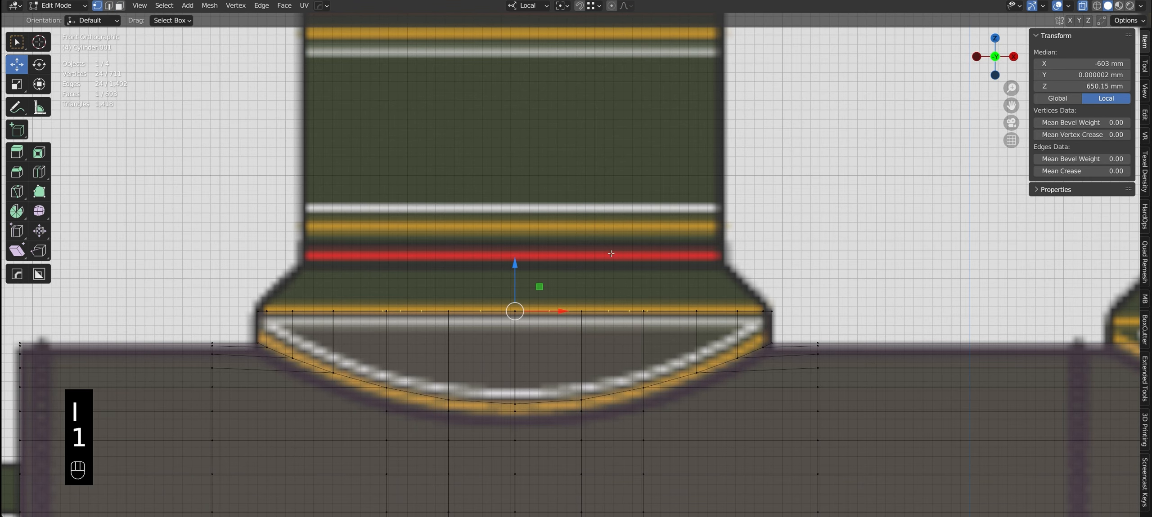
pyautogui.click(720, 317)
pyautogui.moveTo(519, 243); pyautogui.dragTo(519, 230)
pyautogui.keyDown('shift'); pyautogui.moveTo(572, 274); pyautogui.dragTo(586, 296, button='middle'); pyautogui.keyUp('shift')
pyautogui.press('s')
pyautogui.keyDown('shift'); pyautogui.click(588, 298); pyautogui.keyUp('shift')
pyautogui.scroll(-3, 588, 298)
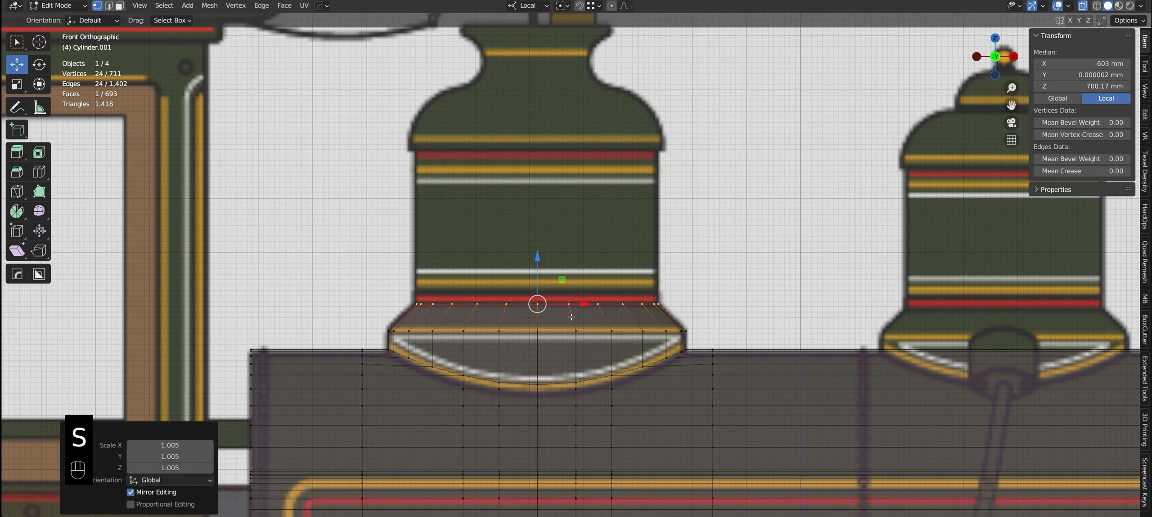
# Extrude the top face straight up to about Z 983 mm, forming the dome's cylindrical body below the cap
pyautogui.press('e')
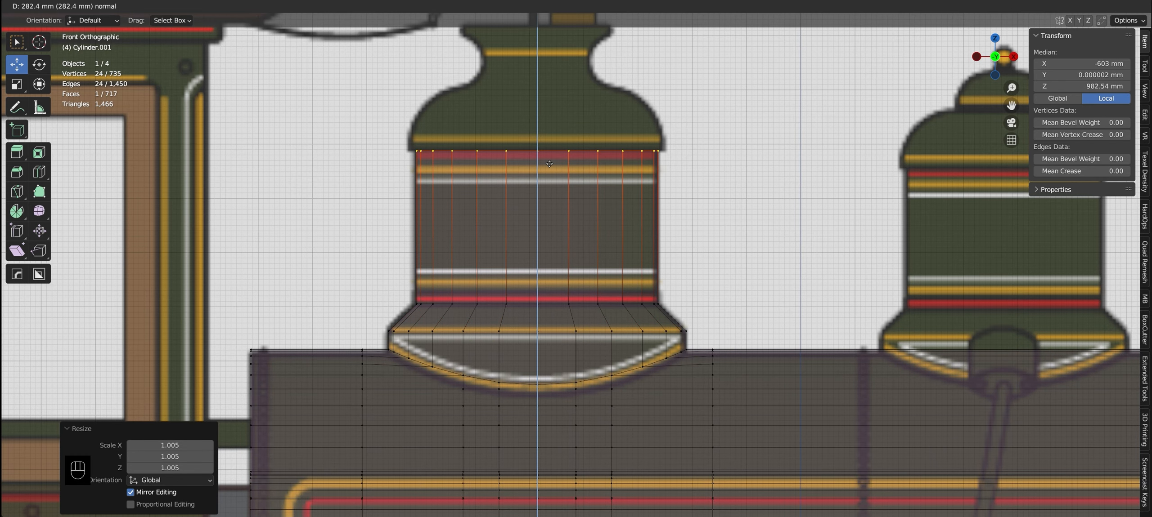
pyautogui.click(549, 164)
pyautogui.scroll(4, 525, 109)
pyautogui.moveTo(550, 150); pyautogui.dragTo(550, 148)
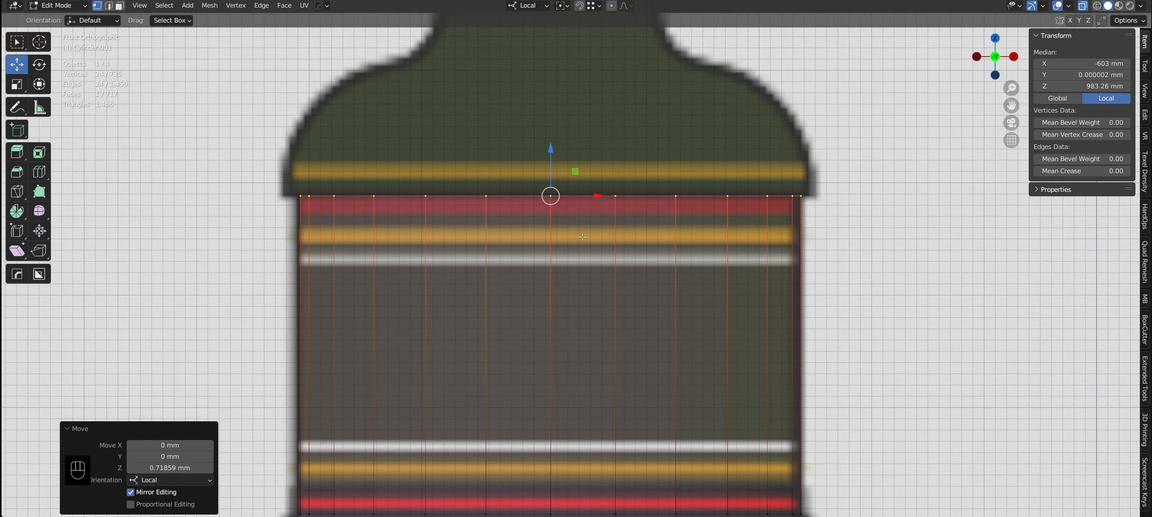
# Extrude the top face in place and scale it by 1.062 to form the cap's overhanging lip
pyautogui.press('e')
pyautogui.rightClick(620, 232)
pyautogui.press('s')
pyautogui.keyDown('shift'); pyautogui.click(661, 247); pyautogui.keyUp('shift')
# Extrude the lip's top face 116.41 mm upward to the base of the blueprint's neck and inset it
pyautogui.keyDown('shift'); pyautogui.moveTo(572, 220); pyautogui.dragTo(607, 337, button='middle'); pyautogui.keyUp('shift')
pyautogui.press('e')
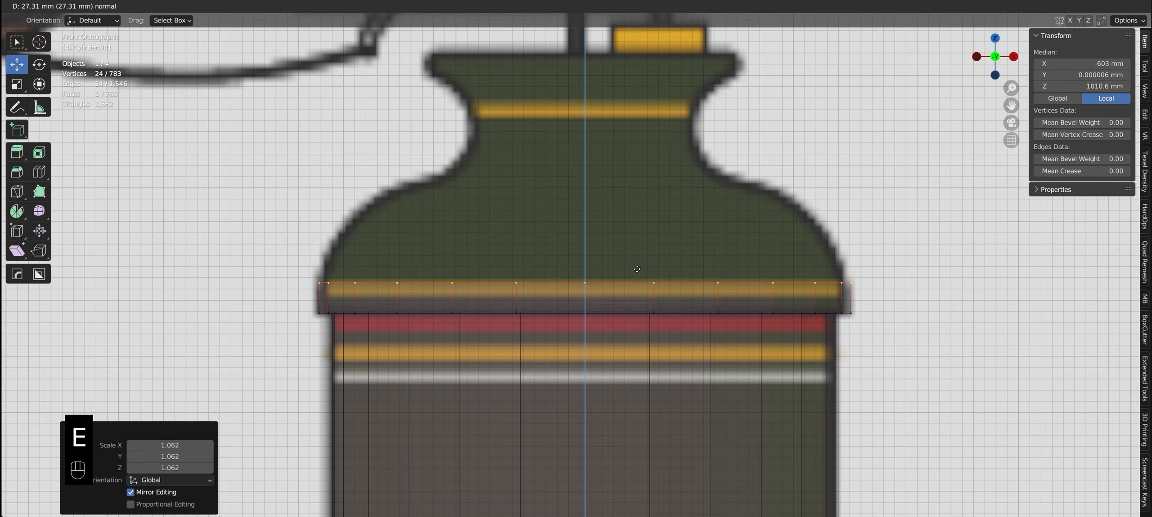
pyautogui.click(628, 176)
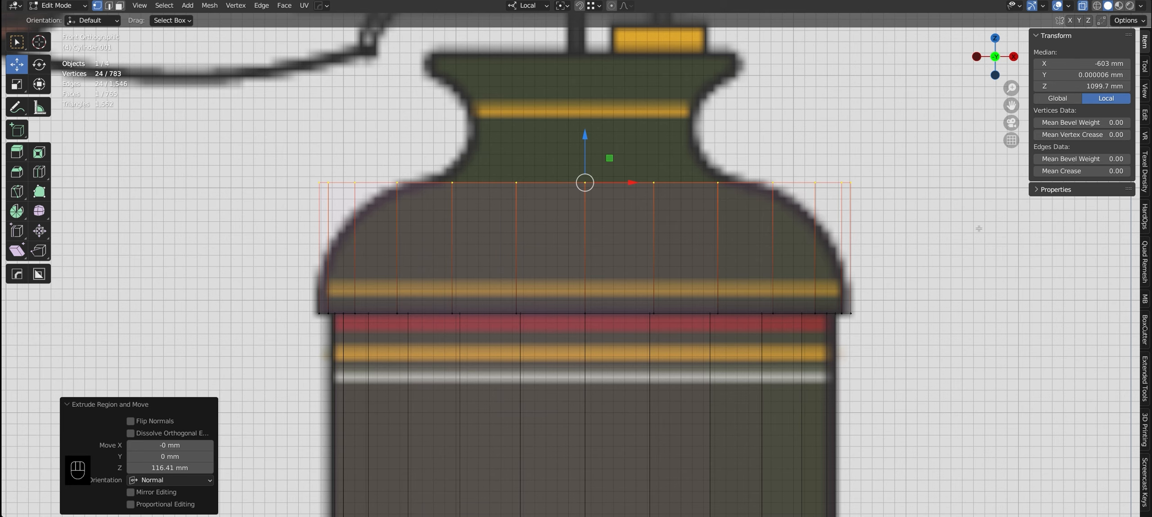
pyautogui.press('i')
pyautogui.click(928, 228)
# Try to bevel the outer top edge loop of the dome's cap to round its shoulder
pyautogui.keyDown('alt'); pyautogui.click(491, 184); pyautogui.keyUp('alt')
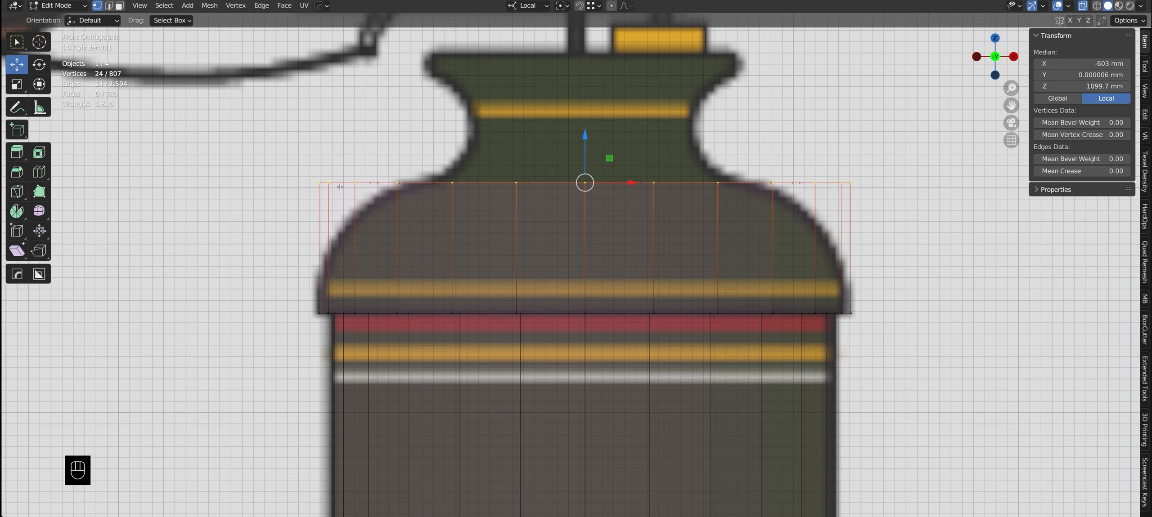
pyautogui.moveTo(543, 235); pyautogui.dragTo(553, 252, button='middle')
pyautogui.press('2')
pyautogui.hotkey('alt', 'z')
pyautogui.hotkey('alt', 'z')
pyautogui.press('KP_1')
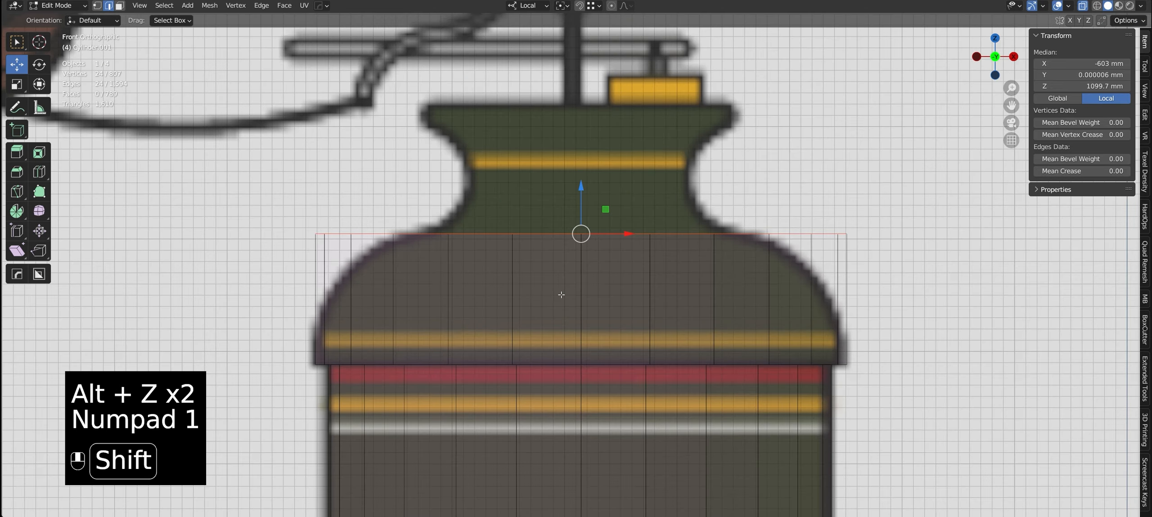
pyautogui.keyDown('shift'); pyautogui.moveTo(667, 330); pyautogui.dragTo(692, 345, button='middle'); pyautogui.keyUp('shift')
pyautogui.hotkey('ctrl', 'b')
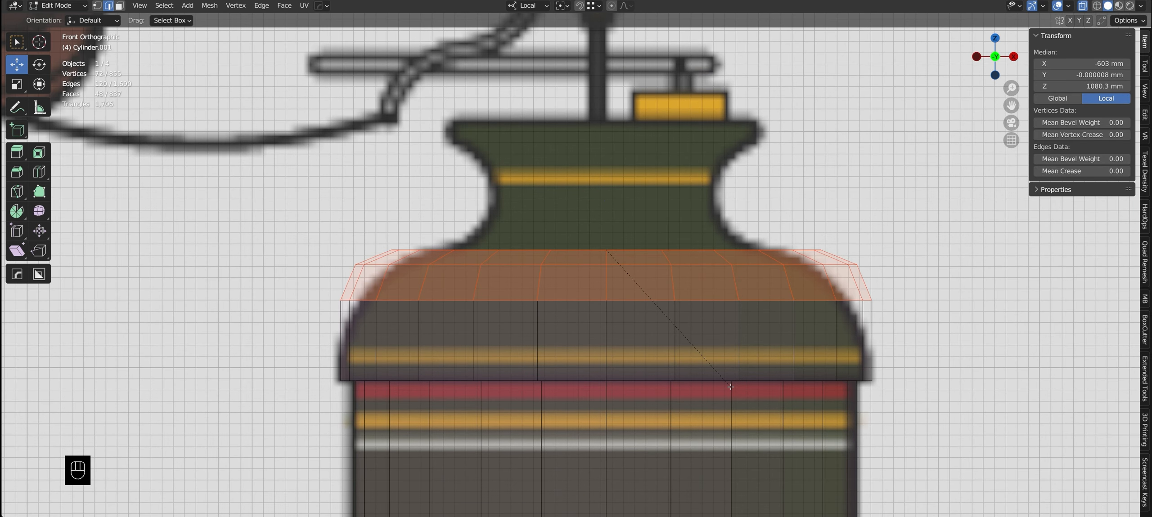
pyautogui.rightClick(731, 387)
pyautogui.hotkey('ctrl', 'z')
# Dissolve the inset loop on the dome cap and bevel its outer top edge 87.8 mm with 3 segments
pyautogui.moveTo(568, 184); pyautogui.dragTo(573, 208, button='middle')
pyautogui.press('3')
pyautogui.press('1')
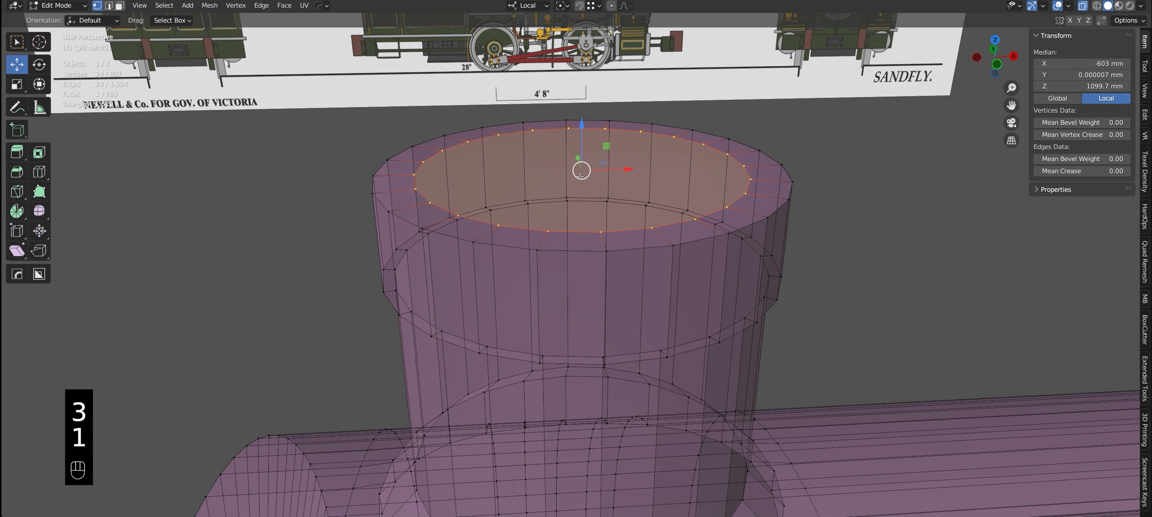
pyautogui.hotkey('ctrl', 'x')
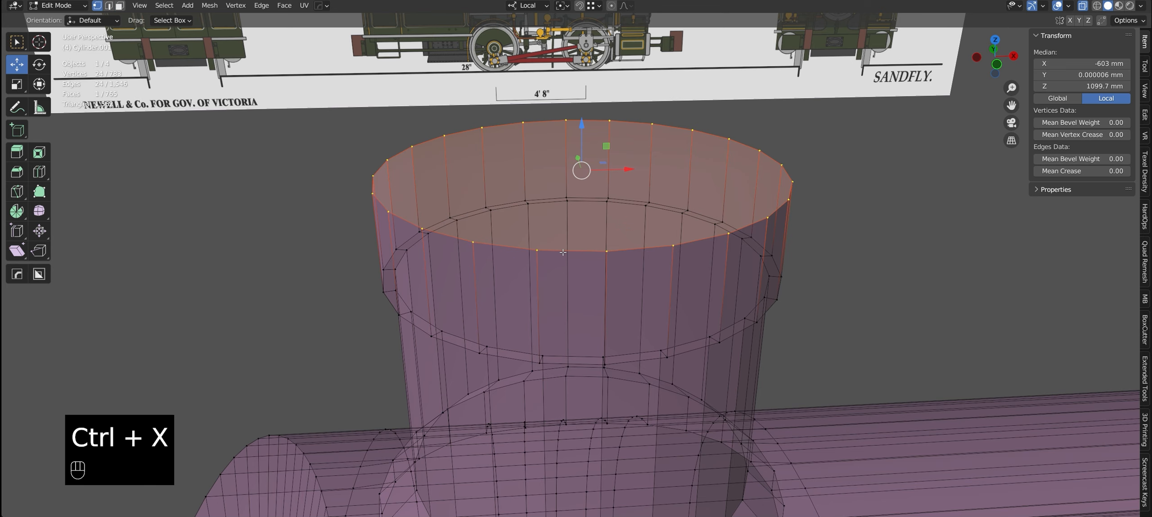
pyautogui.press('KP_1')
pyautogui.hotkey('ctrl', 'b')
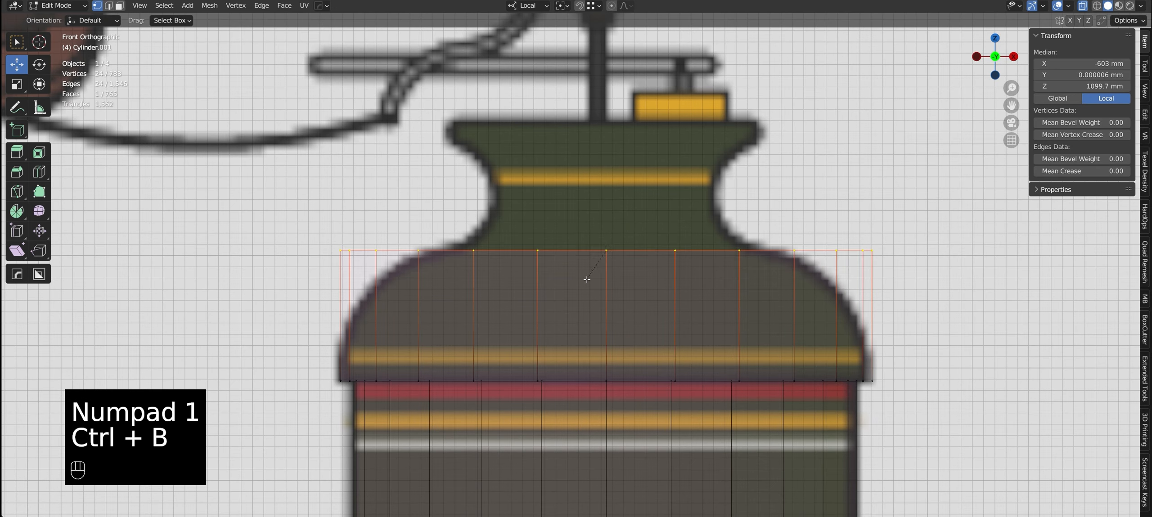
pyautogui.click(533, 374)
pyautogui.moveTo(607, 298); pyautogui.dragTo(594, 162, button='middle')
pyautogui.hotkey('alt', 'z')
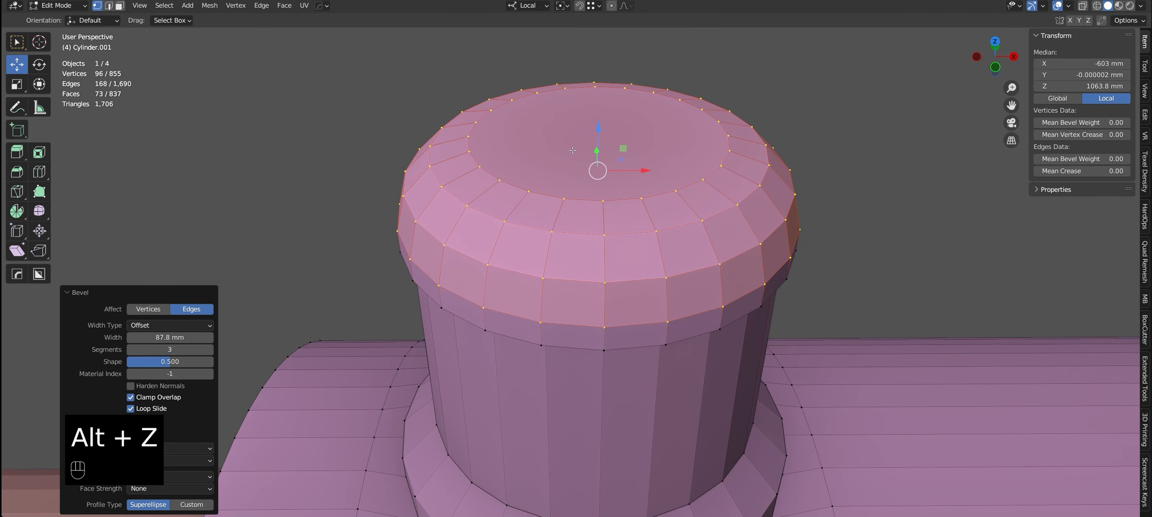
# Scale the cap's top face down by 0.961, fine-tune its size and raise it 2.1558 mm to match the neck's base
pyautogui.press('3')
pyautogui.press('KP_1')
pyautogui.hotkey('alt', 'z')
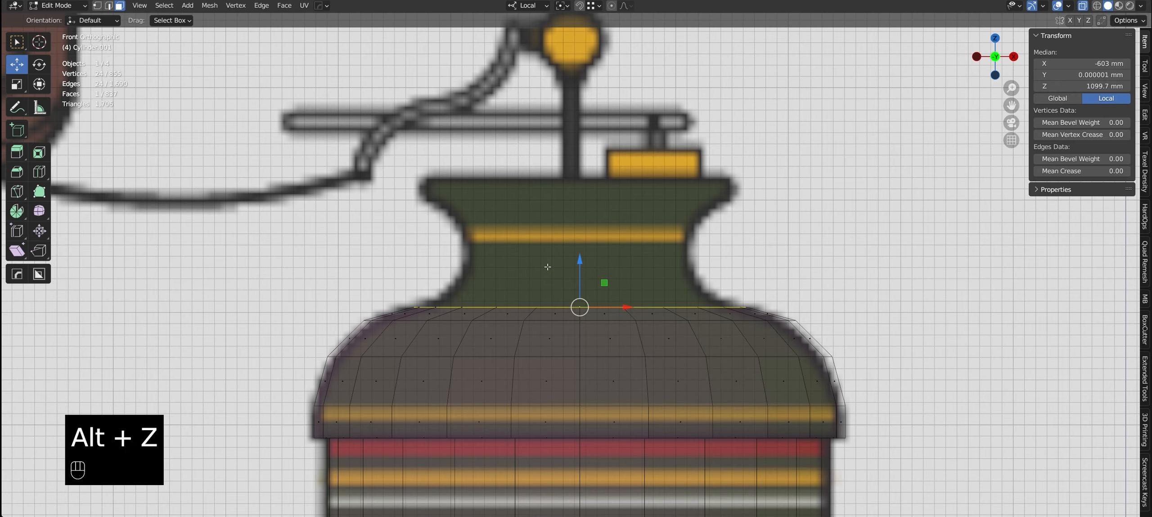
pyautogui.press('e')
pyautogui.hotkey('ctrl', 'z')
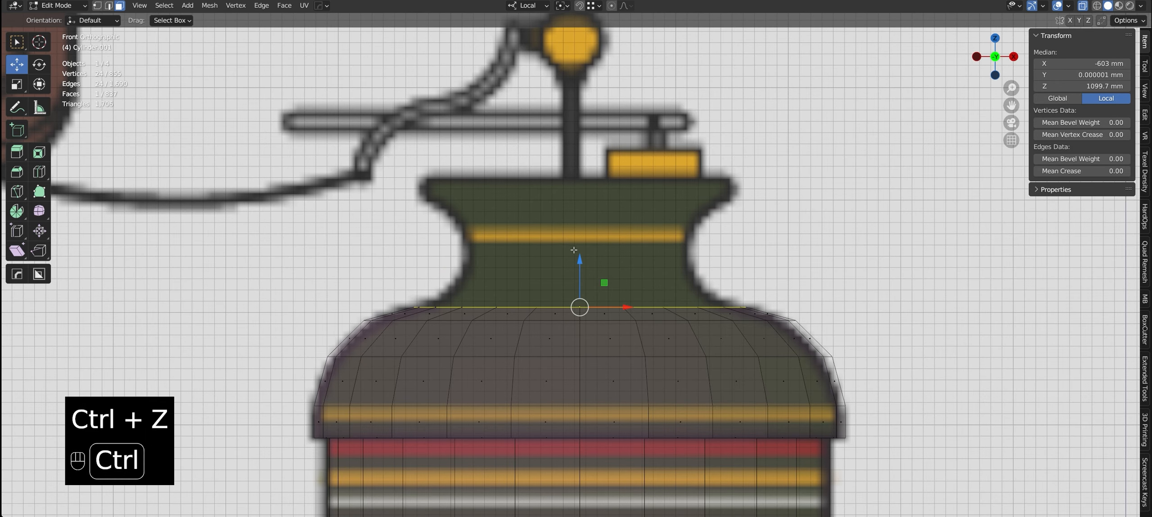
pyautogui.press('s')
pyautogui.click(748, 309)
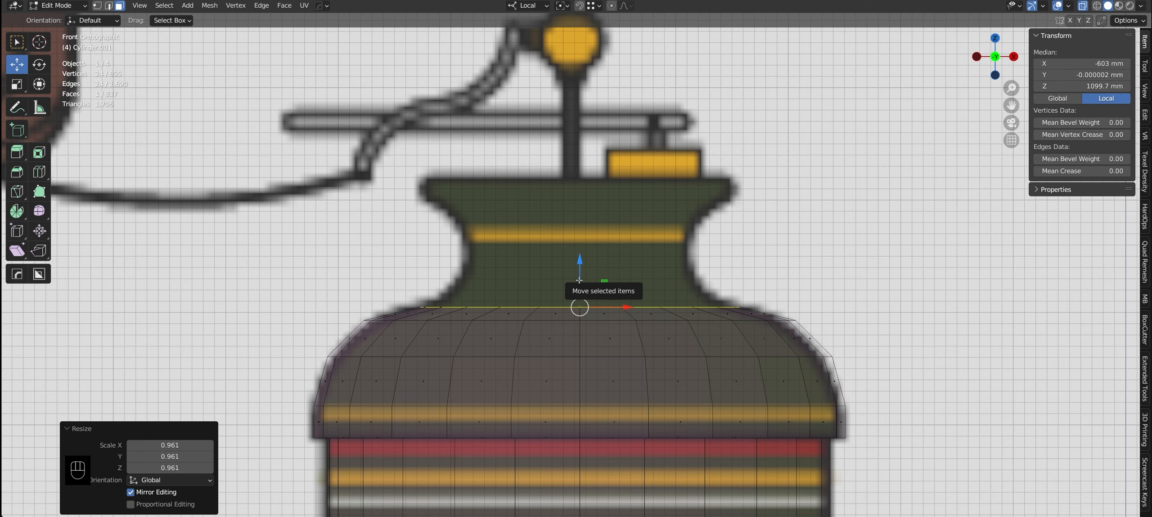
pyautogui.press('s')
pyautogui.click(751, 297)
pyautogui.moveTo(580, 262); pyautogui.dragTo(580, 259)
# Extrude the top face up 96.652 mm for the neck, and extrude once more to the blueprint rim's top
pyautogui.press('e')
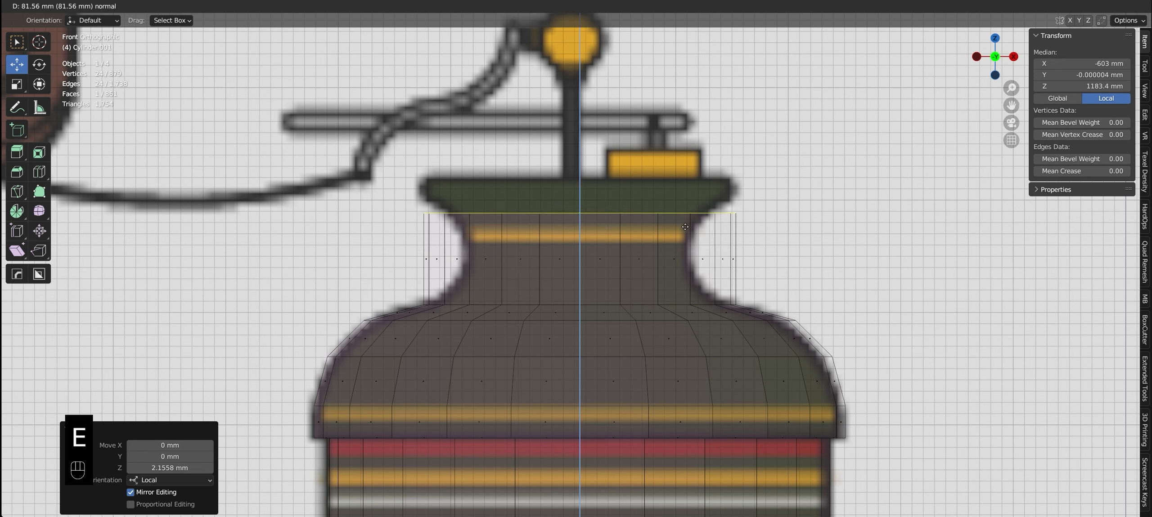
pyautogui.click(684, 211)
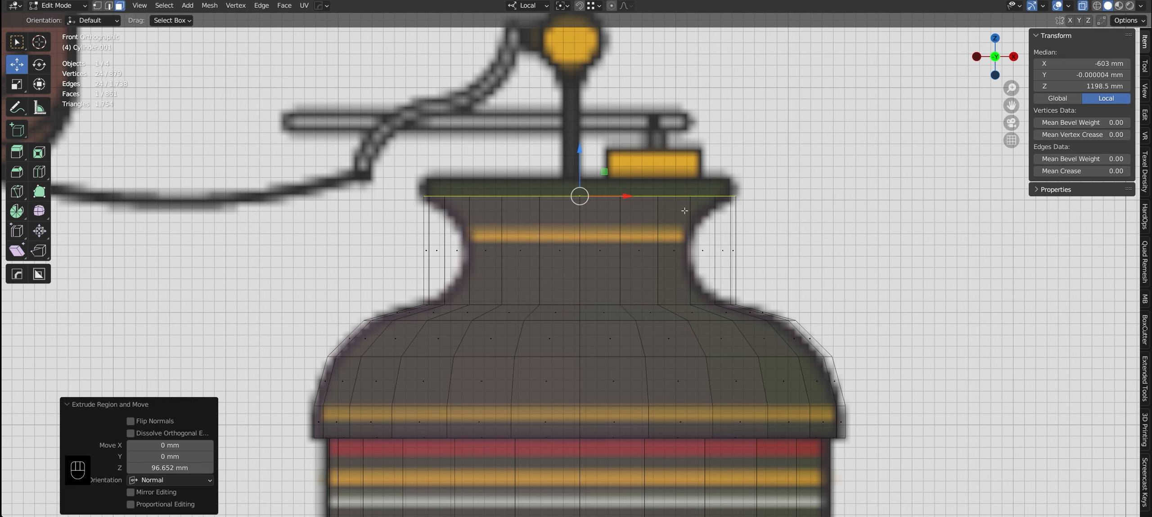
pyautogui.press('e')
pyautogui.click(597, 244)
pyautogui.moveTo(301, 221); pyautogui.dragTo(301, 221)
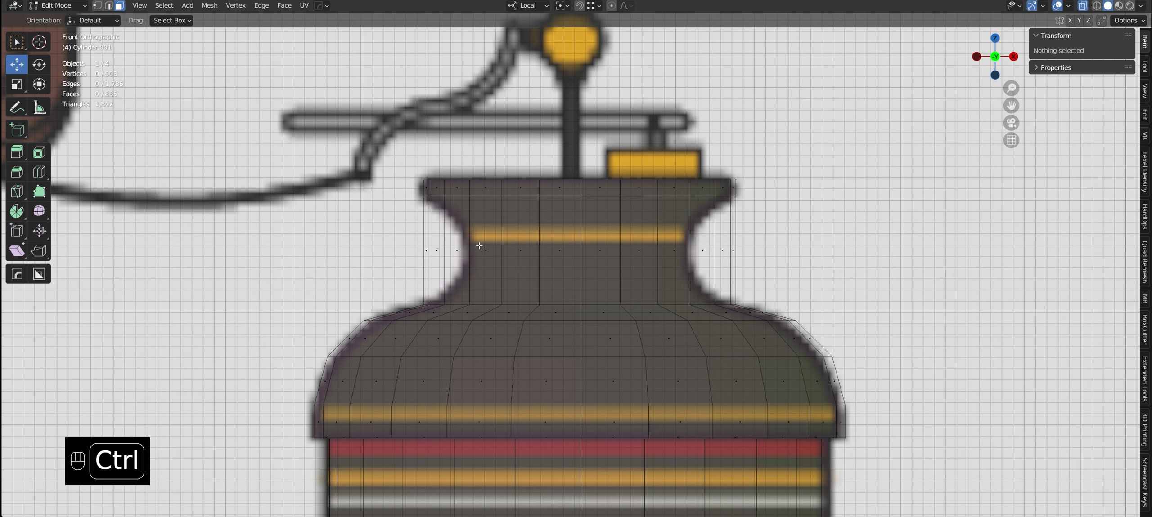
# Add one edge loop halfway up the neck and scale it by 0.553 to form the waist
pyautogui.hotkey('ctrl', 'r')
pyautogui.click(479, 239)
pyautogui.rightClick(478, 240)
pyautogui.press('s')
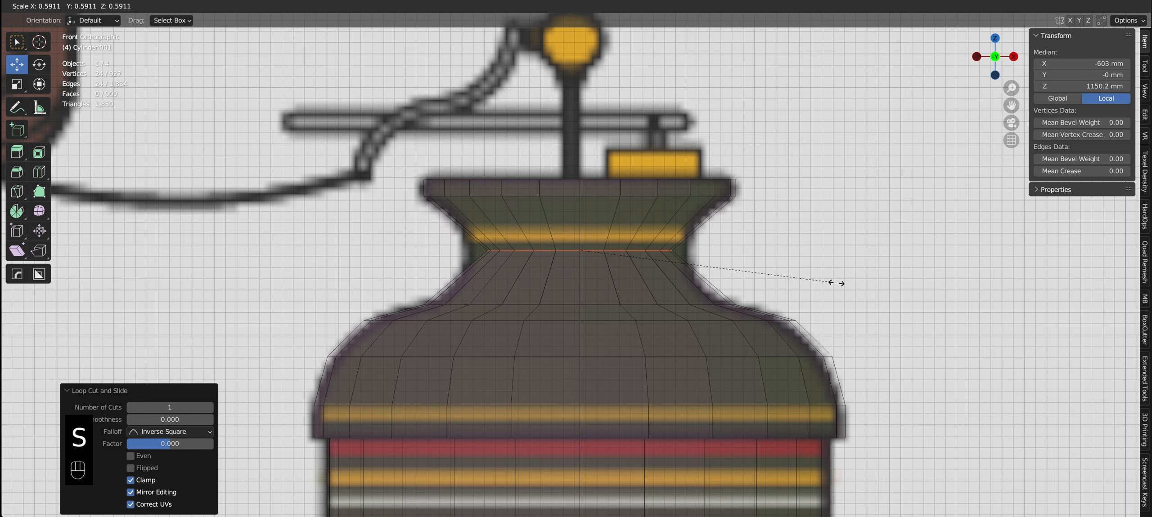
pyautogui.click(820, 281)
# Shrink the waist loop further and bevel it 148 mm with 5 segments to match the neck's concave curve
pyautogui.hotkey('ctrl', 'b')
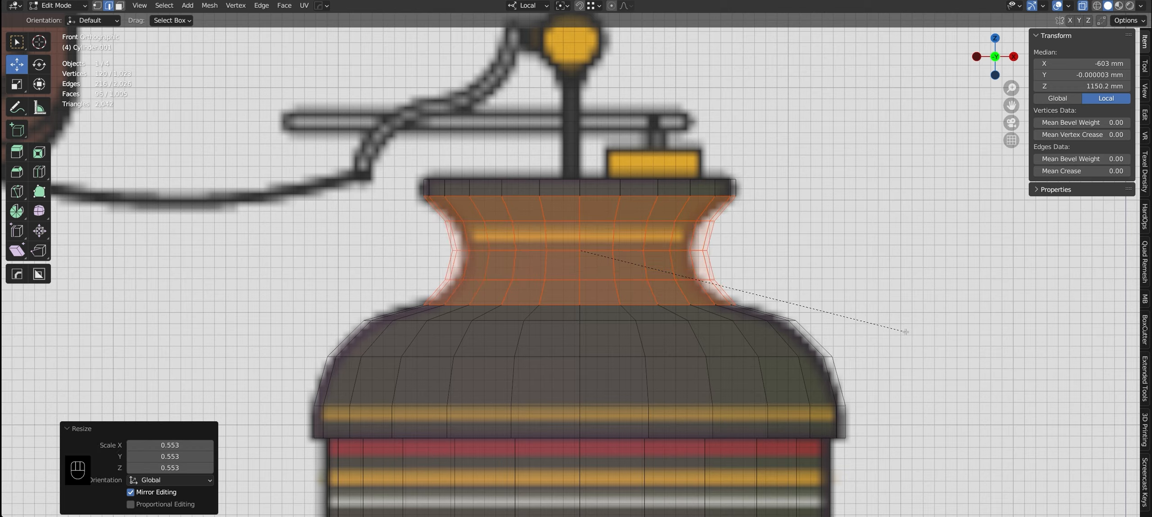
pyautogui.rightClick(906, 332)
pyautogui.press('s')
pyautogui.click(859, 318)
pyautogui.hotkey('ctrl', 'b')
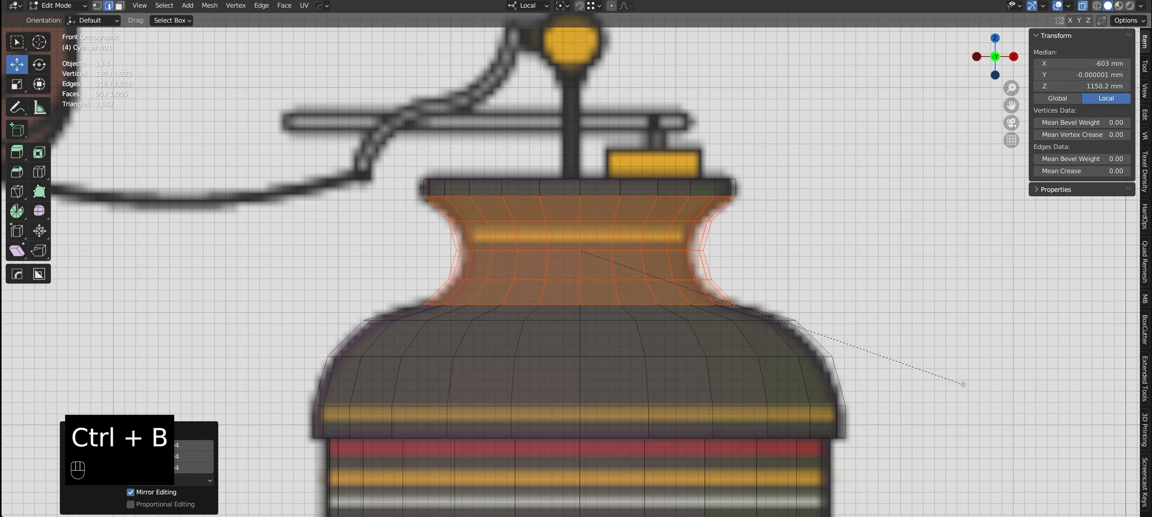
pyautogui.rightClick(962, 385)
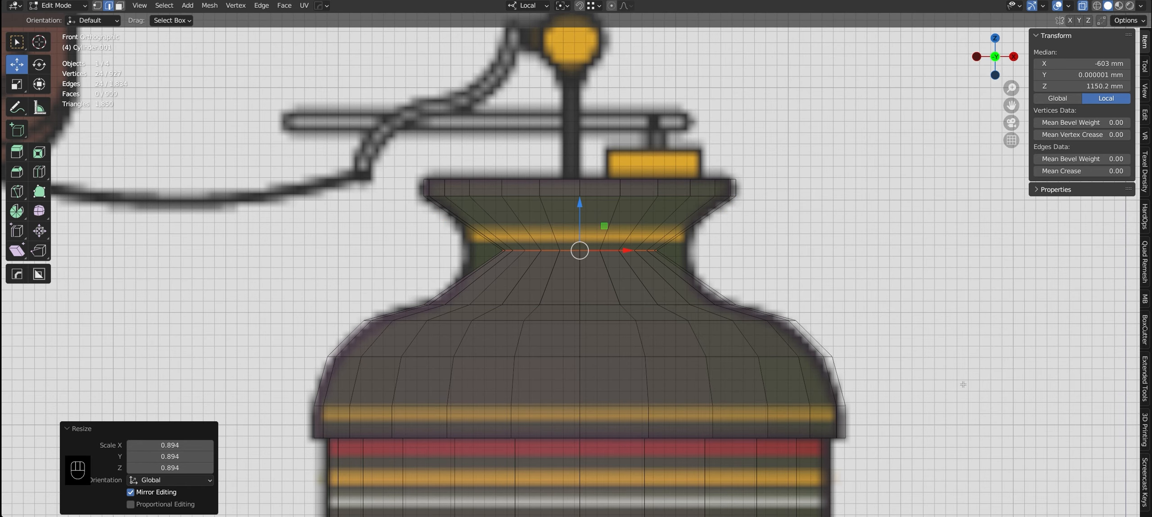
pyautogui.press('s')
pyautogui.click(979, 357)
pyautogui.hotkey('ctrl', 'b')
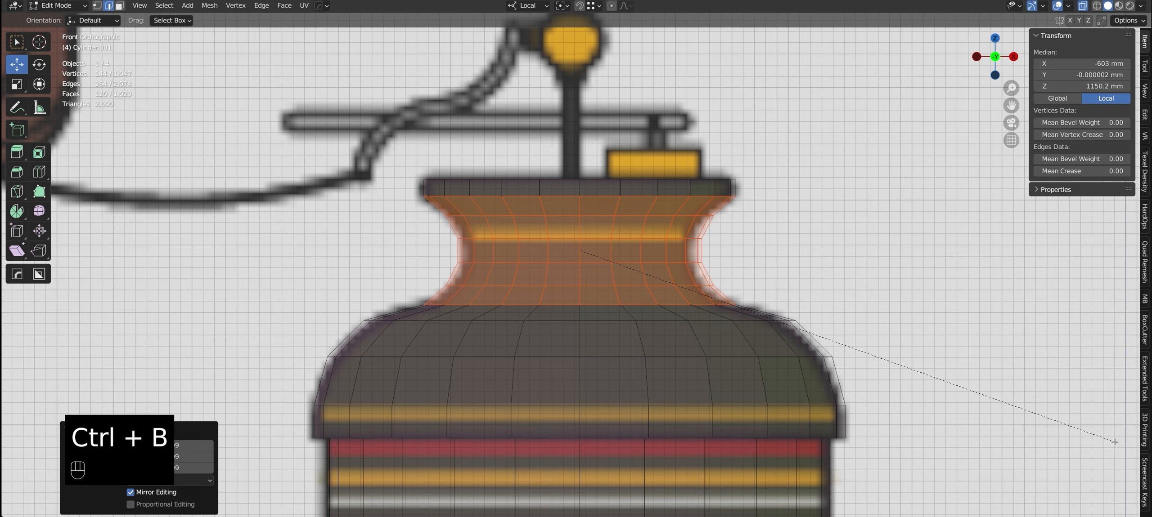
# Merge all of the mesh's vertices by distance at 0.1 mm
pyautogui.press('q')
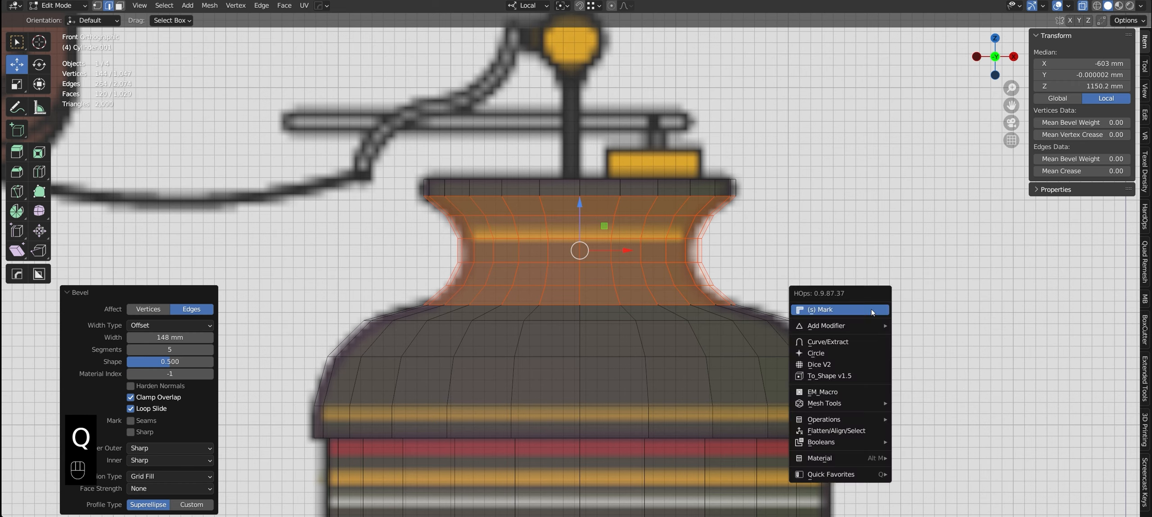
pyautogui.press('1')
pyautogui.press('a')
pyautogui.press('m')
pyautogui.click(738, 256)
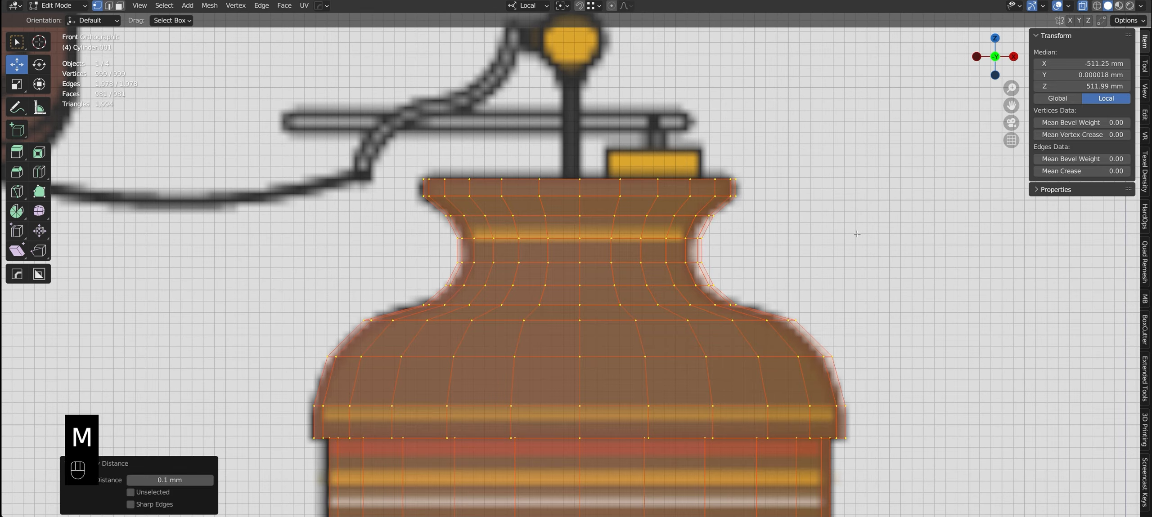
# Select the complete vertex loop along the lower edge of the dome's top rim
pyautogui.hotkey('alt', 'a')
pyautogui.scroll(2, 716, 225)
pyautogui.moveTo(291, 135); pyautogui.dragTo(576, 68)
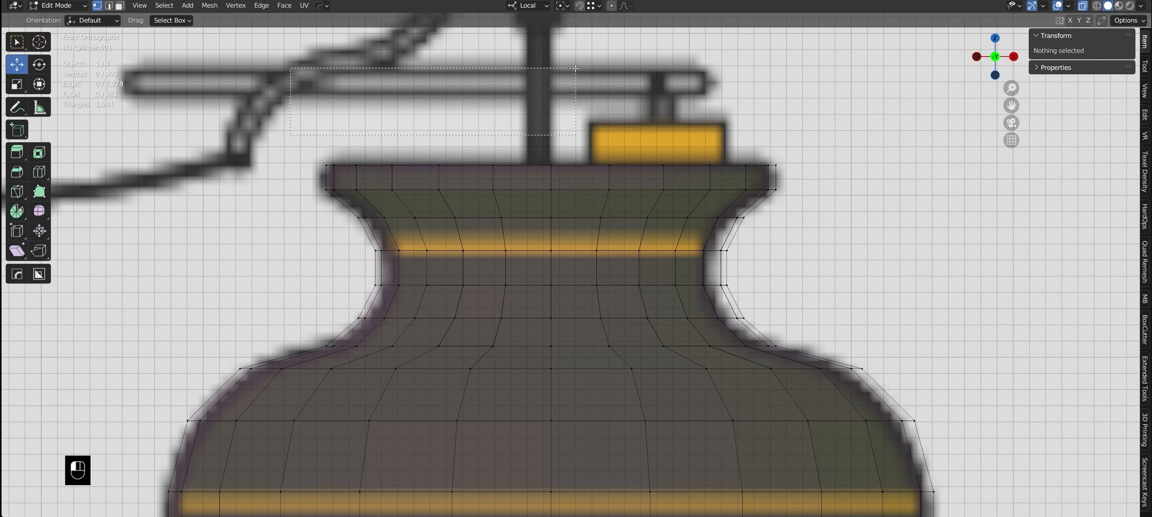
pyautogui.moveTo(261, 101); pyautogui.dragTo(895, 163)
pyautogui.moveTo(306, 179); pyautogui.dragTo(801, 211)
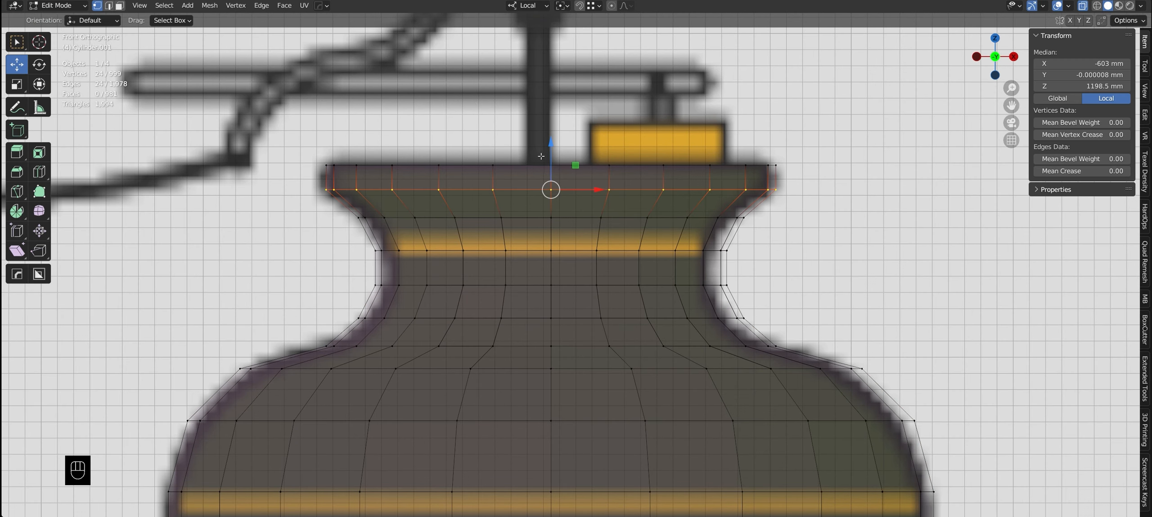
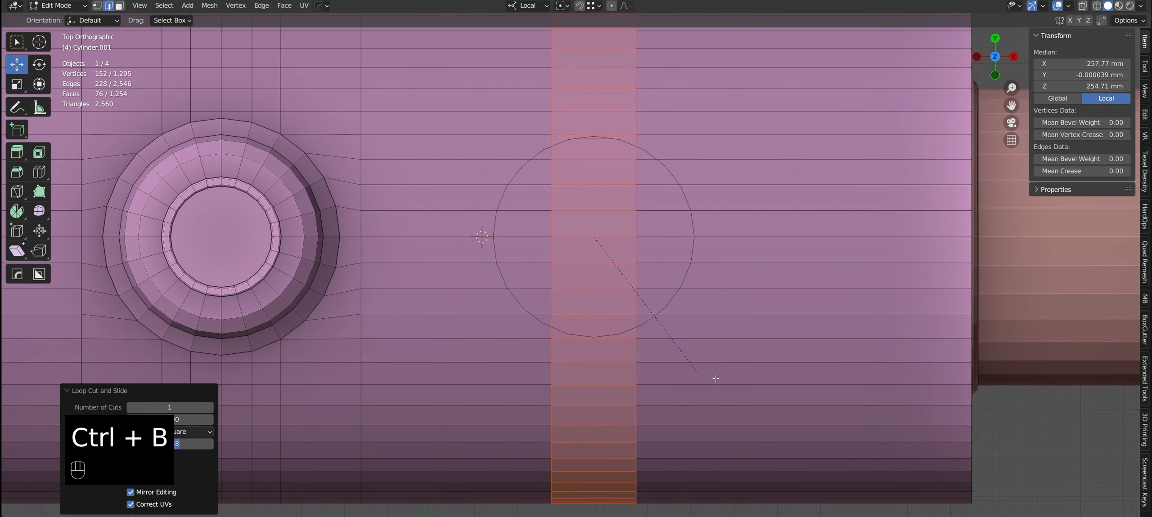
# Bevel the tank's edge loop through the second circle 288 mm with 2 segments and delete the 16 faces surrounding the circle
pyautogui.click(788, 407)
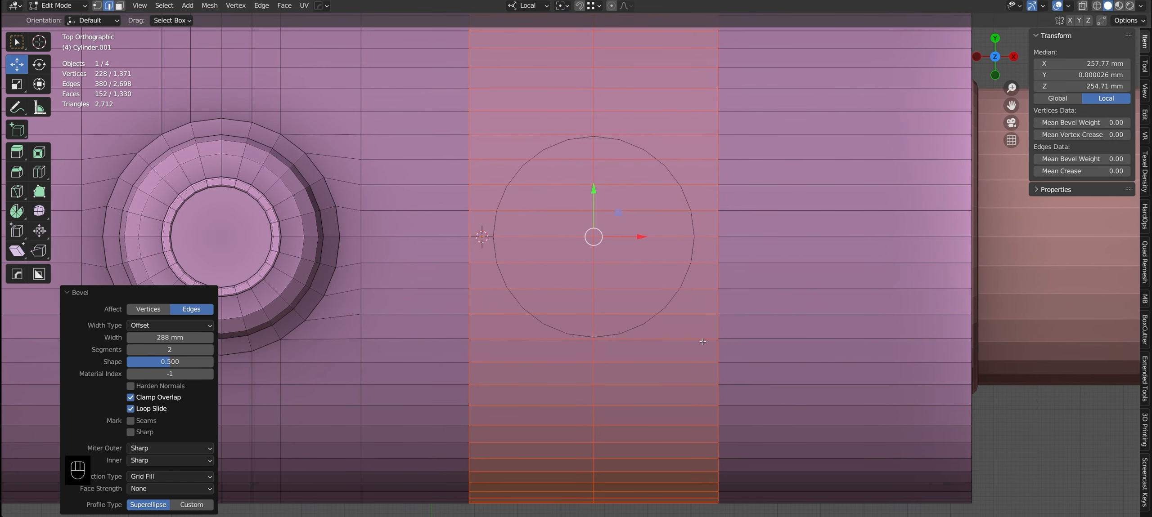
pyautogui.press('3')
pyautogui.click(656, 326)
pyautogui.keyDown('ctrl'); pyautogui.click(531, 147); pyautogui.keyUp('ctrl')
pyautogui.keyDown('ctrl'); pyautogui.click(526, 327); pyautogui.keyUp('ctrl')
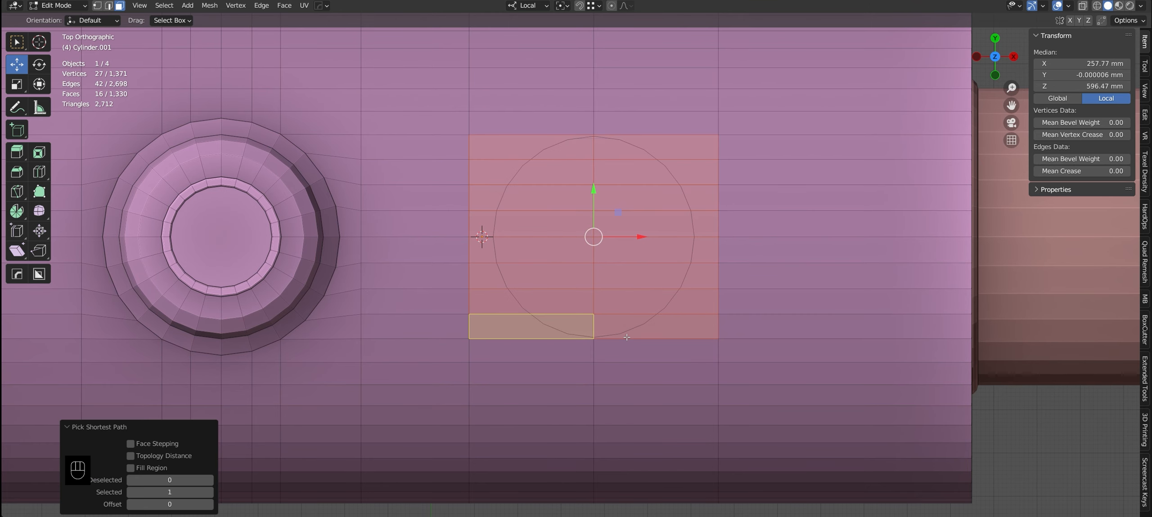
pyautogui.press('x')
# Fill faces between the circle's front-end side and the adjacent edge of the square opening, working outward from the tank's centreline
pyautogui.keyDown('alt'); pyautogui.click(596, 378); pyautogui.keyUp('alt')
pyautogui.press('2')
pyautogui.scroll(-3, 594, 374)
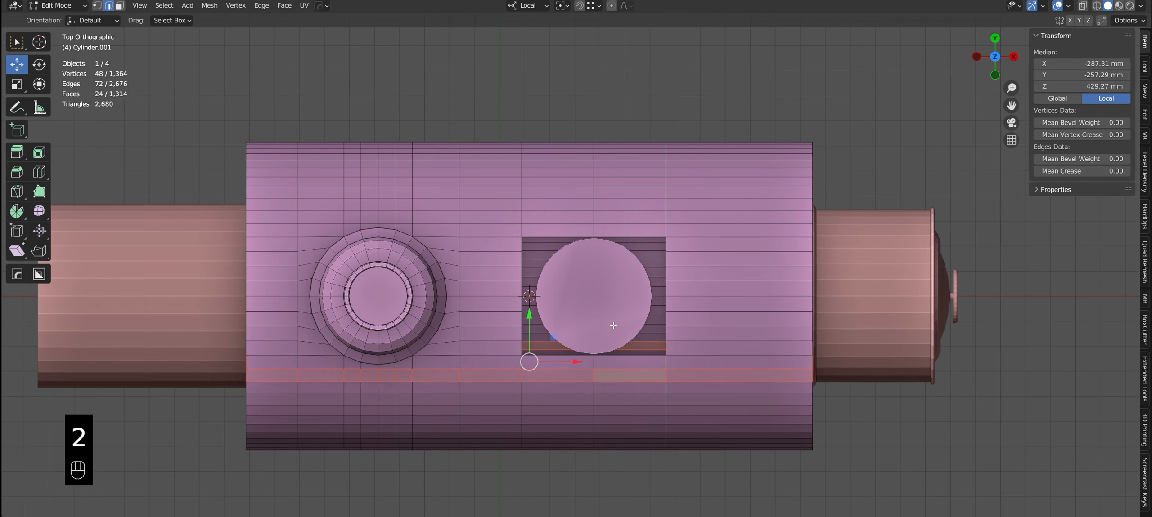
pyautogui.click(612, 486)
pyautogui.scroll(6, 621, 376)
pyautogui.keyDown('shift'); pyautogui.moveTo(736, 196); pyautogui.dragTo(729, 254, button='middle'); pyautogui.keyUp('shift')
pyautogui.click(729, 254)
pyautogui.keyDown('shift'); pyautogui.click(685, 251); pyautogui.keyUp('shift')
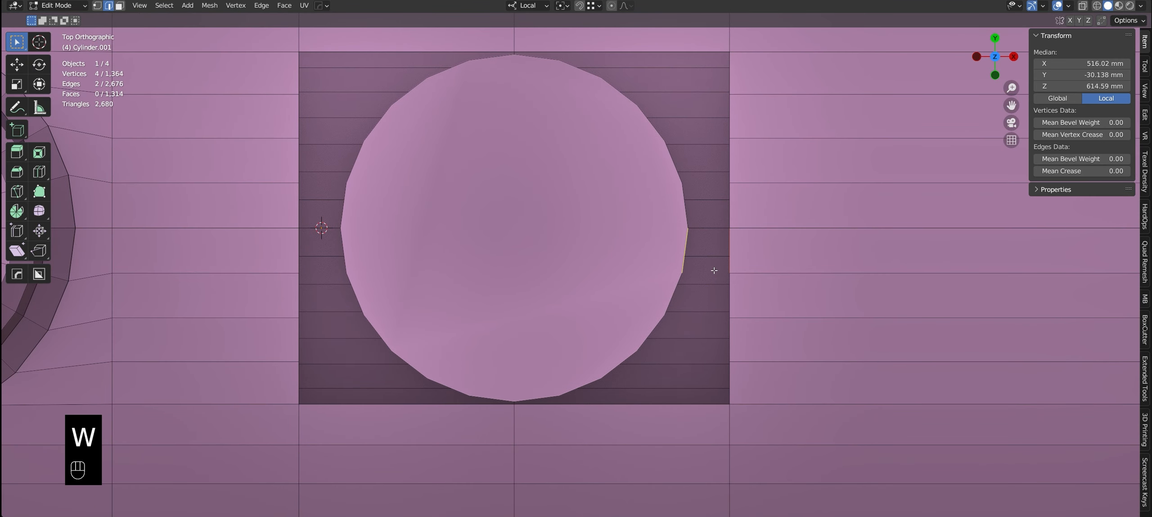
pyautogui.press('g')
pyautogui.rightClick(737, 293)
pyautogui.press('f')
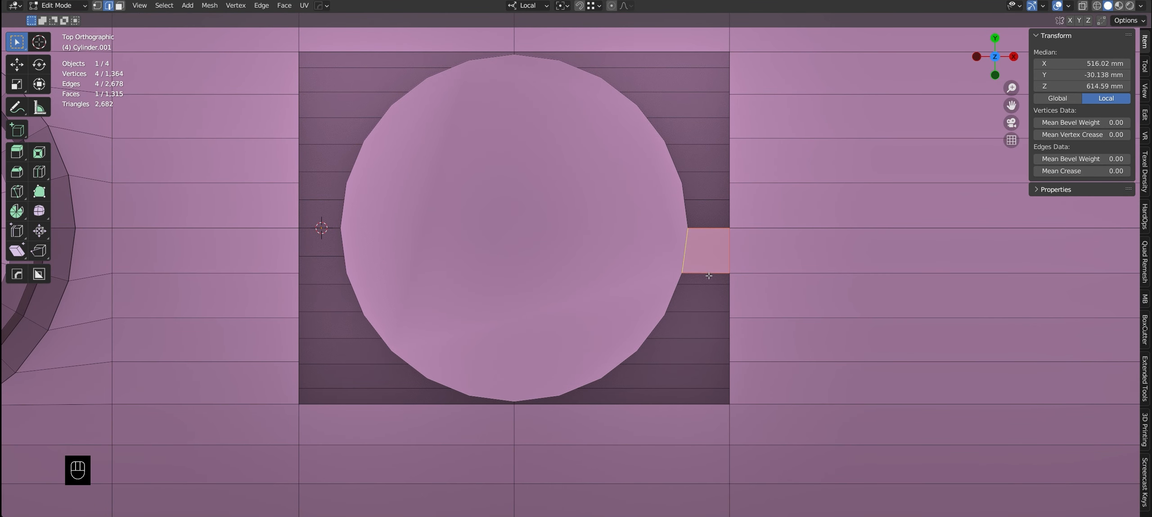
pyautogui.press('f')
# Add two edge loops around the tank, sliding each to line up with a vertex on the circle's lower front-end arc
pyautogui.keyDown('shift'); pyautogui.moveTo(571, 432); pyautogui.dragTo(619, 349, button='middle'); pyautogui.keyUp('shift')
pyautogui.hotkey('ctrl', 'r')
pyautogui.click(635, 332)
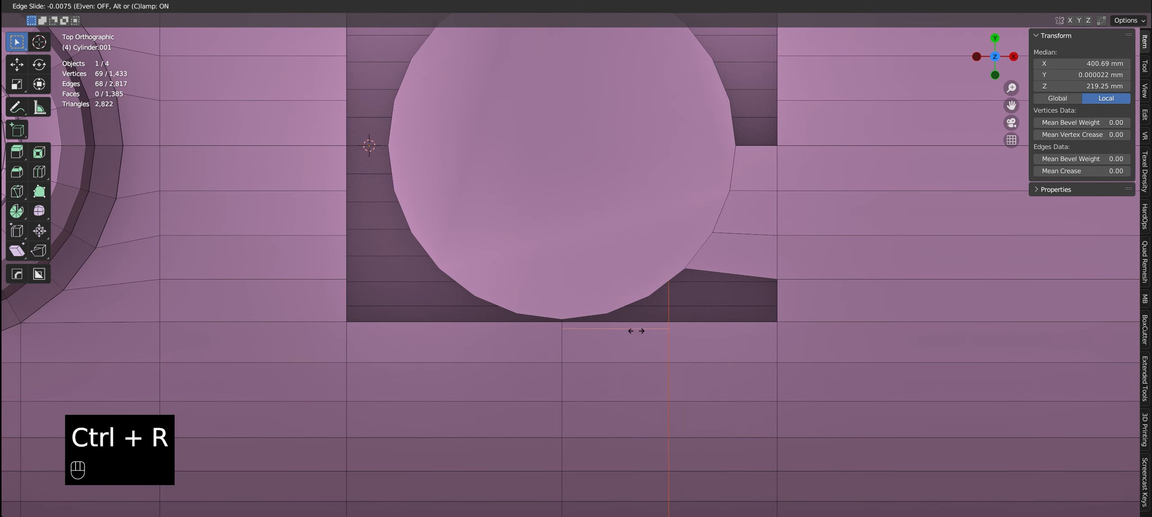
pyautogui.keyDown('ctrl'); pyautogui.click(608, 317); pyautogui.keyUp('ctrl')
pyautogui.hotkey('ctrl', 'r')
pyautogui.click(677, 333)
pyautogui.click(648, 296)
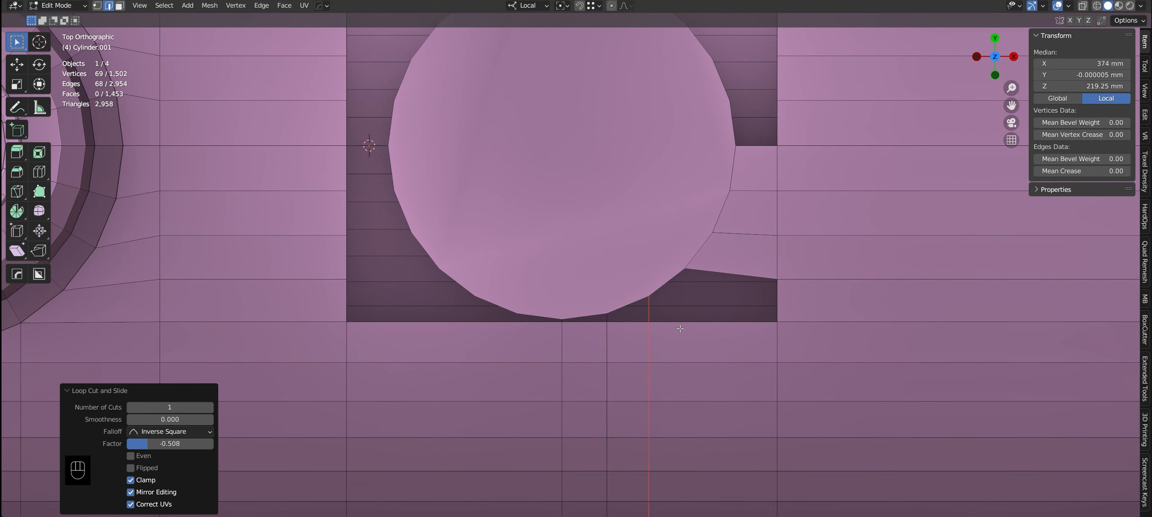
# Add a third edge loop aligned with the circle's next vertex and fill the remaining faces in that quarter of the opening
pyautogui.click(589, 325)
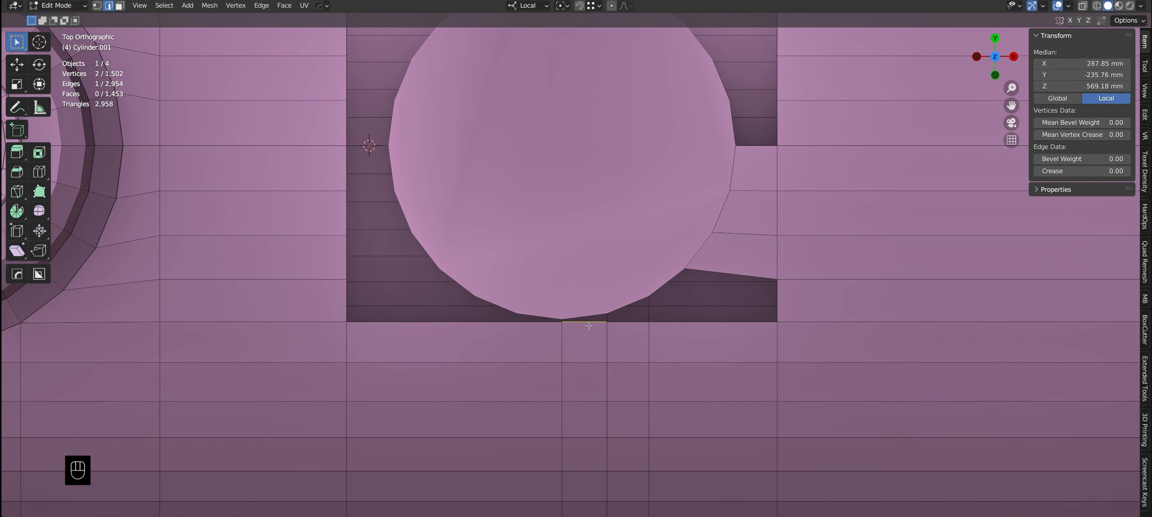
pyautogui.hotkey('ctrl', 'r')
pyautogui.click(698, 327)
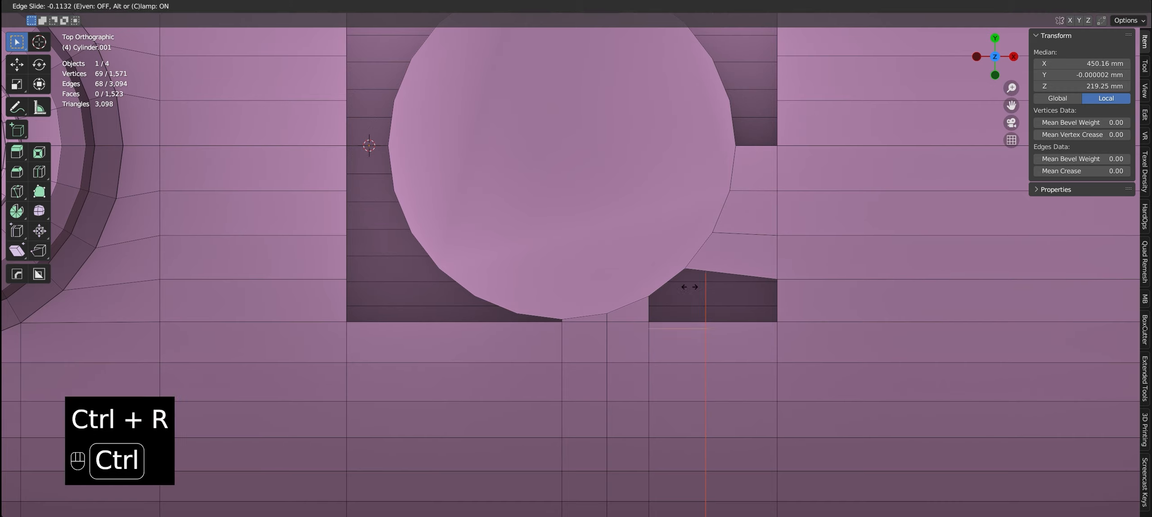
pyautogui.keyDown('ctrl'); pyautogui.click(686, 281); pyautogui.keyUp('ctrl')
pyautogui.click(649, 308)
pyautogui.press('f')
pyautogui.press('f')
# Add three edge loops on the rear-dome side of the circle's centre, each aligned with a vertex of the circle
pyautogui.keyDown('shift'); pyautogui.moveTo(681, 329); pyautogui.dragTo(803, 339, button='middle'); pyautogui.keyUp('shift')
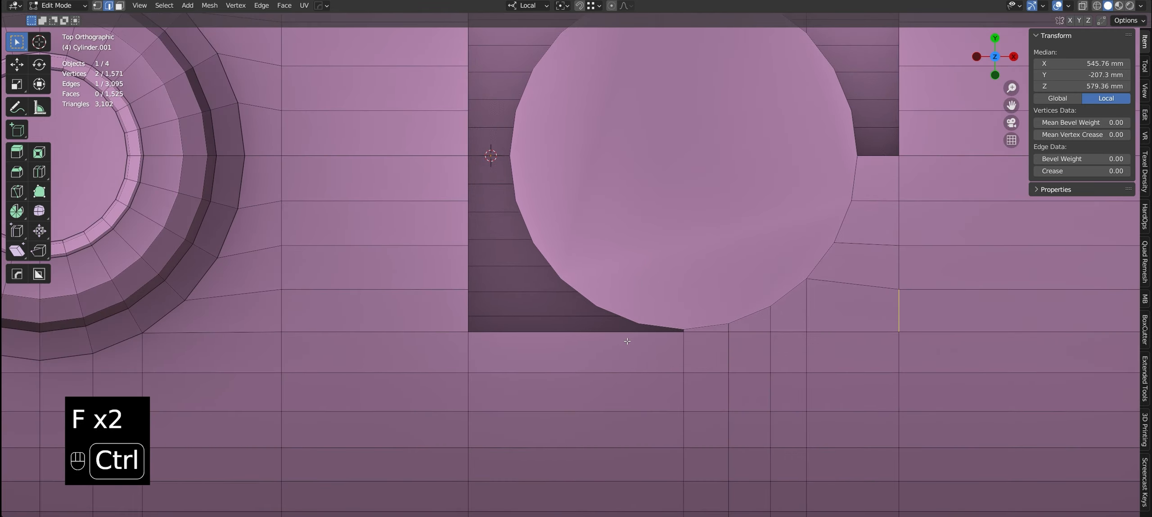
pyautogui.hotkey('ctrl', 'r')
pyautogui.click(628, 337)
pyautogui.keyDown('ctrl'); pyautogui.click(639, 324); pyautogui.keyUp('ctrl')
pyautogui.hotkey('ctrl', 'r')
pyautogui.click(597, 319)
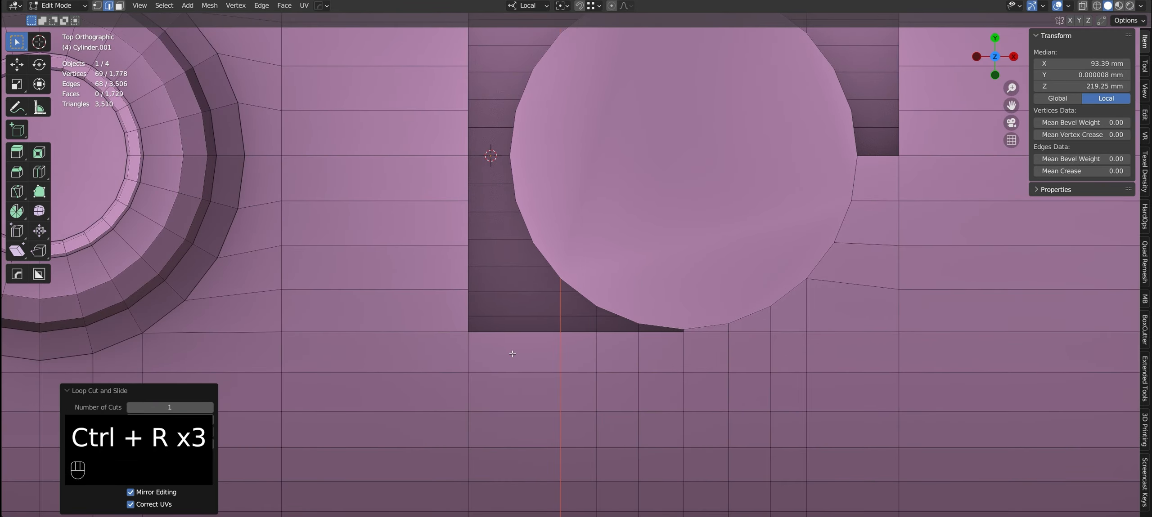
pyautogui.click(561, 356)
# Fill the faces between the circle and the opening in the quarter nearest the rear dome
pyautogui.click(684, 331)
pyautogui.scroll(5, 683, 332)
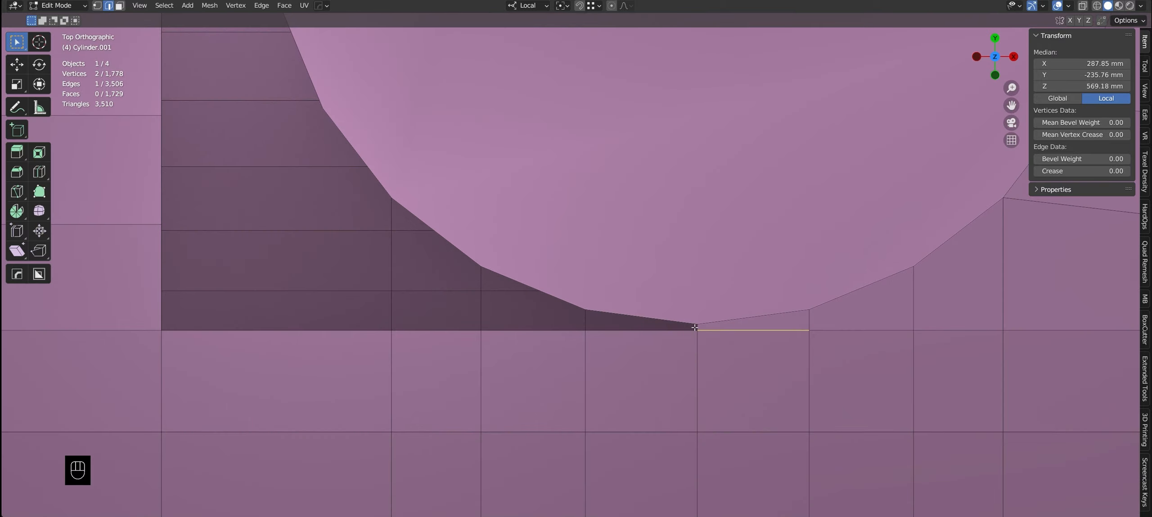
pyautogui.scroll(-5, 715, 353)
pyautogui.press('f')
pyautogui.press('f')
pyautogui.press('f')
pyautogui.keyDown('shift'); pyautogui.moveTo(556, 329); pyautogui.dragTo(575, 255, button='middle'); pyautogui.keyUp('shift')
pyautogui.press('f')
pyautogui.press('f')
pyautogui.press('f')
pyautogui.press('f')
pyautogui.scroll(-6, 561, 347)
# Mirror the tank mesh across its lengthwise centre to complete the other half of the circle's surround
pyautogui.hotkey('alt', 'z')
pyautogui.hotkey('alt', 'z')
pyautogui.press('Tab')
pyautogui.hotkey('alt', 'x')
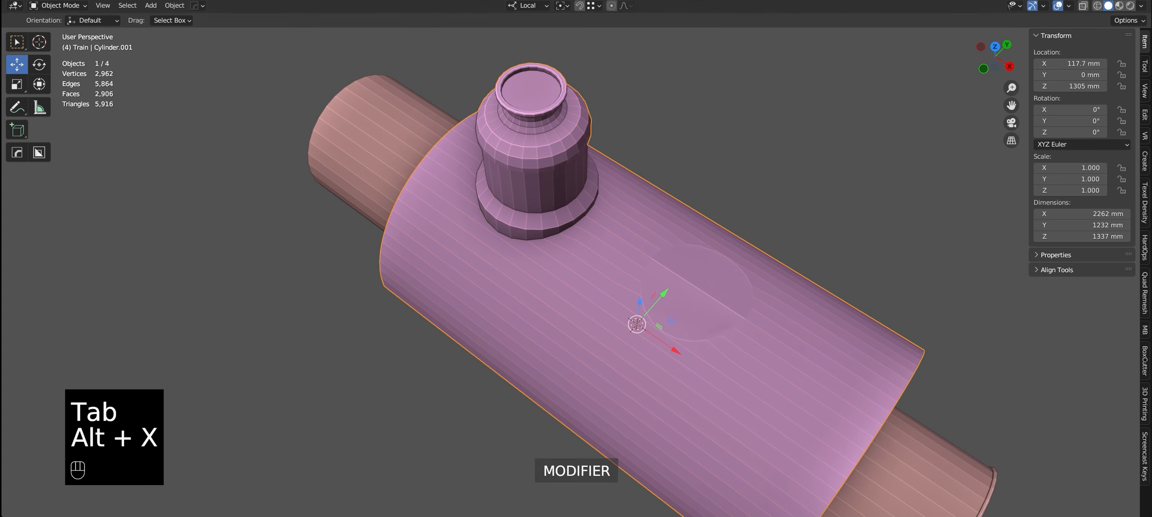
# Dissolve the centre edge crossing the circle and select the circle's face, aligned with the front blueprint
pyautogui.press('Tab')
pyautogui.scroll(3, 706, 328)
pyautogui.press('2')
pyautogui.hotkey('ctrl', 'x')
pyautogui.press('3')
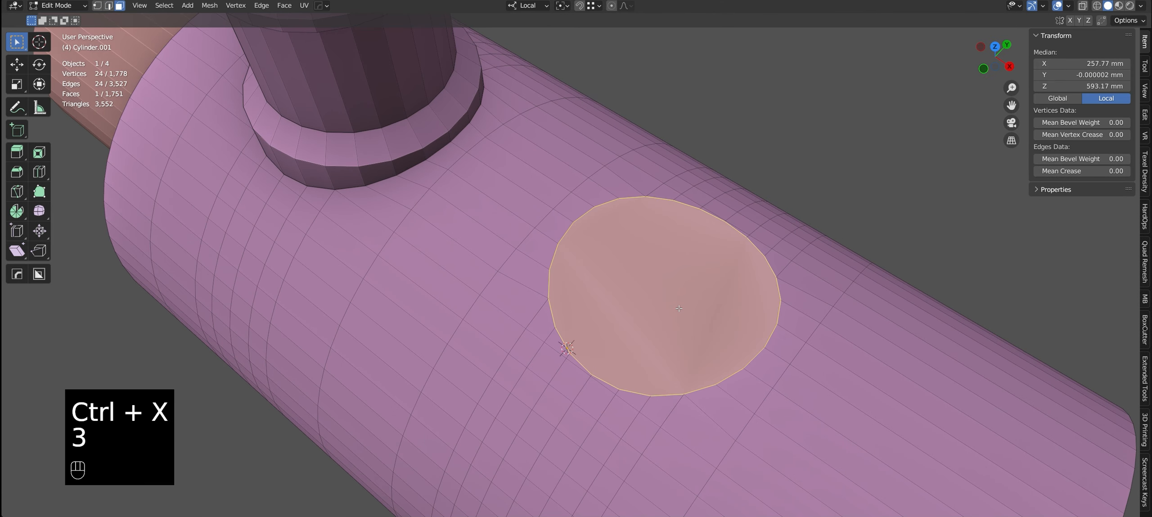
pyautogui.press('KP_1')
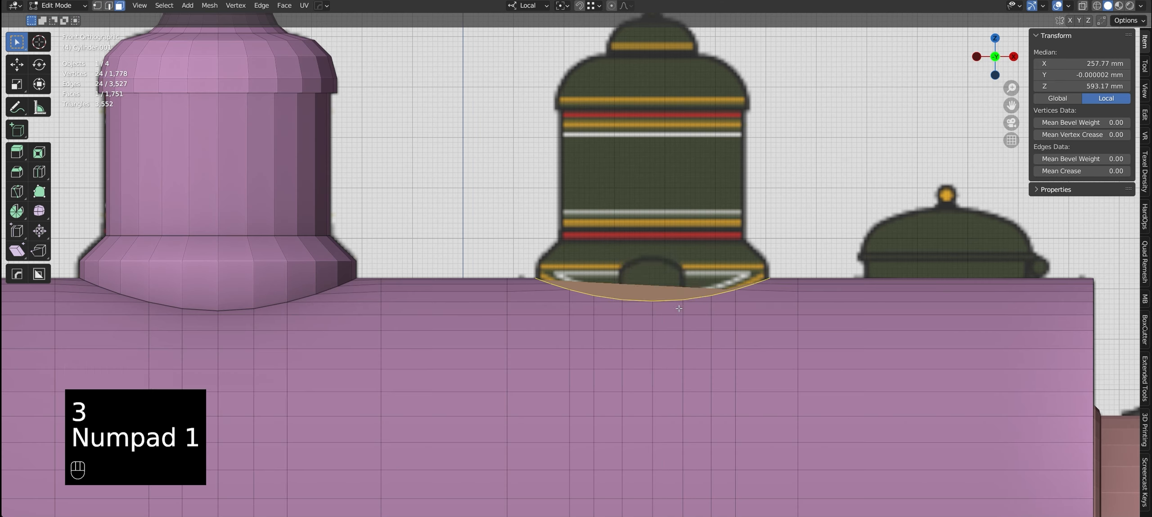
# Extrude the circle face up about 42 mm, flatten it along Z and raise it to the top of the dome's flared base band
pyautogui.press('space')
pyautogui.click(660, 281)
pyautogui.scroll(2, 660, 280)
pyautogui.press('e')
pyautogui.click(663, 250)
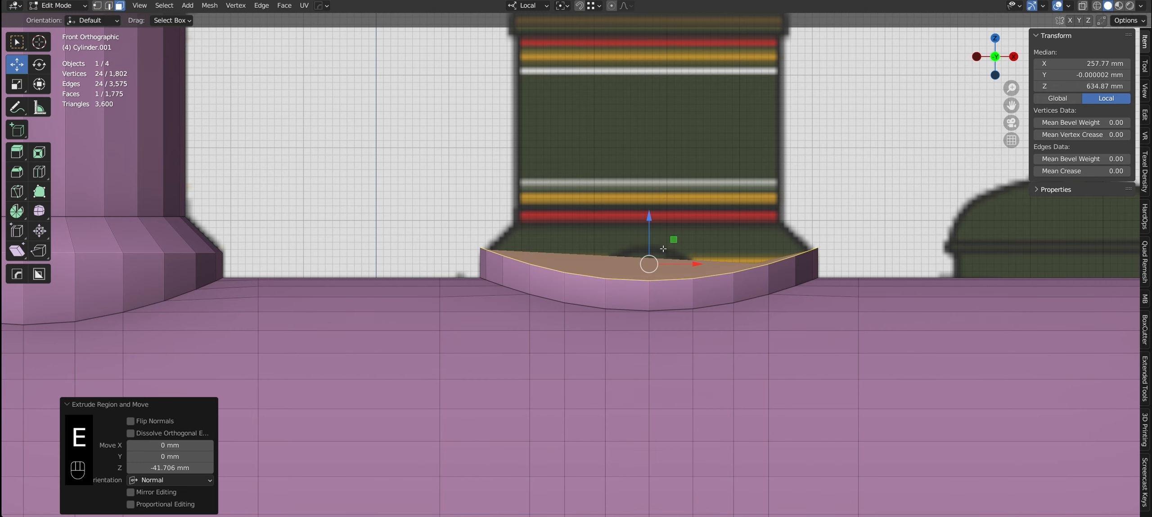
pyautogui.press('s')
pyautogui.press('z')
pyautogui.press('0')
pyautogui.press('Return')
pyautogui.scroll(2, 662, 249)
pyautogui.moveTo(655, 262); pyautogui.dragTo(652, 230)
# Extrude the face up about 48 mm and scale it to about 0.793 to taper the base into the dome's cylindrical body
pyautogui.hotkey('alt', 'z')
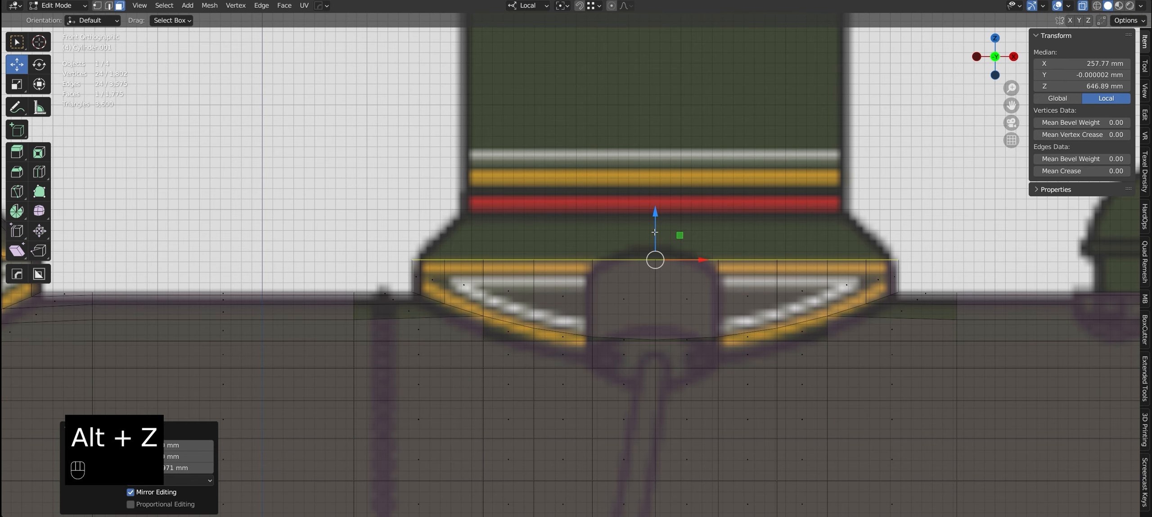
pyautogui.press('e')
pyautogui.click(655, 187)
pyautogui.press('s')
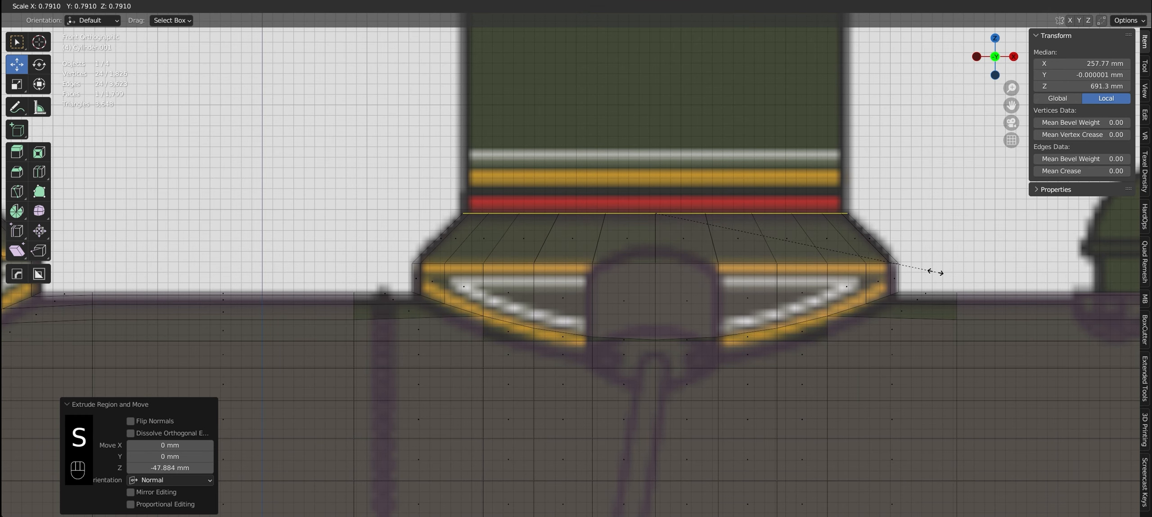
pyautogui.click(936, 272)
# Extrude the dome body up about 260 mm to the cap line and widen a new extrusion there to match the cap's rim
pyautogui.scroll(-3, 684, 325)
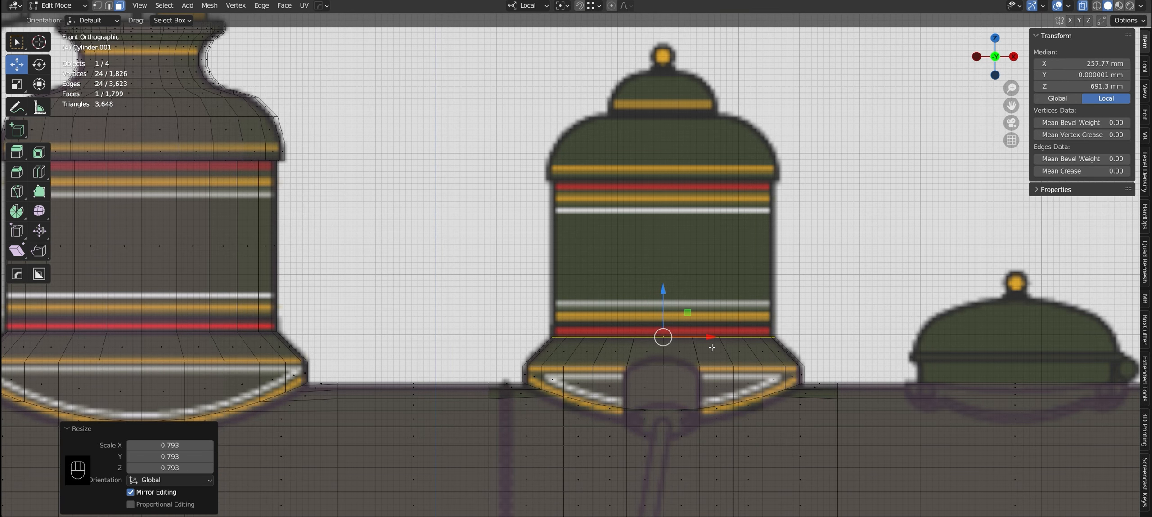
pyautogui.press('e')
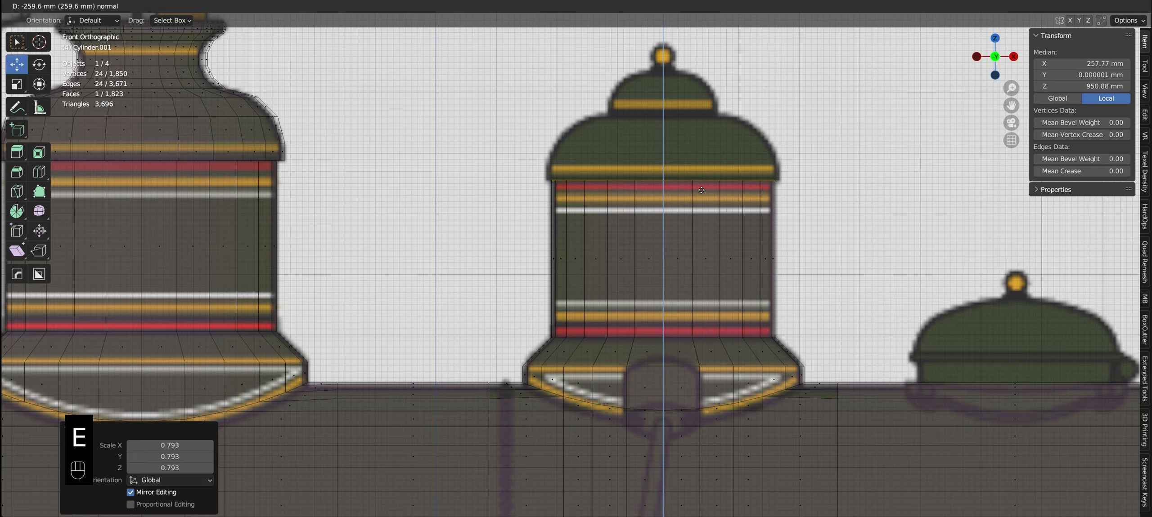
pyautogui.click(712, 195)
pyautogui.press('1')
pyautogui.scroll(5, 742, 208)
pyautogui.press('e')
pyautogui.click(742, 208)
pyautogui.press('s')
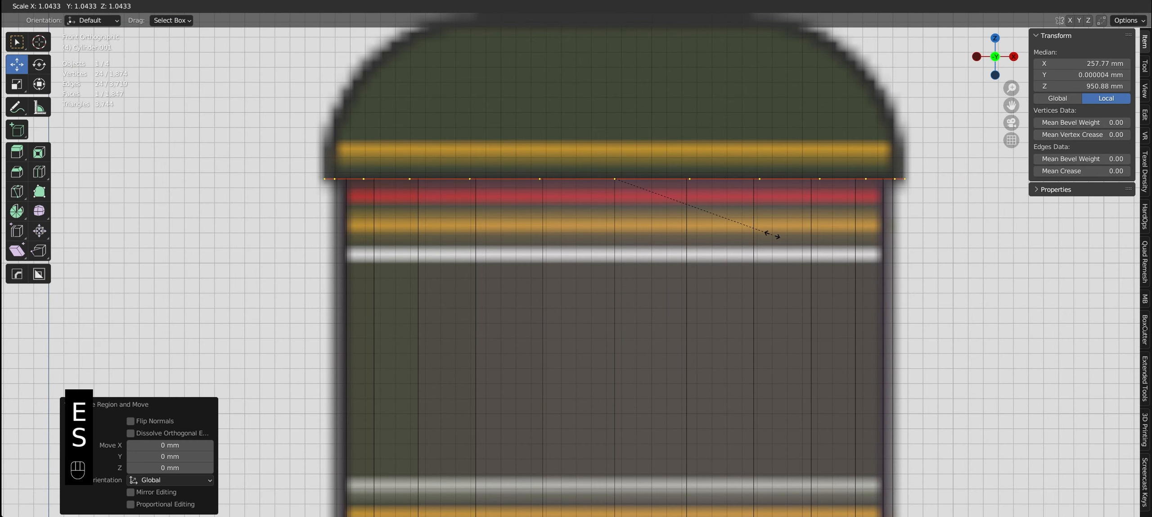
pyautogui.click(763, 228)
# Extrude the cap up about 103 mm and bevel its top edge into a rounded shoulder following the blueprint
pyautogui.scroll(-3, 764, 229)
pyautogui.press('e')
pyautogui.click(654, 266)
pyautogui.scroll(-3, 628, 276)
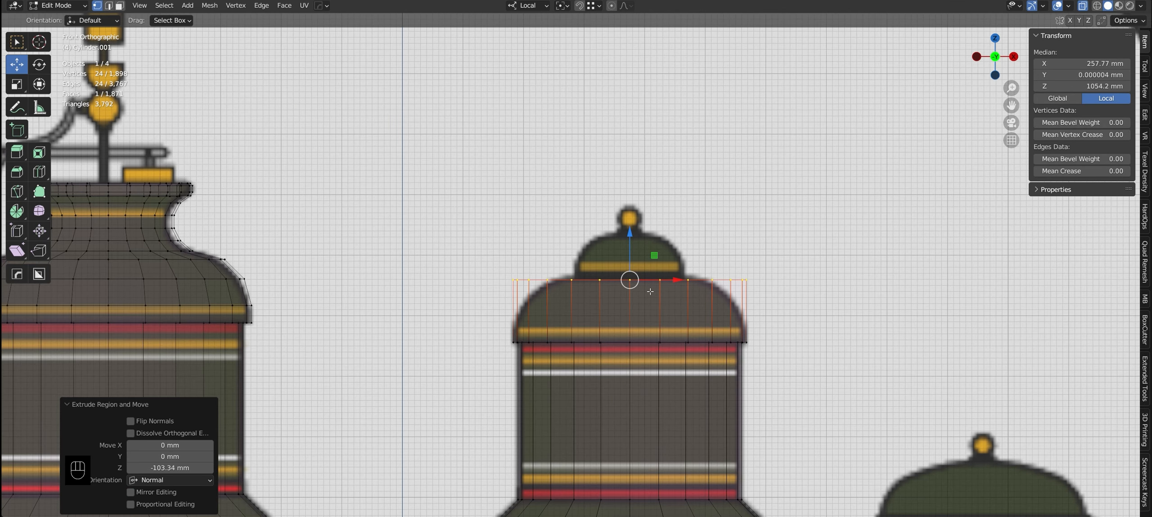
pyautogui.scroll(4, 617, 267)
pyautogui.hotkey('ctrl', 'b')
pyautogui.scroll(1, 760, 370)
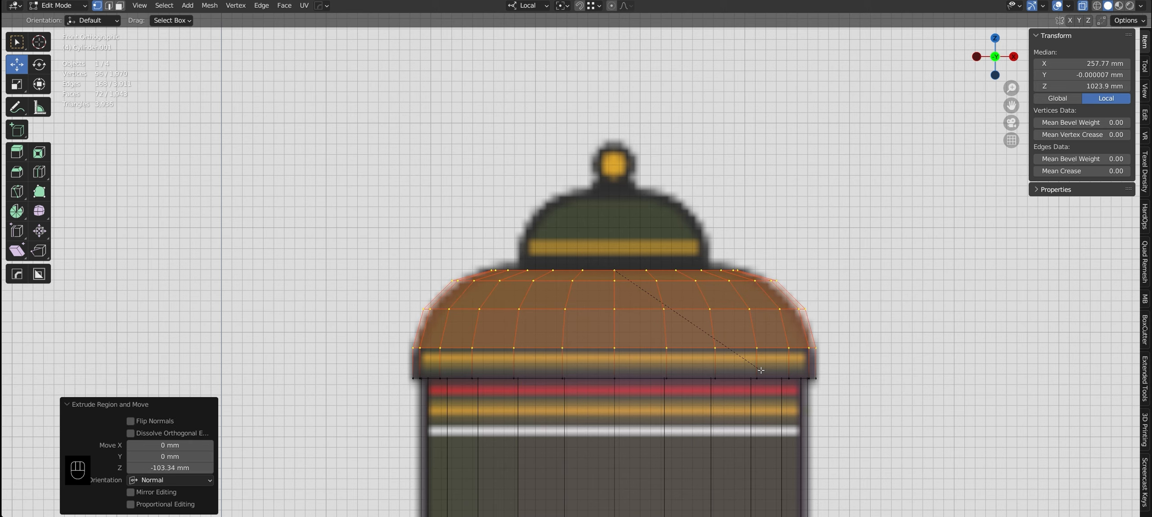
pyautogui.click(760, 371)
# Select the cap's top face and inset it to the width of the small lid above
pyautogui.moveTo(477, 213); pyautogui.dragTo(747, 276)
pyautogui.scroll(-5, 767, 279)
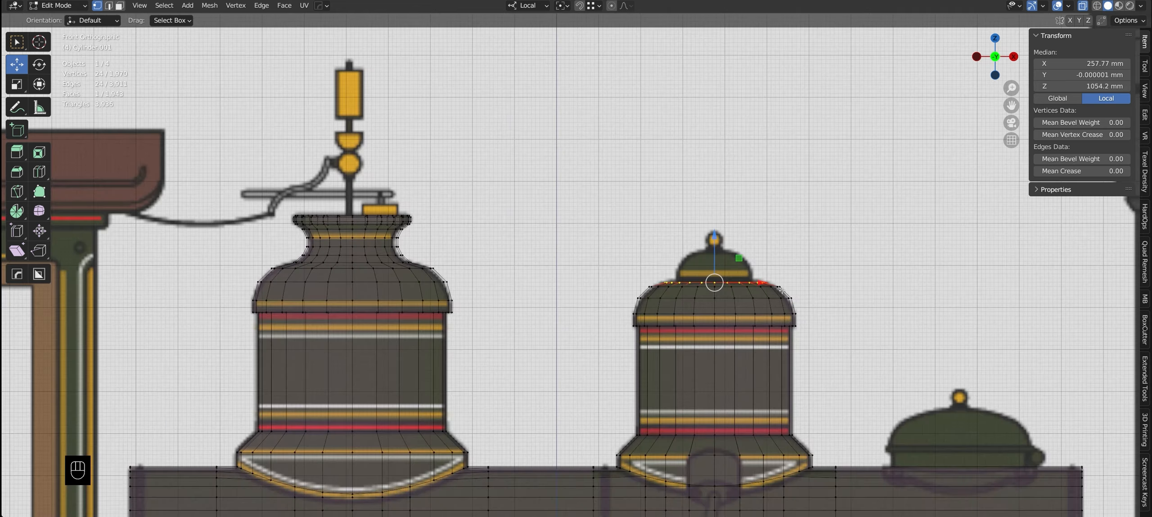
pyautogui.scroll(6, 761, 279)
pyautogui.press('i')
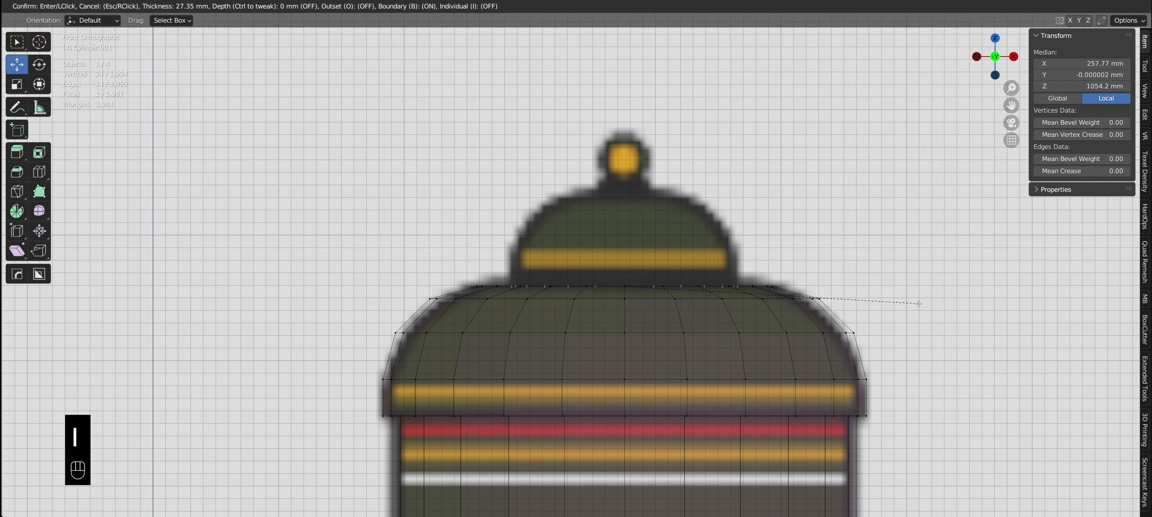
pyautogui.click(918, 303)
# Extrude the small lid up about 73 mm and bevel its top edge 53.8 mm with 3 segments
pyautogui.press('e')
pyautogui.click(752, 229)
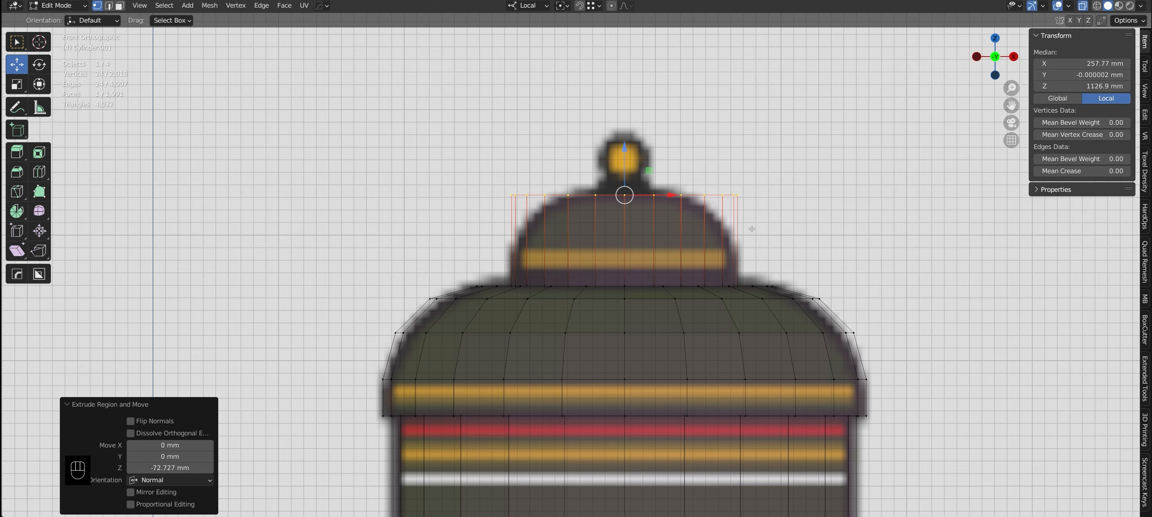
pyautogui.hotkey('ctrl', 'b')
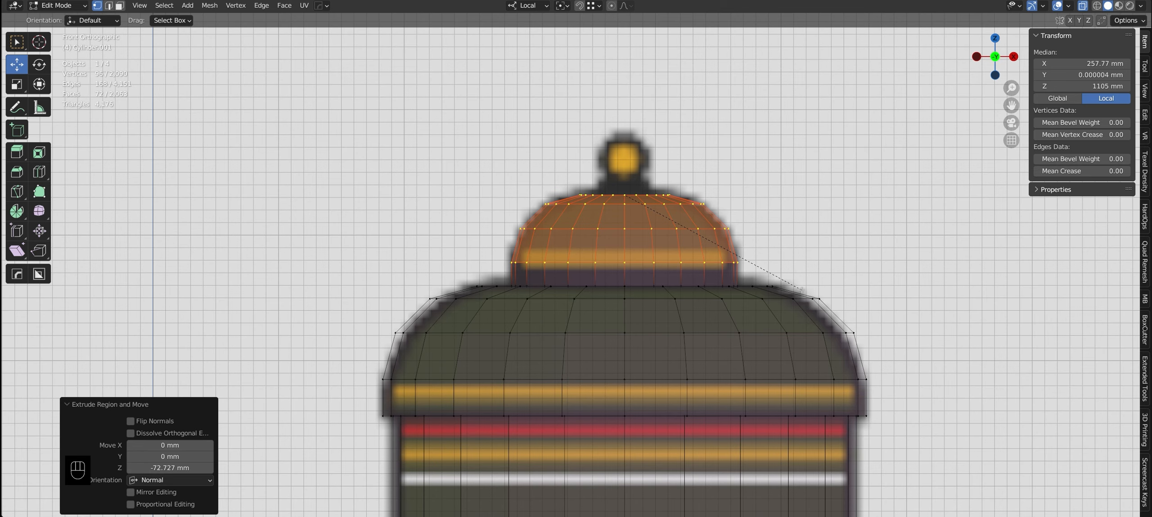
pyautogui.click(801, 290)
pyautogui.scroll(3, 596, 316)
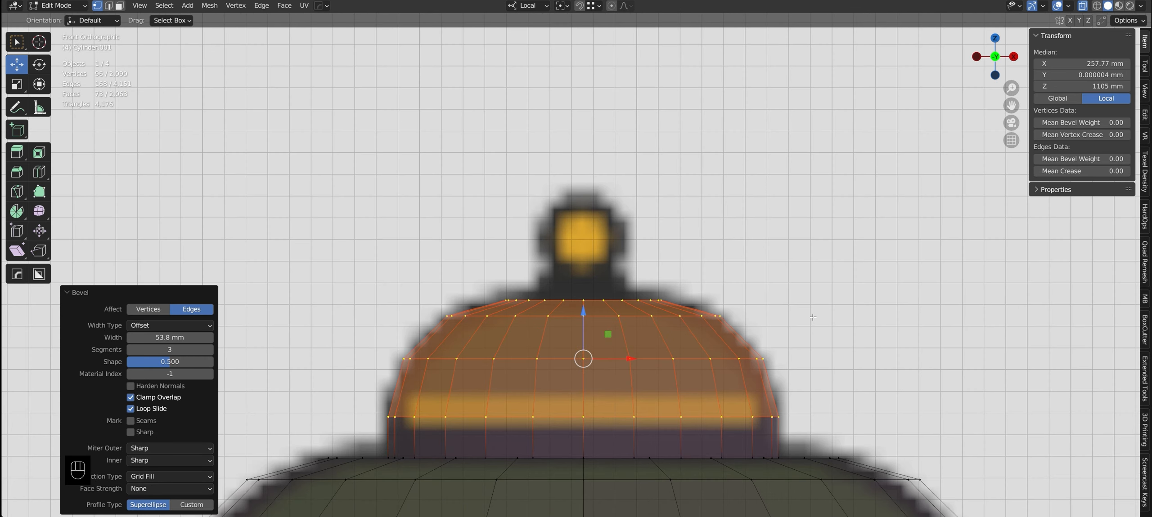
pyautogui.press('e')
pyautogui.hotkey('ctrl', 'z')
pyautogui.hotkey('ctrl', 'z')
# Inset the lid's top face, raise it about 8.6 mm and scale it to 0.573 to match the knob's neck
pyautogui.press('i')
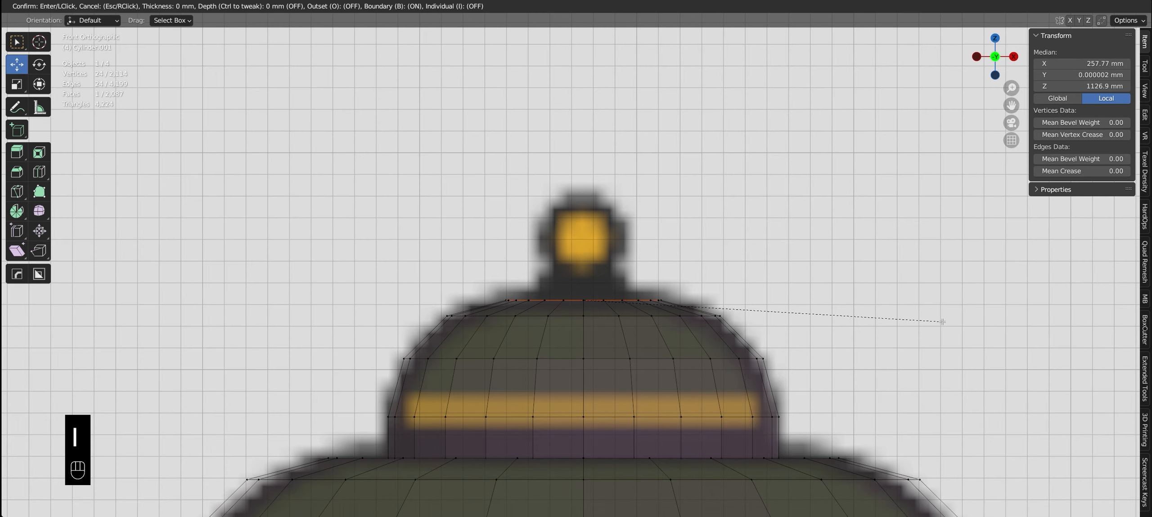
pyautogui.click(867, 317)
pyautogui.moveTo(583, 255); pyautogui.dragTo(584, 236)
pyautogui.press('s')
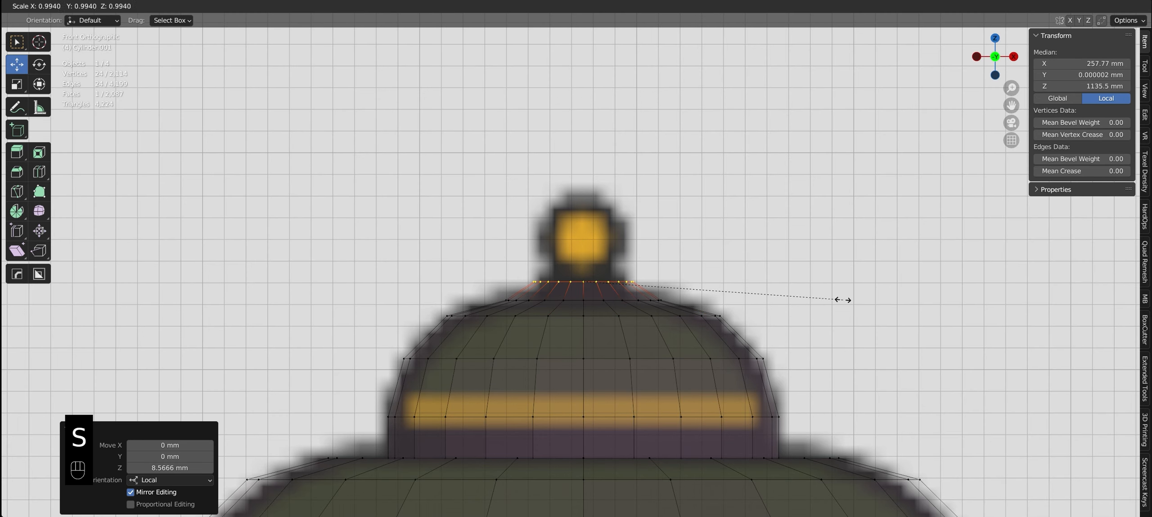
pyautogui.click(734, 289)
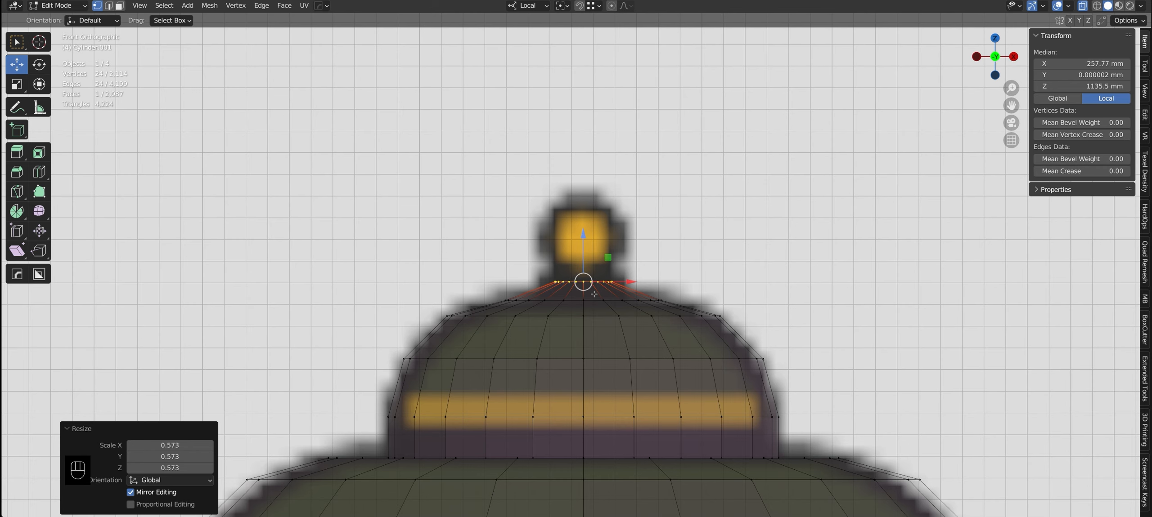
# Extrude the neck up about 33 mm for the knob and add one edge loop near its base
pyautogui.press('e')
pyautogui.click(595, 222)
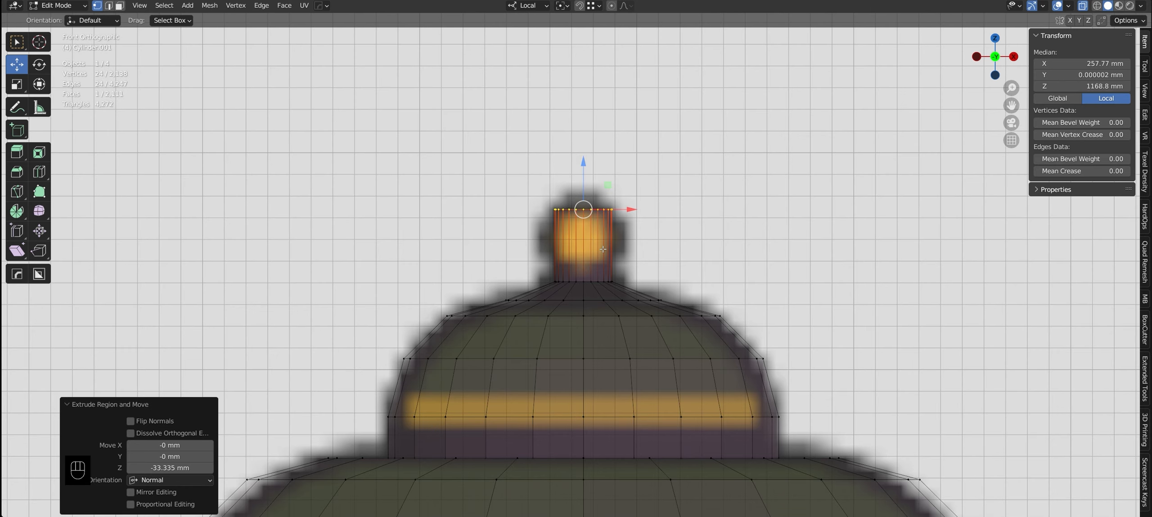
pyautogui.hotkey('ctrl', 'r')
pyautogui.click(603, 249)
pyautogui.click(604, 278)
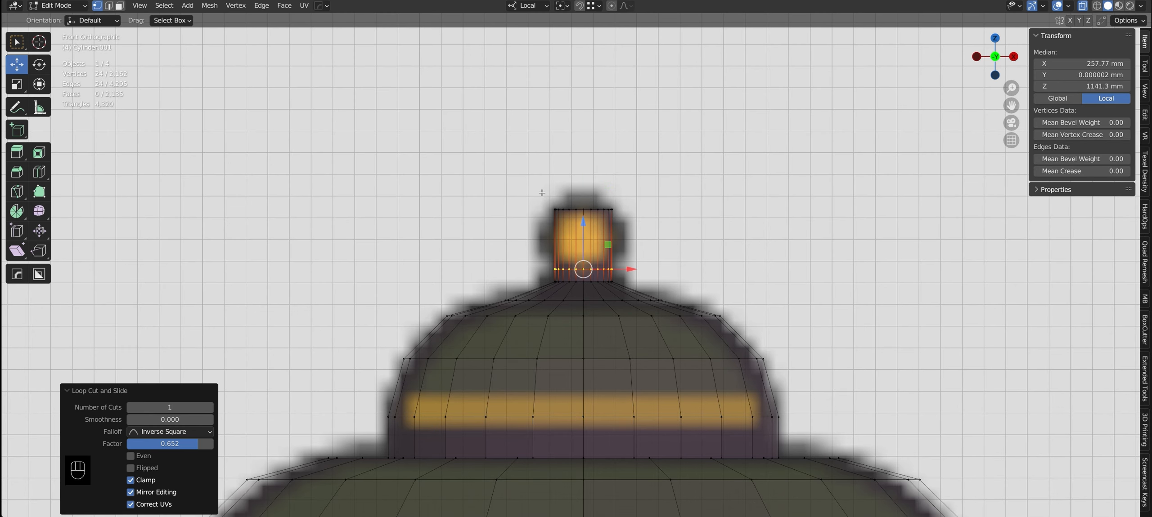
# Raise the knob's top vertices about 6.9 mm to the blueprint's outer outline
pyautogui.click(583, 167)
pyautogui.moveTo(550, 204); pyautogui.dragTo(620, 216)
pyautogui.moveTo(583, 177); pyautogui.dragTo(583, 163)
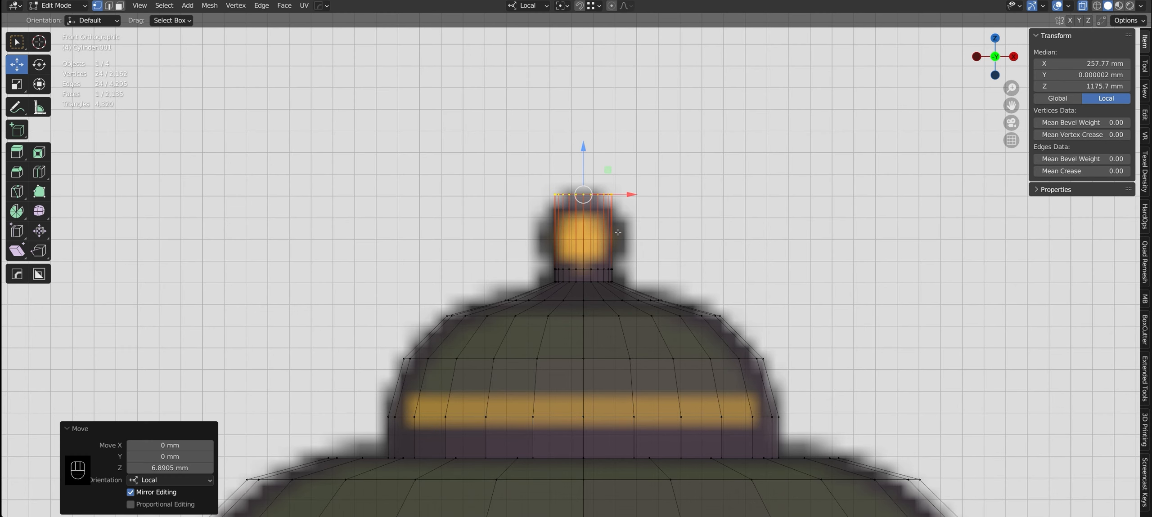
# Add an edge loop around the knob's middle, scale it outward and bevel it to round the knob
pyautogui.hotkey('ctrl', 'r')
pyautogui.click(615, 237)
pyautogui.click(615, 236)
pyautogui.press('s')
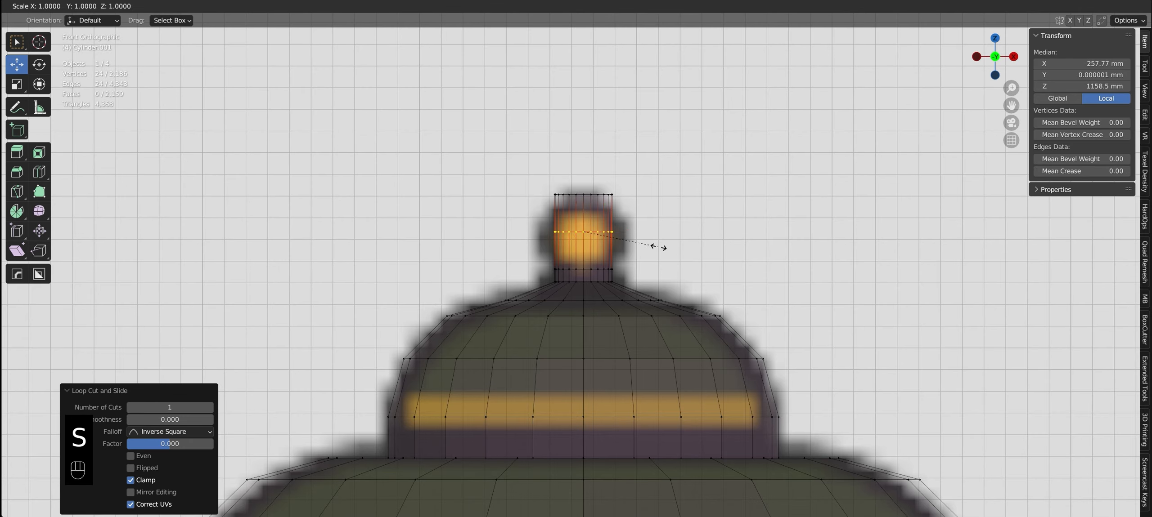
pyautogui.click(787, 274)
pyautogui.hotkey('ctrl', 'b')
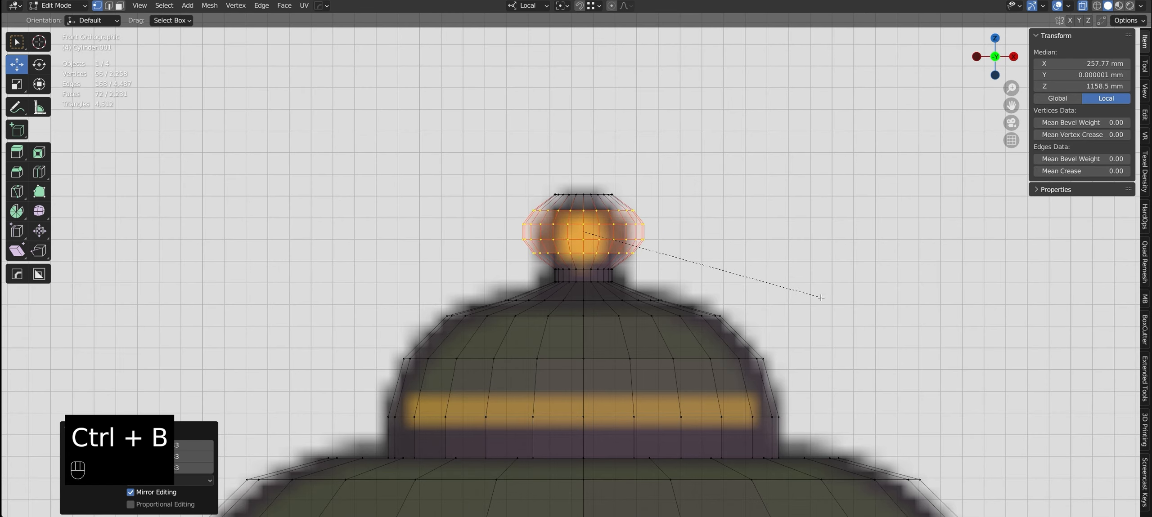
pyautogui.click(857, 313)
# Merge all of the tank mesh's vertices by distance
pyautogui.press('1')
pyautogui.press('a')
pyautogui.press('m')
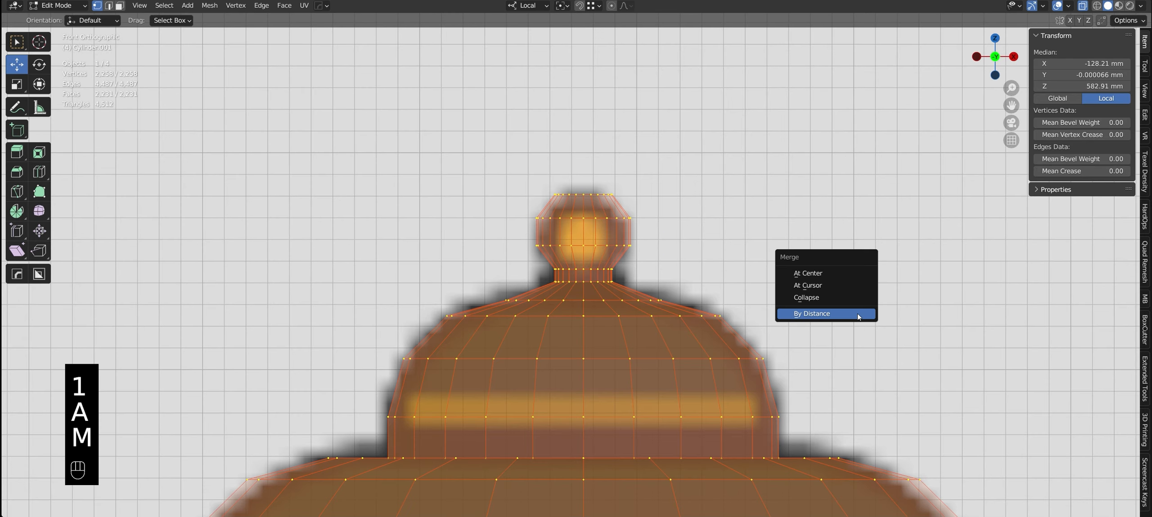
pyautogui.click(823, 317)
pyautogui.click(823, 316)
# Examine the second dome on the tank in solid shading and against the blueprint
pyautogui.scroll(-8, 603, 239)
pyautogui.press('Tab')
pyautogui.hotkey('alt', 'z')
pyautogui.moveTo(604, 246); pyautogui.dragTo(780, 317, button='middle')
pyautogui.scroll(-3, 595, 321)
pyautogui.press('KP_1')
pyautogui.press('Tab')
pyautogui.hotkey('alt', 'z')
pyautogui.scroll(2, 666, 245)
pyautogui.scroll(3, 666, 244)
# Select the outer and inner edge loops at the smokebox end of the saddle tank
pyautogui.press('2')
pyautogui.hotkey('alt', 'z')
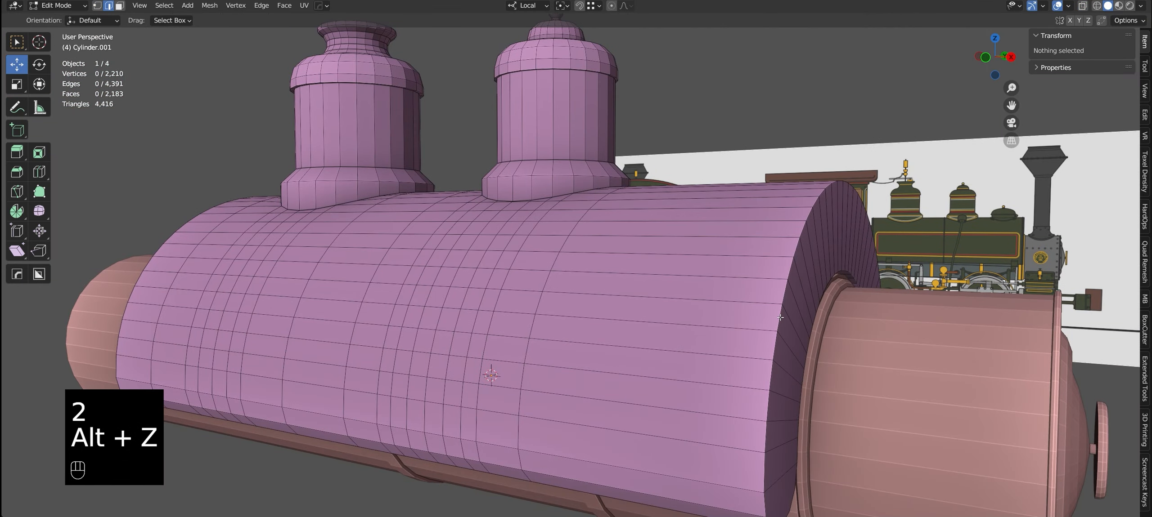
pyautogui.press('2')
pyautogui.keyDown('alt'); pyautogui.click(781, 318); pyautogui.keyUp('alt')
pyautogui.hotkey('alt', 'z')
pyautogui.scroll(5, 799, 400)
pyautogui.keyDown('alt'); pyautogui.keyDown('shift'); pyautogui.click(751, 375); pyautogui.keyUp('shift'); pyautogui.keyUp('alt')
pyautogui.scroll(-6, 839, 393)
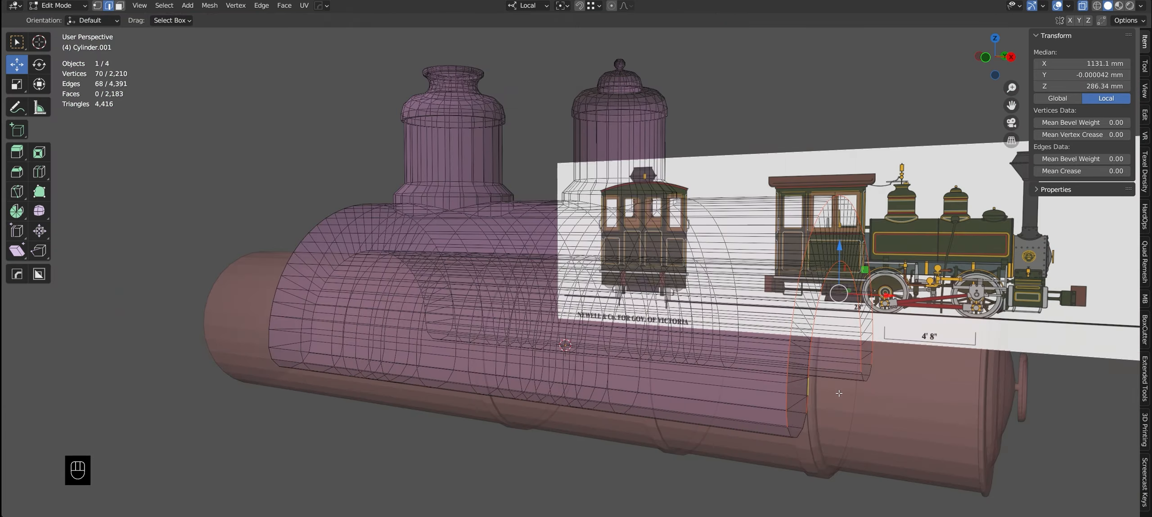
# Select the rim edge loops at both open ends of the saddle tank and bevel them slightly
pyautogui.scroll(5, 797, 427)
pyautogui.keyDown('alt'); pyautogui.keyDown('shift'); pyautogui.click(797, 439); pyautogui.keyUp('shift'); pyautogui.keyUp('alt')
pyautogui.scroll(-5, 797, 439)
pyautogui.scroll(4, 866, 378)
pyautogui.keyDown('alt'); pyautogui.keyDown('shift'); pyautogui.click(867, 378); pyautogui.keyUp('shift'); pyautogui.keyUp('alt')
pyautogui.scroll(-6, 866, 378)
pyautogui.moveTo(553, 331); pyautogui.dragTo(657, 352, button='middle')
pyautogui.scroll(4, 493, 420)
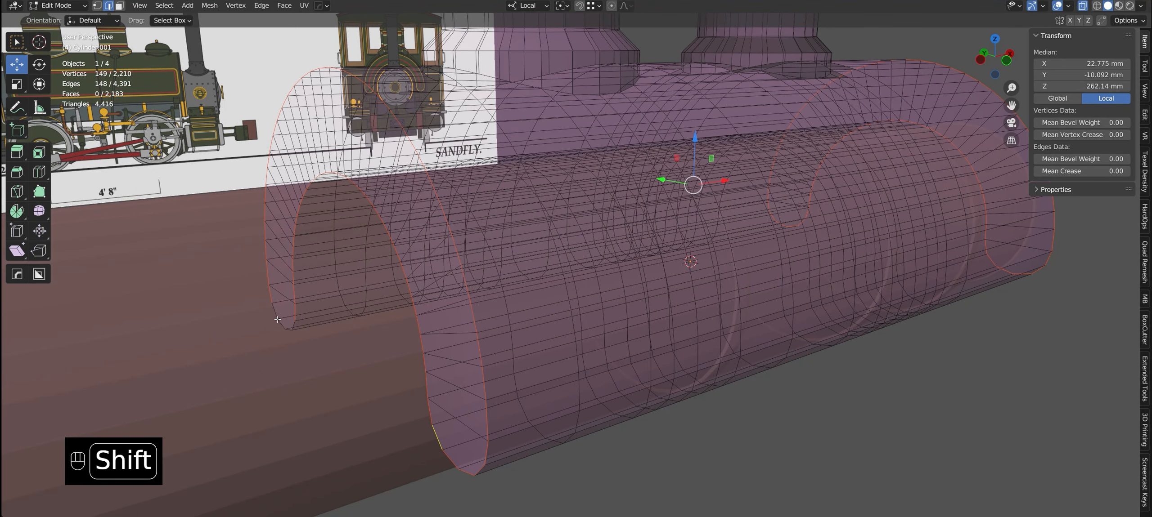
pyautogui.keyDown('alt'); pyautogui.keyDown('shift'); pyautogui.click(278, 319); pyautogui.keyUp('shift'); pyautogui.keyUp('alt')
pyautogui.scroll(-1, 350, 386)
pyautogui.press('KP_1')
pyautogui.keyDown('shift'); pyautogui.moveTo(941, 259); pyautogui.dragTo(290, 296, button='middle'); pyautogui.keyUp('shift')
pyautogui.scroll(1, 772, 178)
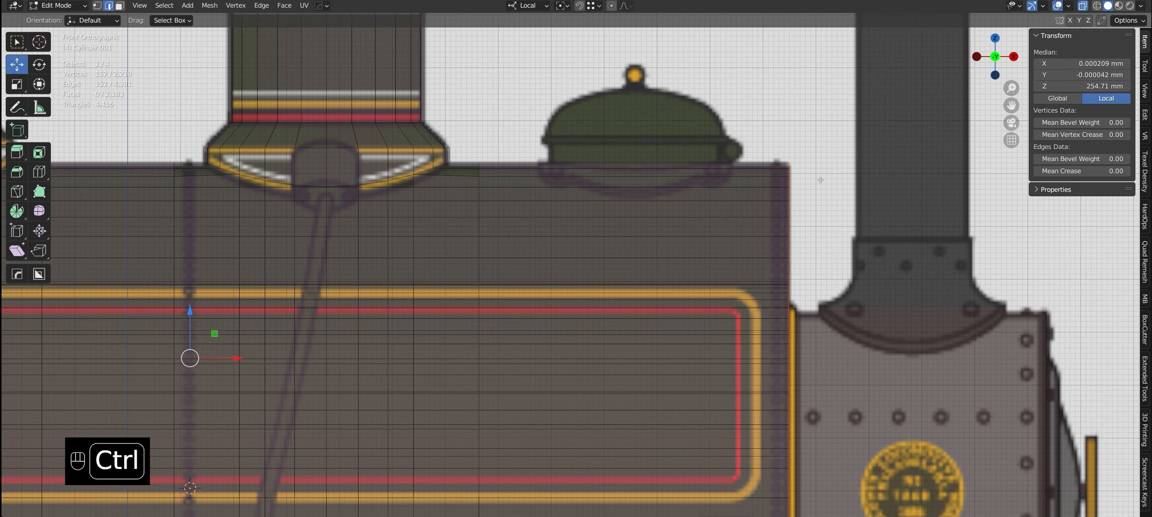
pyautogui.hotkey('ctrl', 'b')
pyautogui.click(827, 184)
pyautogui.hotkey('alt', 'z')
pyautogui.moveTo(826, 184); pyautogui.dragTo(717, 231, button='middle')
# Add a mesh cylinder with a 174 mm radius at X 959 mm, Z 1895 mm, aligned with the small front dome
pyautogui.press('Tab')
pyautogui.press('KP_1')
pyautogui.hotkey('alt', 'z')
pyautogui.hotkey('shift', 'a')
pyautogui.moveTo(503, 304)
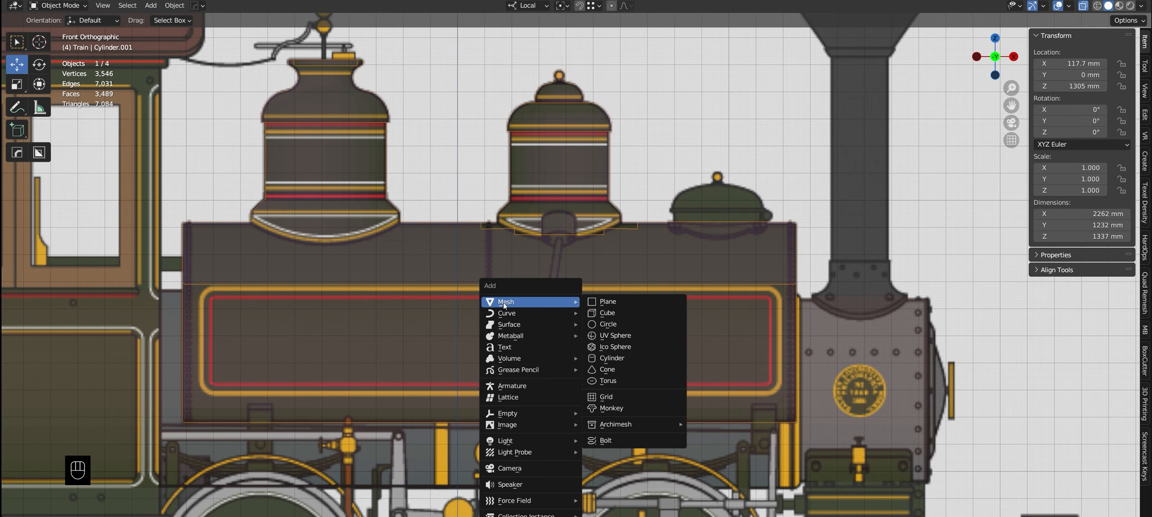
pyautogui.click(608, 358)
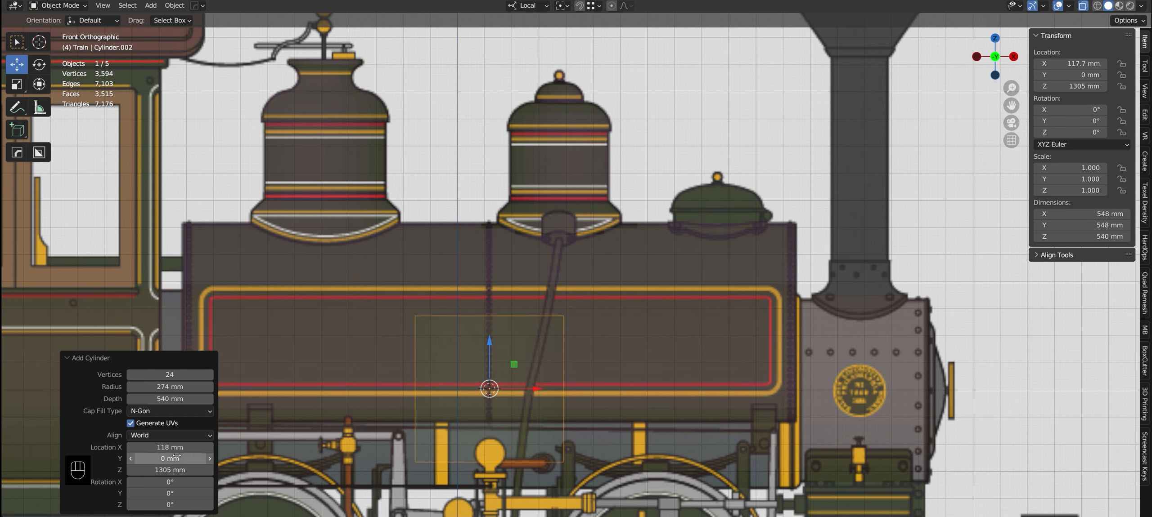
pyautogui.moveTo(173, 445); pyautogui.dragTo(200, 469)
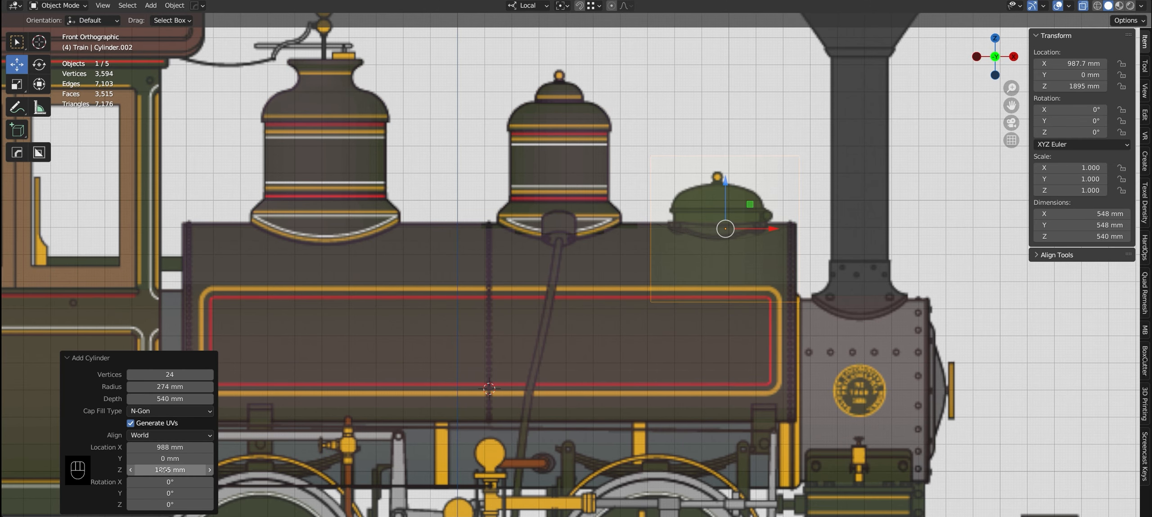
pyautogui.moveTo(173, 387); pyautogui.dragTo(148, 386)
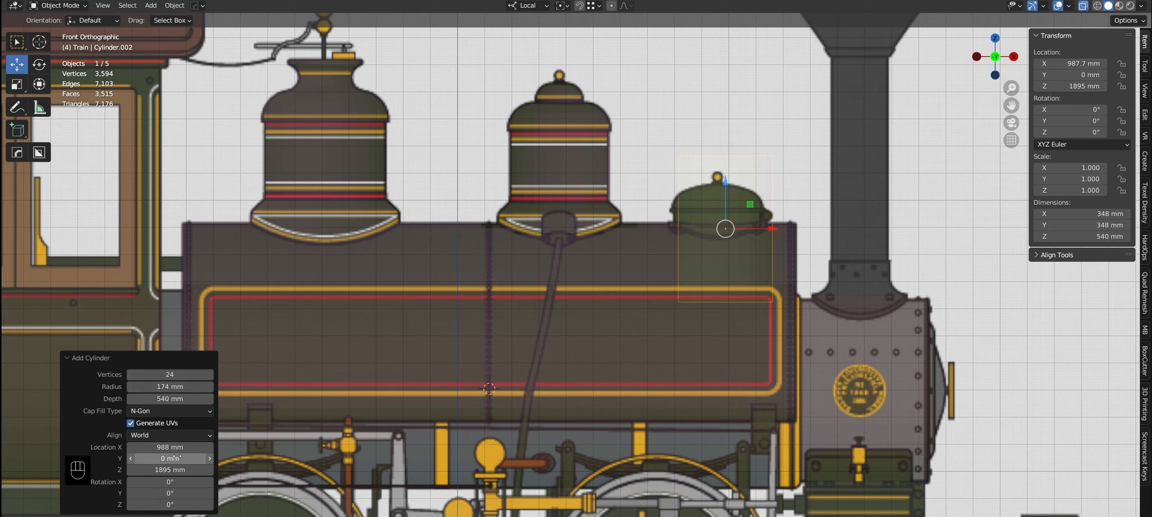
pyautogui.keyDown('shift'); pyautogui.moveTo(177, 447); pyautogui.dragTo(179, 448); pyautogui.keyUp('shift')
pyautogui.keyDown('shift'); pyautogui.moveTo(862, 310); pyautogui.dragTo(859, 310); pyautogui.keyUp('shift')
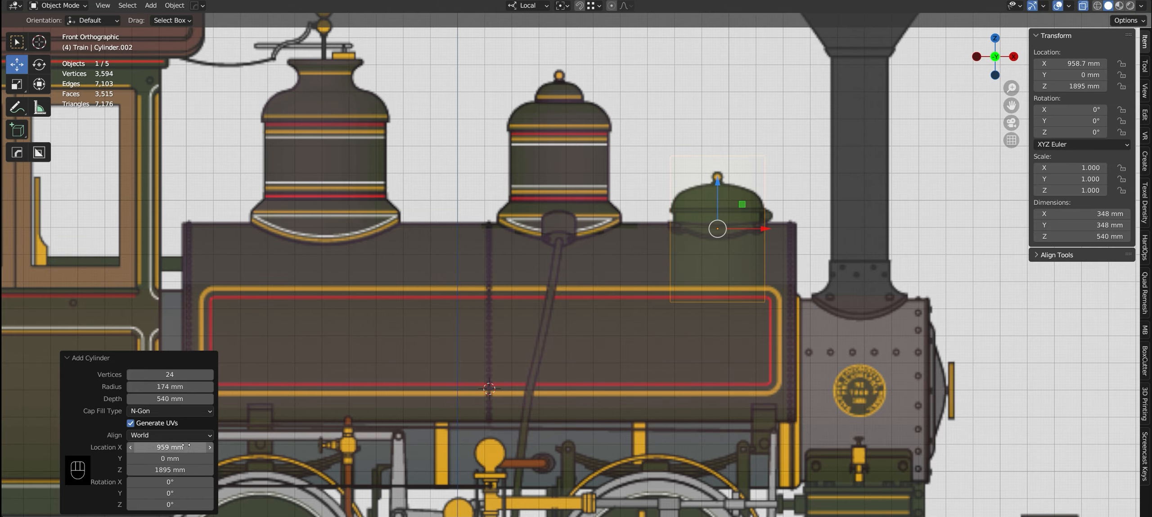
# Reduce the new cylinder to 20 vertices, comparing it with the neighbouring domes from above
pyautogui.hotkey('alt', 'z')
pyautogui.scroll(4, 740, 178)
pyautogui.press('KP_7')
pyautogui.scroll(2, 754, 269)
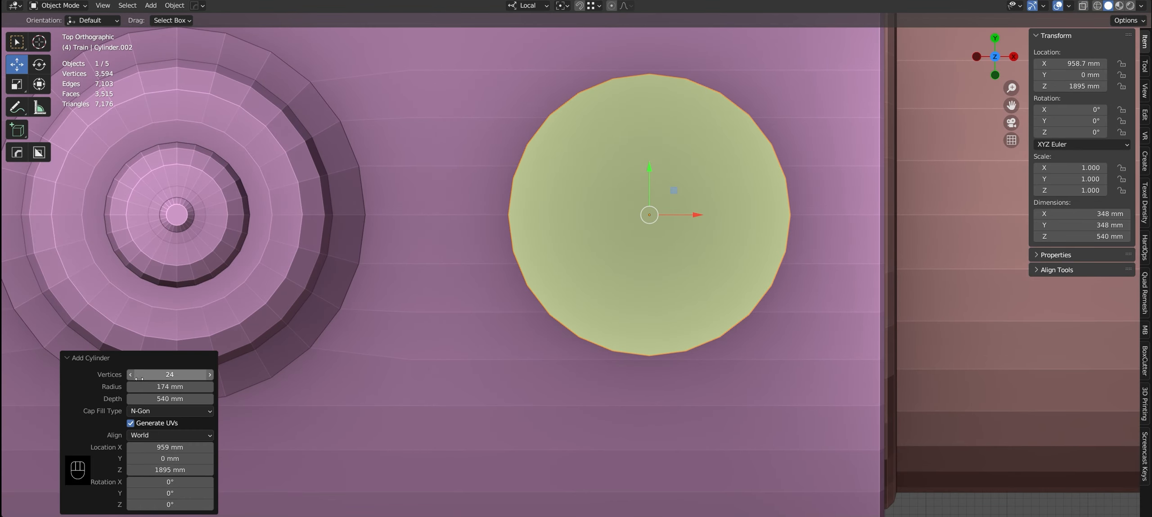
pyautogui.keyDown('alt'); pyautogui.moveTo(720, 315); pyautogui.dragTo(599, 165); pyautogui.keyUp('alt')
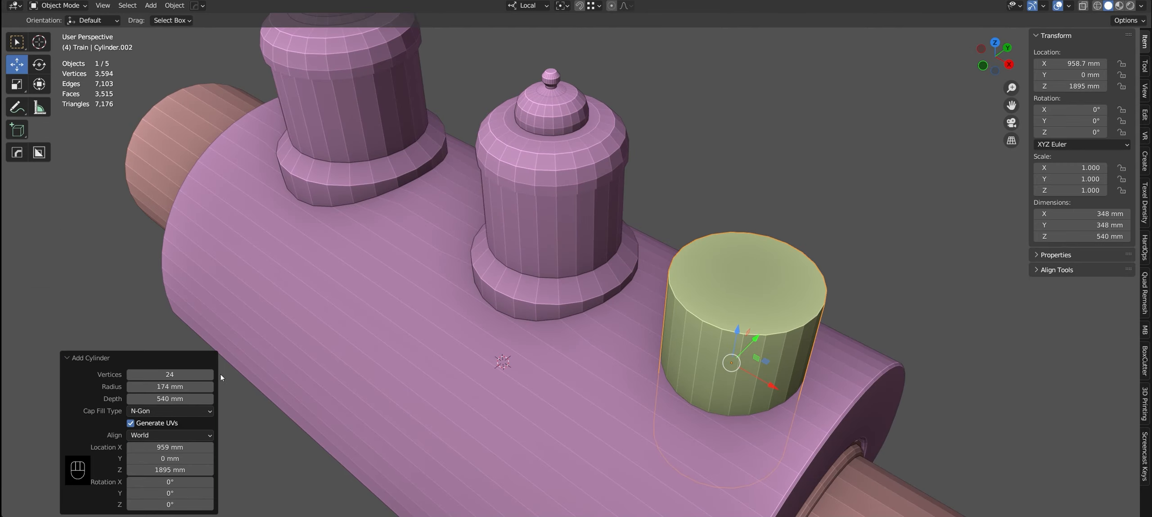
pyautogui.press('KP_7')
pyautogui.press('KP_7')
pyautogui.keyDown('alt'); pyautogui.keyDown('shift'); pyautogui.moveTo(696, 299); pyautogui.dragTo(705, 376); pyautogui.keyUp('shift'); pyautogui.keyUp('alt')
pyautogui.moveTo(175, 374); pyautogui.dragTo(161, 375)
pyautogui.scroll(3, 725, 233)
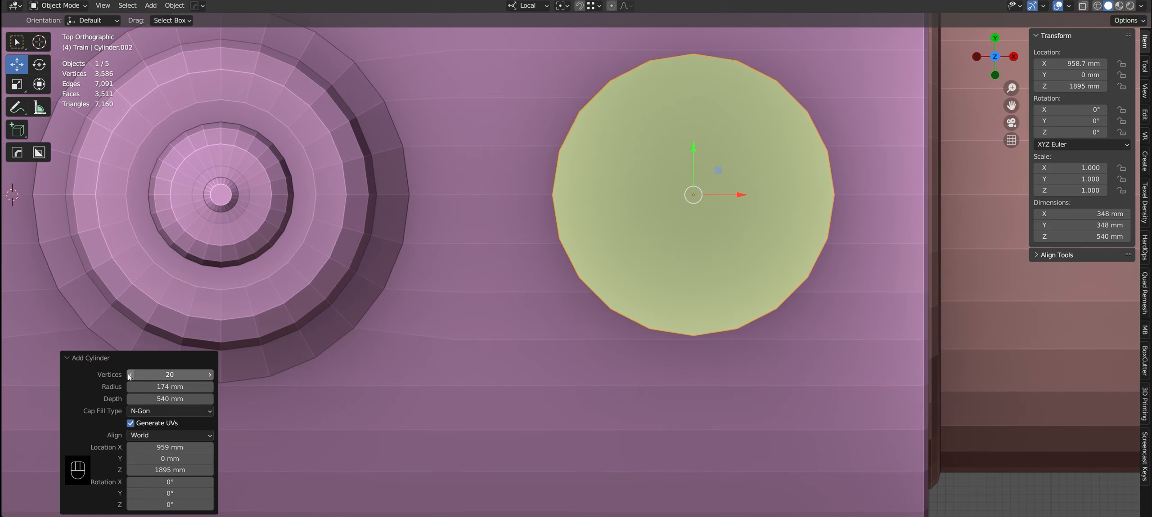
pyautogui.keyDown('alt'); pyautogui.moveTo(652, 189); pyautogui.dragTo(755, 144); pyautogui.keyUp('alt')
pyautogui.press('KP_7')
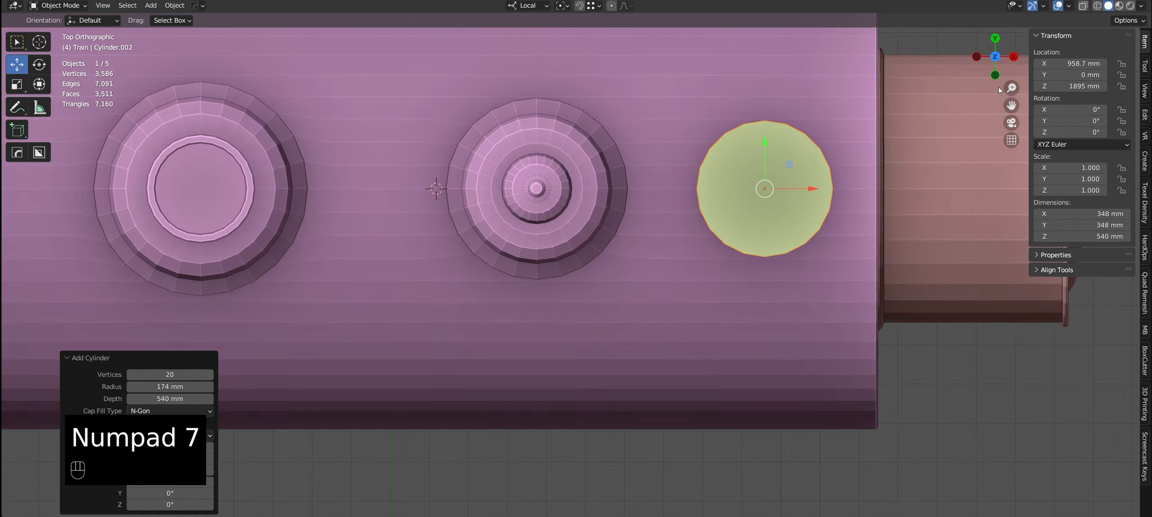
# Set the cylinder's radius to 163 mm and its depth to 160 mm to match the dome's base in the reference
pyautogui.press('KP_1')
pyautogui.hotkey('alt', 'z')
pyautogui.scroll(3, 792, 363)
pyautogui.keyDown('shift'); pyautogui.moveTo(759, 361); pyautogui.dragTo(738, 301, button='middle'); pyautogui.keyUp('shift')
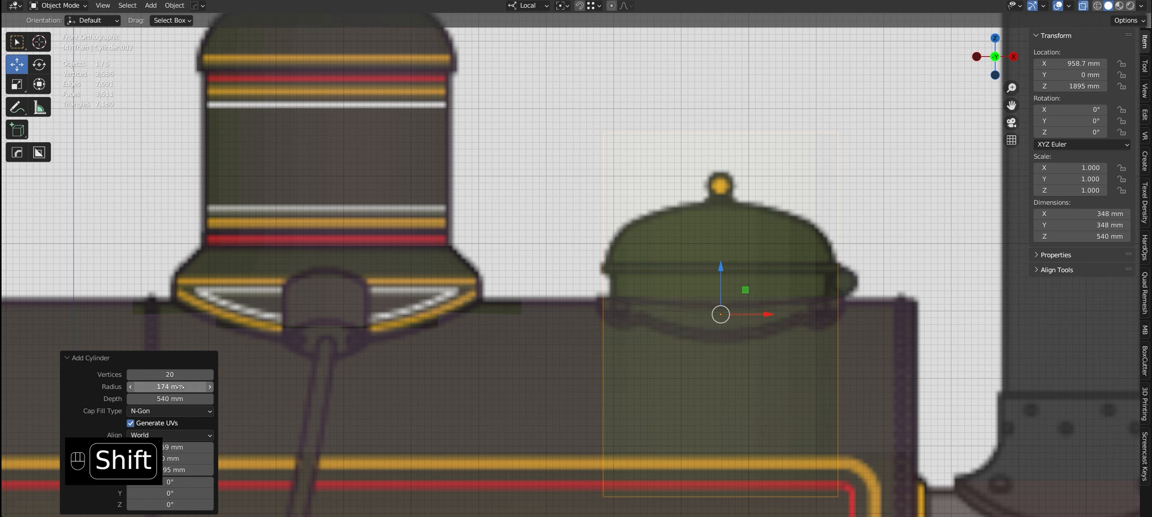
pyautogui.keyDown('shift'); pyautogui.moveTo(180, 387); pyautogui.dragTo(153, 399); pyautogui.keyUp('shift')
pyautogui.scroll(-3, 468, 314)
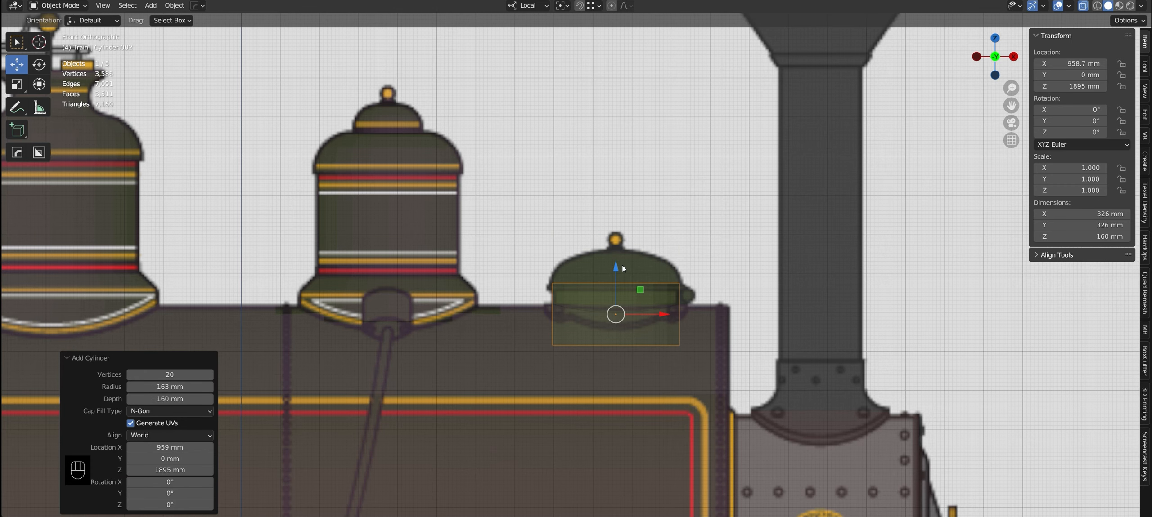
# Raise the cylinder above the tank to Z 2105 mm and delete everything except its bottom face
pyautogui.moveTo(616, 267); pyautogui.dragTo(616, 184)
pyautogui.press('Tab')
pyautogui.hotkey('alt', 'z')
pyautogui.hotkey('alt', 'z')
pyautogui.press('3')
pyautogui.moveTo(579, 260); pyautogui.dragTo(655, 282)
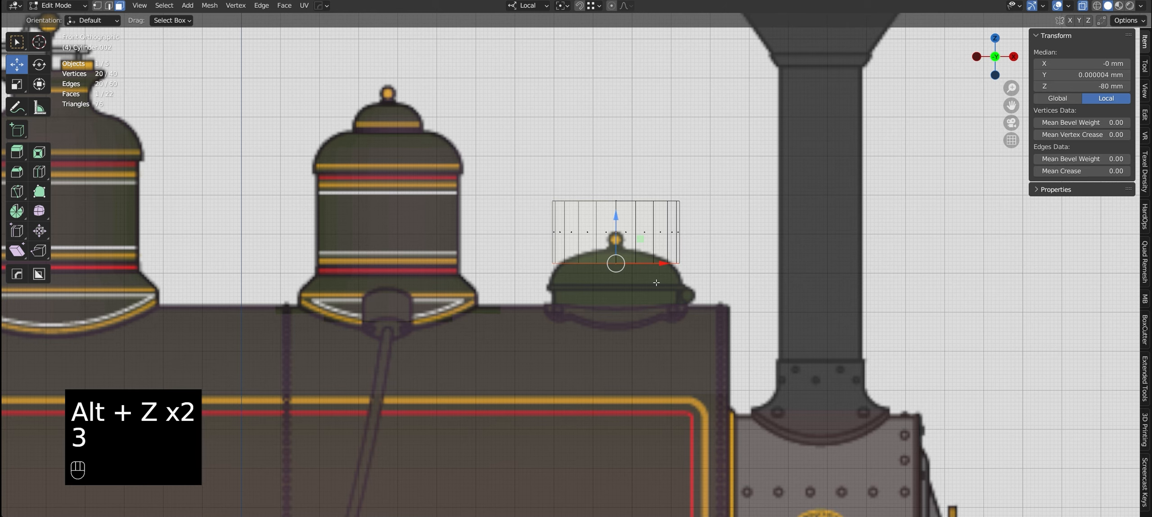
pyautogui.hotkey('ctrl', 'i')
pyautogui.press('x')
pyautogui.click(647, 283)
pyautogui.moveTo(603, 293); pyautogui.dragTo(589, 311, button='middle')
pyautogui.hotkey('alt', 'z')
pyautogui.press('Tab')
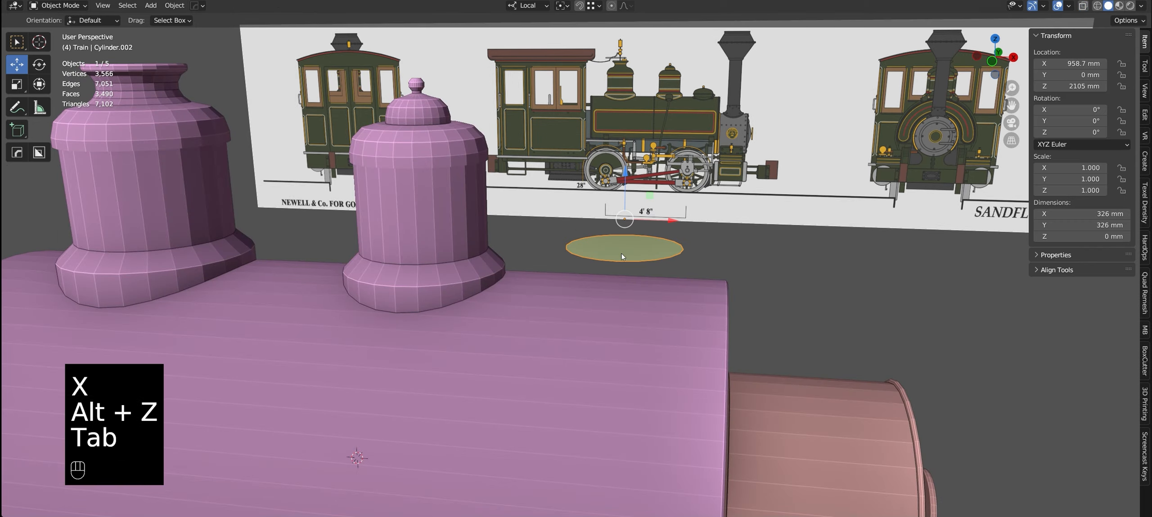
# Project the remaining disc down onto the tank's curved surface and join it with the tank object
pyautogui.press('KP_7')
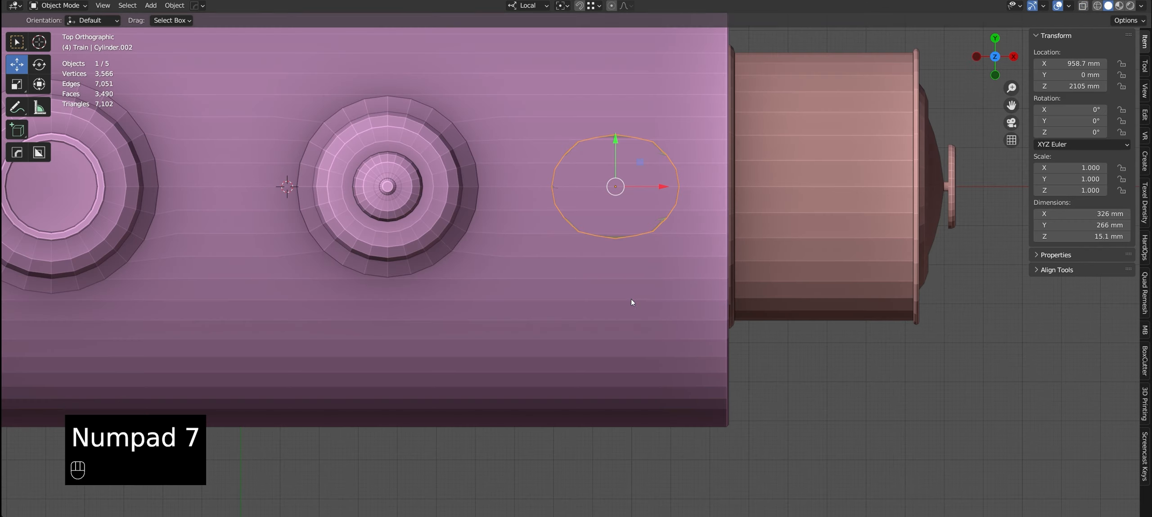
pyautogui.scroll(1, 626, 180)
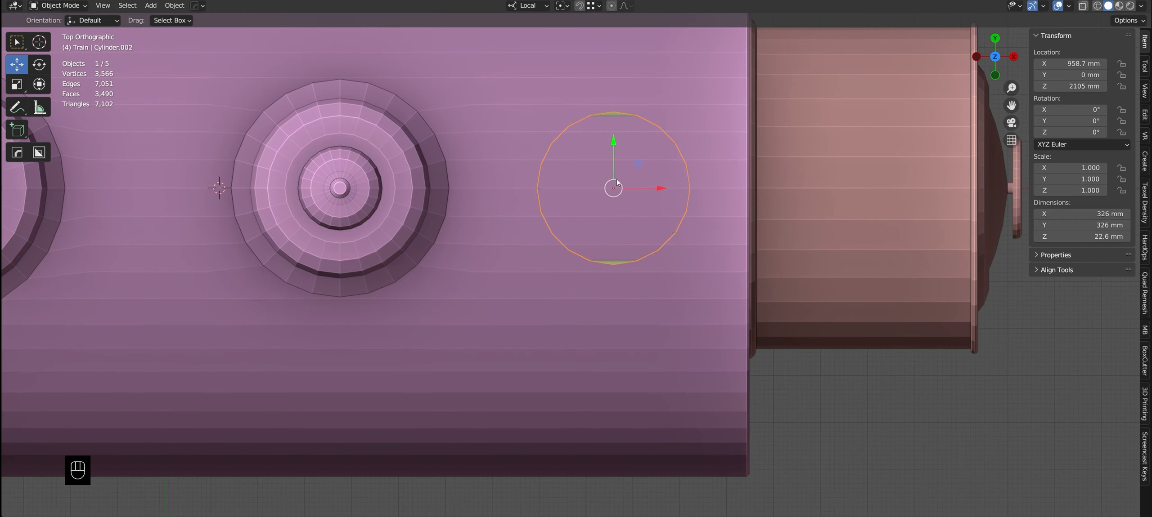
pyautogui.keyDown('shift'); pyautogui.click(653, 287); pyautogui.keyUp('shift')
pyautogui.hotkey('ctrl', 'j')
pyautogui.press('Tab')
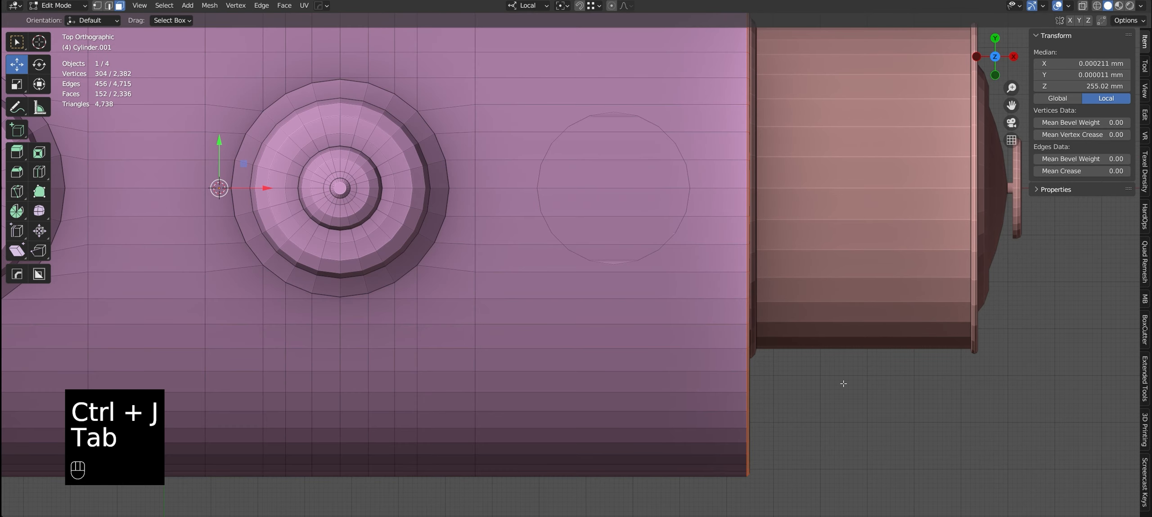
# Add a loop cut around the tank through the disc's centre and bevel it 199 mm wide with 2 segments
pyautogui.hotkey('ctrl', 'r')
pyautogui.click(617, 347)
pyautogui.rightClick(617, 347)
pyautogui.hotkey('ctrl', 'b')
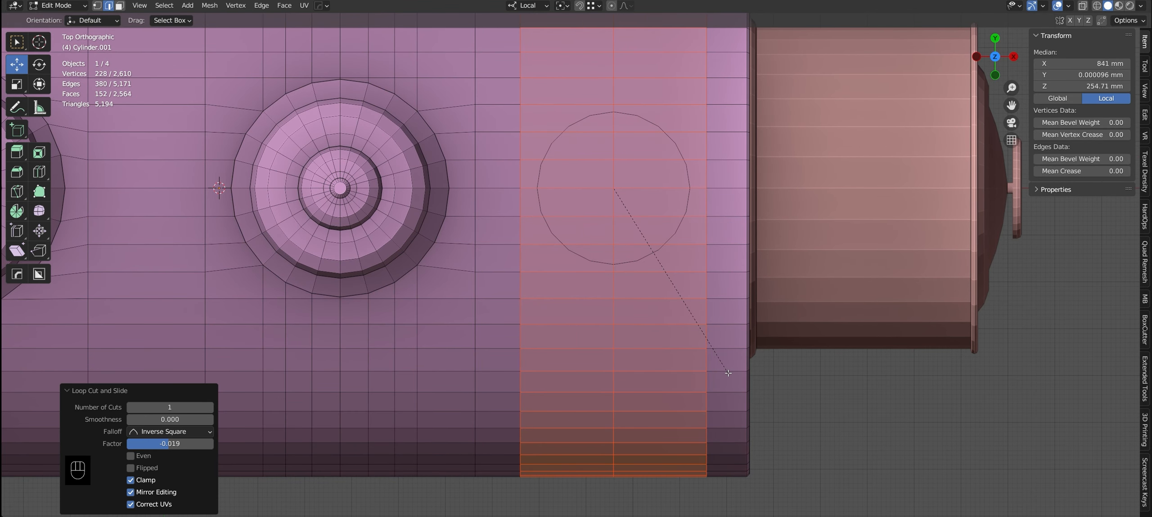
pyautogui.click(653, 314)
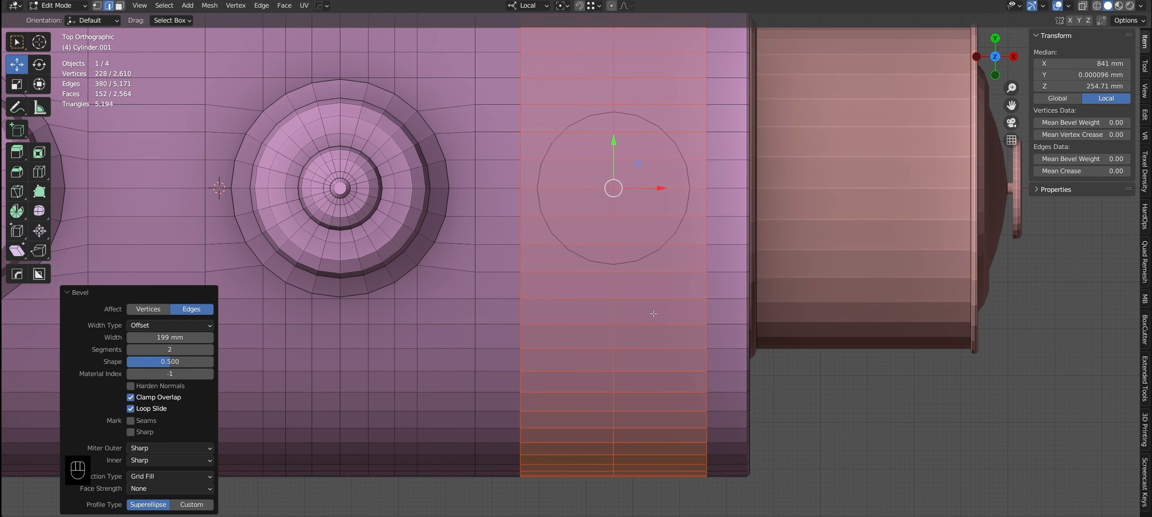
# Delete the block of tank faces surrounding the disc to leave a rectangular opening
pyautogui.press('3')
pyautogui.click(667, 264)
pyautogui.keyDown('ctrl'); pyautogui.click(662, 119); pyautogui.keyUp('ctrl')
pyautogui.keyDown('ctrl'); pyautogui.click(567, 118); pyautogui.keyUp('ctrl')
pyautogui.keyDown('ctrl'); pyautogui.click(552, 258); pyautogui.keyUp('ctrl')
pyautogui.press('x')
pyautogui.click(551, 266)
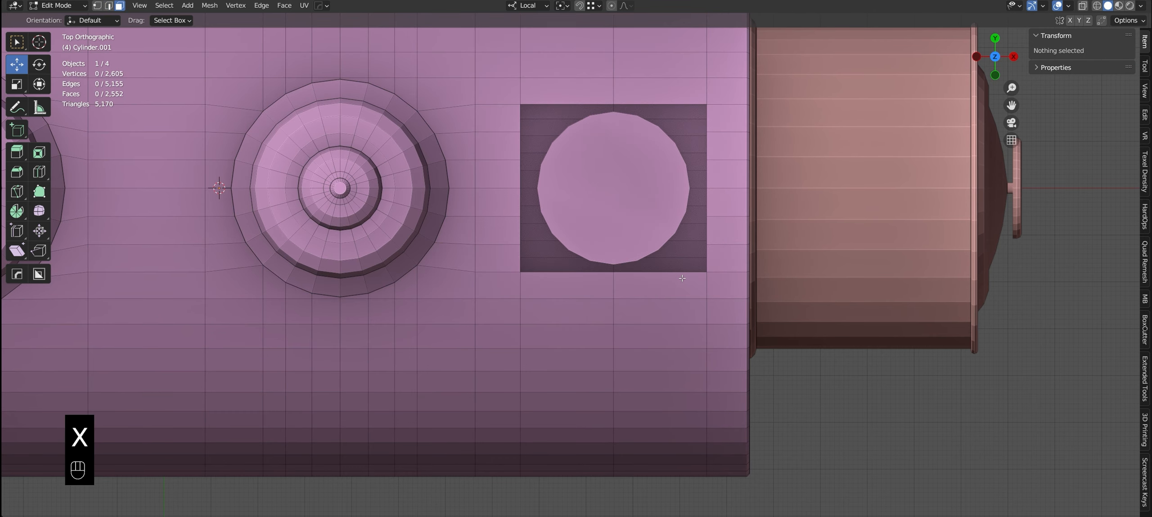
# Add loop cuts around the tank beside the opening, spaced to line up with the disc's vertices
pyautogui.press('2')
pyautogui.scroll(1, 649, 270)
pyautogui.press('w')
pyautogui.hotkey('ctrl', 'r')
pyautogui.click(650, 270)
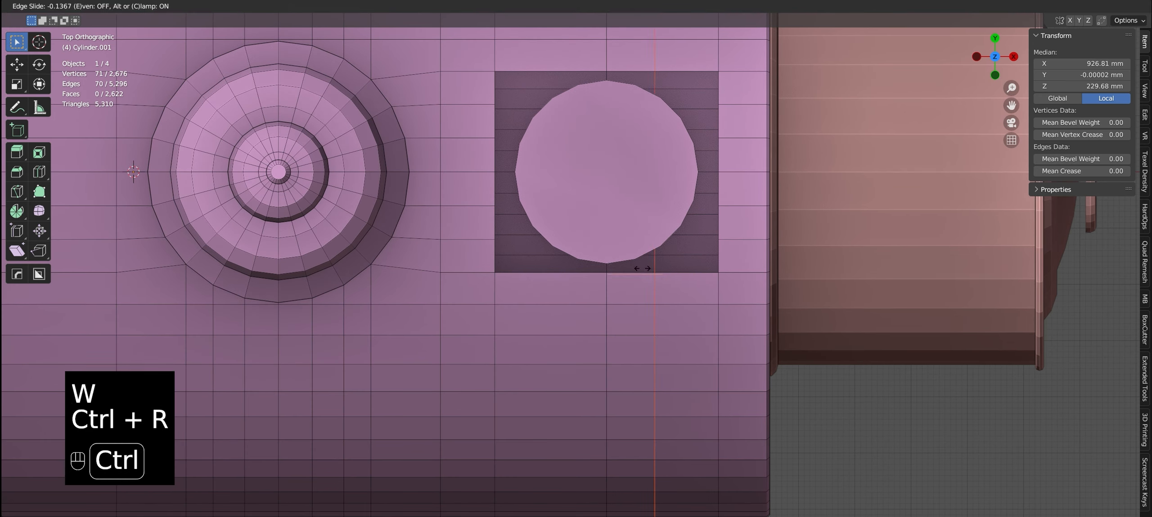
pyautogui.click(626, 270)
pyautogui.hotkey('ctrl', 'r')
pyautogui.click(685, 295)
pyautogui.hotkey('ctrl', 'r')
pyautogui.click(554, 288)
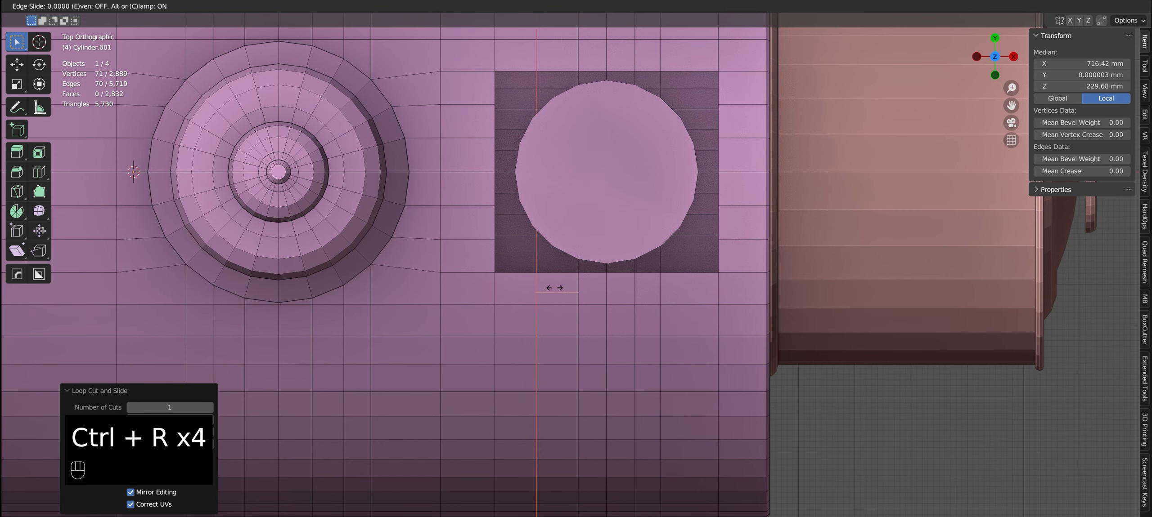
# Fill the first faces between the disc and the opening on its front-end side and lower edge
pyautogui.click(717, 184)
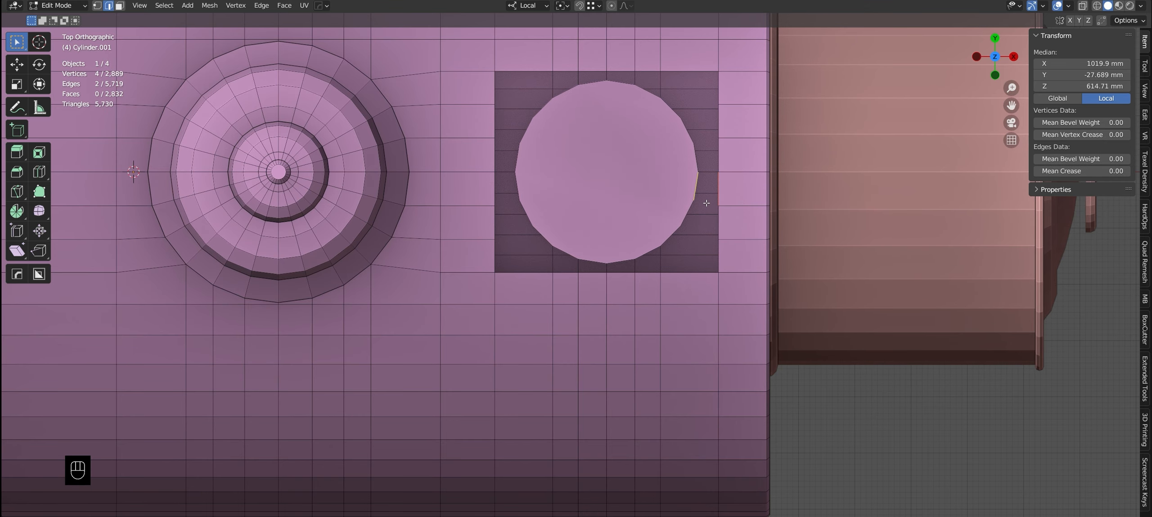
pyautogui.click(621, 261)
pyautogui.keyDown('shift'); pyautogui.click(621, 272); pyautogui.keyUp('shift')
pyautogui.press('f')
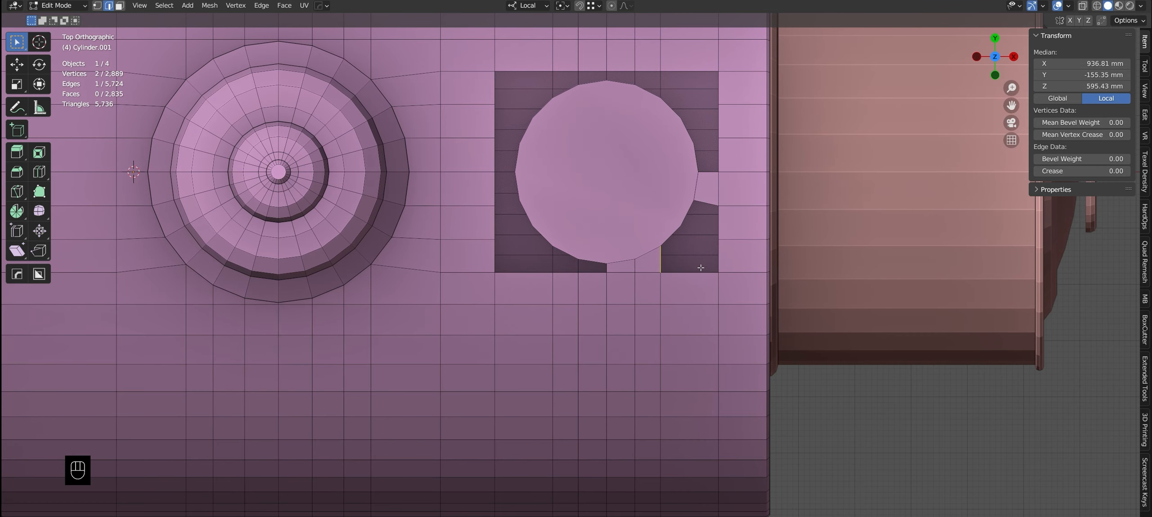
pyautogui.press('f')
pyautogui.press('f')
pyautogui.hotkey('ctrl', 'z')
pyautogui.hotkey('ctrl', 'z')
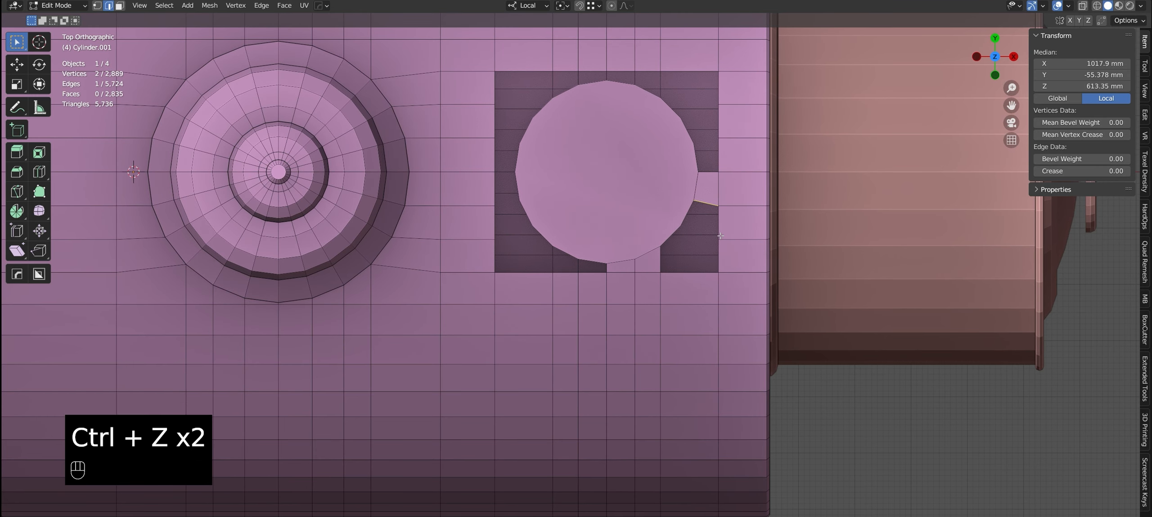
pyautogui.press('f')
# Add one more loop cut near each side of the opening and fill the rest of the gap's lower half
pyautogui.hotkey('ctrl', 'r')
pyautogui.click(689, 270)
pyautogui.keyDown('ctrl'); pyautogui.click(673, 225); pyautogui.keyUp('ctrl')
pyautogui.click(661, 263)
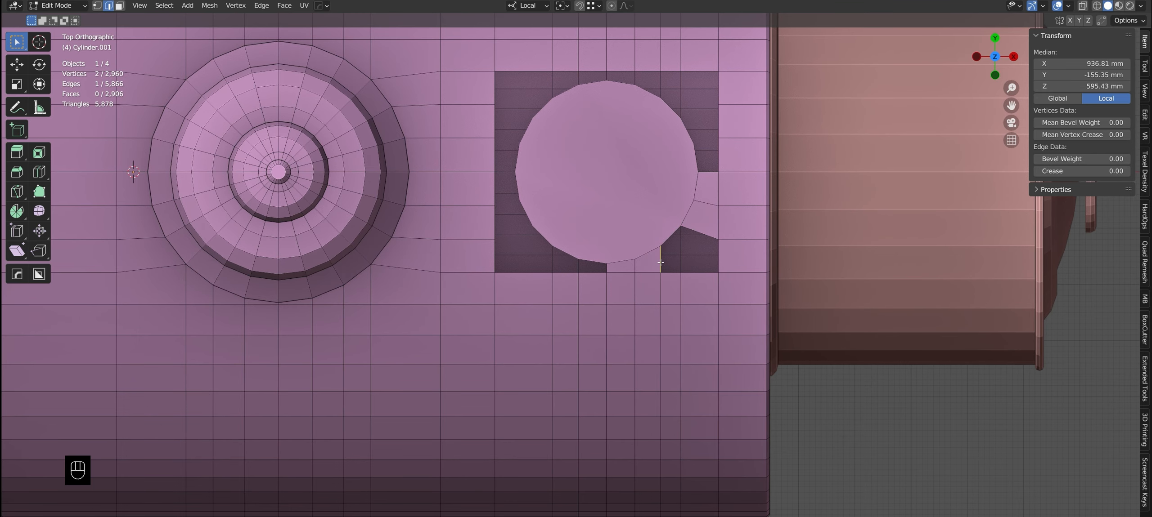
pyautogui.hotkey('ctrl', 'r')
pyautogui.click(528, 274)
pyautogui.keyDown('ctrl'); pyautogui.click(542, 228); pyautogui.keyUp('ctrl')
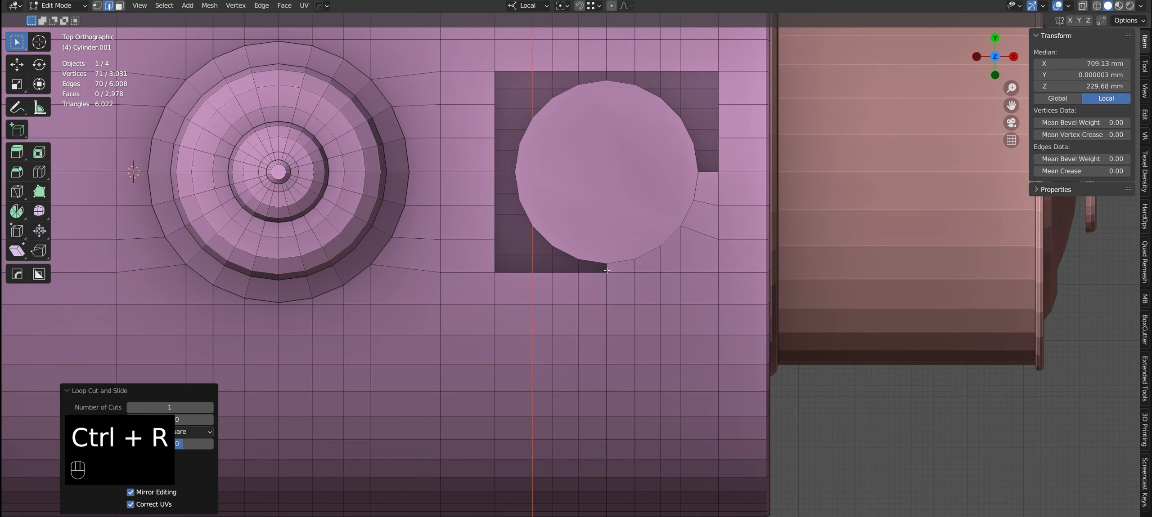
pyautogui.click(607, 268)
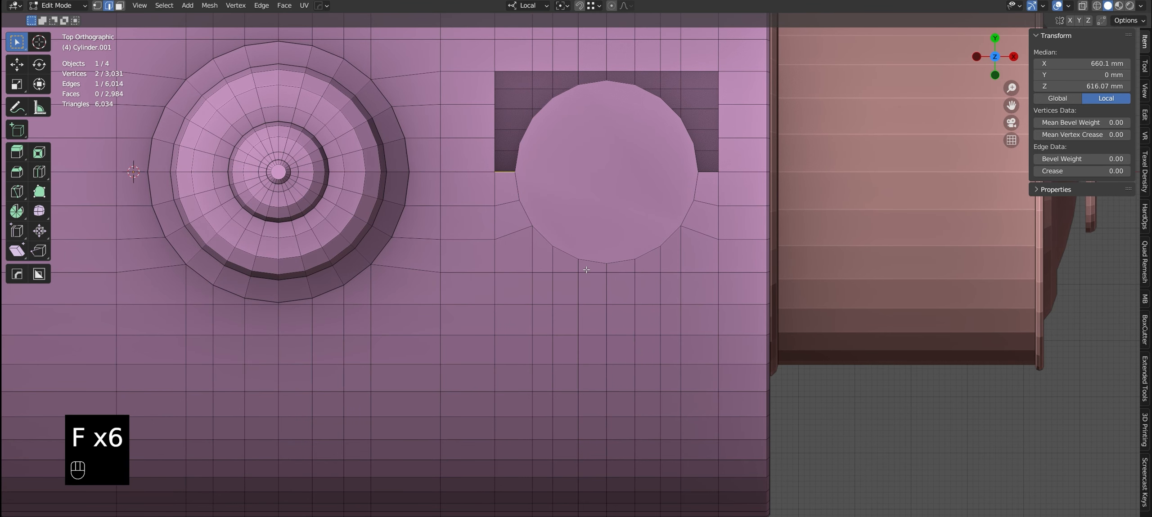
# Recalculate the normals of the whole tank mesh outward, checking them with the face orientation overlay
pyautogui.press('F5')
pyautogui.press('a')
pyautogui.hotkey('shift', 'n')
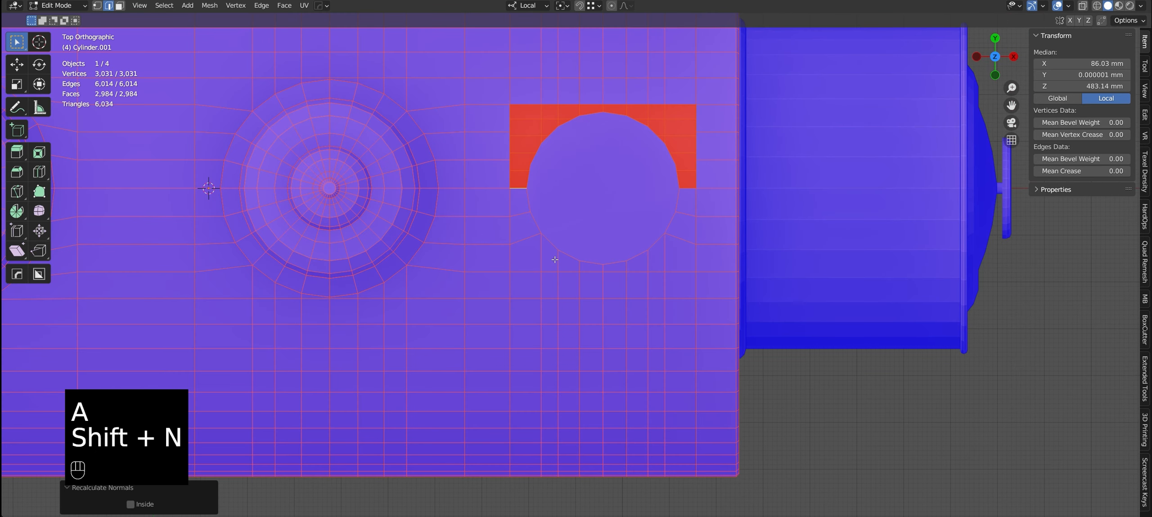
pyautogui.press('Tab')
pyautogui.press('F5')
pyautogui.press('Tab')
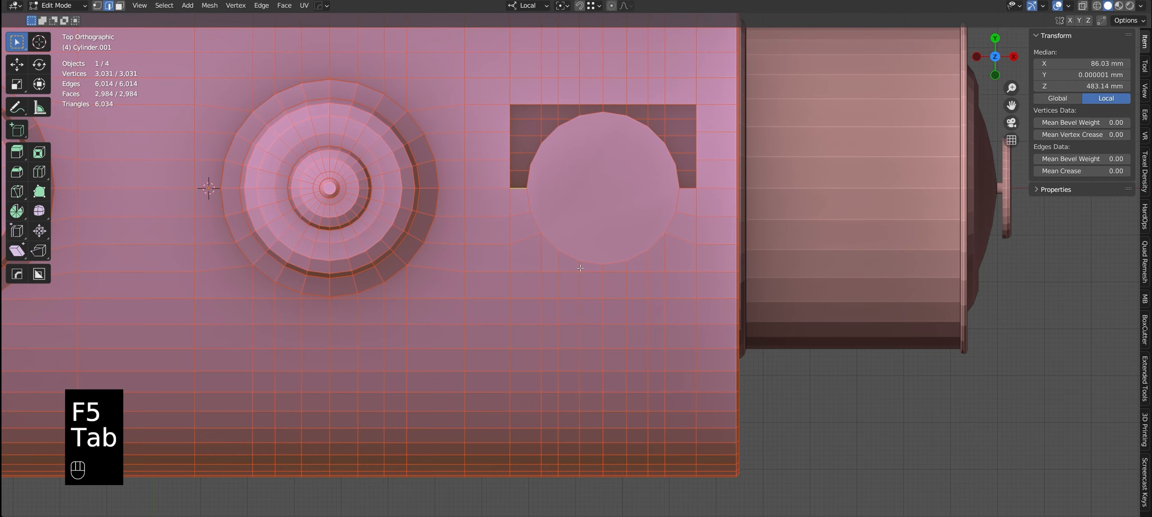
# Mirror the filled half of the tank across its length to close the gap's other half
pyautogui.press('Tab')
pyautogui.moveTo(580, 269); pyautogui.dragTo(603, 317, button='middle')
pyautogui.hotkey('alt', 'x')
pyautogui.click(437, 307)
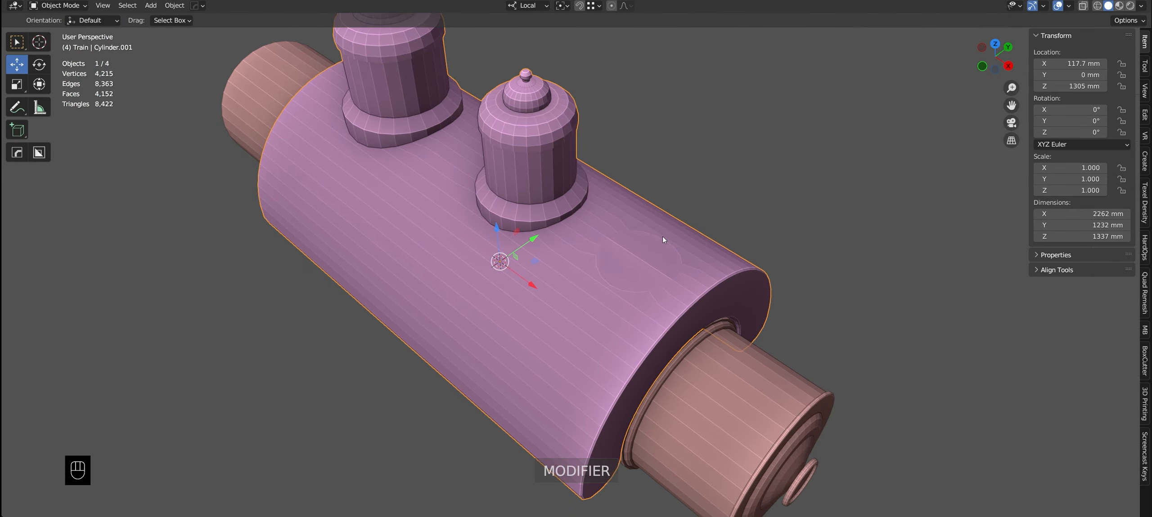
# Dissolve the centre edge that splits the disc face
pyautogui.press('Tab')
pyautogui.scroll(2, 657, 256)
pyautogui.press('2')
pyautogui.click(639, 269)
pyautogui.hotkey('ctrl', 'x')
# Extrude the disc face up to the dome's rim in the reference and flatten it with a Z scale of 0
pyautogui.keyDown('alt'); pyautogui.moveTo(638, 269); pyautogui.dragTo(688, 252); pyautogui.keyUp('alt')
pyautogui.press('3')
pyautogui.click(600, 266)
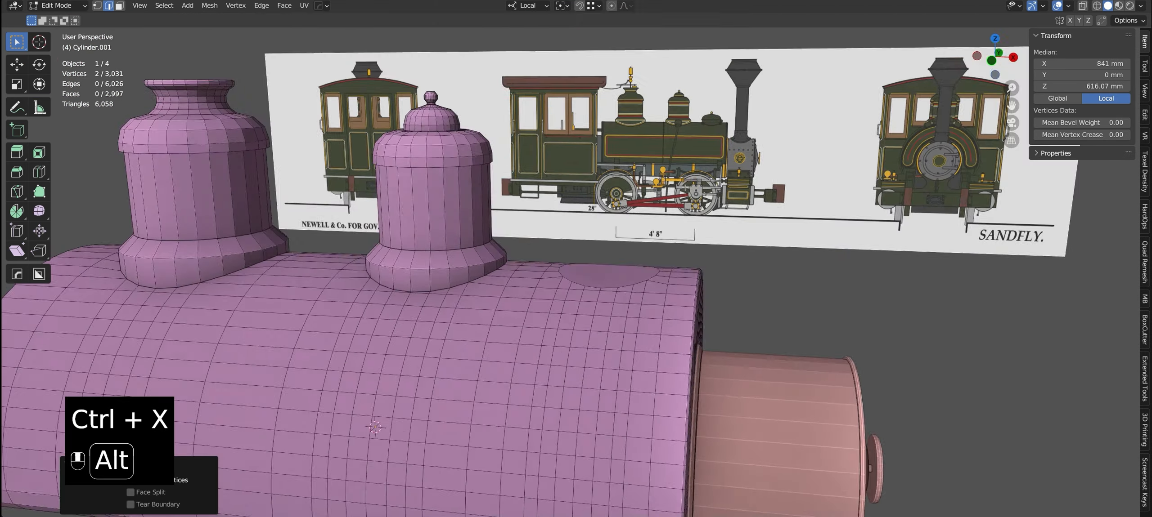
pyautogui.press('space')
pyautogui.click(601, 280)
pyautogui.press('KP_1')
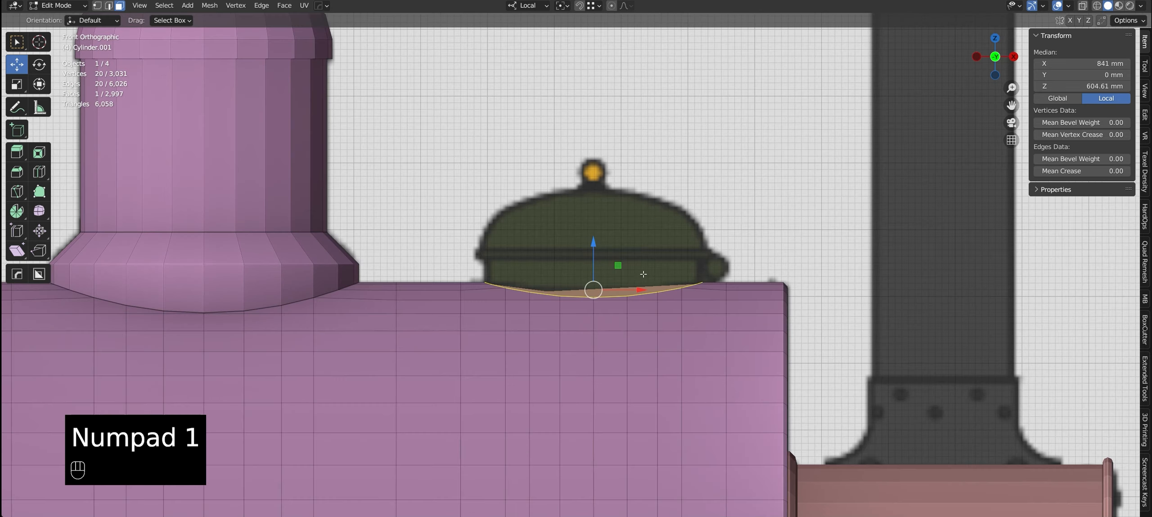
pyautogui.press('e')
pyautogui.click(603, 259)
pyautogui.press('s')
pyautogui.click(602, 258)
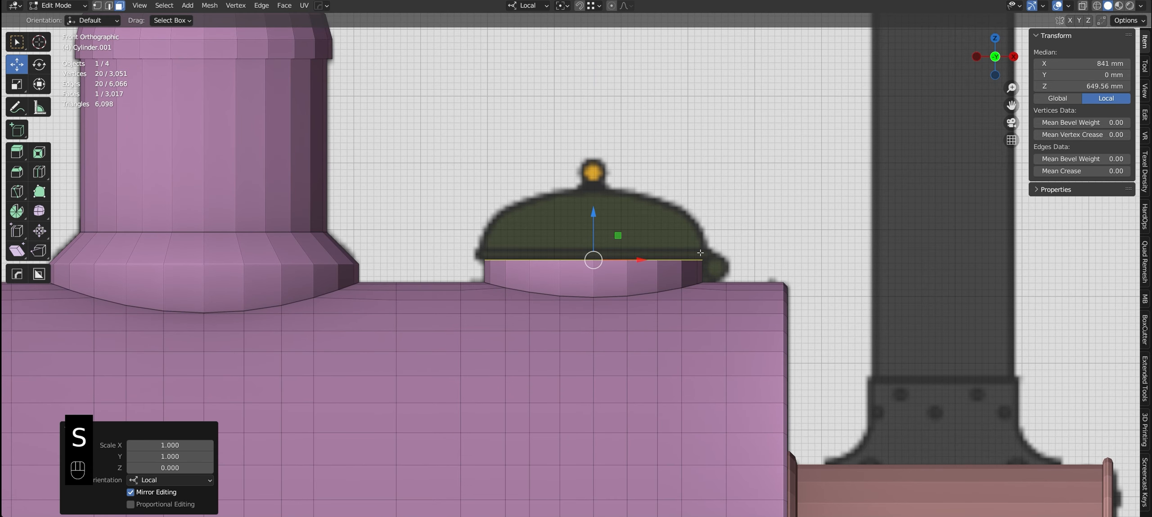
# Raise the disc face 0.35 mm and extrude it 15.4 mm to the top of the rim in the reference
pyautogui.hotkey('alt', 'z')
pyautogui.scroll(2, 607, 259)
pyautogui.scroll(1, 607, 259)
pyautogui.moveTo(608, 244); pyautogui.dragTo(608, 242)
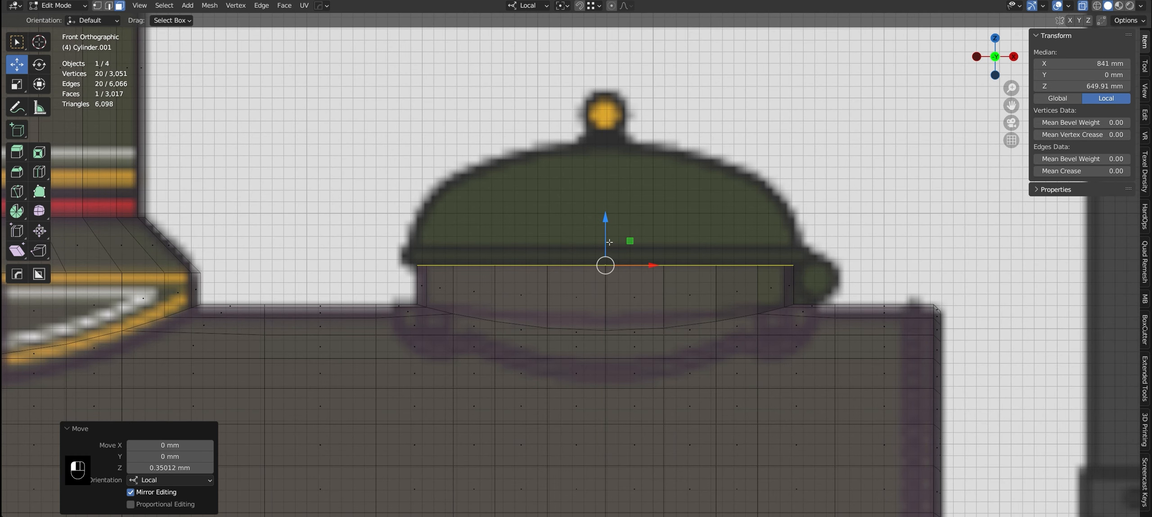
pyautogui.press('e')
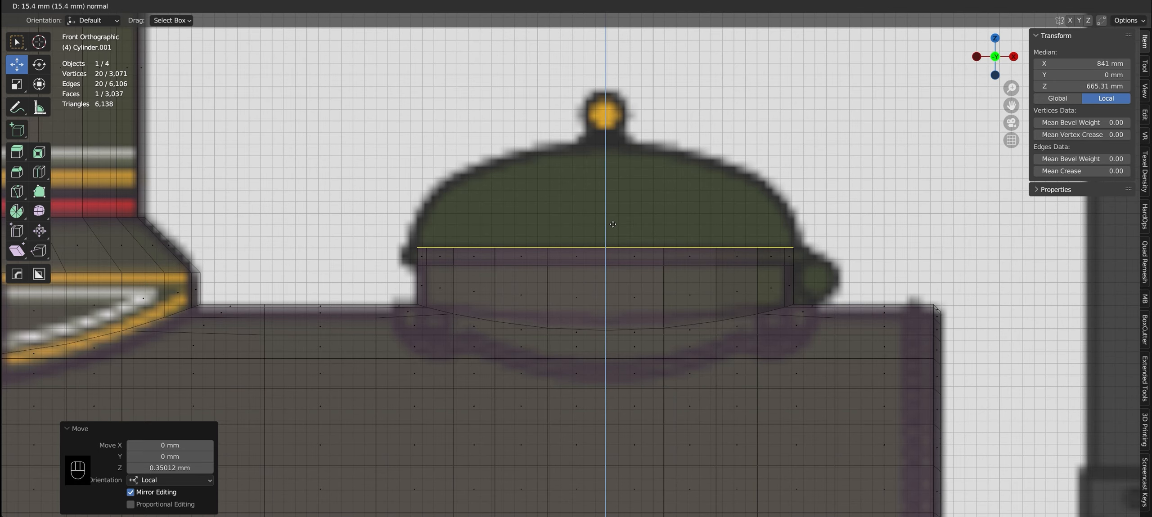
pyautogui.click(612, 225)
# Extrude the rim's side face ring outward along its normals by 15.4 mm
pyautogui.keyDown('alt'); pyautogui.click(424, 257); pyautogui.keyUp('alt')
pyautogui.hotkey('alt', 'e')
pyautogui.click(475, 267)
pyautogui.click(431, 262)
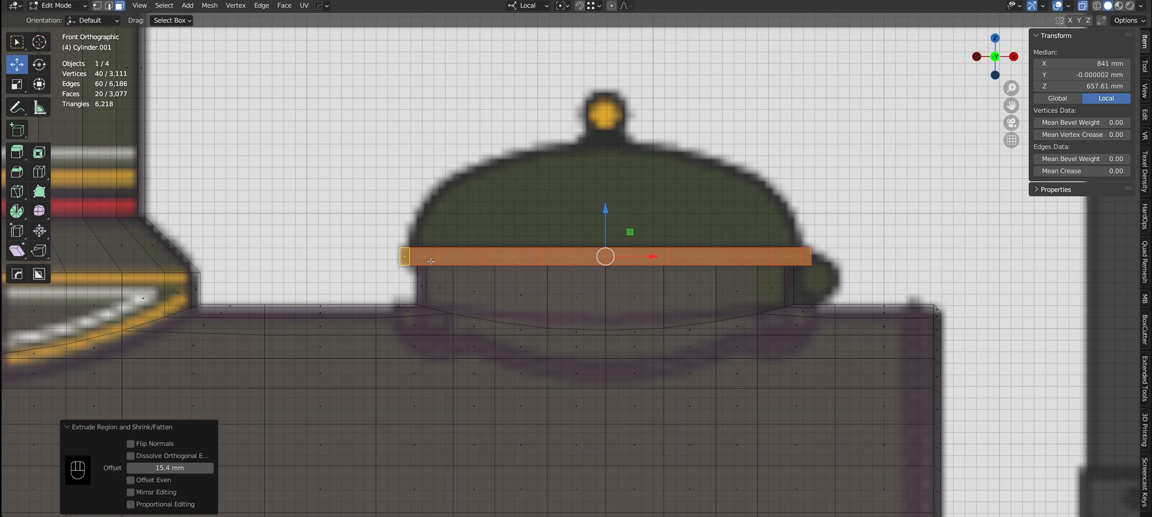
# Bevel the upper and lower outer edge loops of the protruding rim
pyautogui.press('2')
pyautogui.keyDown('alt'); pyautogui.click(431, 262); pyautogui.keyUp('alt')
pyautogui.moveTo(431, 257); pyautogui.dragTo(435, 273, button='middle')
pyautogui.scroll(2, 452, 260)
pyautogui.keyDown('alt'); pyautogui.keyDown('shift'); pyautogui.click(458, 240); pyautogui.keyUp('shift'); pyautogui.keyUp('alt')
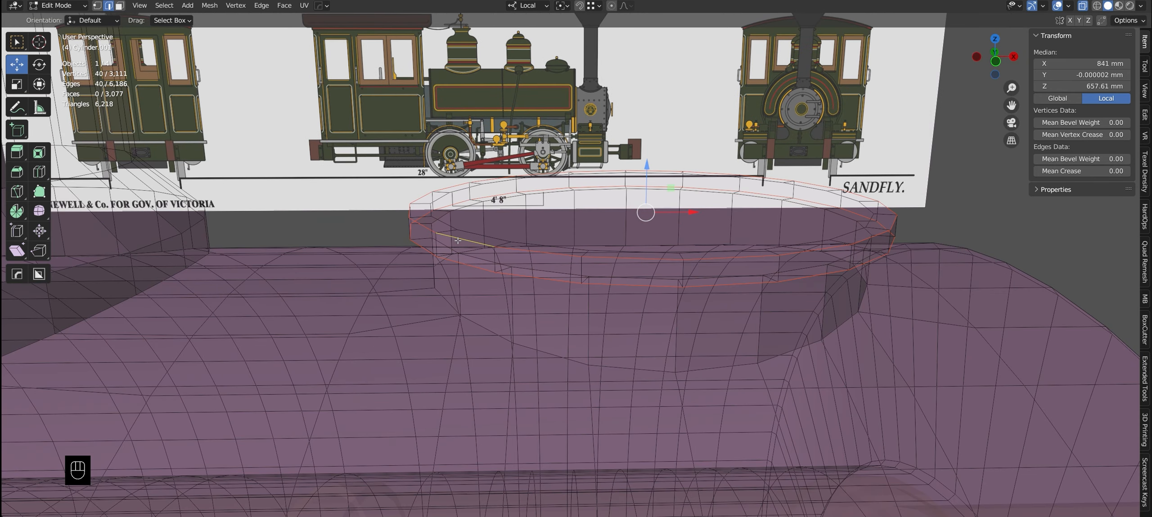
pyautogui.press('KP_1')
pyautogui.hotkey('ctrl', 'b')
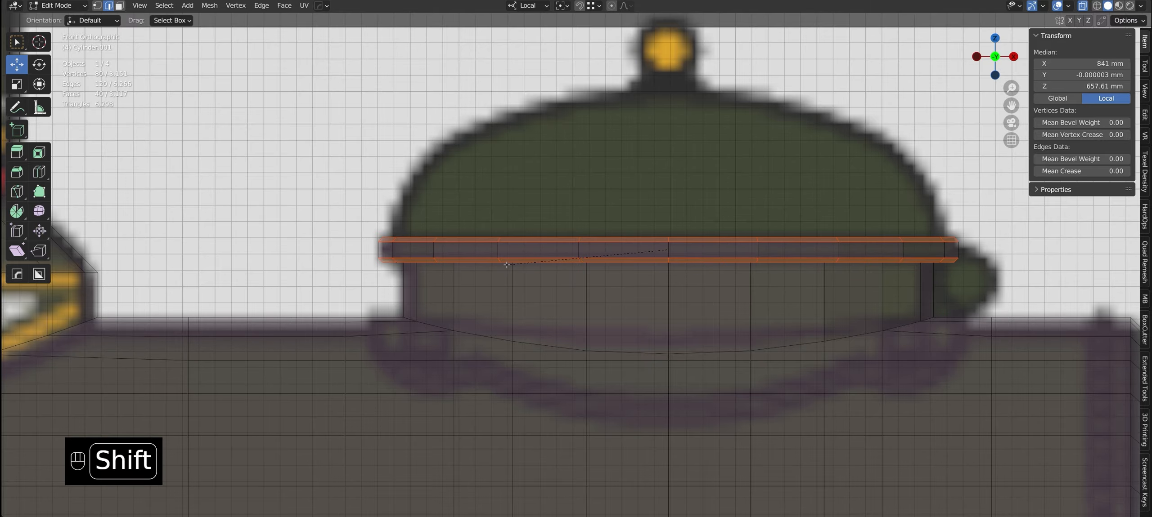
pyautogui.click(499, 265)
# Scale the flat face on top of the rim to match the base of the dome cap
pyautogui.moveTo(499, 265); pyautogui.dragTo(503, 284, button='middle')
pyautogui.hotkey('alt', 'z')
pyautogui.press('3')
pyautogui.click(628, 225)
pyautogui.press('1')
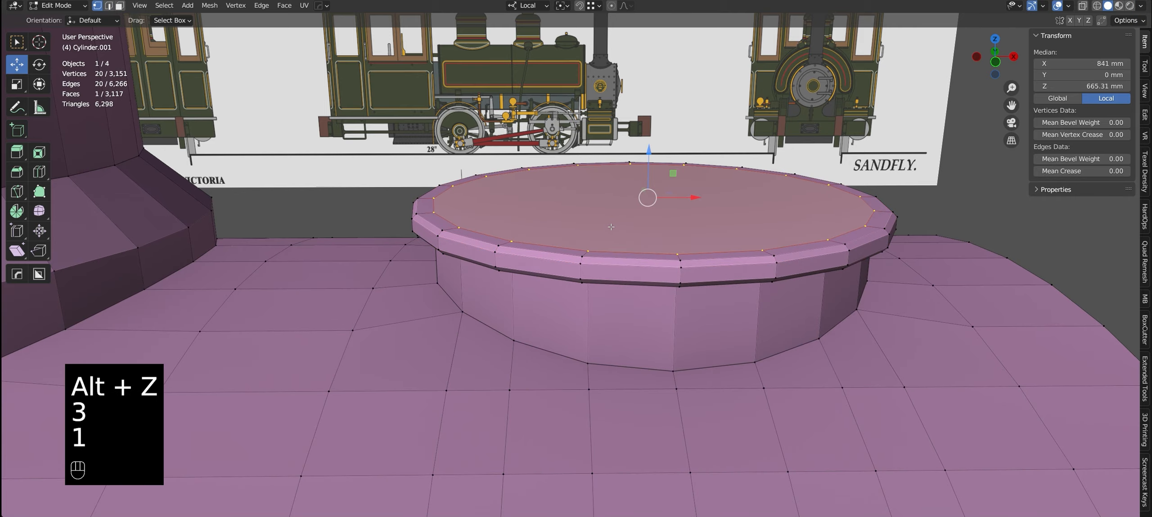
pyautogui.press('KP_1')
pyautogui.hotkey('alt', 'z')
pyautogui.keyDown('shift'); pyautogui.moveTo(627, 234); pyautogui.dragTo(613, 246, button='middle'); pyautogui.keyUp('shift')
pyautogui.press('s')
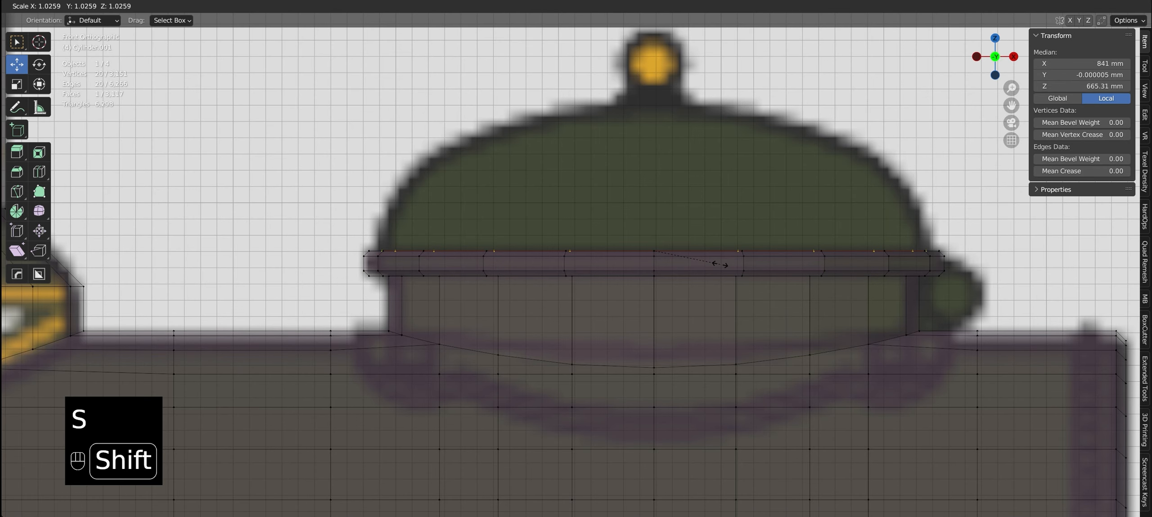
pyautogui.click(719, 264)
# Extrude the face up to the cap's top, then lower it 65.359 mm to form the first cap level
pyautogui.press('e')
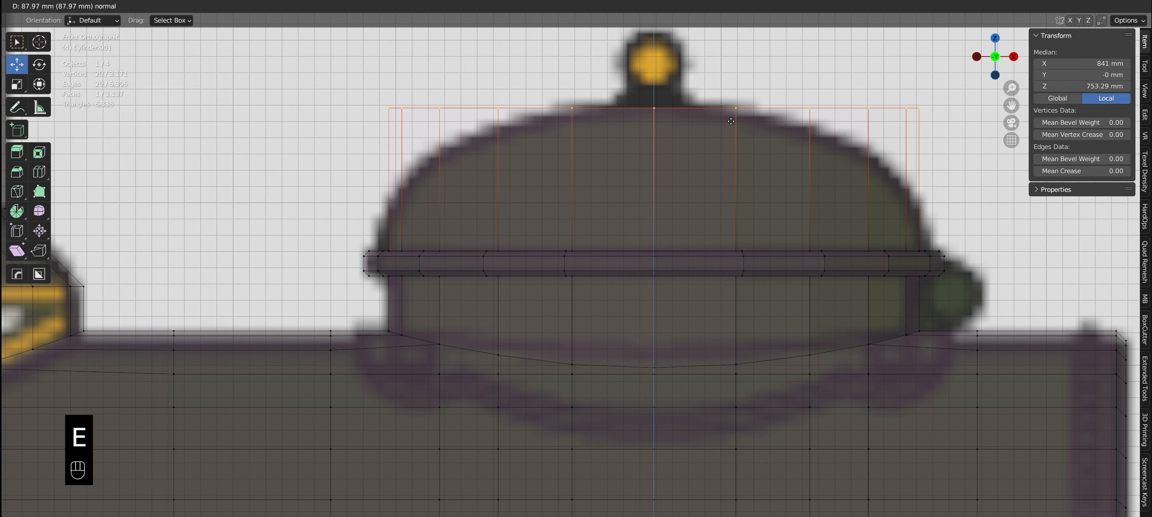
pyautogui.click(730, 122)
pyautogui.hotkey('ctrl', 'b')
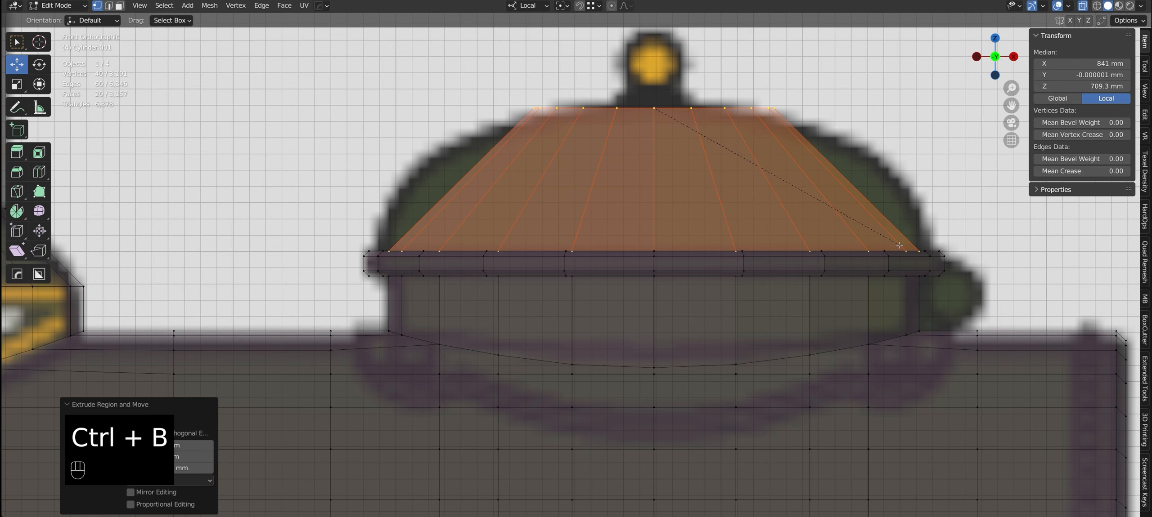
pyautogui.rightClick(899, 245)
pyautogui.moveTo(656, 78); pyautogui.dragTo(677, 185)
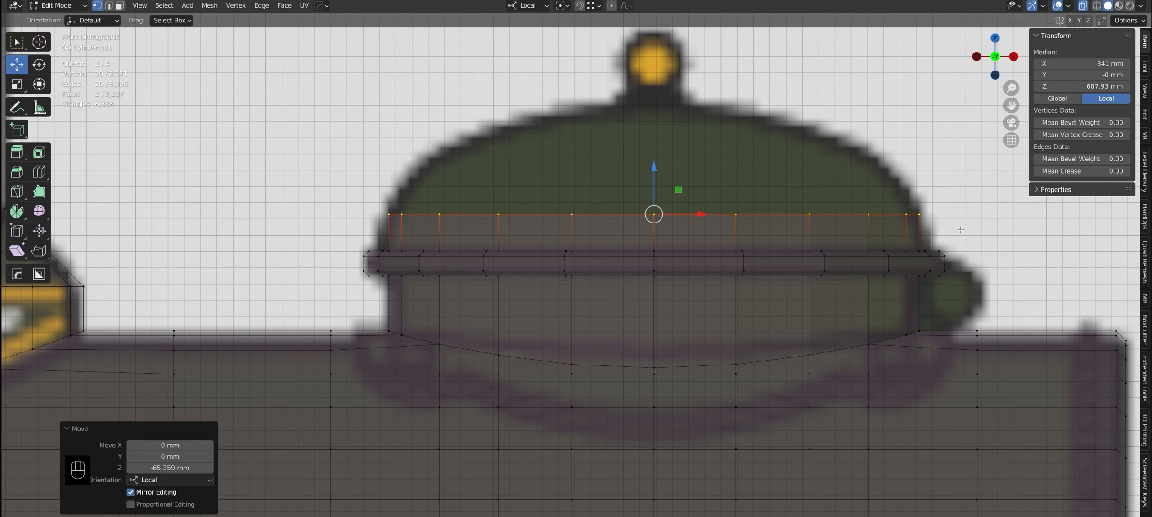
# Scale the first cap level's base ring horizontally and its upper ring to follow the reference outline
pyautogui.press('ctrl+KP_Add')
pyautogui.press('s')
pyautogui.hotkey('shift', 'z')
pyautogui.click(895, 235)
pyautogui.press('ctrl+KP_Subtract')
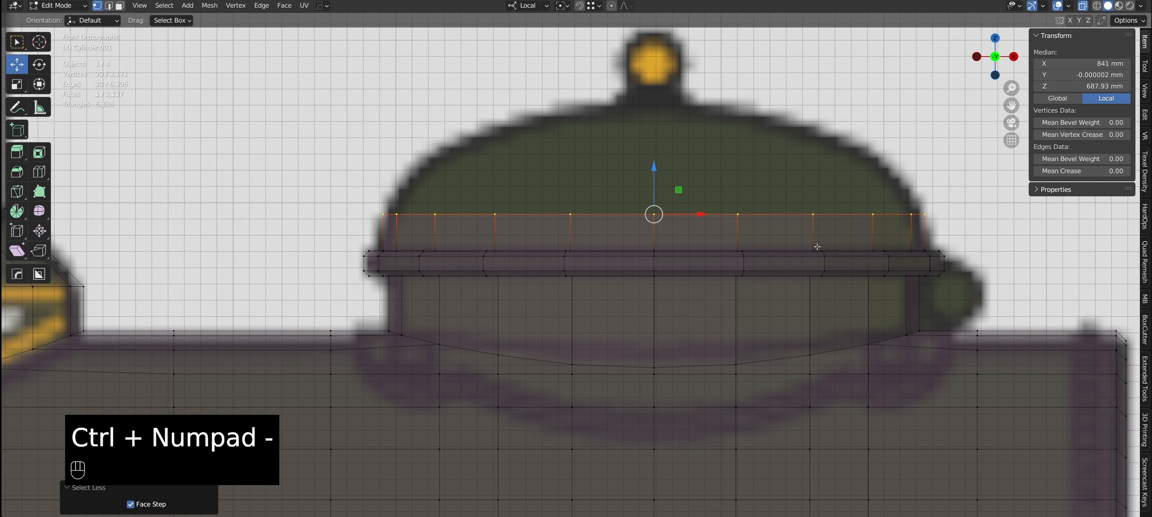
pyautogui.press('s')
pyautogui.click(1005, 257)
# Extrude two more cap levels of 26.094 mm and 19.384 mm, scaling each to the outline, the second by 0.808
pyautogui.press('e')
pyautogui.click(1071, 214)
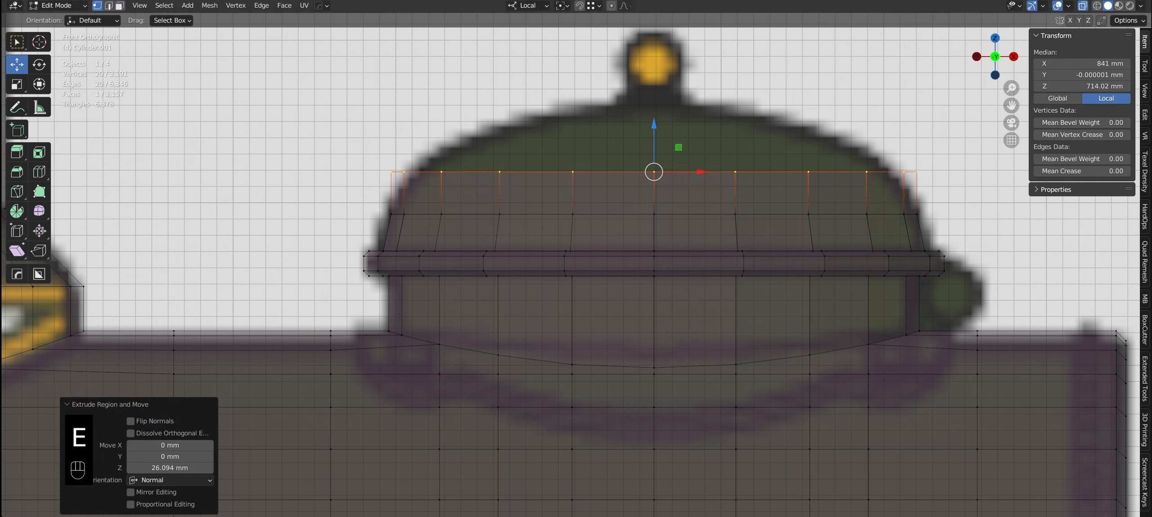
pyautogui.press('s')
pyautogui.click(1030, 200)
pyautogui.click(974, 174)
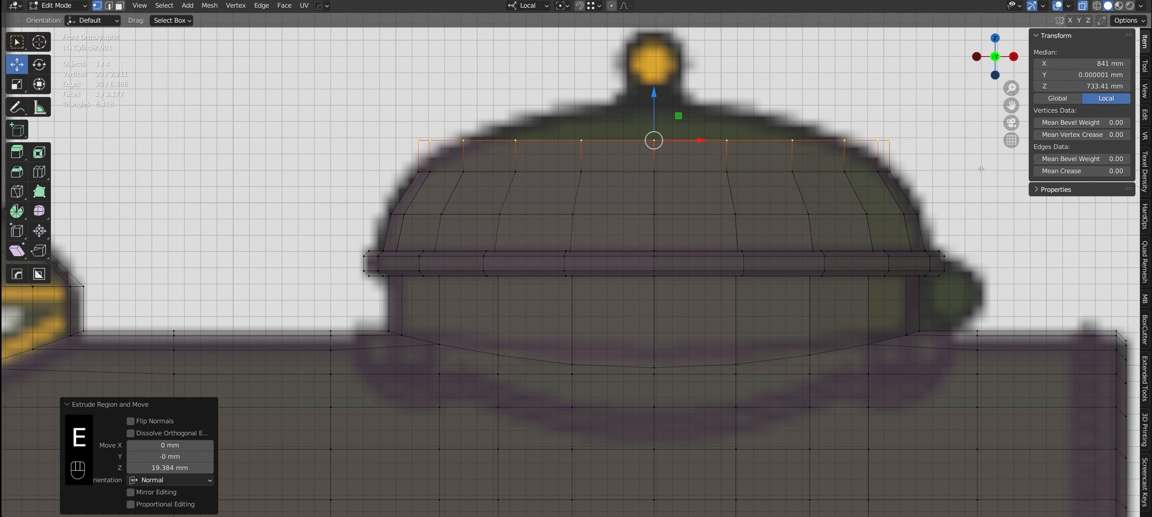
pyautogui.press('s')
pyautogui.click(927, 160)
# Extrude another cap level, scale it by 0.505 and raise it to the crown of the reference outline
pyautogui.press('e')
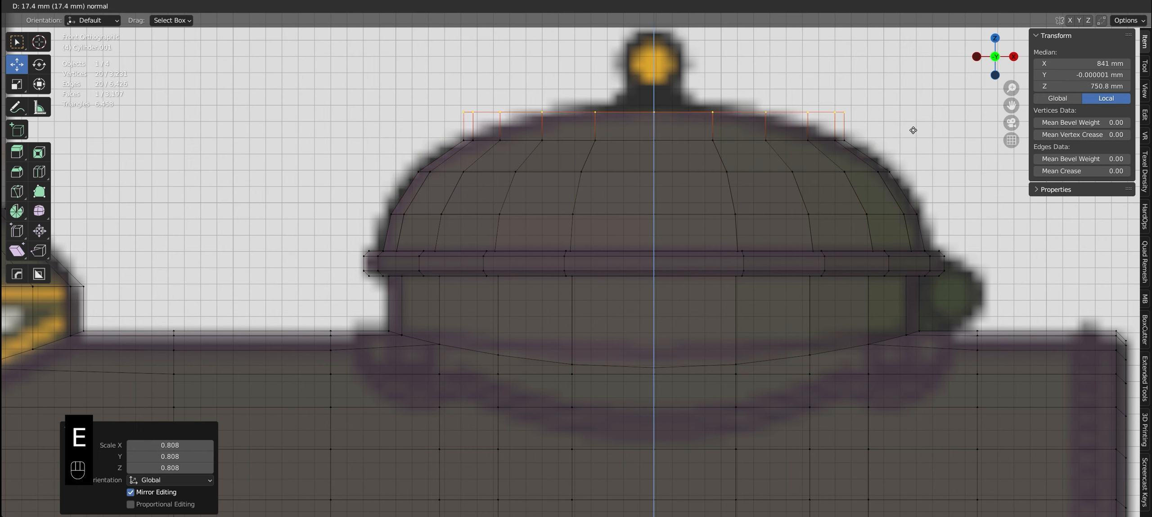
pyautogui.click(895, 125)
pyautogui.press('s')
pyautogui.click(802, 120)
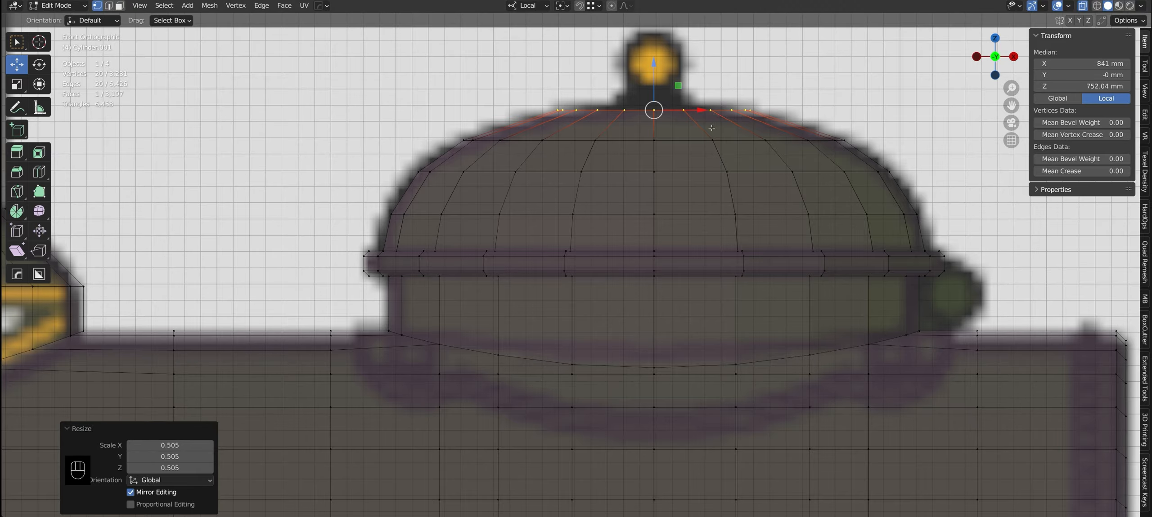
pyautogui.moveTo(654, 89); pyautogui.dragTo(654, 72)
# Inset the cap's top face and scale it by 0.856 to the knob's base width
pyautogui.press('i')
pyautogui.click(850, 97)
pyautogui.press('s')
pyautogui.click(842, 125)
pyautogui.keyDown('shift'); pyautogui.moveTo(729, 126); pyautogui.dragTo(725, 201, button='middle'); pyautogui.keyUp('shift')
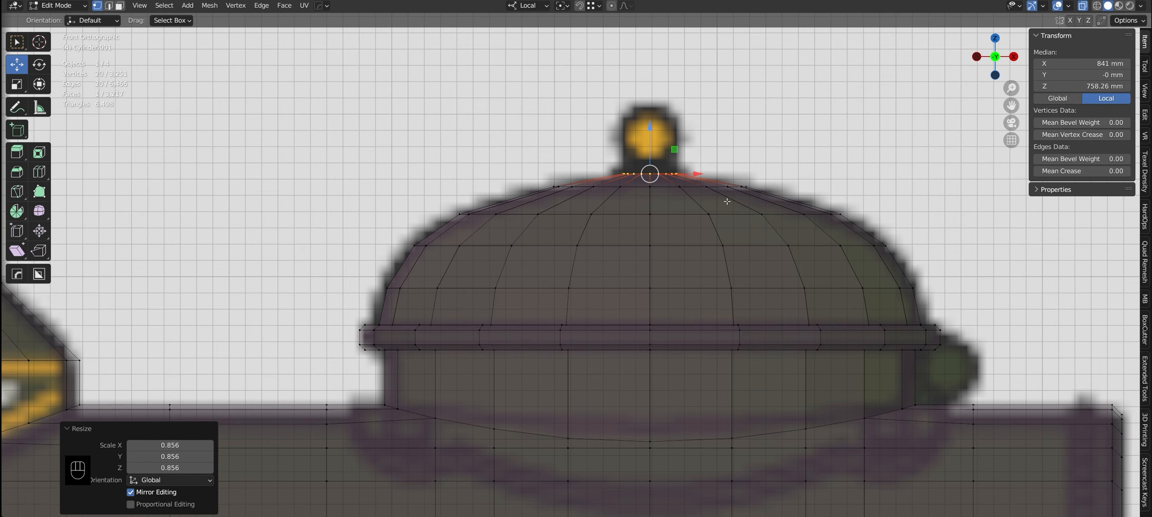
# Extrude the small top face up as the knob and round its top with a 19.3 mm, 3-segment bevel
pyautogui.press('e')
pyautogui.click(711, 128)
pyautogui.hotkey('ctrl', 'b')
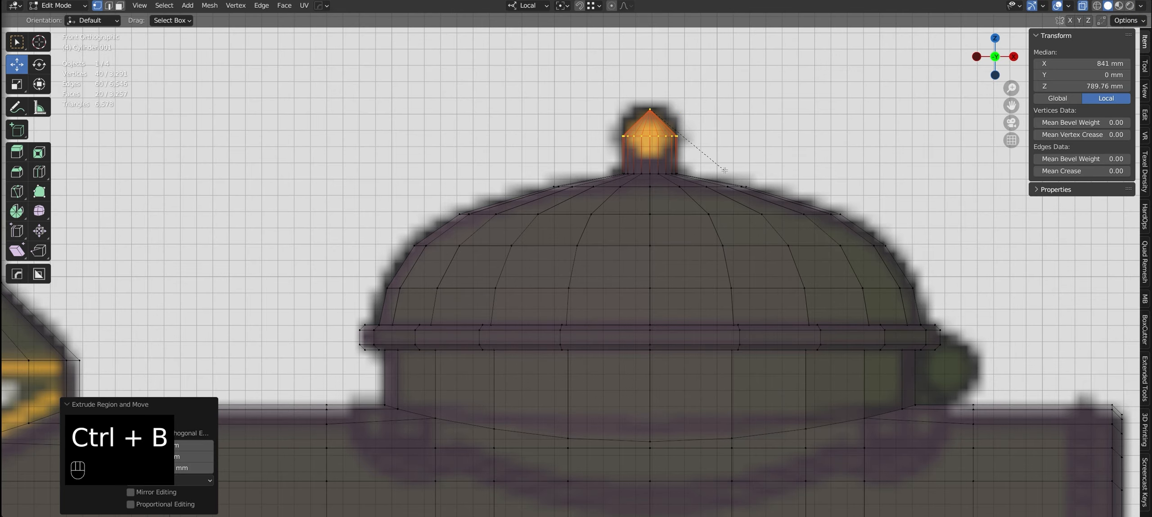
pyautogui.click(725, 170)
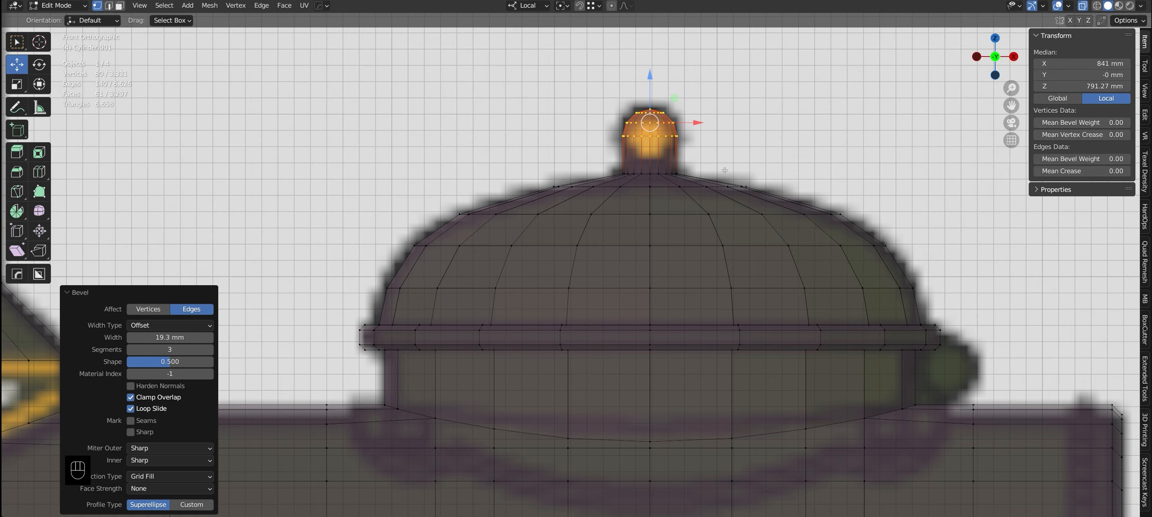
# Merge the overlapping vertices of the whole tank mesh and leave edit mode
pyautogui.press('1')
pyautogui.press('a')
pyautogui.press('m')
pyautogui.click(724, 170)
pyautogui.hotkey('alt', 'a')
pyautogui.scroll(-3, 651, 164)
pyautogui.hotkey('alt', 'z')
pyautogui.press('Tab')
pyautogui.keyDown('alt'); pyautogui.moveTo(651, 163); pyautogui.dragTo(676, 235); pyautogui.keyUp('alt')
pyautogui.scroll(-7, 677, 234)
pyautogui.press('F5')
pyautogui.moveTo(677, 235)
pyautogui.mouseDown(button='middle')
pyautogui.moveTo(582, 221)
pyautogui.moveTo(682, 241)
pyautogui.mouseUp(button='middle')
pyautogui.press('F5')
# Add a 20-vertex cylinder at the chimney base with radius 175 mm, depth 160 mm, X 1483 mm and Z 1685 mm
pyautogui.press('KP_1')
pyautogui.hotkey('alt', 'z')
pyautogui.keyDown('shift'); pyautogui.moveTo(803, 335); pyautogui.dragTo(391, 263, button='middle'); pyautogui.keyUp('shift')
pyautogui.hotkey('shift', 'a')
pyautogui.moveTo(391, 263)
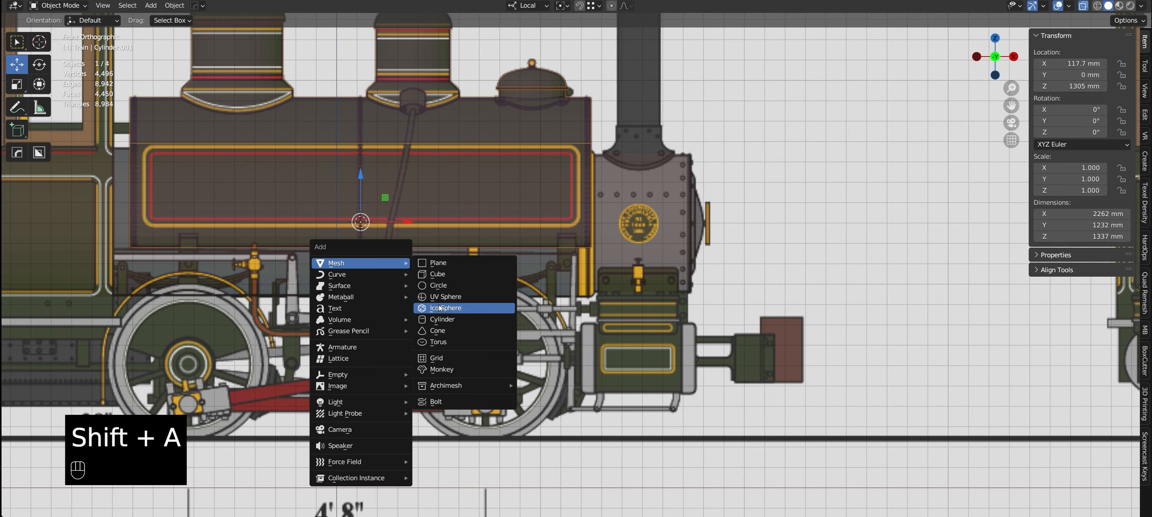
pyautogui.click(441, 318)
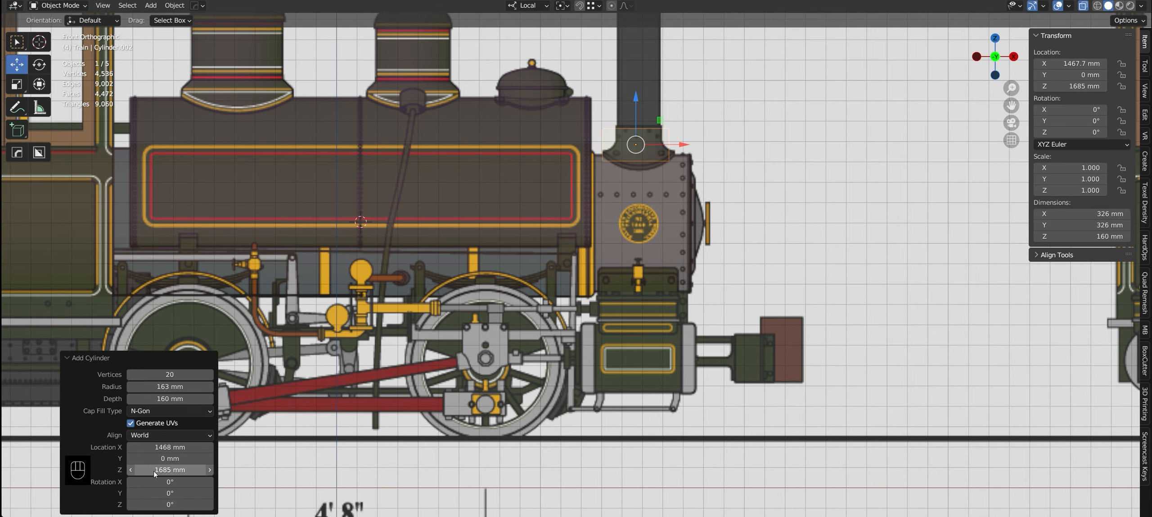
pyautogui.scroll(6, 652, 120)
pyautogui.keyDown('shift'); pyautogui.moveTo(158, 448); pyautogui.dragTo(196, 448); pyautogui.keyUp('shift')
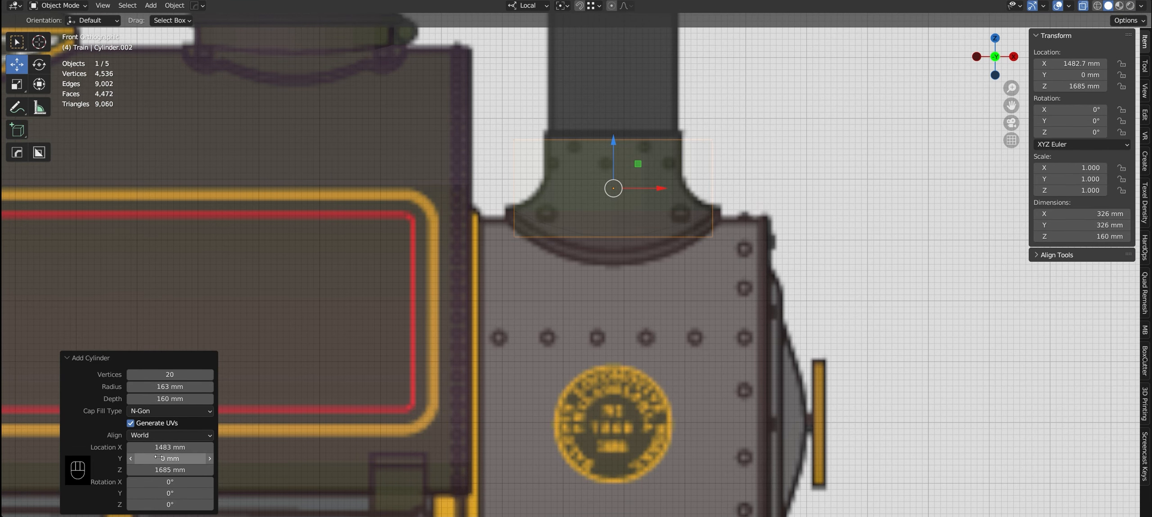
pyautogui.keyDown('shift'); pyautogui.moveTo(159, 387); pyautogui.dragTo(865, 252); pyautogui.keyUp('shift')
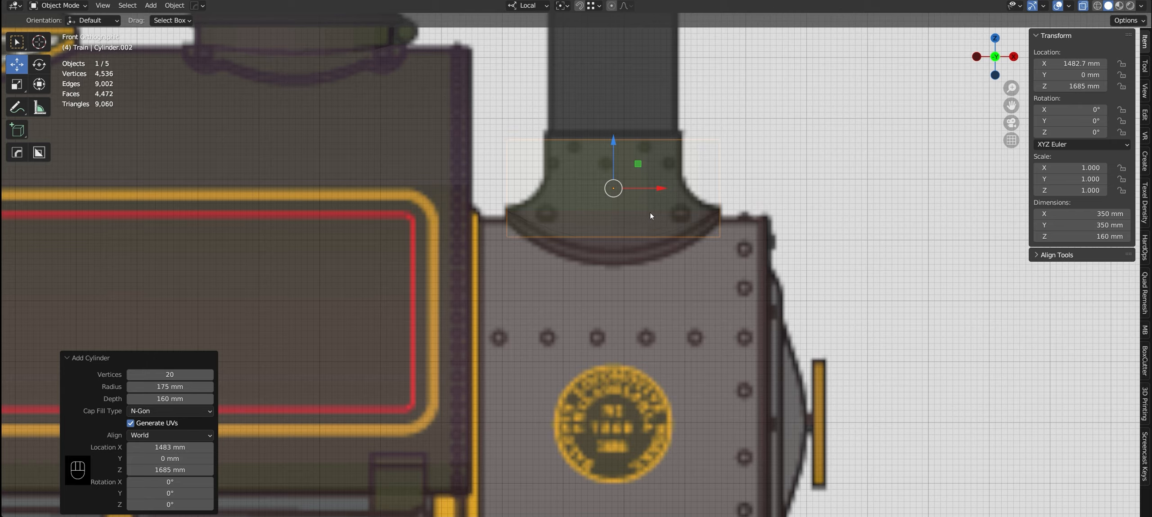
# Delete all of the new cylinder's faces except its bottom disc
pyautogui.scroll(-5, 650, 213)
pyautogui.hotkey('alt', 'z')
pyautogui.moveTo(653, 246); pyautogui.dragTo(656, 266, button='middle')
pyautogui.press('KP_7')
pyautogui.scroll(3, 656, 267)
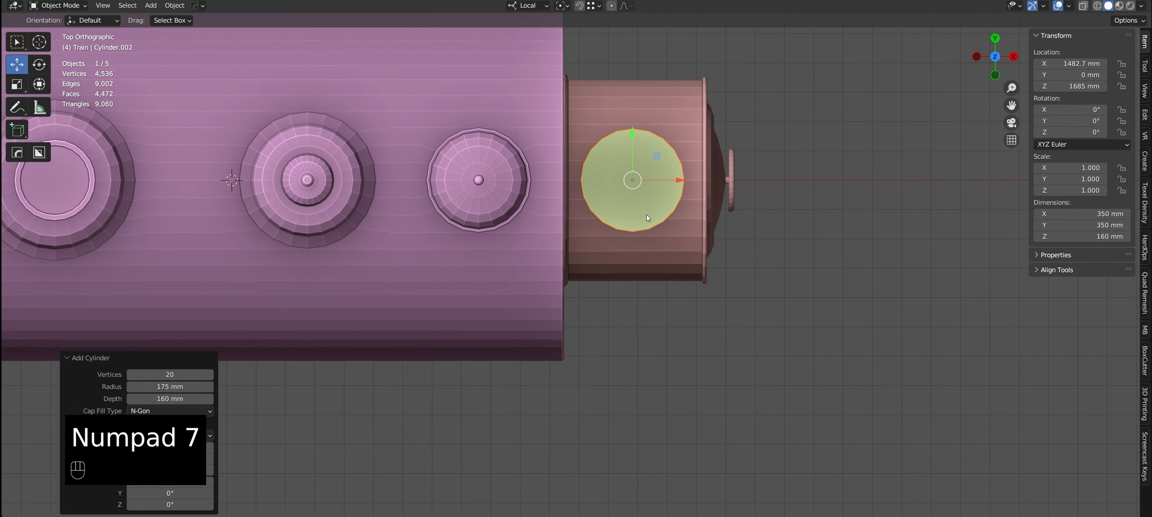
pyautogui.moveTo(646, 218); pyautogui.dragTo(636, 148, button='middle')
pyautogui.scroll(4, 633, 205)
pyautogui.press('Tab')
pyautogui.press('3')
pyautogui.hotkey('alt', 'z')
pyautogui.click(629, 249)
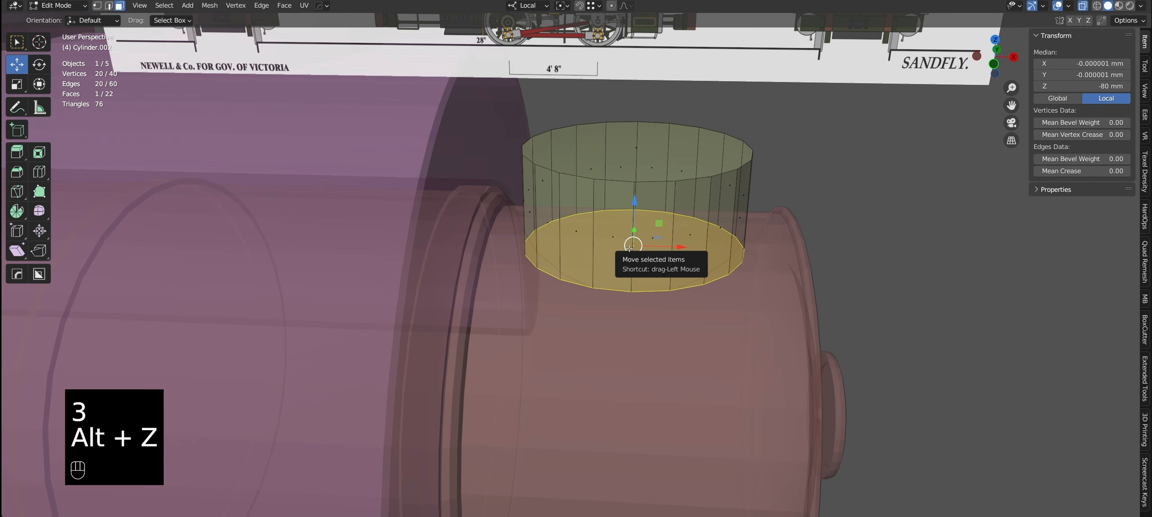
pyautogui.hotkey('ctrl', 'i')
pyautogui.press('x')
pyautogui.click(629, 249)
pyautogui.press('Tab')
# Project the disc onto the smokebox's curved surface, join it to the boiler object and open the mesh for editing
pyautogui.keyDown('shift'); pyautogui.click(657, 322); pyautogui.keyUp('shift')
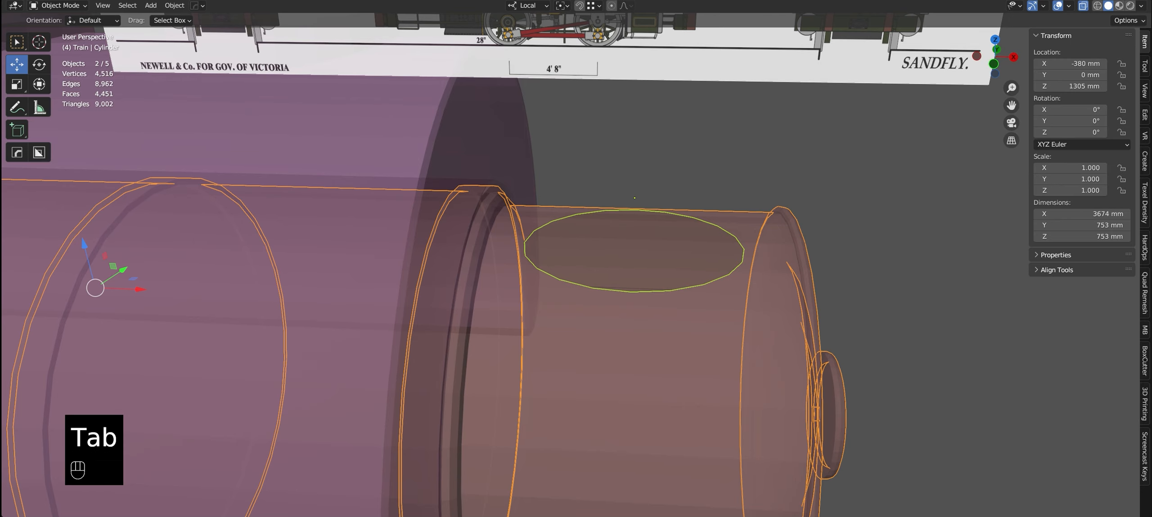
pyautogui.click(633, 250)
pyautogui.click(645, 358)
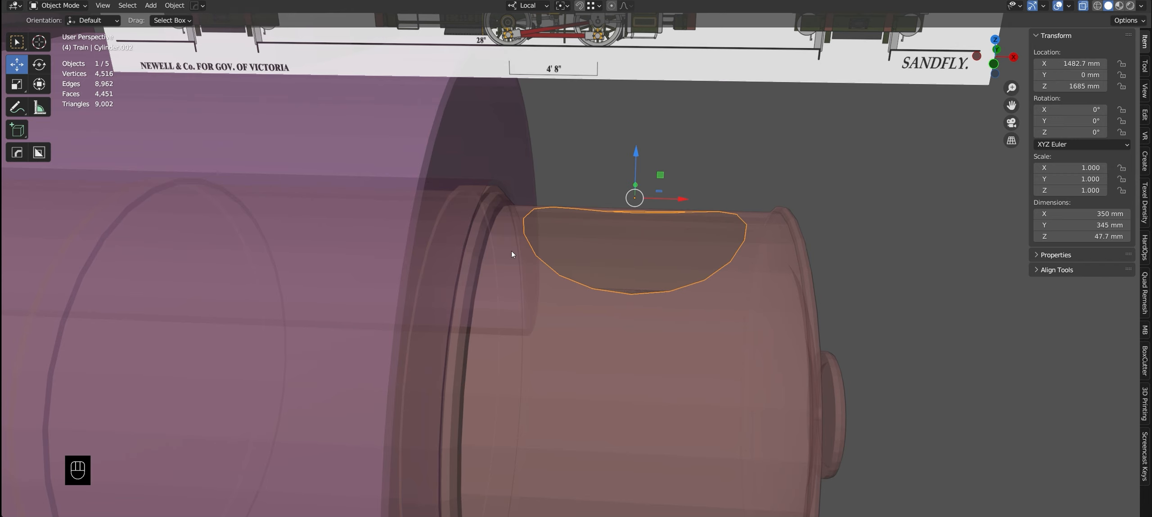
pyautogui.press('KP_7')
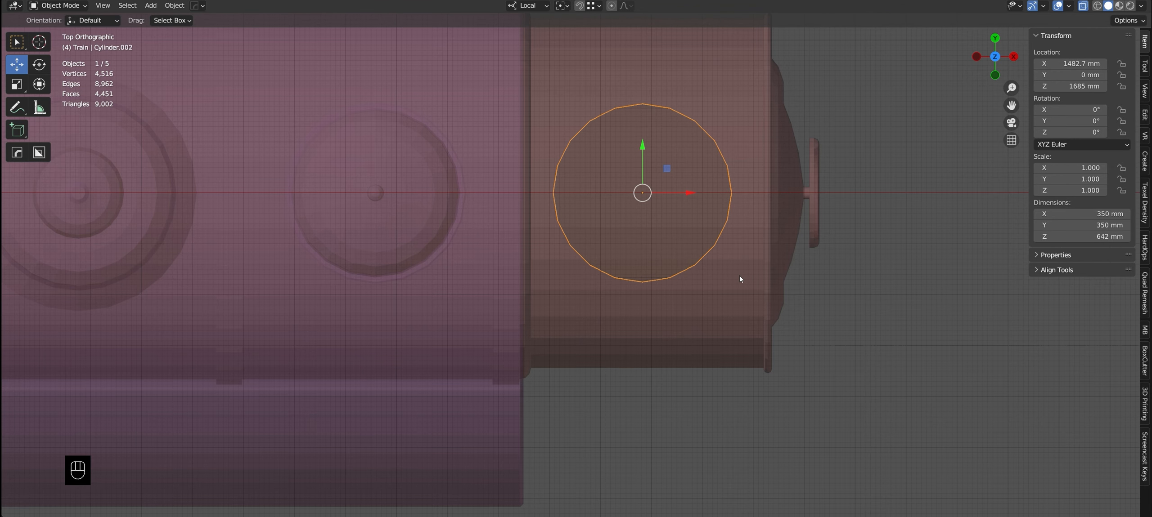
pyautogui.keyDown('shift'); pyautogui.click(720, 277); pyautogui.keyUp('shift')
pyautogui.hotkey('ctrl', 'j')
pyautogui.press('Tab')
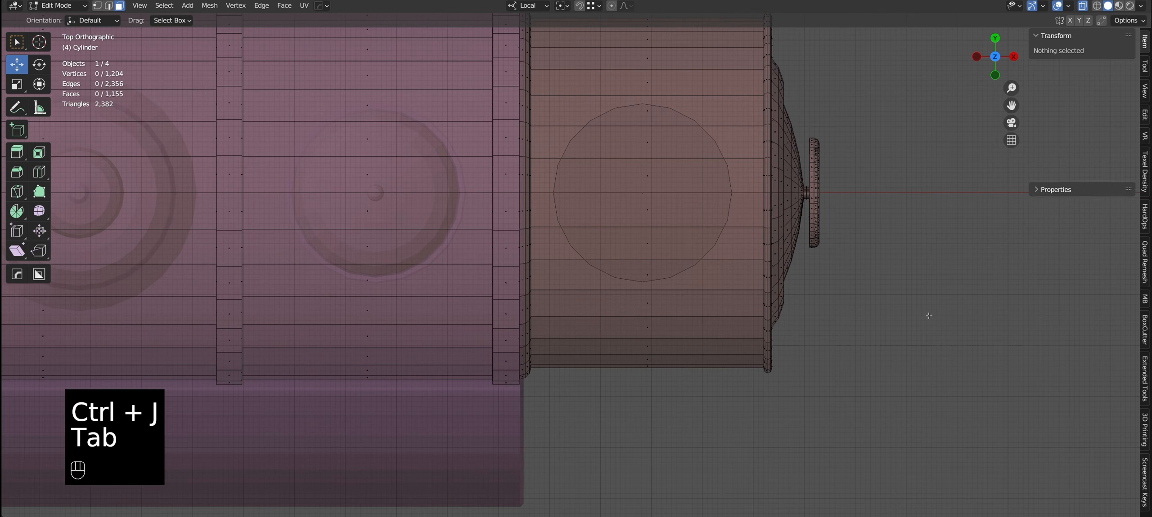
# Cut an edge loop around the smokebox through the centre of the projected circle
pyautogui.hotkey('ctrl', 'r')
pyautogui.click(638, 283)
pyautogui.hotkey('ctrl', 'b')
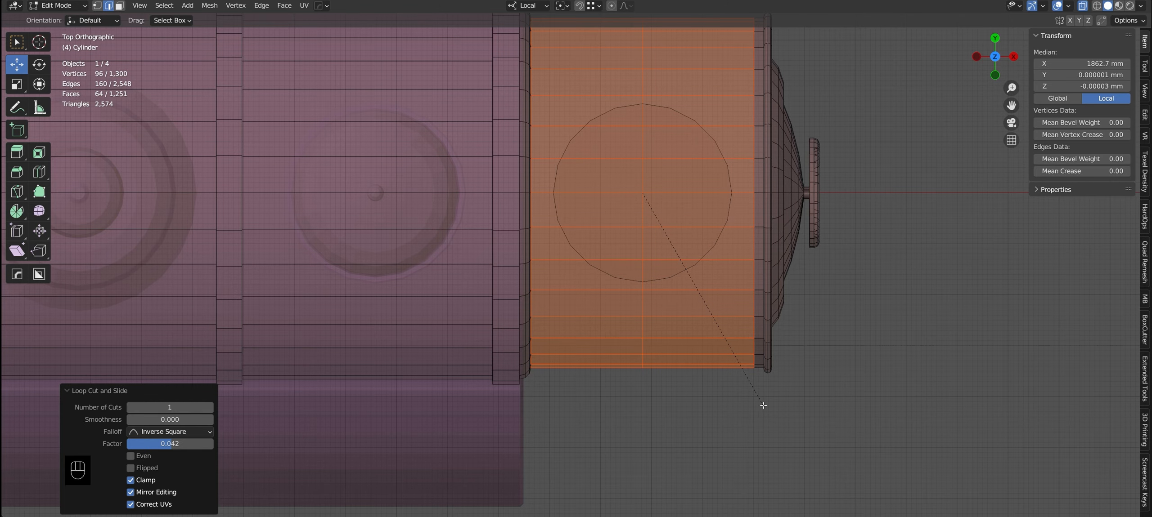
pyautogui.press('Escape')
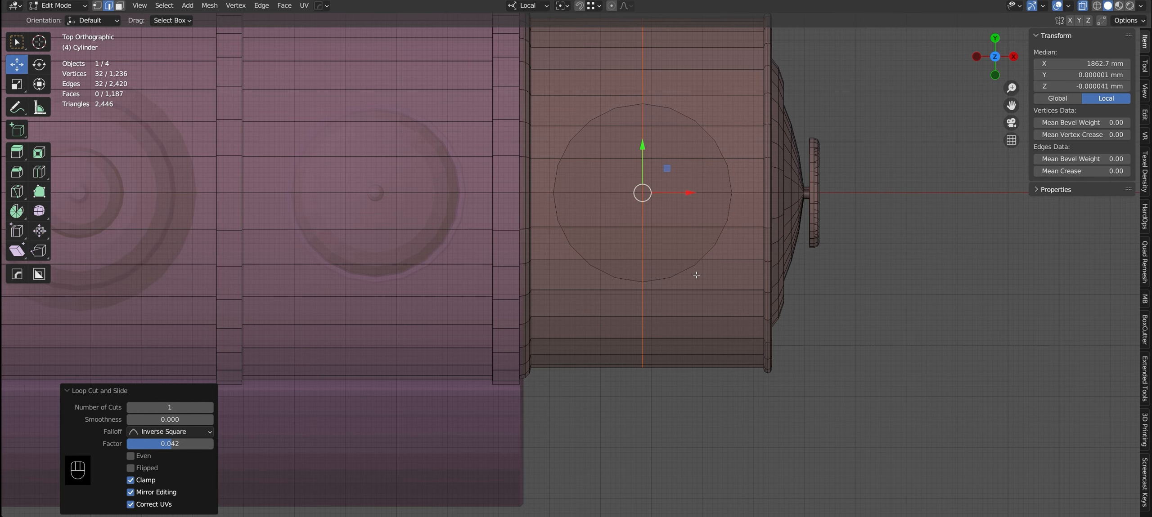
# Bevel the smokebox's centre loop with a width of 201 mm and 2 segments so the new edges enclose the circle
pyautogui.hotkey('alt', 'z')
pyautogui.scroll(-2, 576, 273)
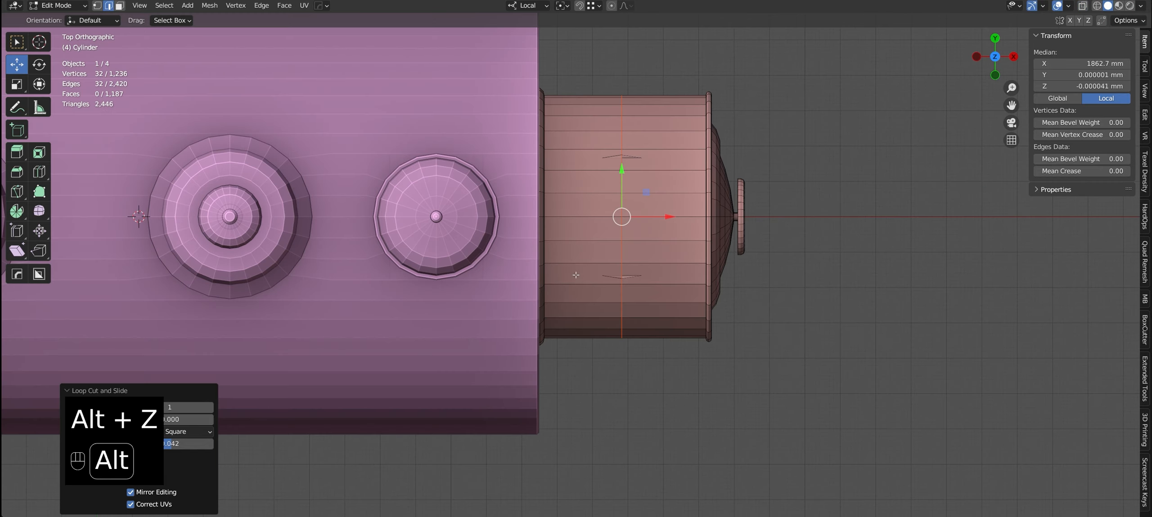
pyautogui.moveTo(576, 275); pyautogui.dragTo(578, 244, button='middle')
pyautogui.scroll(4, 675, 250)
pyautogui.press('KP_7')
pyautogui.hotkey('alt', 'z')
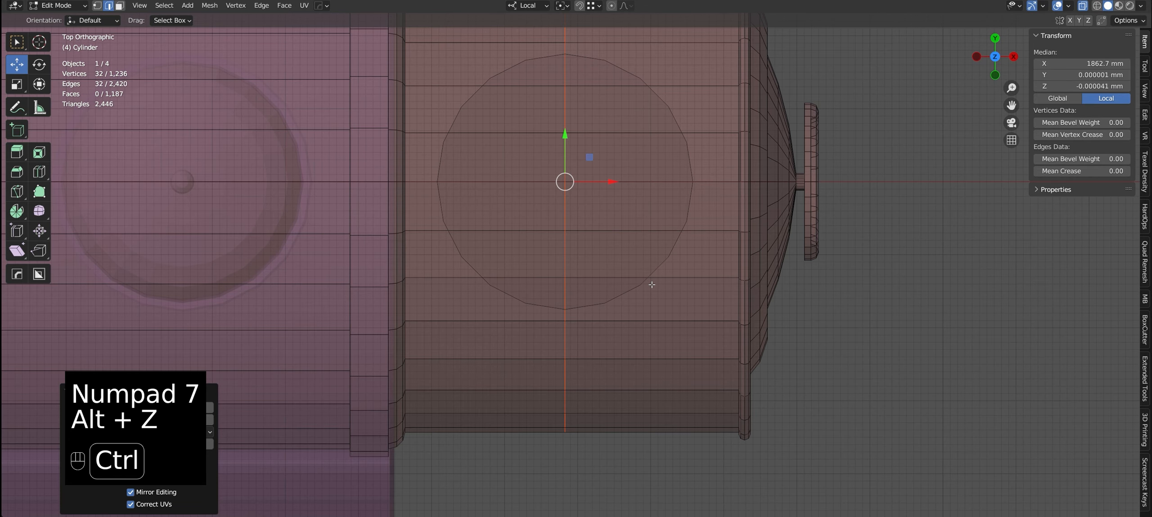
pyautogui.hotkey('ctrl', 'b')
pyautogui.click(600, 304)
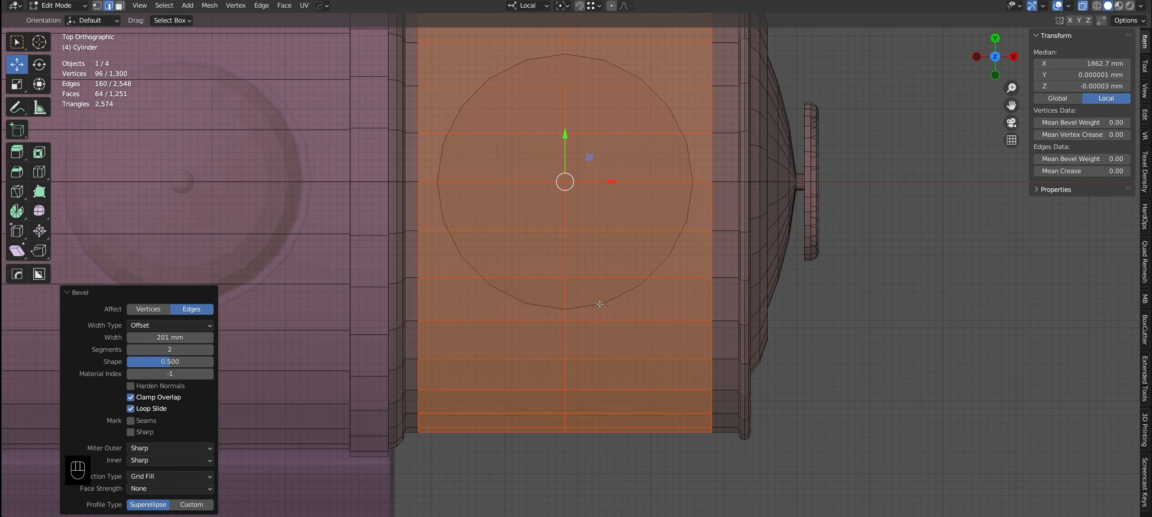
# Select the smokebox faces covering the circle's front half and the adjoining face at the far rear corner
pyautogui.press('3')
pyautogui.click(653, 307)
pyautogui.keyDown('ctrl'); pyautogui.click(626, 64); pyautogui.keyUp('ctrl')
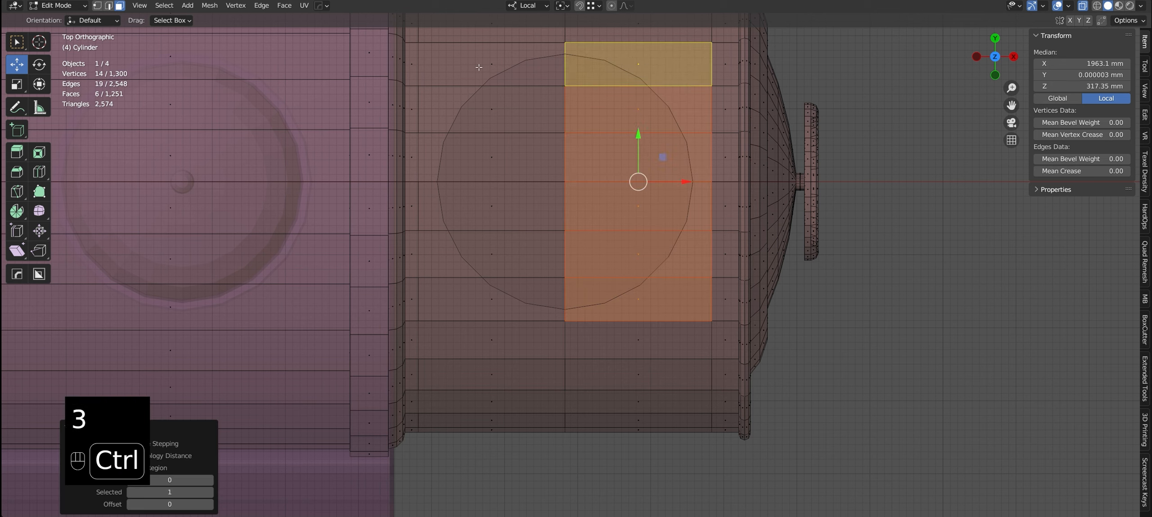
pyautogui.keyDown('ctrl'); pyautogui.click(480, 66); pyautogui.keyUp('ctrl')
# Extend the selection to the circle's rear half and try to delete the faces around the circle
pyautogui.keyDown('ctrl'); pyautogui.click(522, 309); pyautogui.keyUp('ctrl')
pyautogui.press('x')
pyautogui.hotkey('ctrl', 'z')
pyautogui.hotkey('ctrl', 'z')
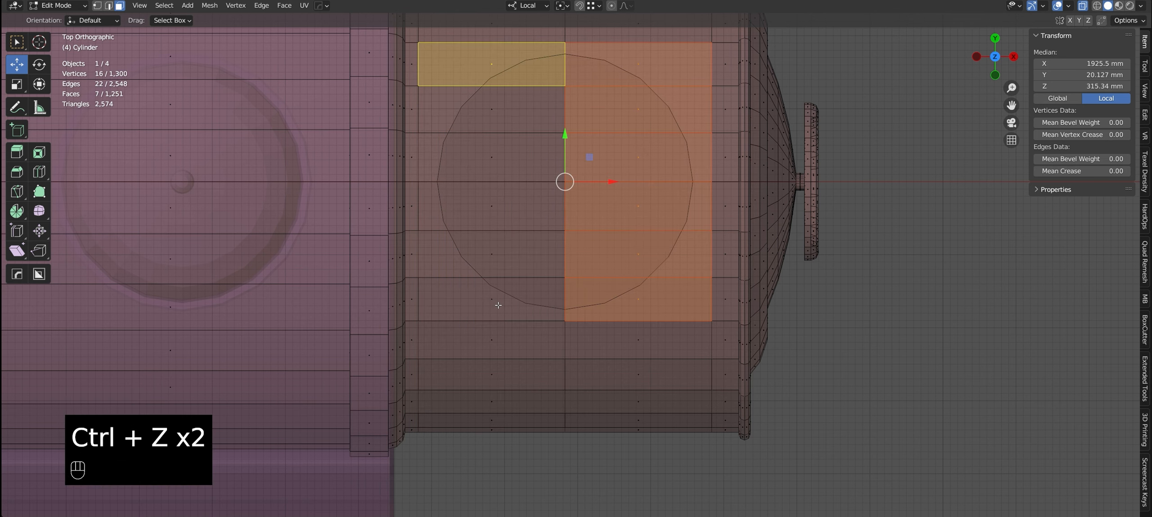
# Delete the selected smokebox faces surrounding the projected circle
pyautogui.hotkey('alt', 'z')
pyautogui.press('x')
pyautogui.hotkey('alt', 'z')
pyautogui.hotkey('alt', 'z')
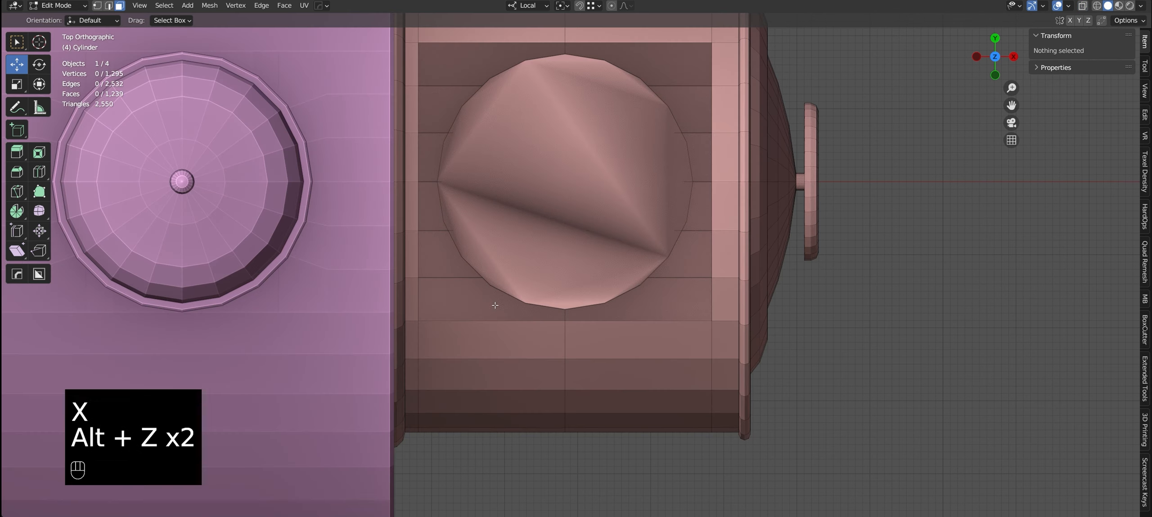
pyautogui.hotkey('alt', 'z')
pyautogui.hotkey('alt', 'z')
# Check the face orientation and recalculate the circle face's normals with the Inside option
pyautogui.press('F5')
pyautogui.press('3')
pyautogui.click(580, 270)
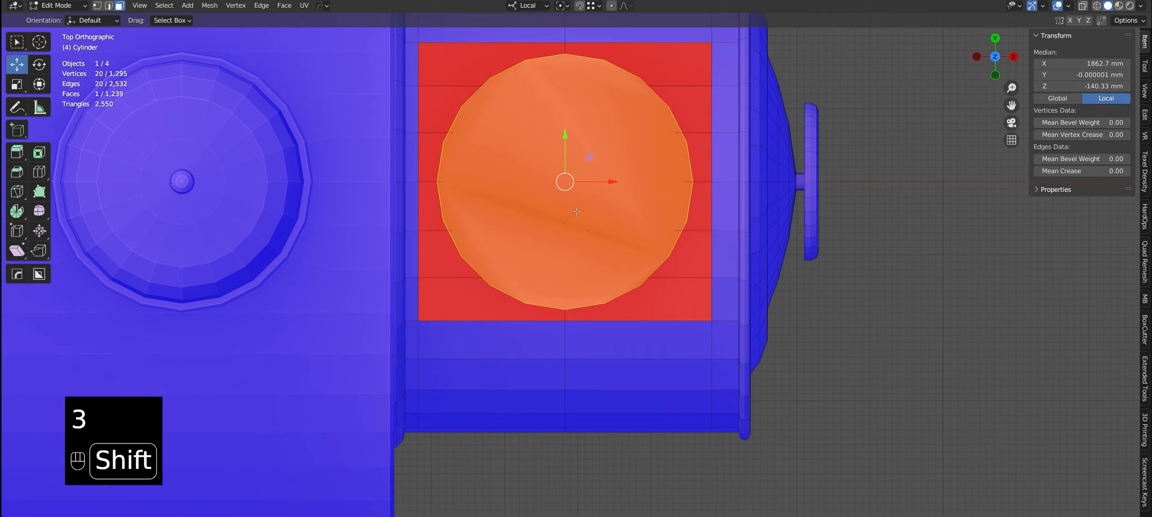
pyautogui.hotkey('shift', 'n')
pyautogui.click(131, 504)
pyautogui.press('F5')
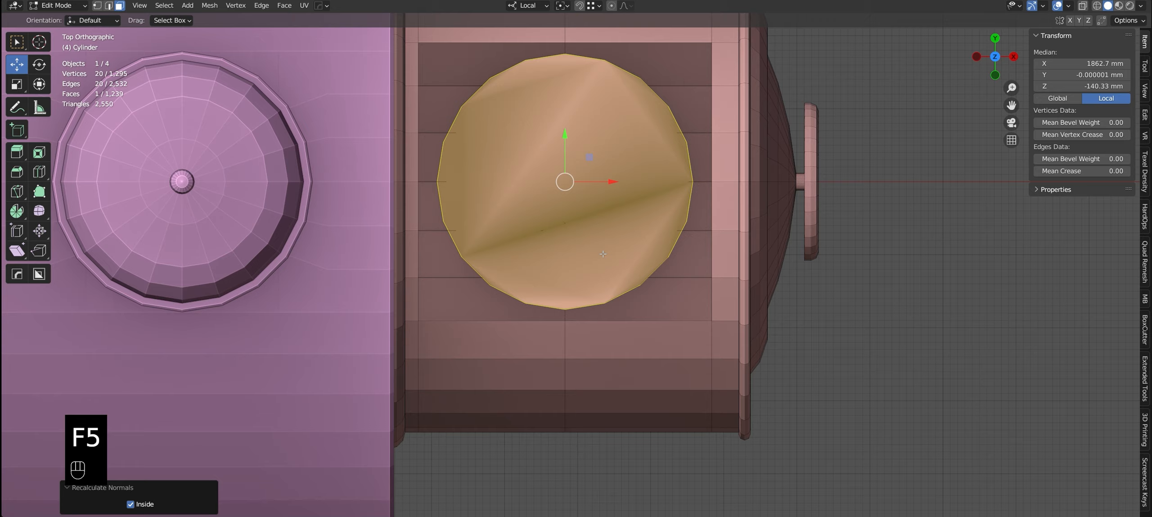
# Cut four edge loops around the smokebox, two on each side of its centre loop, in line with the circle's vertices
pyautogui.click(627, 329)
pyautogui.hotkey('ctrl', 'r')
pyautogui.click(620, 332)
pyautogui.keyDown('ctrl'); pyautogui.click(604, 301); pyautogui.keyUp('ctrl')
pyautogui.hotkey('ctrl', 'r')
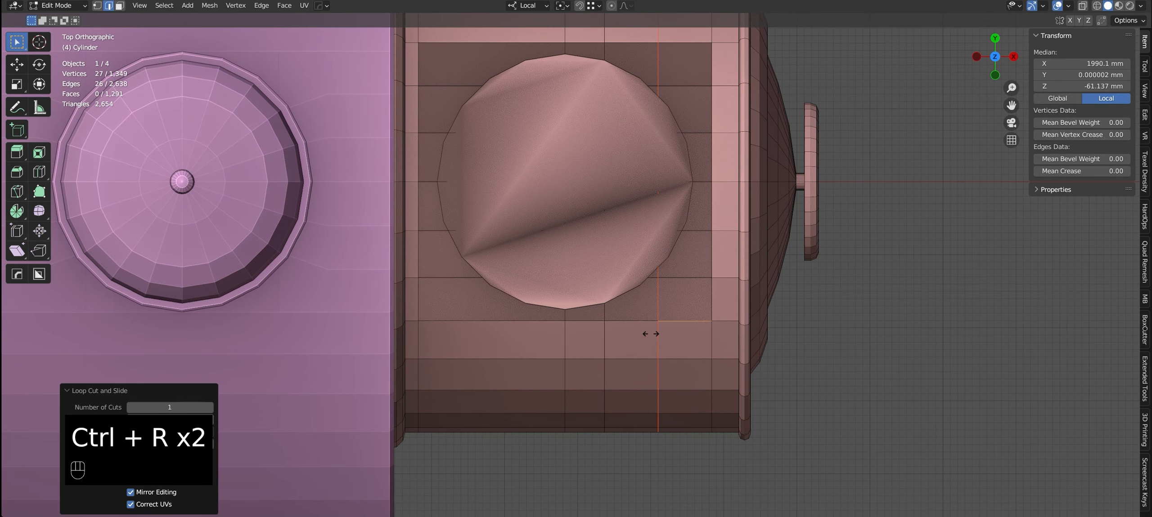
pyautogui.click(651, 332)
pyautogui.keyDown('ctrl'); pyautogui.click(640, 286); pyautogui.keyUp('ctrl')
pyautogui.hotkey('ctrl', 'r')
pyautogui.click(531, 331)
pyautogui.keyDown('ctrl'); pyautogui.click(526, 304); pyautogui.keyUp('ctrl')
pyautogui.hotkey('ctrl', 'r')
pyautogui.hotkey('ctrl', 'r')
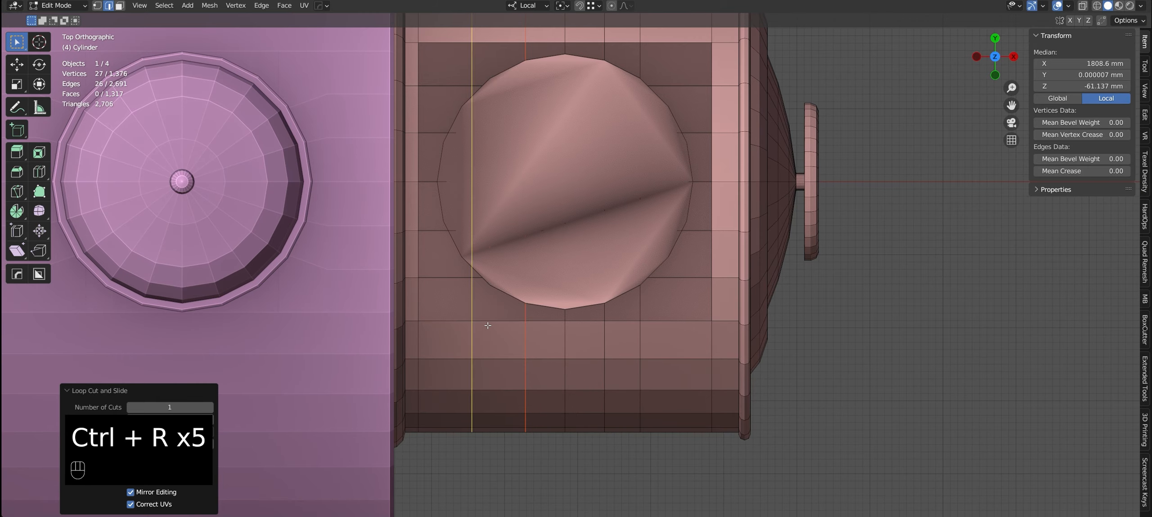
pyautogui.click(488, 327)
pyautogui.keyDown('ctrl'); pyautogui.click(490, 287); pyautogui.keyUp('ctrl')
# Fill a face between the circle's near edge and the adjacent edge of the smokebox opening
pyautogui.click(585, 307)
pyautogui.keyDown('shift'); pyautogui.click(577, 322); pyautogui.keyUp('shift')
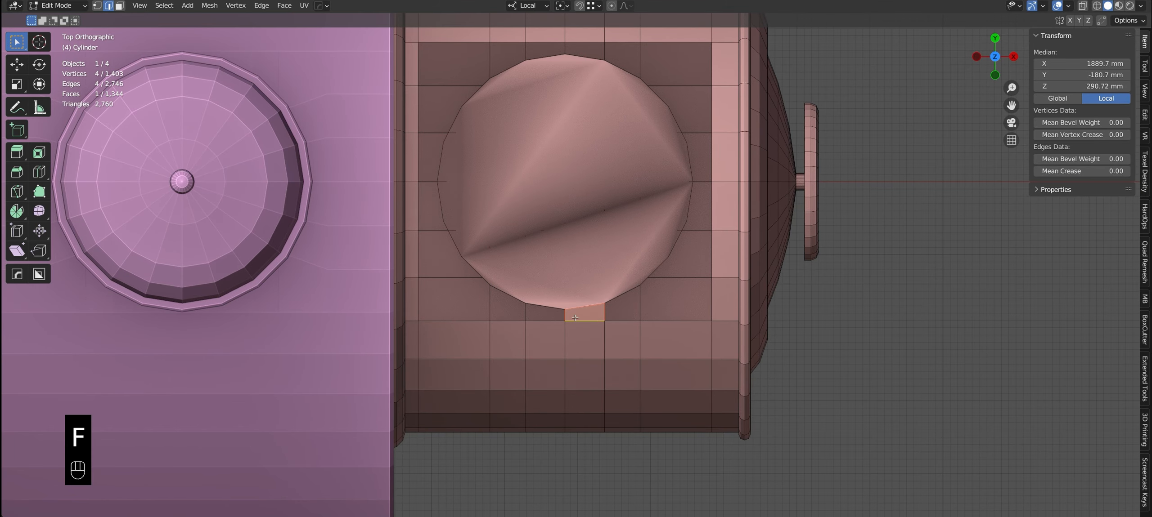
pyautogui.moveTo(602, 318); pyautogui.dragTo(506, 327, button='middle')
# Undo the fill, loop cuts, normals change, face deletion and earlier smokebox edits around the circle
pyautogui.hotkey('ctrl', 'z')
pyautogui.hotkey('ctrl', 'z')
pyautogui.hotkey('ctrl', 'z')
pyautogui.hotkey('ctrl', 'z')
pyautogui.hotkey('ctrl', 'z')
pyautogui.hotkey('ctrl', 'z')
pyautogui.hotkey('ctrl', 'z')
pyautogui.hotkey('ctrl', 'z')
pyautogui.hotkey('ctrl', 'z')
pyautogui.hotkey('ctrl', 'z')
pyautogui.hotkey('ctrl', 'z')
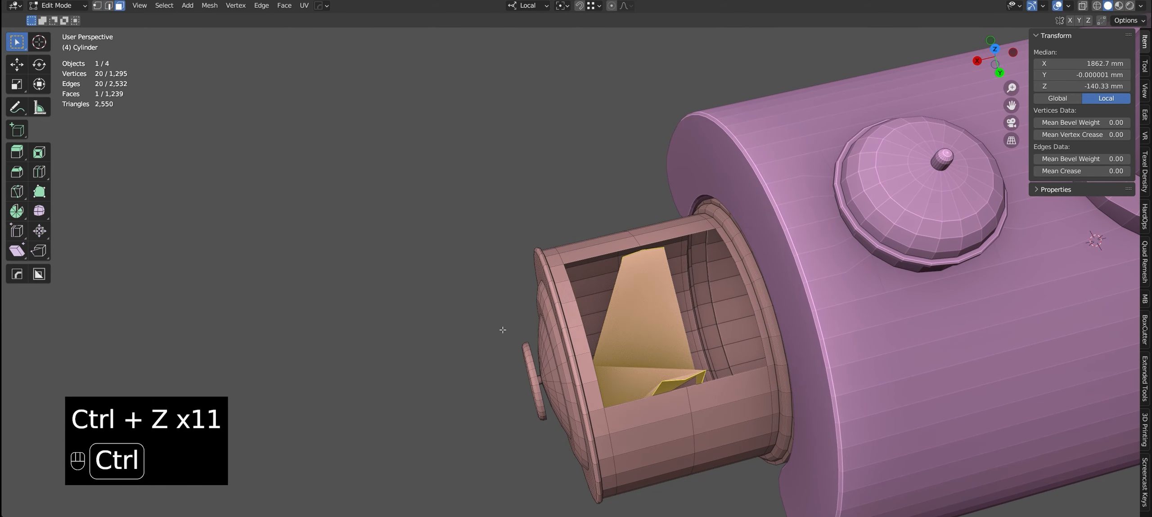
pyautogui.hotkey('ctrl', 'z')
pyautogui.hotkey('ctrl', 'z')
pyautogui.hotkey('alt', 'z')
pyautogui.hotkey('ctrl', 'z')
pyautogui.hotkey('ctrl', 'z')
pyautogui.hotkey('ctrl', 'z')
pyautogui.hotkey('ctrl', 'z')
pyautogui.hotkey('ctrl', 'z')
pyautogui.hotkey('ctrl', 'z')
pyautogui.hotkey('ctrl', 'z')
pyautogui.hotkey('ctrl', 'z')
pyautogui.hotkey('ctrl', 'z')
pyautogui.hotkey('ctrl', 'z')
pyautogui.hotkey('ctrl', 'z')
pyautogui.hotkey('ctrl', 'z')
pyautogui.hotkey('ctrl', 'z')
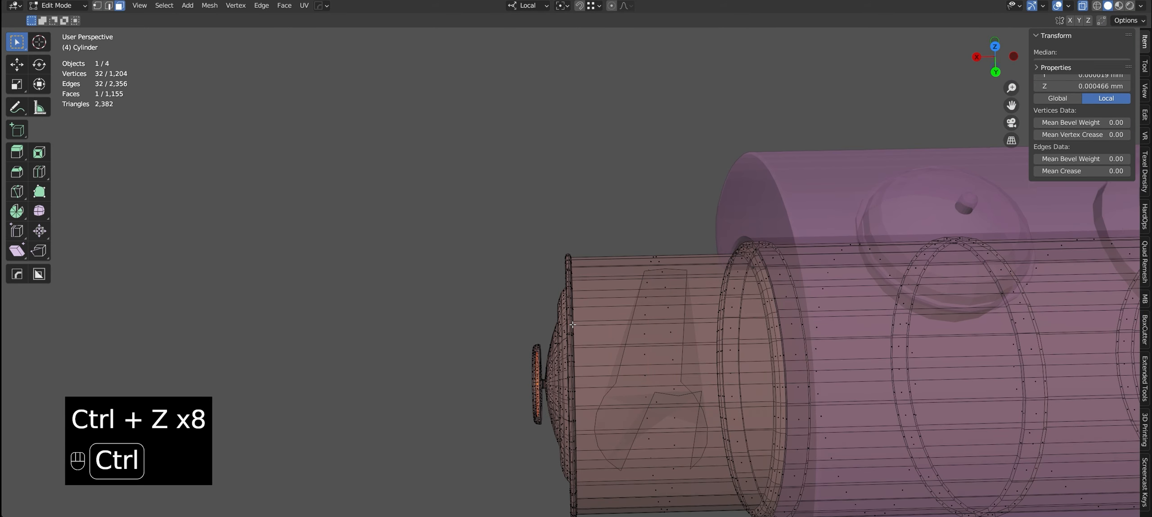
# Return the circle to a separate object and correct its projection so it lies on the smokebox's upper surface
pyautogui.moveTo(581, 329); pyautogui.dragTo(702, 288, button='middle')
pyautogui.press('KP_7')
pyautogui.moveTo(524, 180); pyautogui.dragTo(525, 112)
pyautogui.moveTo(525, 112); pyautogui.dragTo(525, 111)
pyautogui.moveTo(536, 149); pyautogui.dragTo(581, 289, button='middle')
pyautogui.hotkey('ctrl', 'z')
pyautogui.moveTo(558, 230); pyautogui.dragTo(506, 162)
pyautogui.hotkey('ctrl', 'z')
pyautogui.moveTo(509, 166); pyautogui.dragTo(532, 133, button='middle')
pyautogui.press('KP_7')
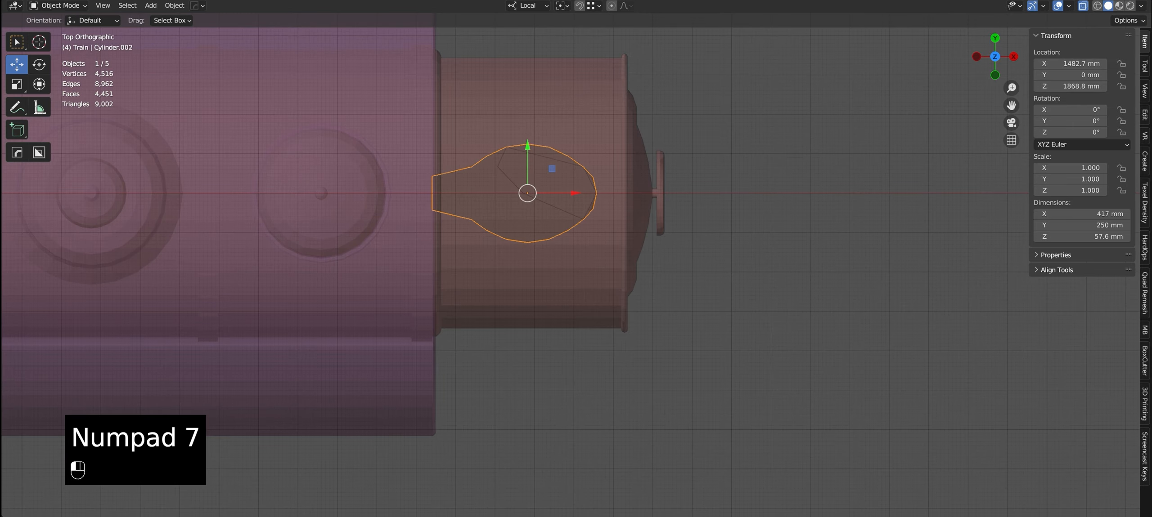
pyautogui.keyDown('alt'); pyautogui.moveTo(504, 279); pyautogui.dragTo(504, 131, button='middle'); pyautogui.keyUp('alt')
# Join the projected circle to the smokebox body and open the combined mesh for editing from above
pyautogui.moveTo(539, 270); pyautogui.dragTo(555, 304, button='middle')
pyautogui.keyDown('shift'); pyautogui.click(555, 304); pyautogui.keyUp('shift')
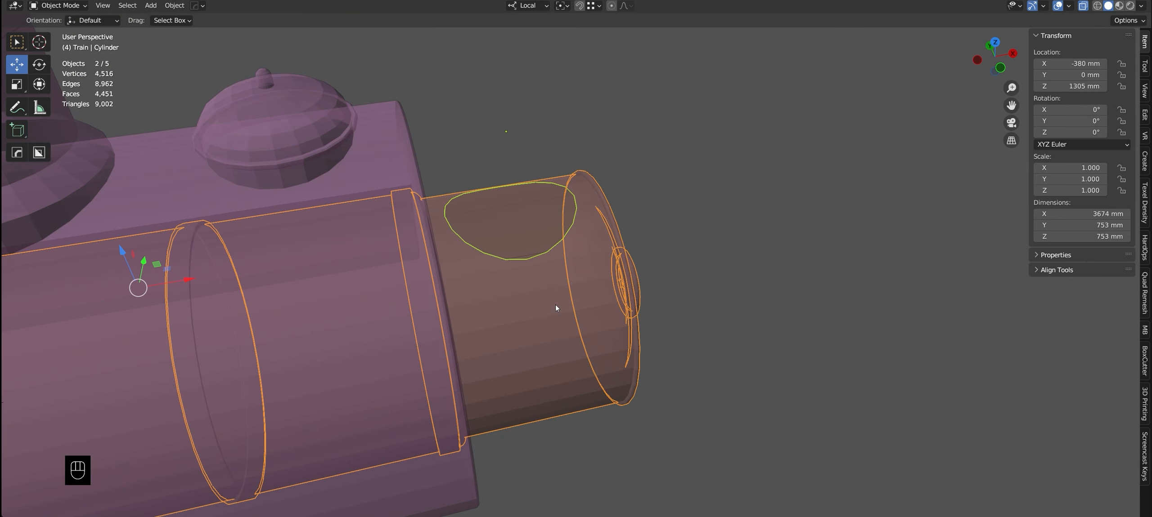
pyautogui.hotkey('ctrl', 'j')
pyautogui.press('Tab')
pyautogui.press('KP_7')
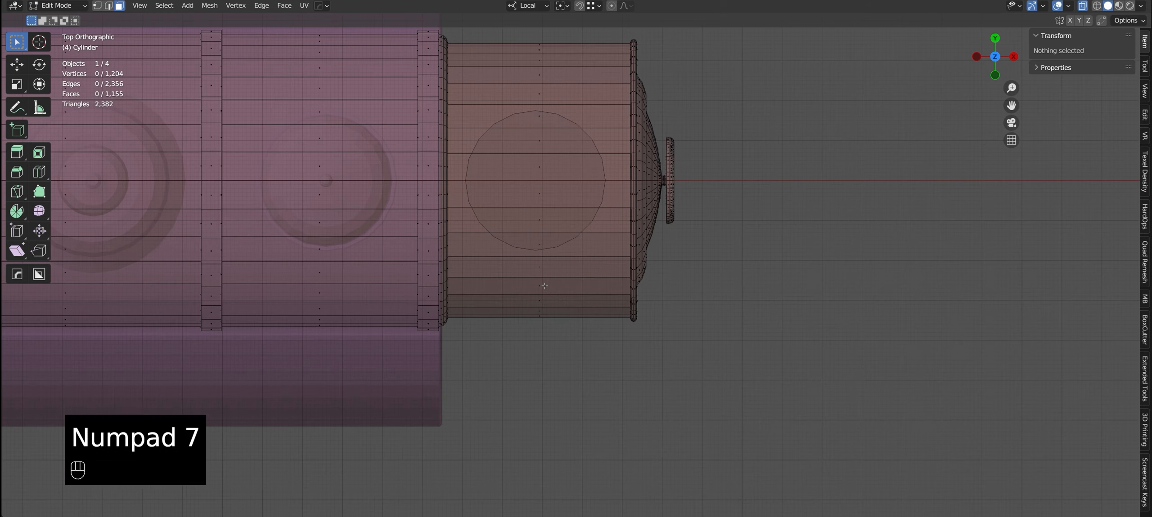
# Cut a loop around the smokebox through the circle's centre and bevel it 197 mm wide with 2 segments
pyautogui.hotkey('ctrl', 'r')
pyautogui.click(535, 252)
pyautogui.rightClick(535, 252)
pyautogui.hotkey('ctrl', 'b')
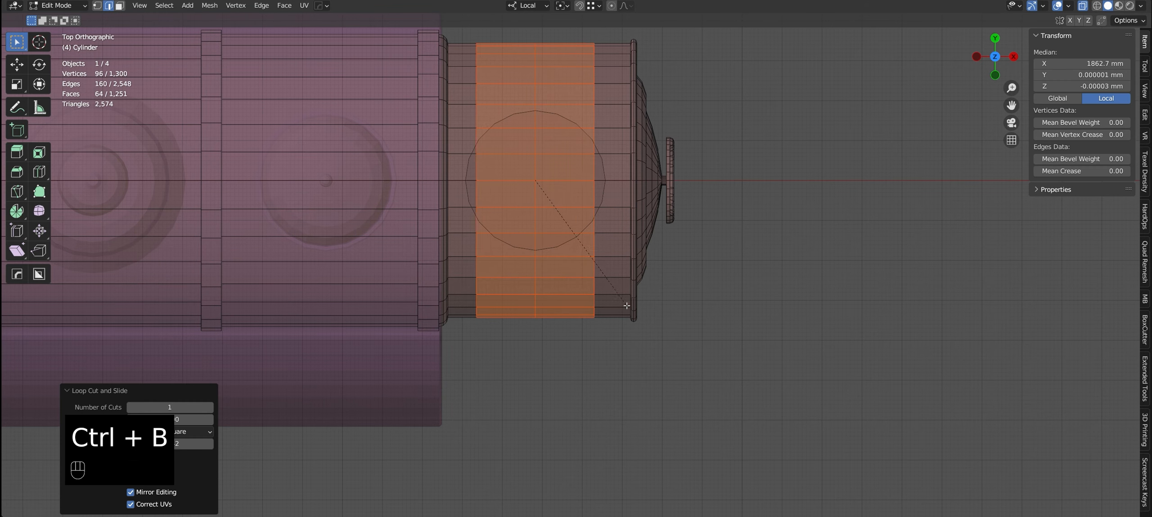
pyautogui.click(581, 252)
pyautogui.moveTo(580, 252)
pyautogui.keyDown('alt'); pyautogui.mouseDown(button='middle')
pyautogui.moveTo(556, 148)
pyautogui.moveTo(563, 205)
pyautogui.mouseUp(button='middle'); pyautogui.keyUp('alt')
pyautogui.hotkey('alt', 'z')
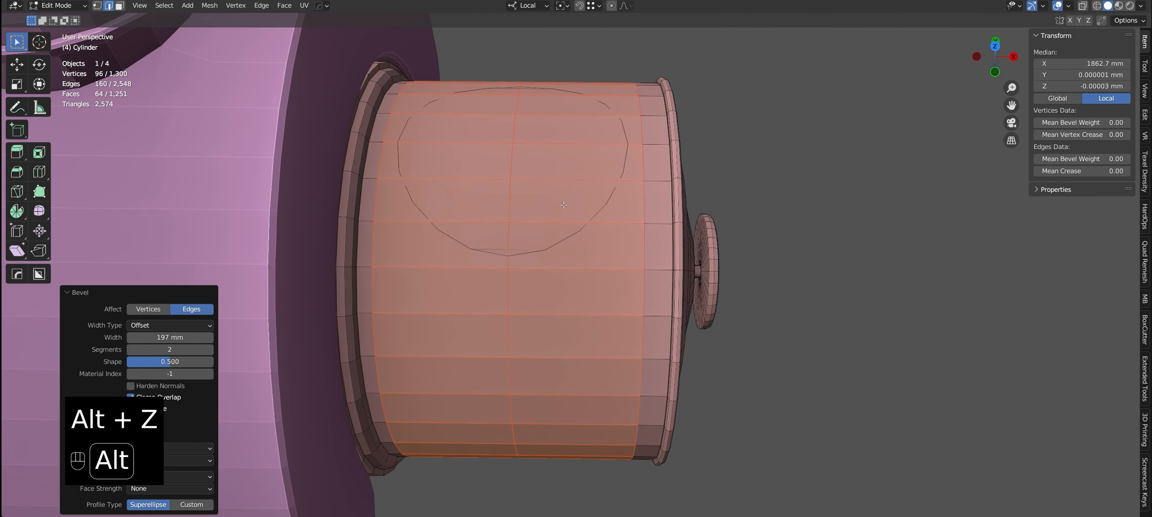
# Select the block of twelve smokebox faces covering the circle and delete them
pyautogui.press('KP_7')
pyautogui.press('3')
pyautogui.click(581, 63)
pyautogui.keyDown('ctrl'); pyautogui.click(452, 250); pyautogui.keyUp('ctrl')
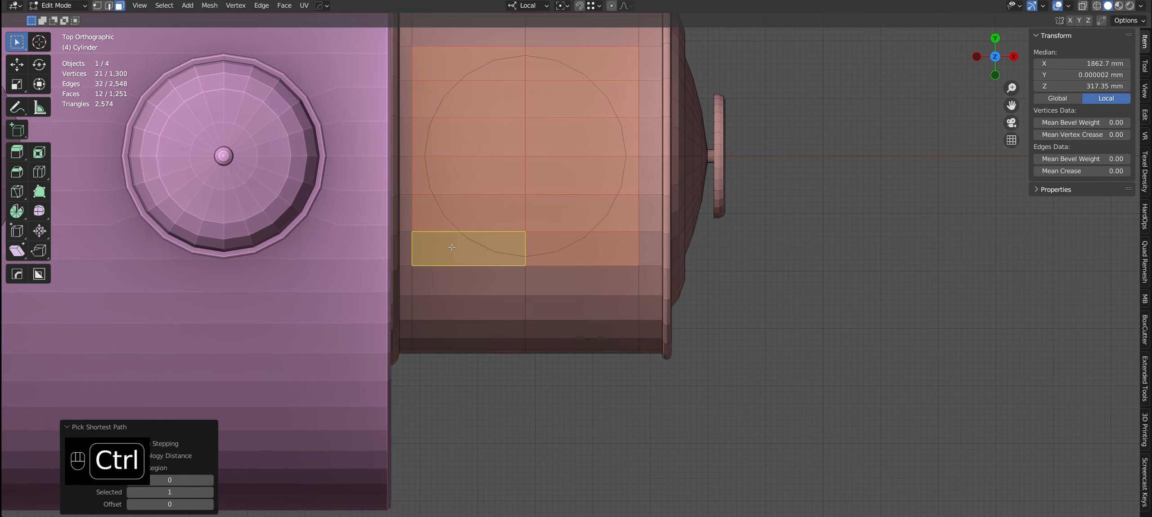
pyautogui.press('x')
pyautogui.click(452, 247)
# Flip the circle face's orientation by recalculating its normals with Inside enabled, then clear the selection
pyautogui.press('F5')
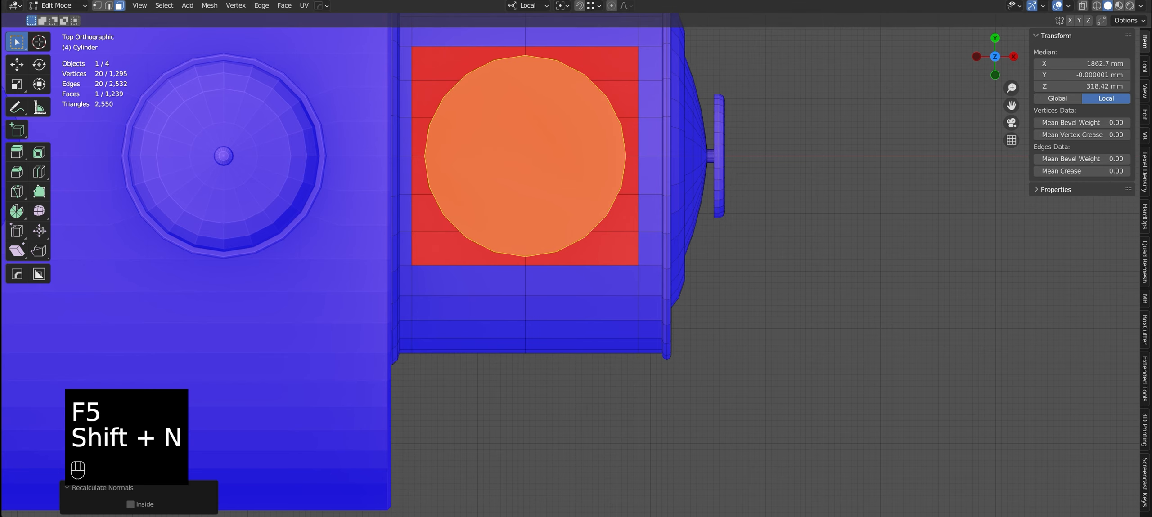
pyautogui.click(130, 504)
pyautogui.press('Tab')
pyautogui.press('F5')
pyautogui.press('Tab')
pyautogui.hotkey('alt', 'a')
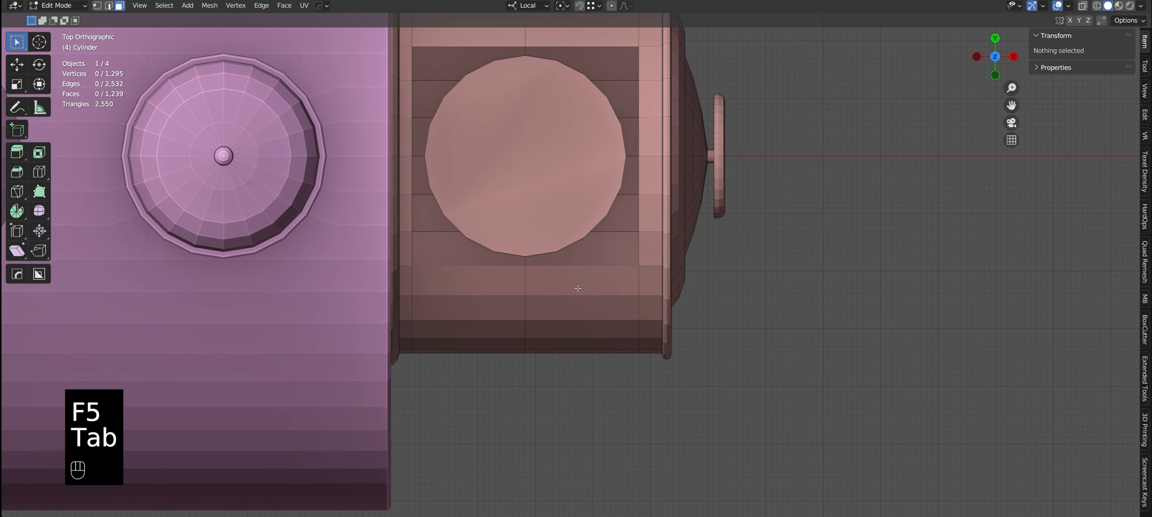
# Cut four edge loops around the smokebox, two on each side of its centre loop, in line with the circle's vertices
pyautogui.hotkey('ctrl', 'r')
pyautogui.click(577, 284)
pyautogui.click(557, 254)
pyautogui.hotkey('ctrl', 'r')
pyautogui.click(594, 279)
pyautogui.keyDown('ctrl'); pyautogui.click(586, 241); pyautogui.keyUp('ctrl')
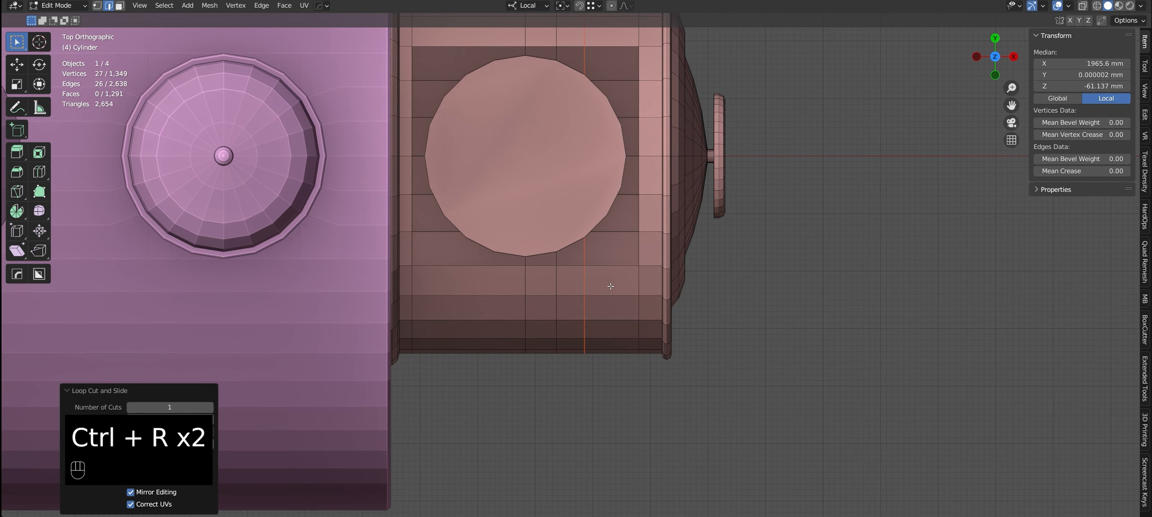
pyautogui.click(470, 278)
pyautogui.click(455, 265)
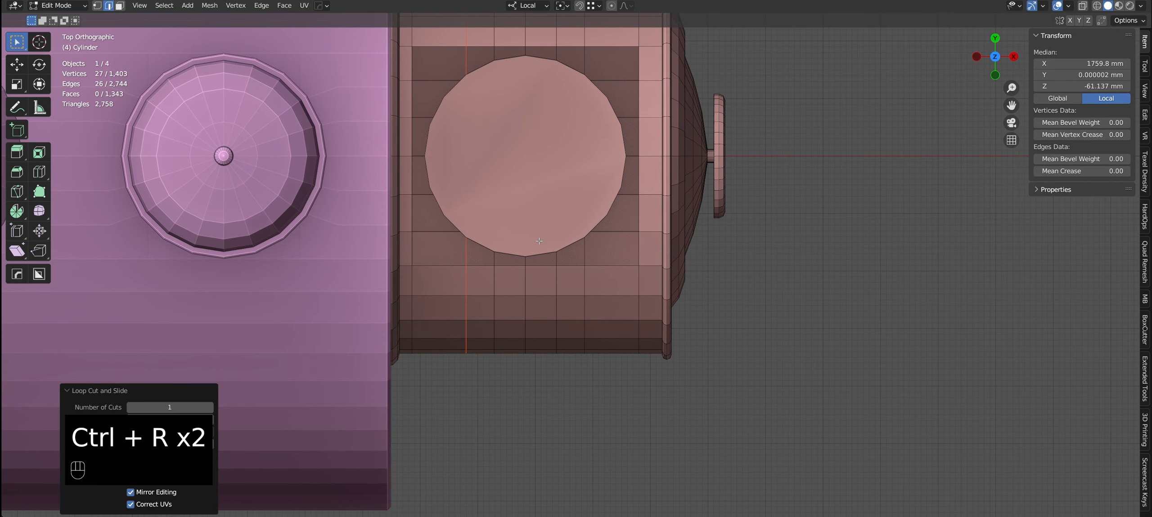
# Fill faces between the circle and the smokebox opening along the near side and the front edge
pyautogui.moveTo(539, 241); pyautogui.dragTo(539, 272, button='middle')
pyautogui.click(540, 275)
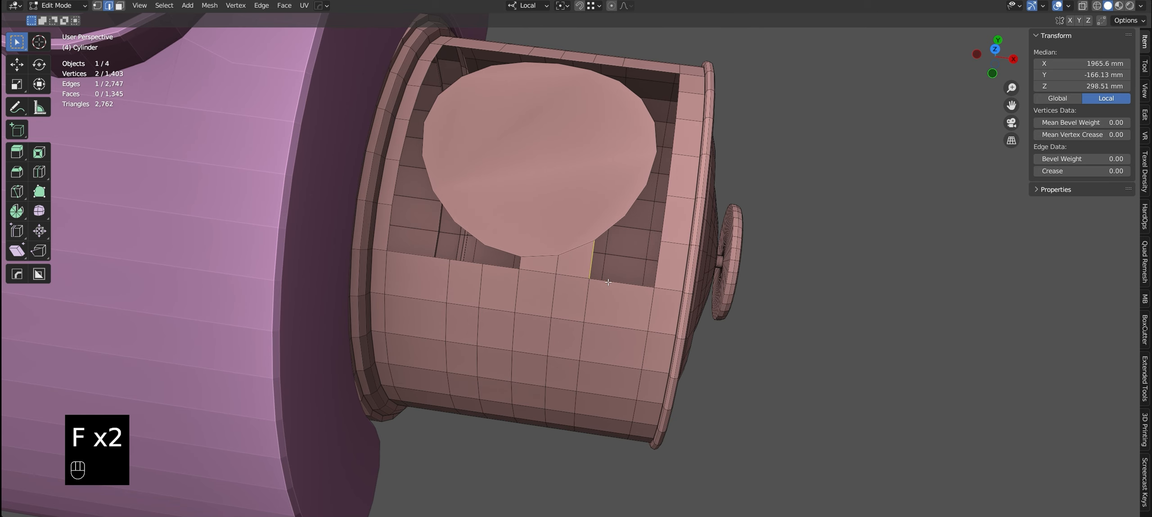
pyautogui.press('f')
pyautogui.press('f')
pyautogui.hotkey('ctrl', 'z')
pyautogui.hotkey('ctrl', 'z')
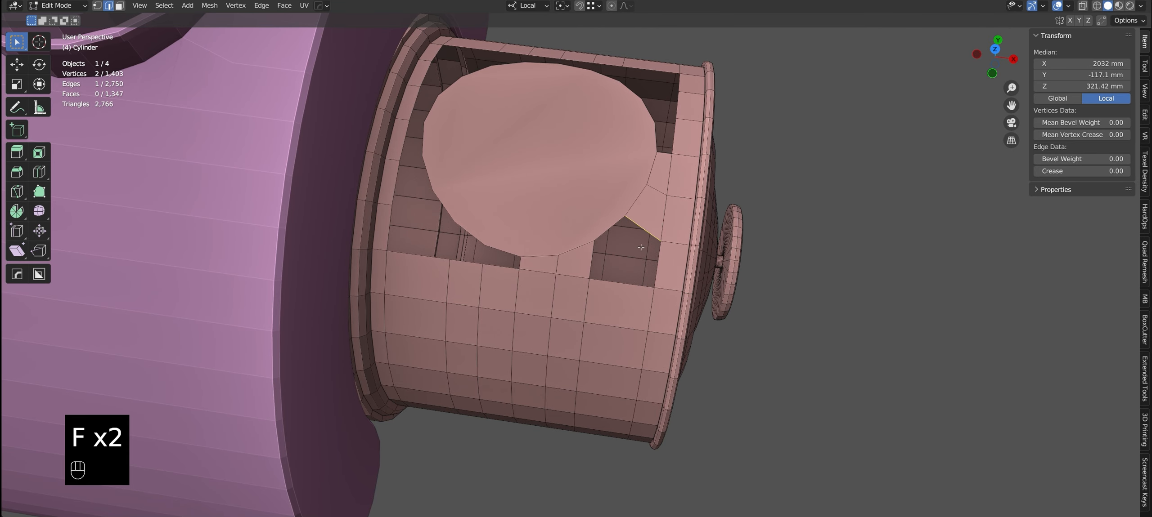
# Cut an additional edge loop near the smokebox's front end and fill the front corner gap beside the circle
pyautogui.hotkey('ctrl', 'r')
pyautogui.click(616, 288)
pyautogui.click(631, 305)
pyautogui.click(659, 261)
pyautogui.press('f')
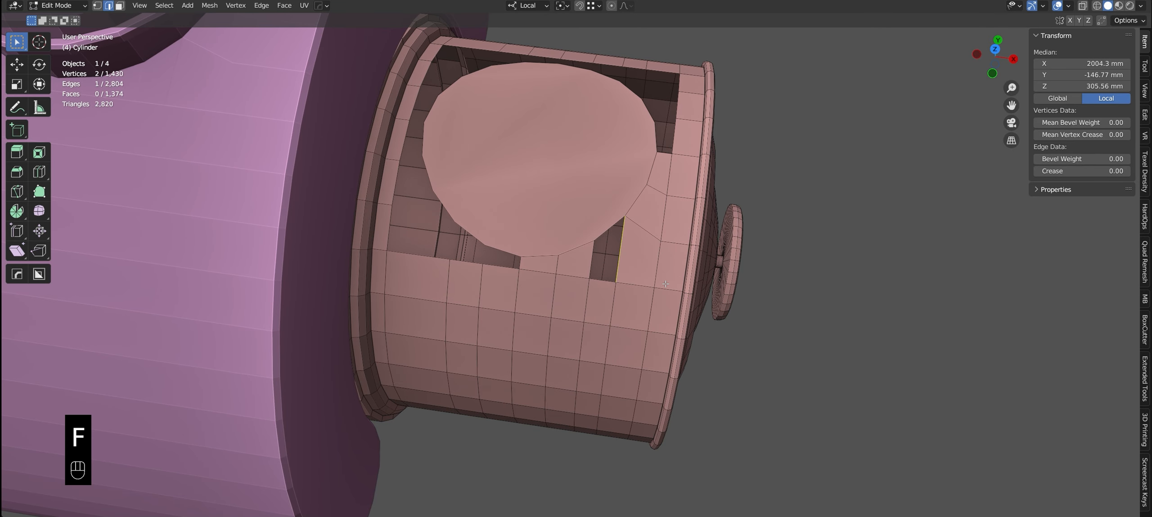
# Cut a matching edge loop near the smokebox's rear end and fill the remaining gaps on the circle's near rear side
pyautogui.moveTo(511, 267); pyautogui.dragTo(526, 265, button='middle')
pyautogui.hotkey('ctrl', 'r')
pyautogui.click(471, 255)
pyautogui.click(475, 254)
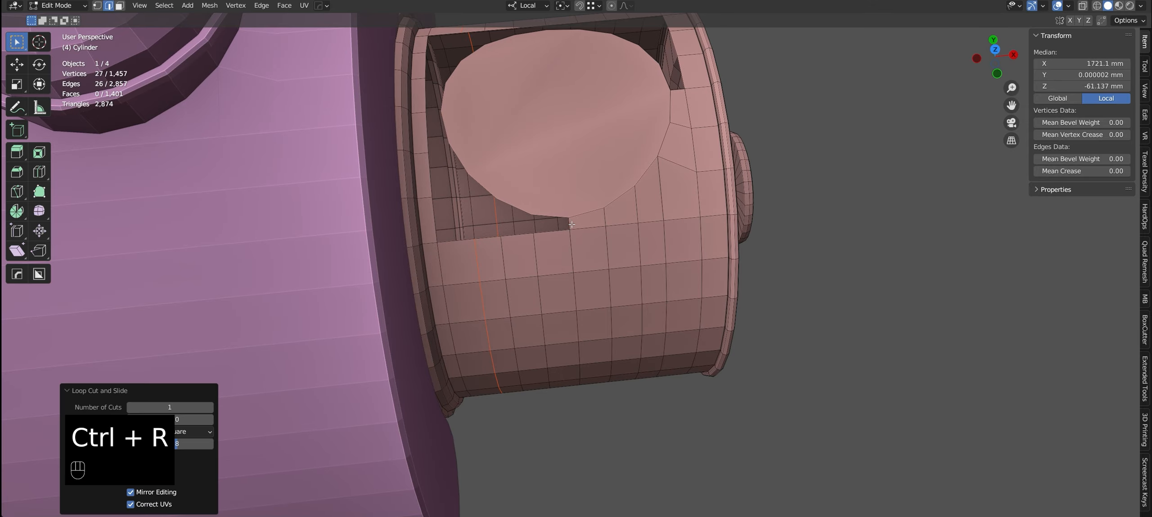
pyautogui.click(570, 224)
pyautogui.press('f')
pyautogui.press('f')
pyautogui.scroll(-2, 563, 248)
pyautogui.moveTo(588, 235); pyautogui.dragTo(555, 297, button='middle')
# Mirror the smokebox's filled half across the Y axis and dissolve the edge splitting the circle face
pyautogui.press('Tab')
pyautogui.hotkey('alt', 'x')
pyautogui.scroll(-5, 555, 299)
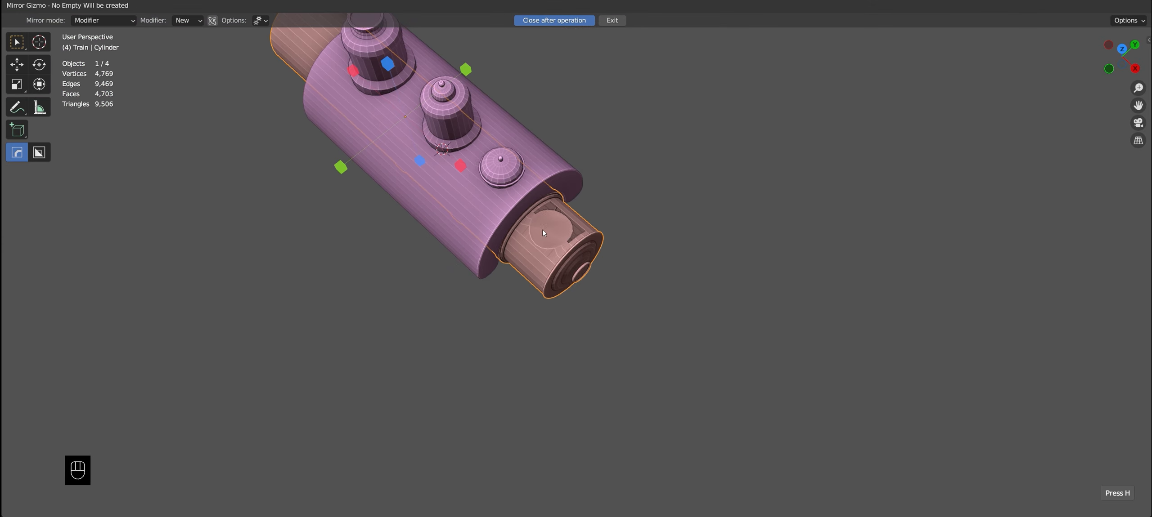
pyautogui.click(340, 167)
pyautogui.moveTo(563, 252); pyautogui.dragTo(586, 247, button='middle')
pyautogui.scroll(5, 586, 247)
pyautogui.press('Tab')
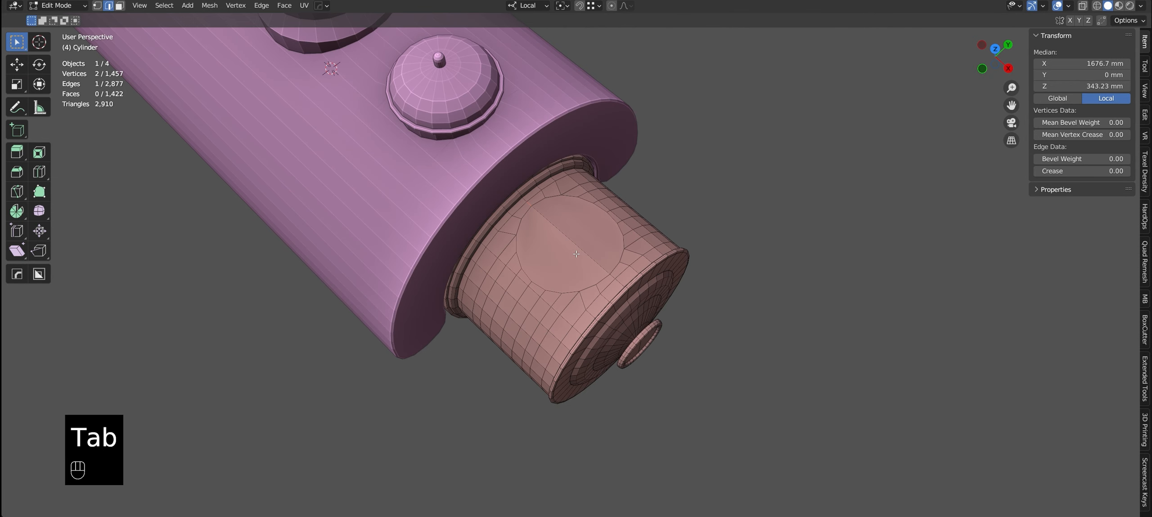
pyautogui.press('2')
pyautogui.hotkey('ctrl', 'x')
# Extrude the circle face upward by about 20.8 mm, following the chimney base in the front reference
pyautogui.press('3')
pyautogui.click(550, 260)
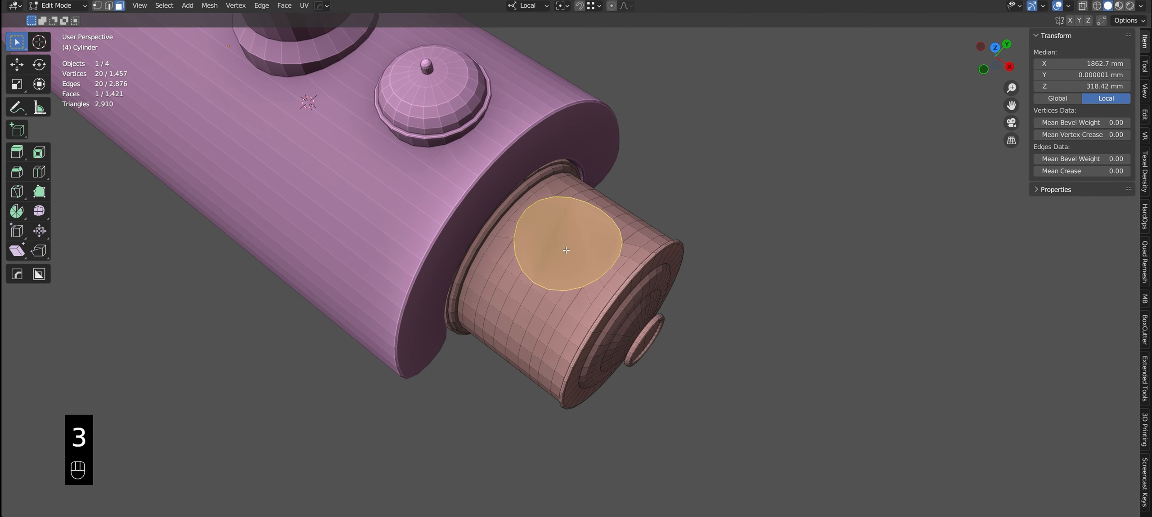
pyautogui.press('KP_1')
pyautogui.press('space')
pyautogui.hotkey('alt', 'z')
pyautogui.scroll(6, 548, 259)
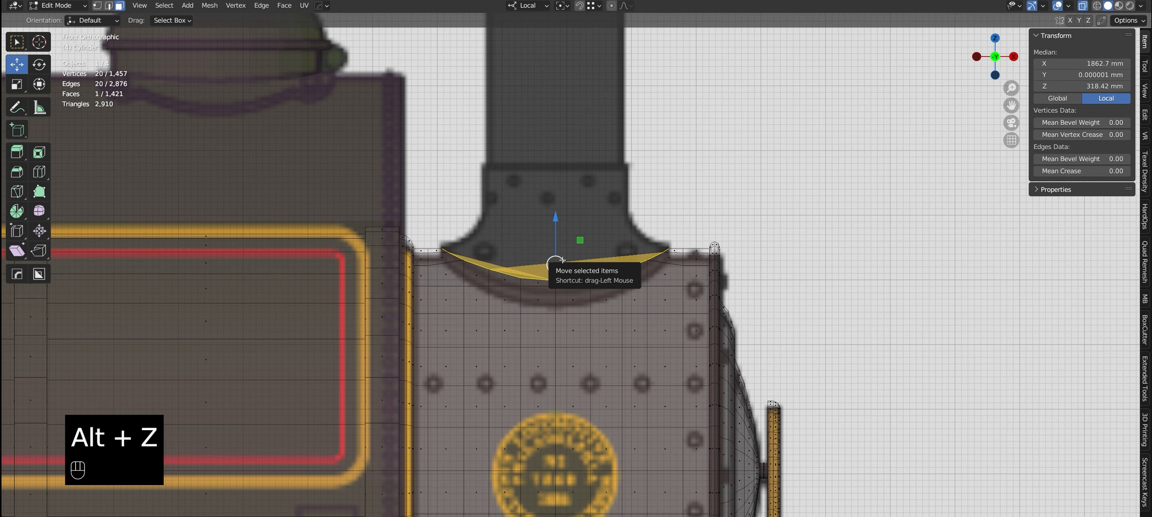
pyautogui.scroll(-5, 593, 270)
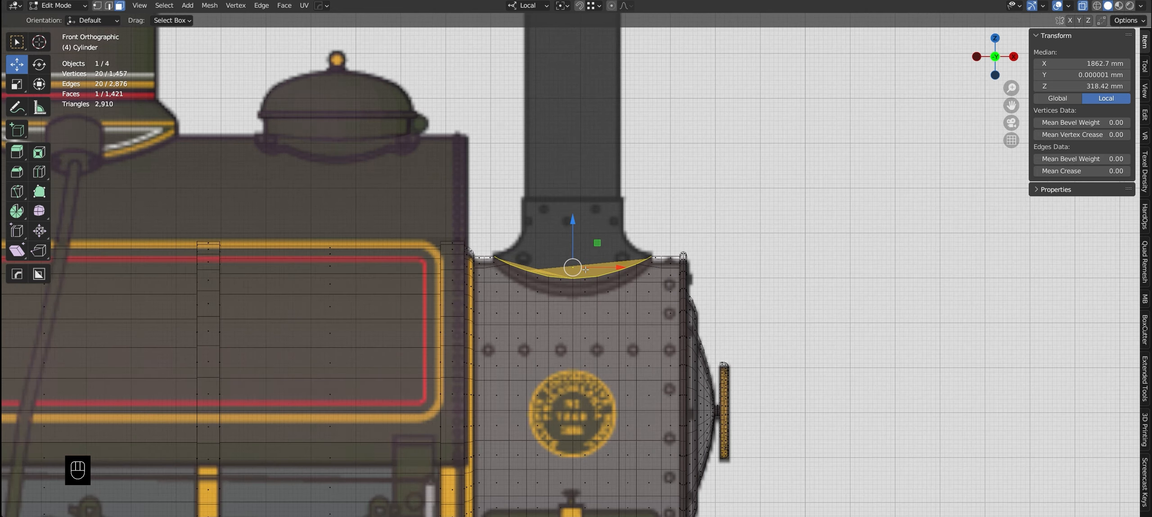
pyautogui.scroll(5, 592, 270)
pyautogui.press('e')
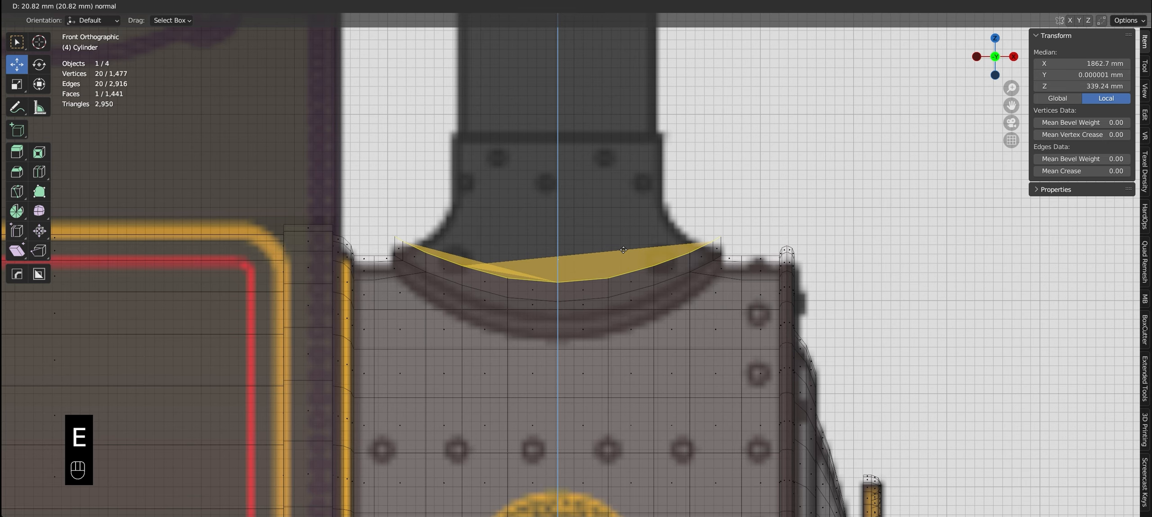
pyautogui.click(623, 250)
pyautogui.hotkey('alt', 'z')
pyautogui.hotkey('alt', 'z')
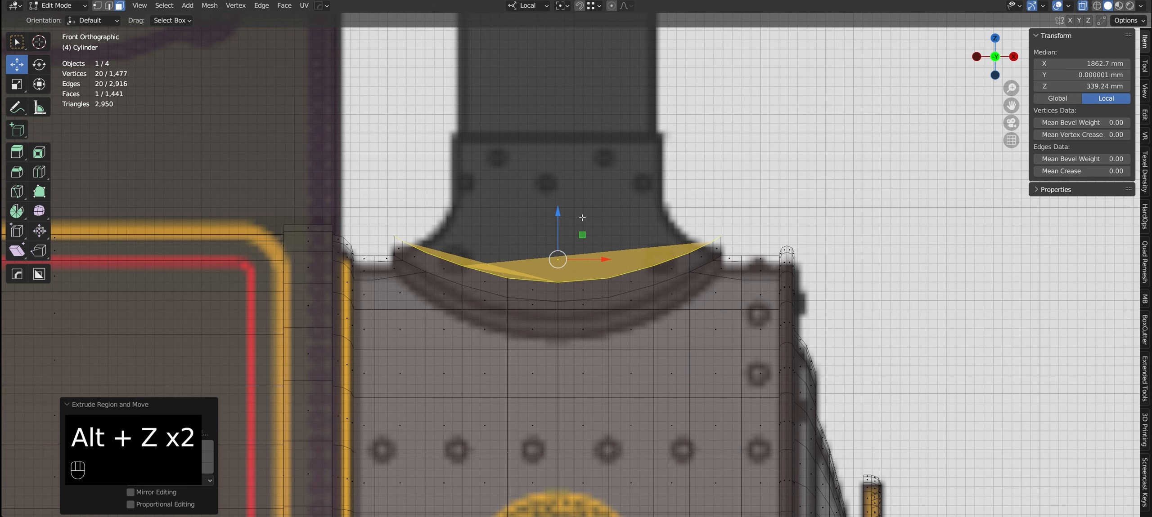
# Extrude the chimney base's top face by about 19.1 mm and scale it to 0.874
pyautogui.press('e')
pyautogui.click(889, 280)
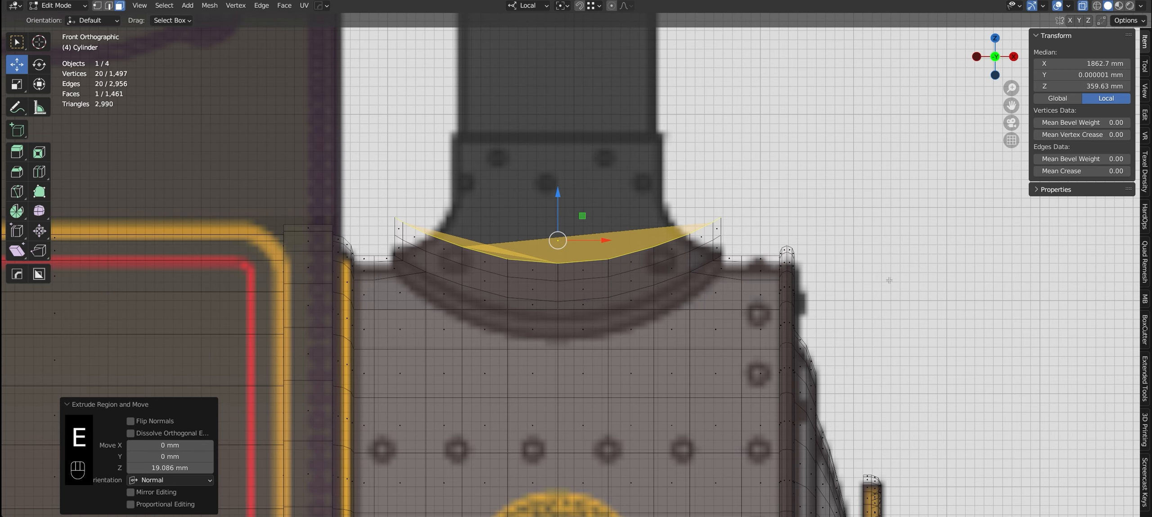
pyautogui.press('s')
pyautogui.click(855, 284)
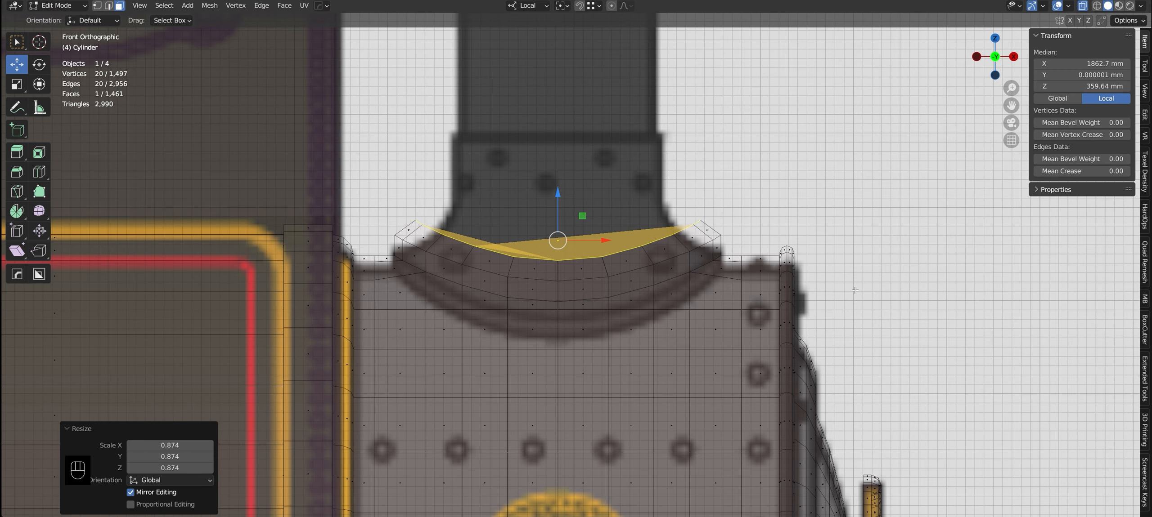
# Flatten the chimney base's top face by scaling it along local Z to about 0.75
pyautogui.press('s')
pyautogui.press('z')
pyautogui.press('z')
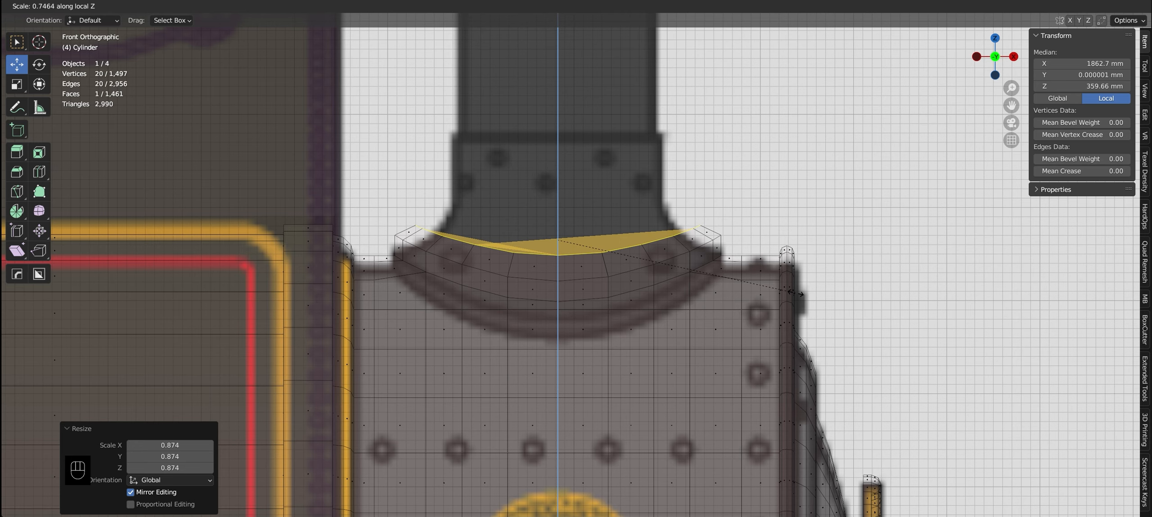
pyautogui.click(795, 293)
pyautogui.hotkey('ctrl', 'z')
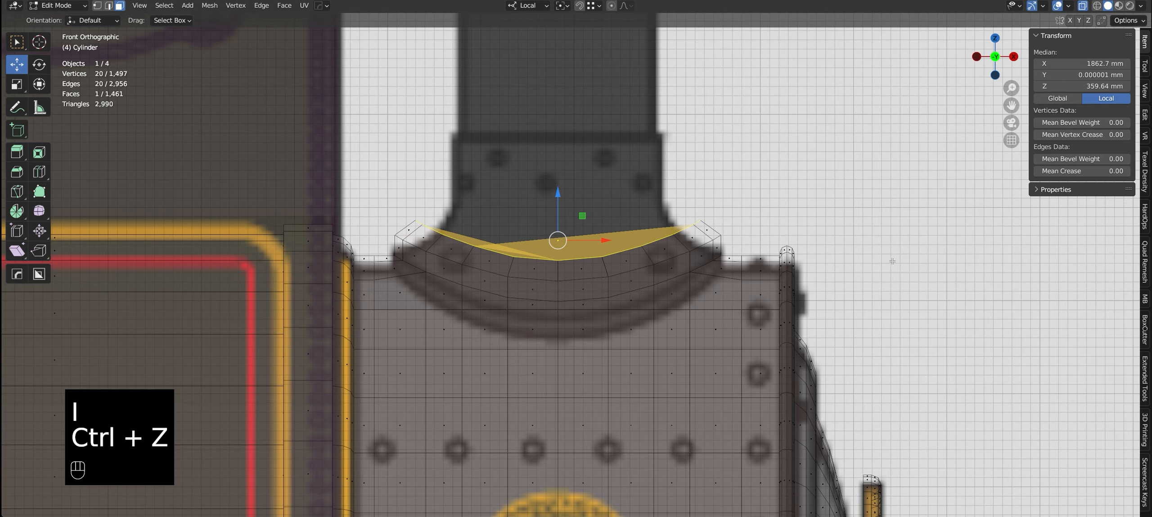
pyautogui.hotkey('ctrl', 'shift', 'z')
# Extrude the chimney base's top face by another 19.5 mm or so and scale it to 0.753 to match the reference
pyautogui.press('e')
pyautogui.click(918, 251)
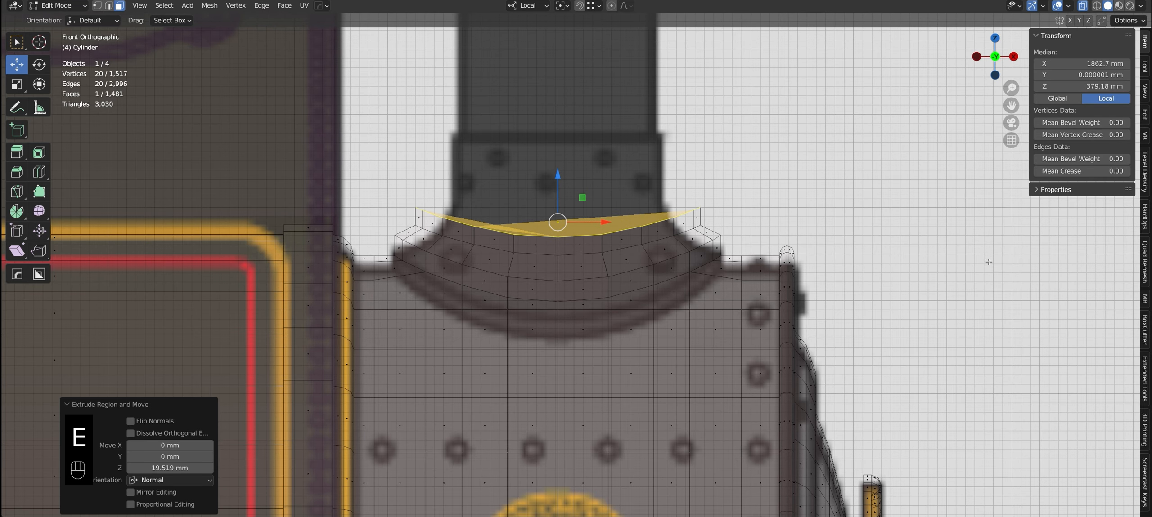
pyautogui.press('s')
pyautogui.click(881, 253)
# Flatten the chimney base's top face to about 0.82 along local Z and raise it by about 9.1 mm
pyautogui.press('s')
pyautogui.press('z')
pyautogui.press('z')
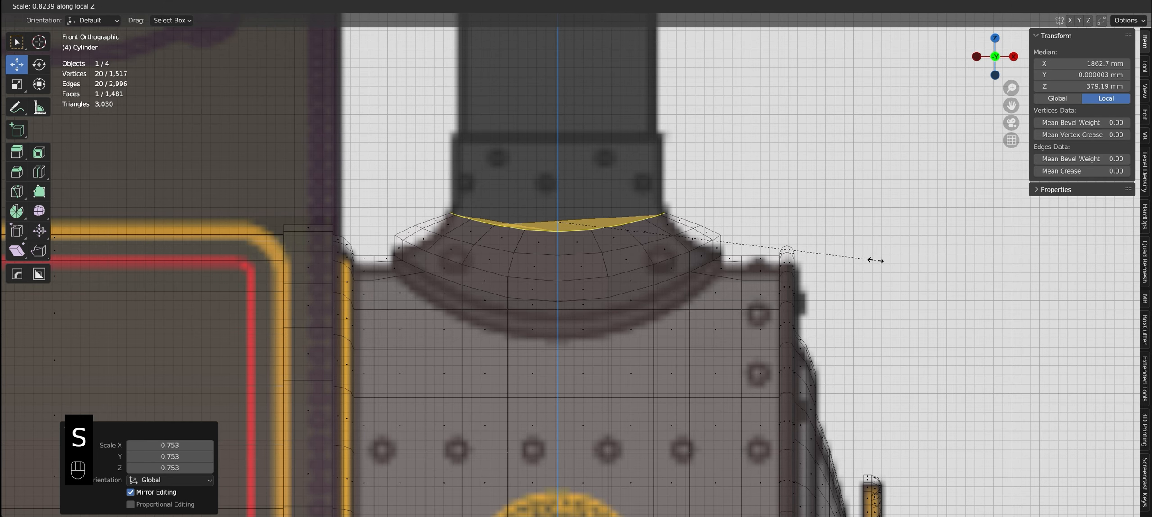
pyautogui.click(875, 261)
pyautogui.moveTo(558, 177); pyautogui.dragTo(558, 168)
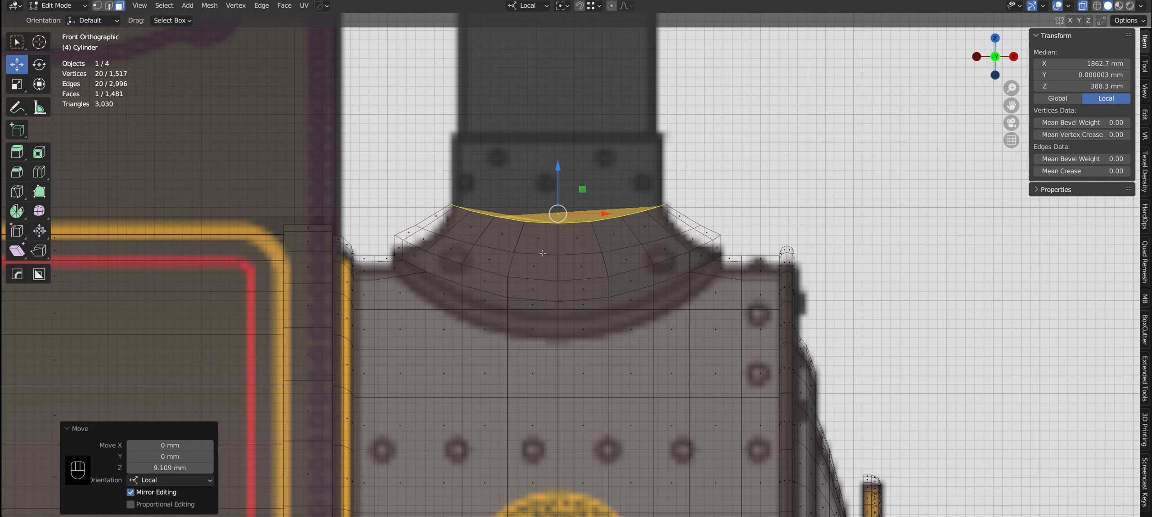
# Scale the chimney base's top rim to about 0.98 to match the collar width in the reference
pyautogui.press('2')
pyautogui.press('s')
pyautogui.click(818, 265)
pyautogui.click(539, 222)
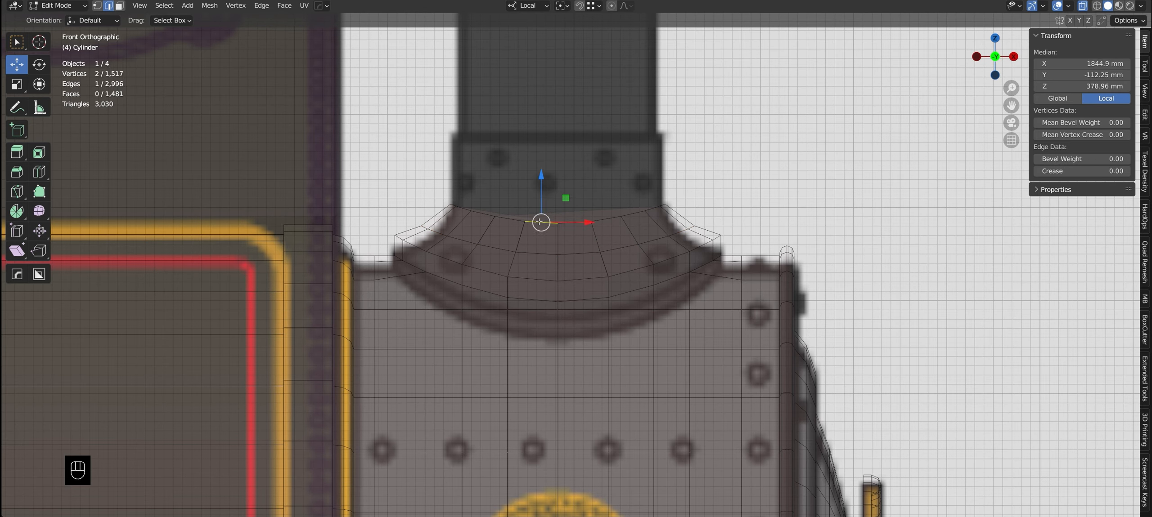
pyautogui.press('s')
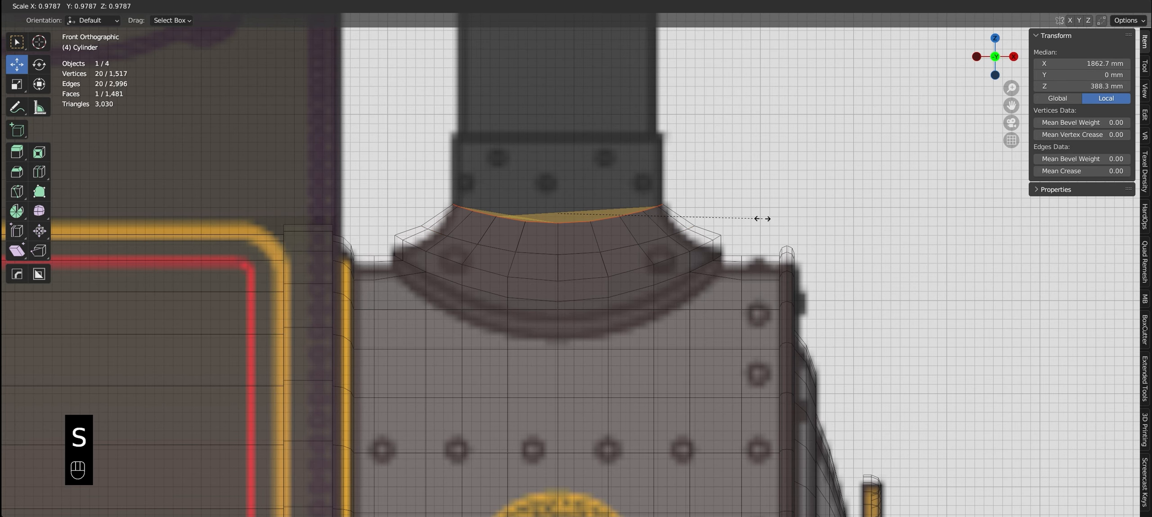
pyautogui.click(761, 217)
# Extrude the top rim upward about 15.6 mm, flatten it completely along Z, and raise it about 71.1 mm to the collar's top
pyautogui.press('e')
pyautogui.click(602, 198)
pyautogui.press('s')
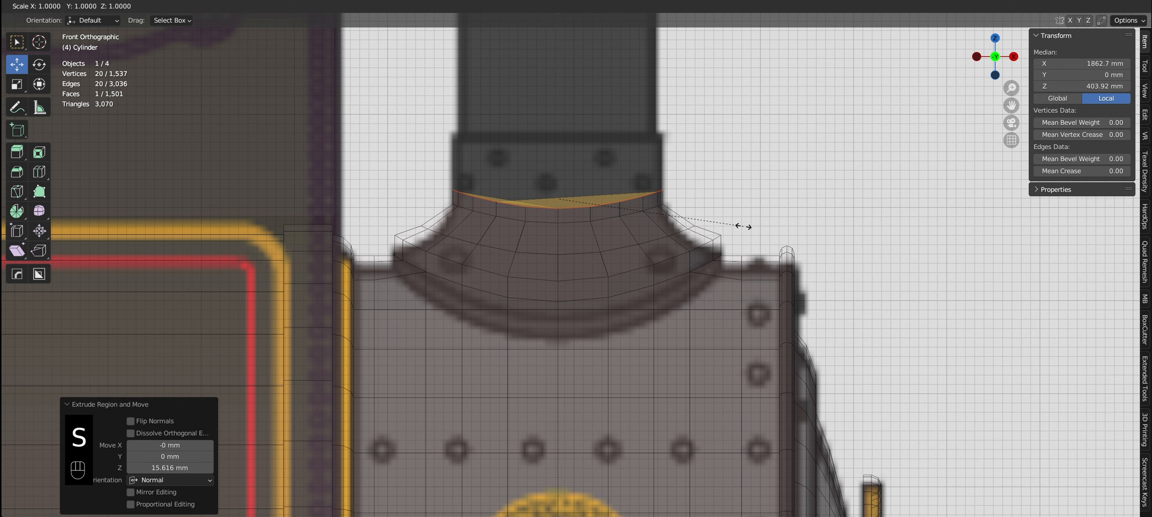
pyautogui.press('z')
pyautogui.press('0')
pyautogui.click(742, 227)
pyautogui.moveTo(559, 176); pyautogui.dragTo(570, 108)
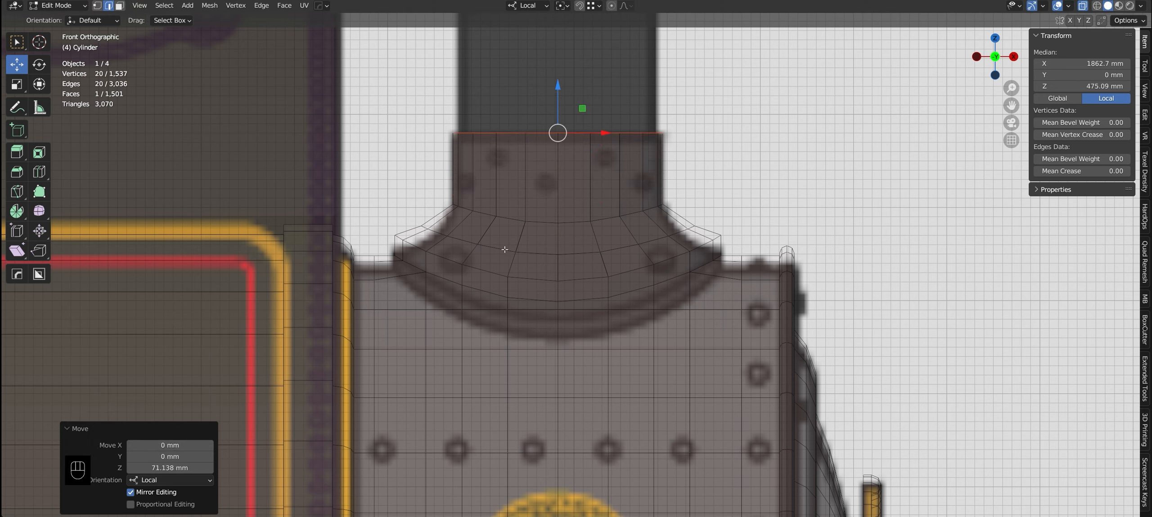
# Bevel the edge loop between the flared base and the straight collar with one segment, about 11 mm wide
pyautogui.keyDown('alt'); pyautogui.click(558, 220); pyautogui.keyUp('alt')
pyautogui.hotkey('ctrl', 'b')
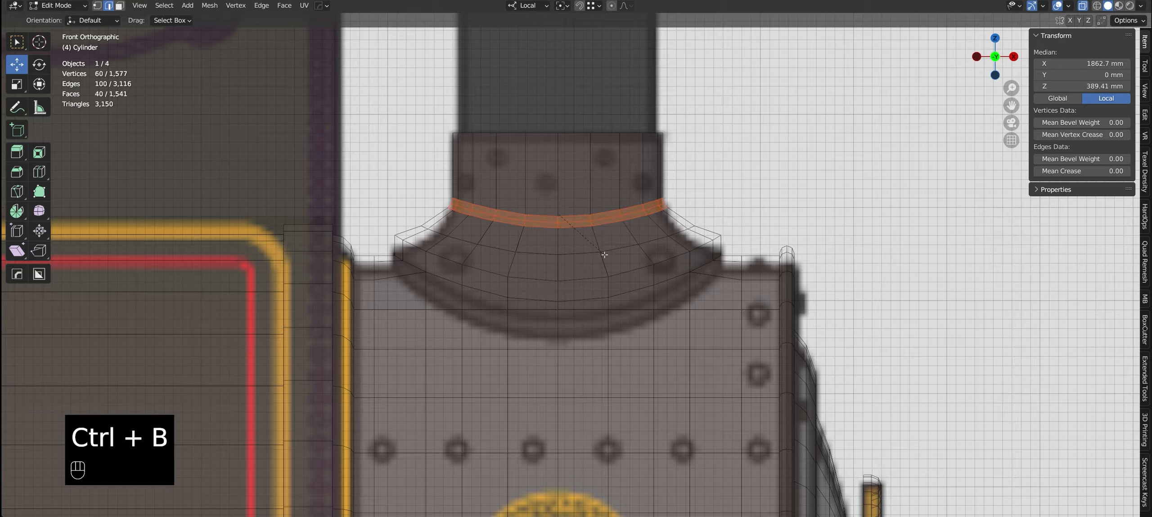
pyautogui.click(607, 257)
# Inset the collar's top face by about 7.3 mm to match the chimney pipe's width
pyautogui.keyDown('shift'); pyautogui.moveTo(589, 270); pyautogui.dragTo(599, 373, button='middle'); pyautogui.keyUp('shift')
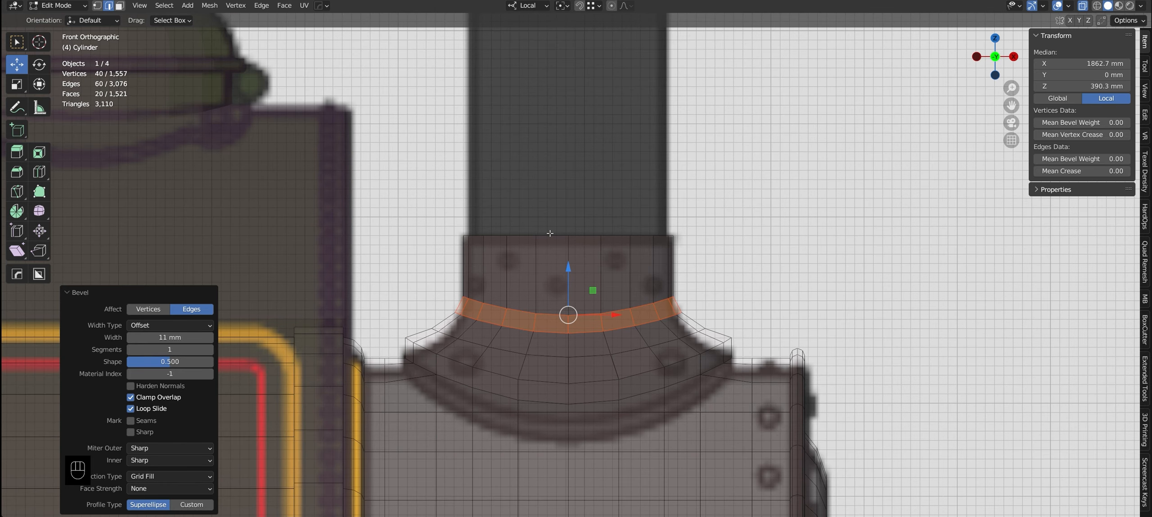
pyautogui.keyDown('alt'); pyautogui.click(639, 236); pyautogui.keyUp('alt')
pyautogui.keyDown('shift'); pyautogui.moveTo(810, 221); pyautogui.dragTo(779, 275, button='middle'); pyautogui.keyUp('shift')
pyautogui.press('i')
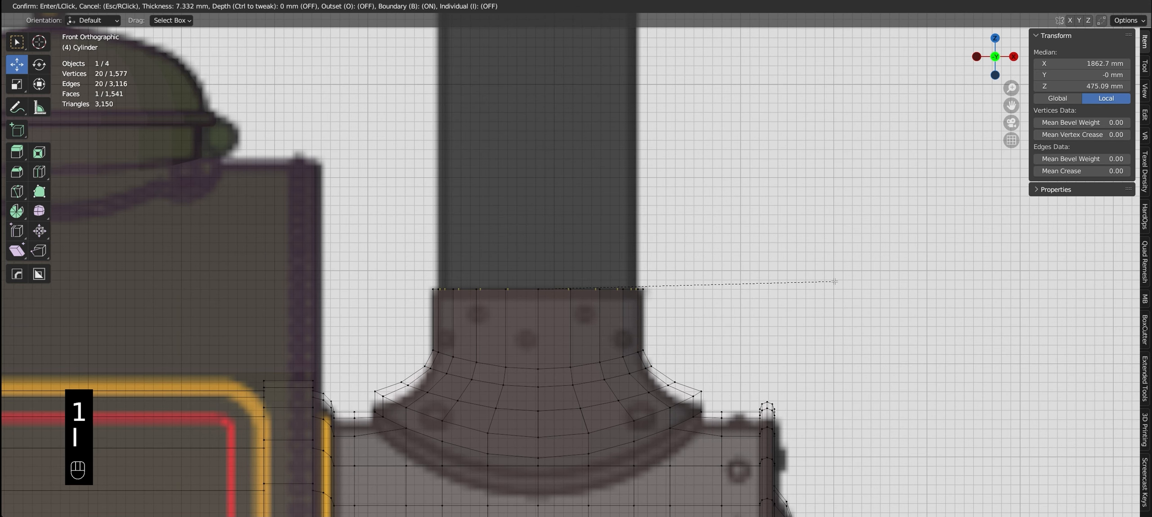
pyautogui.click(833, 281)
# Extrude the inset face upward about 746.9 mm to form the chimney pipe up to the funnel's underside
pyautogui.scroll(-3, 834, 281)
pyautogui.keyDown('shift'); pyautogui.moveTo(666, 162); pyautogui.dragTo(703, 429, button='middle'); pyautogui.keyUp('shift')
pyautogui.scroll(-2, 704, 429)
pyautogui.press('e')
pyautogui.click(629, 148)
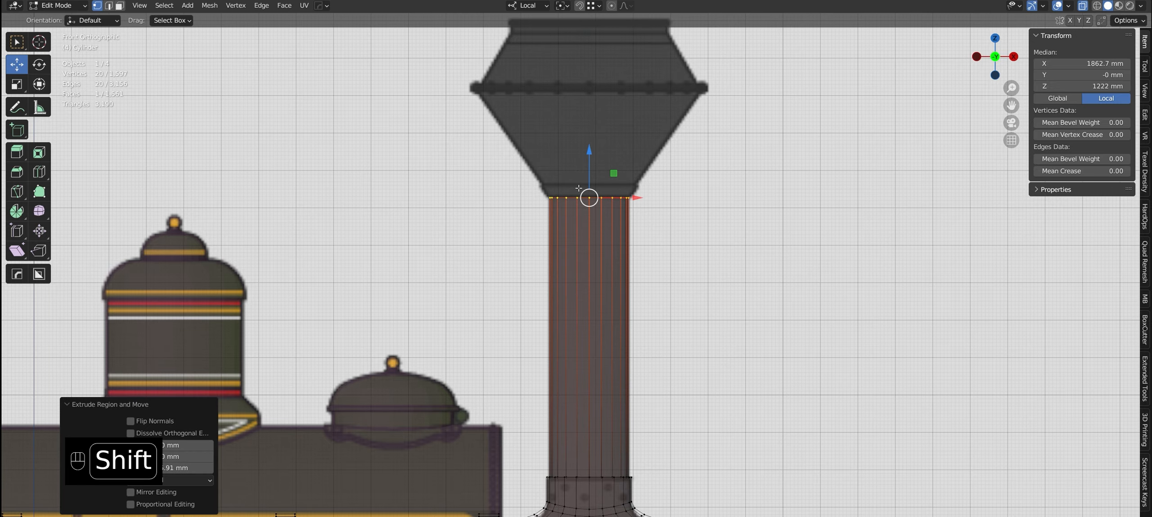
# Extrude the pipe's top face about 293.6 mm to the funnel's middle band, and another 145.5 mm toward its top
pyautogui.scroll(3, 629, 147)
pyautogui.keyDown('shift'); pyautogui.moveTo(628, 148); pyautogui.dragTo(636, 434, button='middle'); pyautogui.keyUp('shift')
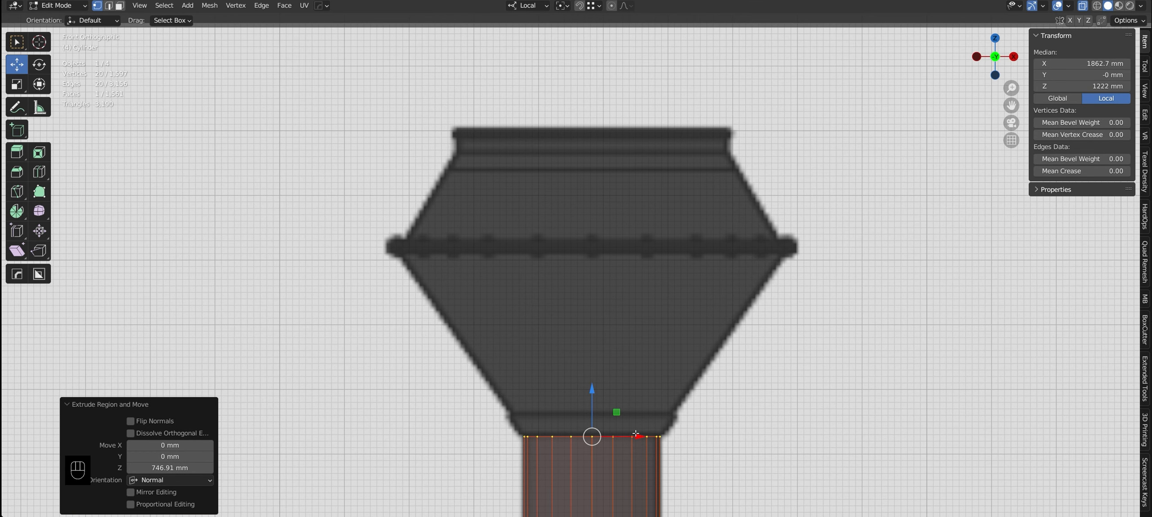
pyautogui.press('e')
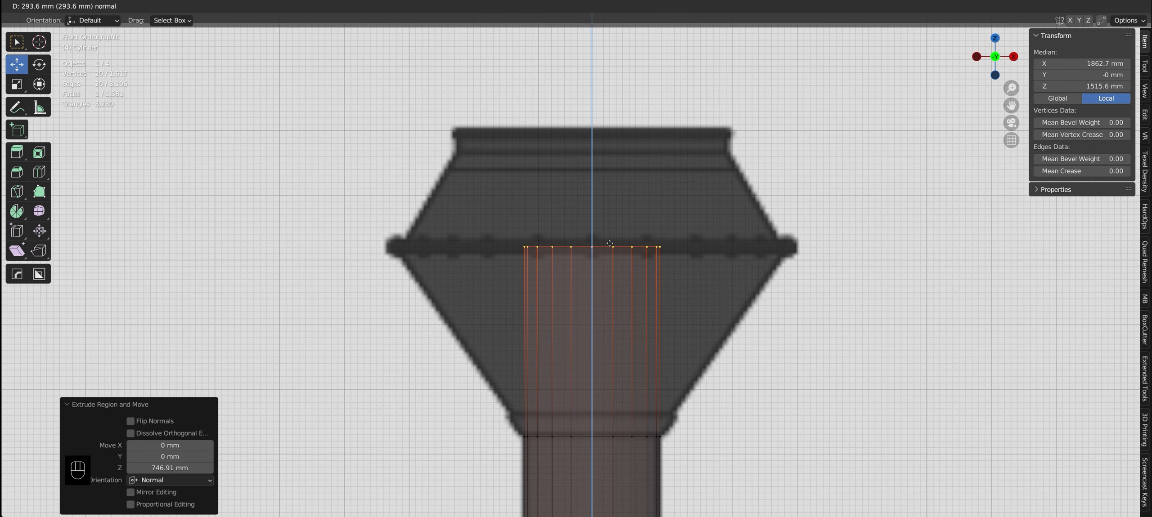
pyautogui.click(609, 243)
pyautogui.press('e')
pyautogui.click(590, 151)
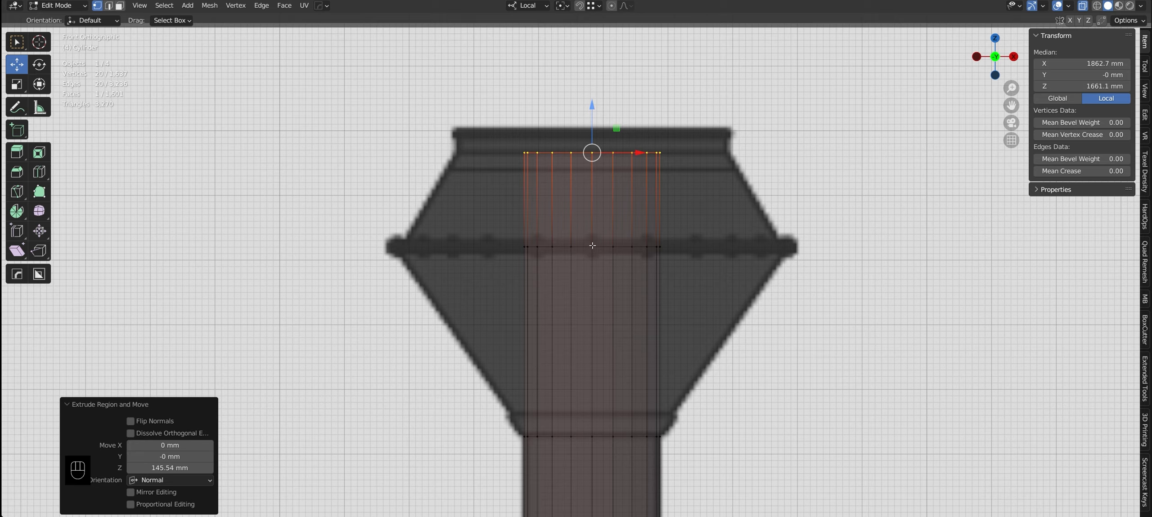
# Widen the upper two rings to about 2.9 without changing Z, and scale the topmost ring to about 0.70
pyautogui.press('ctrl+KP_Add')
pyautogui.press('s')
pyautogui.hotkey('shift', 'z')
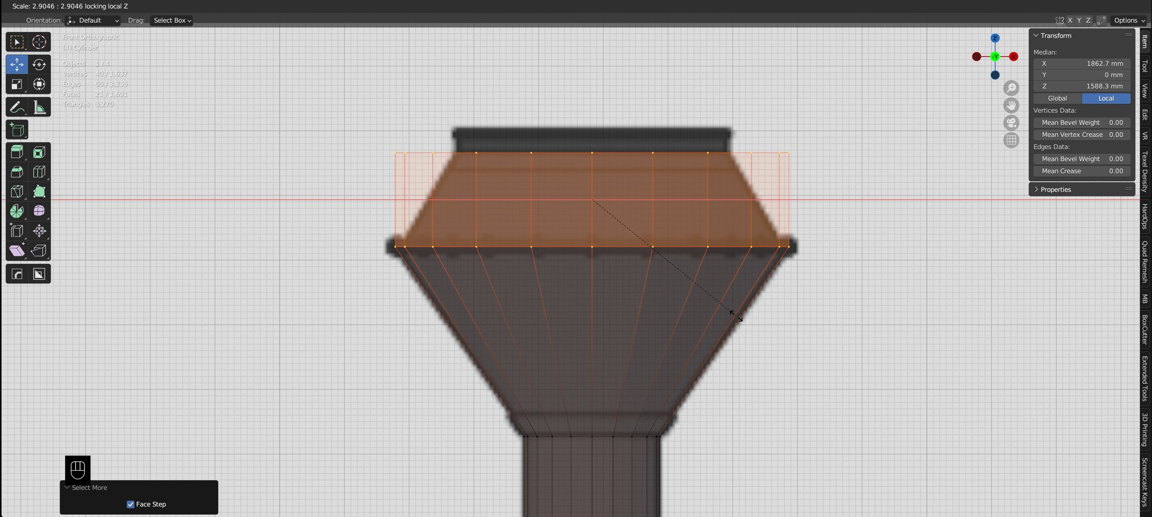
pyautogui.click(736, 315)
pyautogui.press('ctrl+KP_Subtract')
pyautogui.press('s')
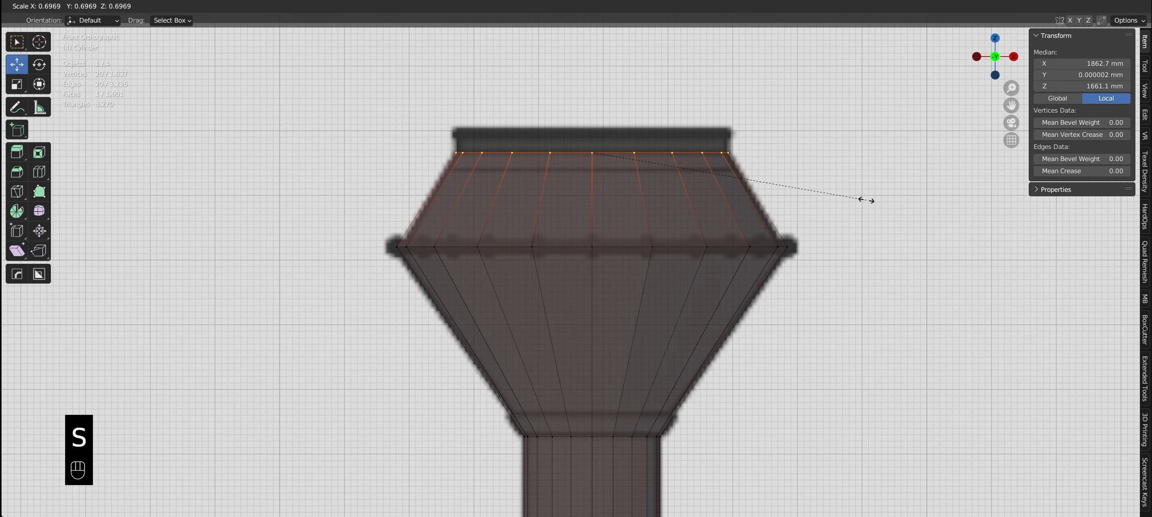
pyautogui.click(866, 200)
# Bevel the funnel's widest edge loop by 13.6 mm and extrude the resulting band outward along its normals by about 21 mm
pyautogui.keyDown('alt'); pyautogui.click(750, 249); pyautogui.keyUp('alt')
pyautogui.press('2')
pyautogui.hotkey('ctrl', 'b')
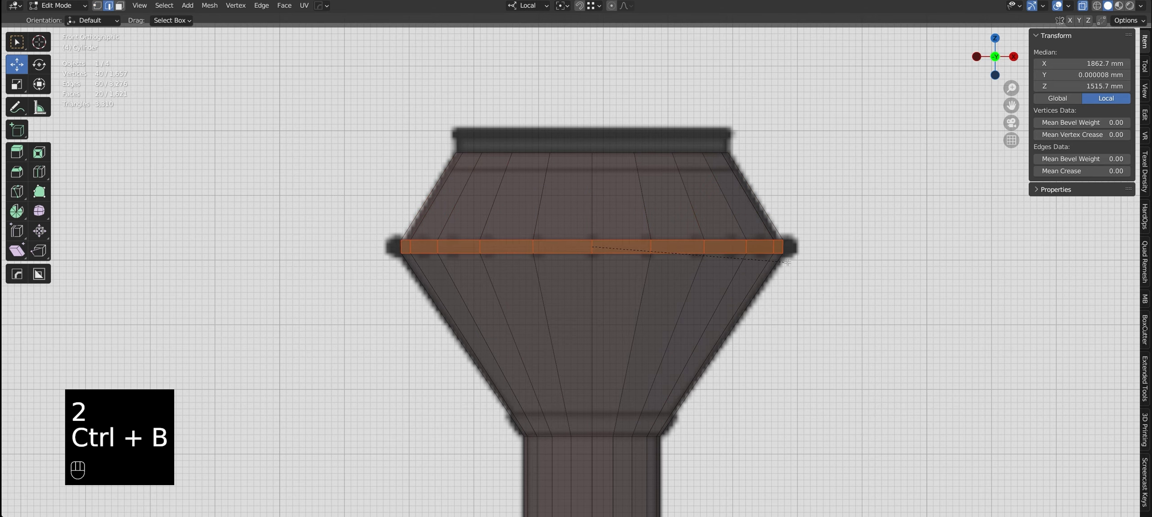
pyautogui.click(702, 254)
pyautogui.hotkey('alt', 'e')
pyautogui.click(695, 252)
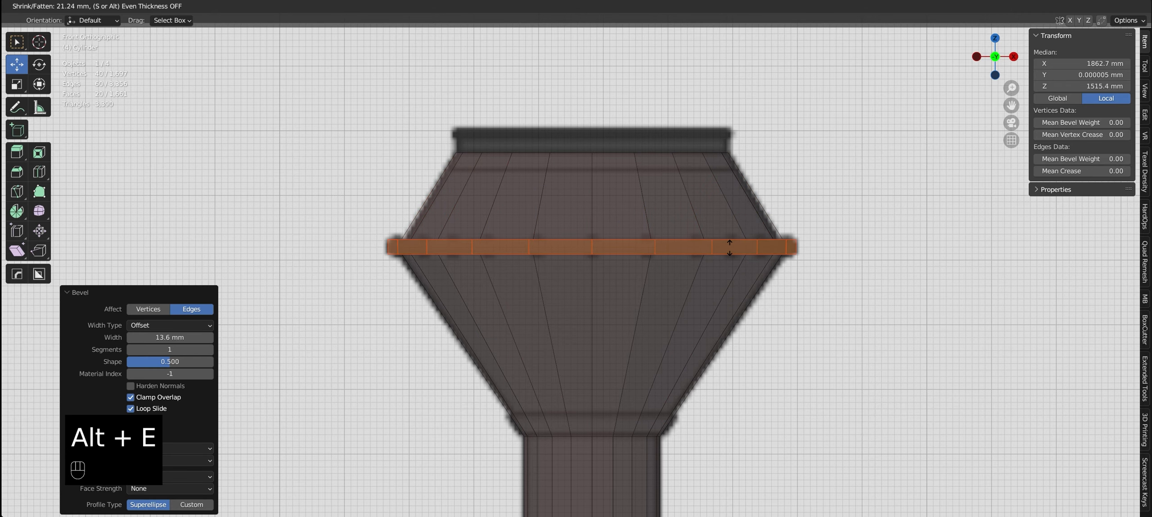
pyautogui.click(729, 248)
# Scale the funnel's protruding middle band to 1.012 without changing its height
pyautogui.hotkey('alt', 'z')
pyautogui.moveTo(729, 248); pyautogui.dragTo(614, 228, button='middle')
pyautogui.press('s')
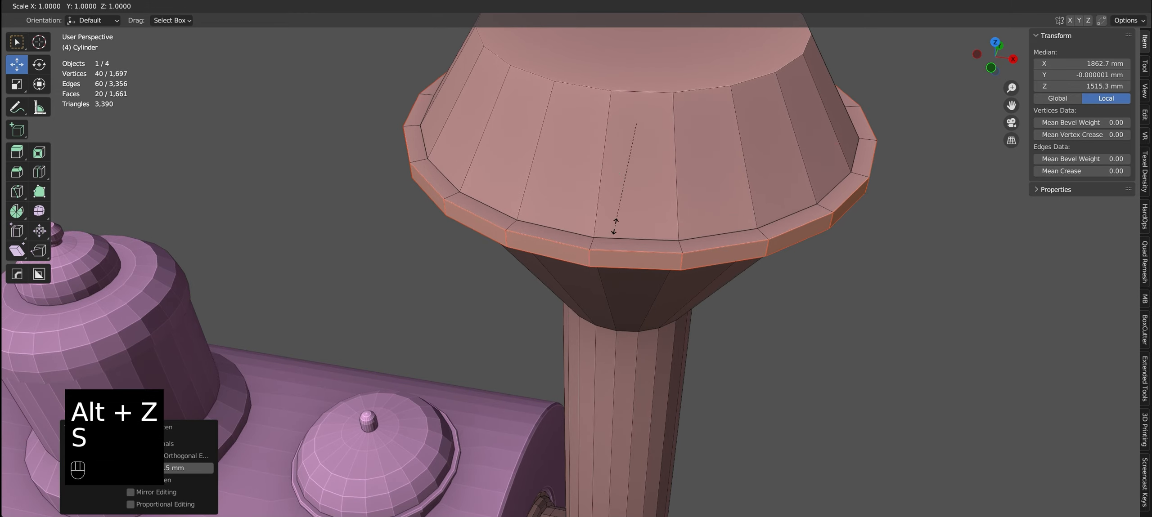
pyautogui.hotkey('shift', 'z')
pyautogui.click(621, 238)
# Extrude the funnel's top face upward about 36.2 mm to form the rim in the front reference
pyautogui.press('KP_1')
pyautogui.hotkey('alt', 'z')
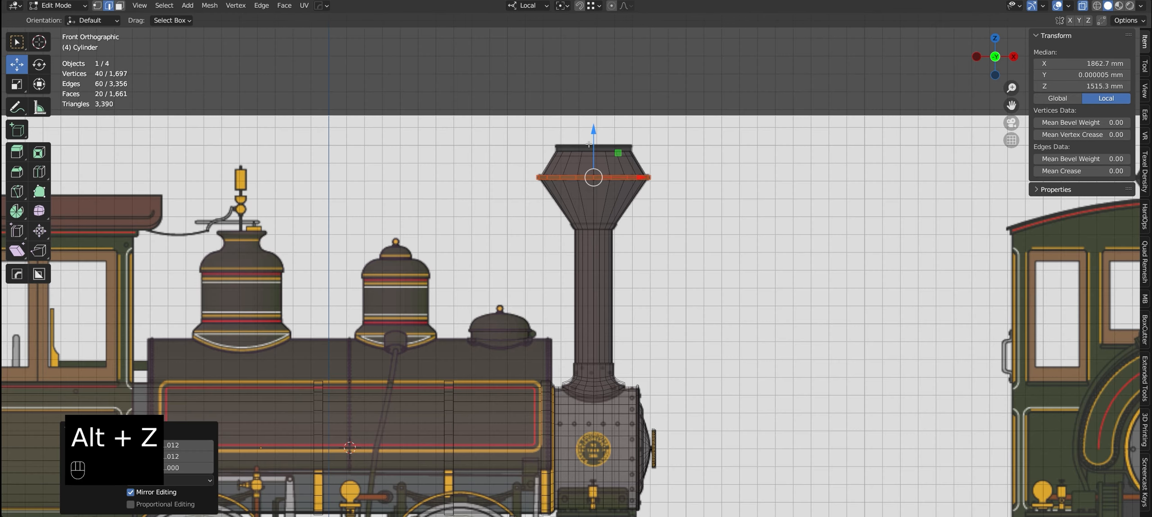
pyautogui.scroll(5, 589, 145)
pyautogui.press('1')
pyautogui.keyDown('alt'); pyautogui.click(535, 149); pyautogui.keyUp('alt')
pyautogui.scroll(5, 668, 151)
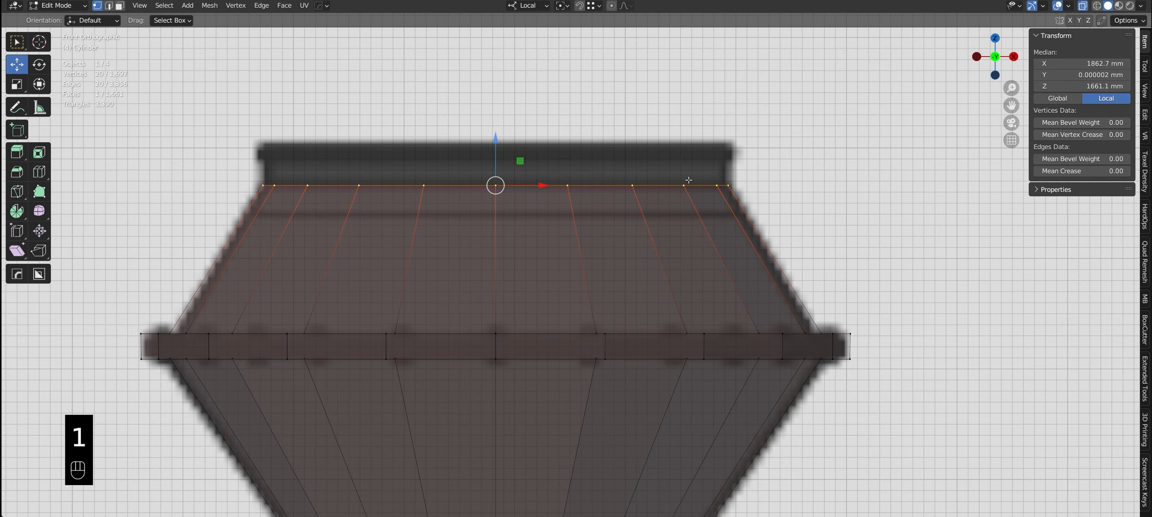
pyautogui.press('e')
pyautogui.click(661, 166)
# Add an edge loop near the bottom of the funnel's lower cone, aligned with the small collar in the reference
pyautogui.scroll(-5, 661, 166)
pyautogui.scroll(2, 625, 352)
pyautogui.keyDown('shift'); pyautogui.moveTo(625, 351); pyautogui.dragTo(620, 295, button='middle'); pyautogui.keyUp('shift')
pyautogui.hotkey('ctrl', 'r')
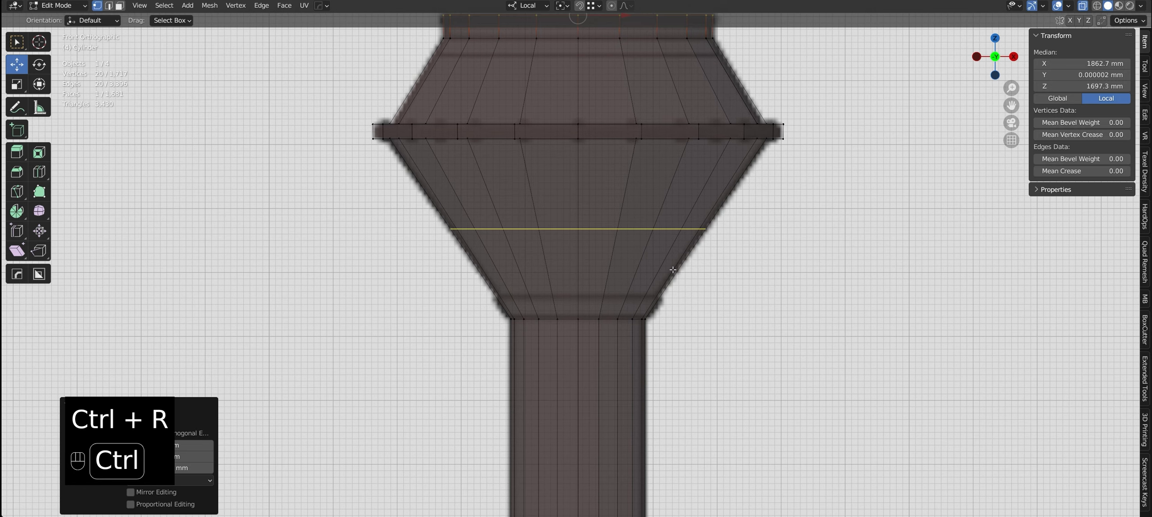
pyautogui.click(674, 270)
pyautogui.click(667, 361)
# Extrude the face band at the funnel's bottom outward along its normals, nudge it vertically and scale it without changing its height
pyautogui.press('3')
pyautogui.scroll(3, 666, 298)
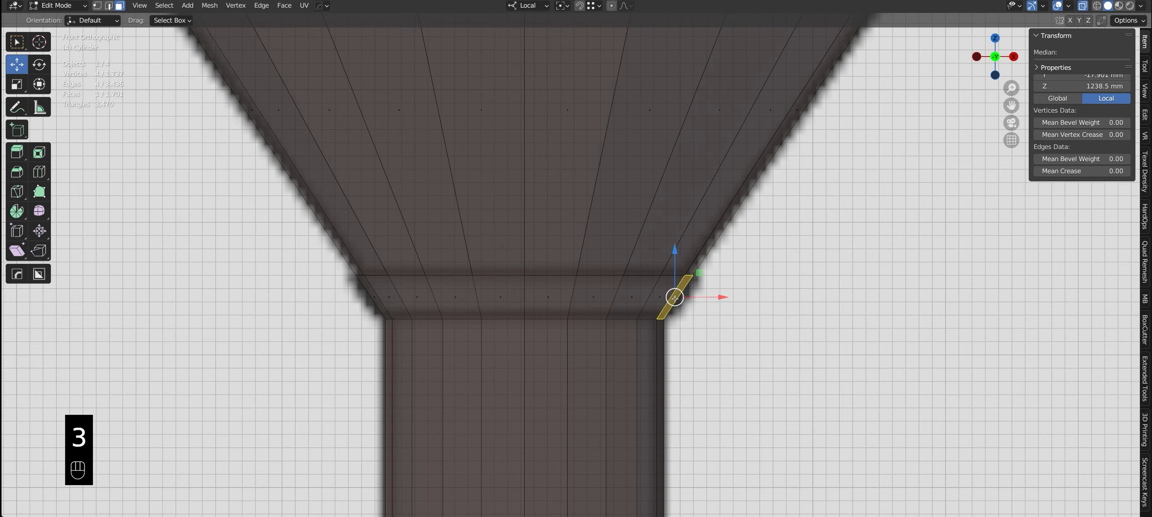
pyautogui.keyDown('alt'); pyautogui.click(525, 298); pyautogui.keyUp('alt')
pyautogui.hotkey('alt', 'e')
pyautogui.click(681, 304)
pyautogui.click(716, 310)
pyautogui.moveTo(525, 256); pyautogui.dragTo(530, 259)
pyautogui.press('s')
pyautogui.hotkey('shift', 'z')
pyautogui.click(750, 353)
# Inset the funnel's top face by about 13.7 mm to define the rim's thickness
pyautogui.hotkey('alt', 'z')
pyautogui.moveTo(750, 353); pyautogui.dragTo(513, 360, button='middle')
pyautogui.scroll(-5, 585, 252)
pyautogui.click(666, 189)
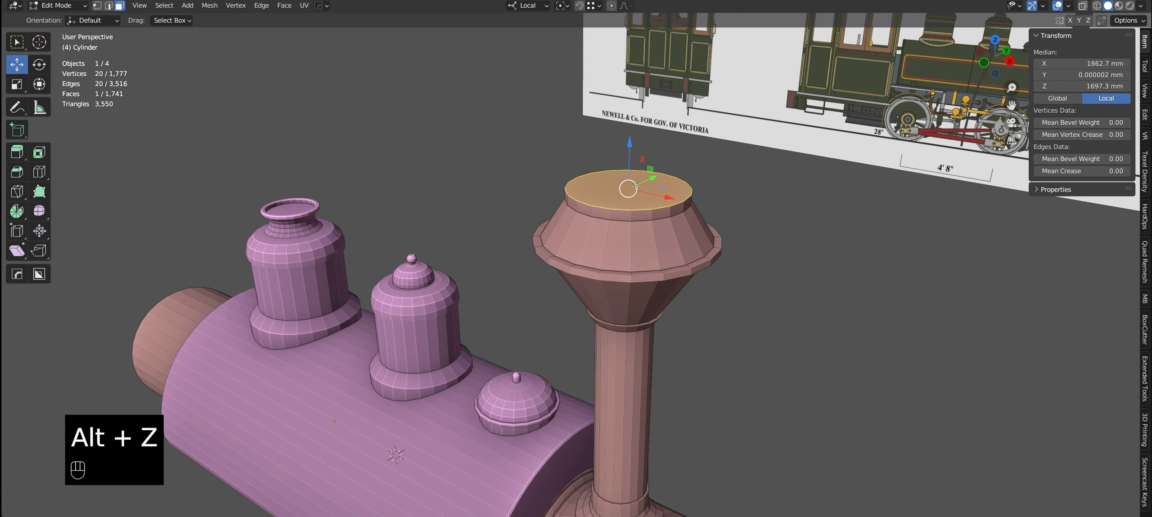
pyautogui.scroll(4, 652, 191)
pyautogui.moveTo(810, 227); pyautogui.dragTo(835, 239, button='middle')
pyautogui.press('i')
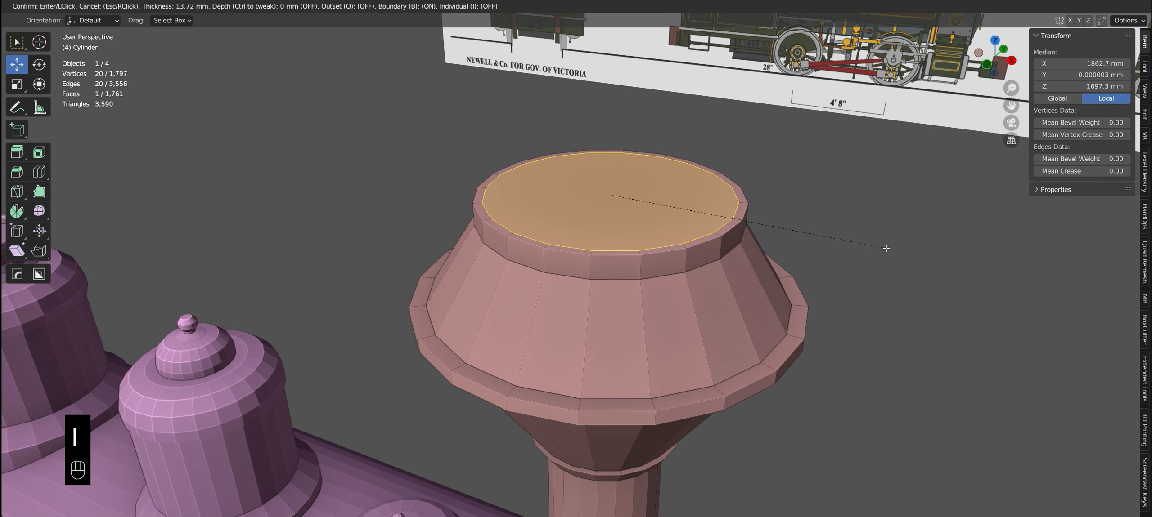
pyautogui.click(888, 249)
# Extrude the inset face downward about 36.2 mm and delete it to leave the funnel open
pyautogui.press('e')
pyautogui.click(644, 260)
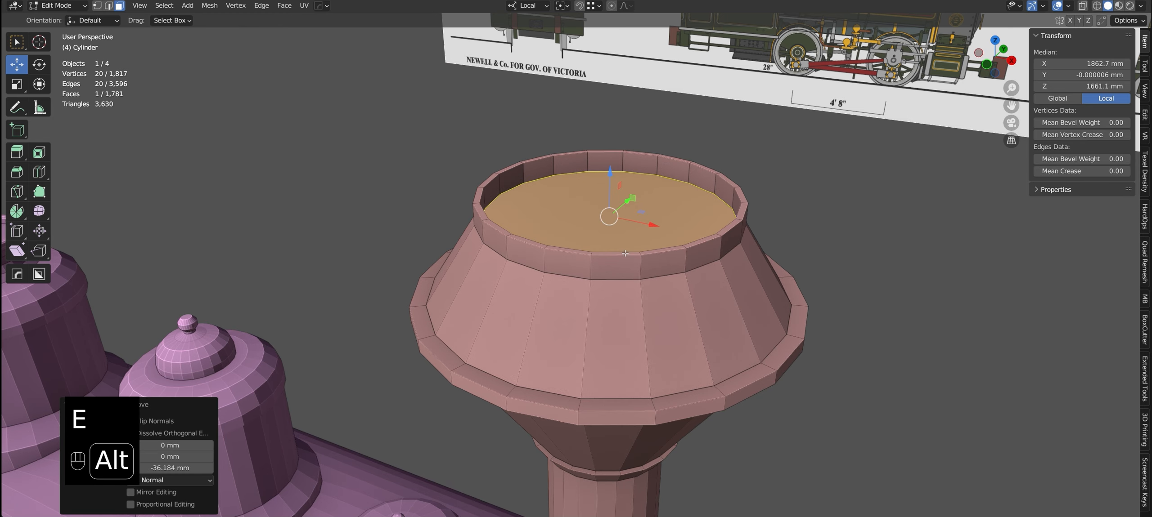
pyautogui.press('x')
pyautogui.keyDown('alt'); pyautogui.moveTo(644, 252); pyautogui.dragTo(486, 195); pyautogui.keyUp('alt')
pyautogui.click(622, 262)
# Select the edge loops around the chimney's flared base where it meets the smokebox
pyautogui.scroll(-5, 622, 263)
pyautogui.press('KP_1')
pyautogui.hotkey('alt', 'z')
pyautogui.scroll(-6, 687, 173)
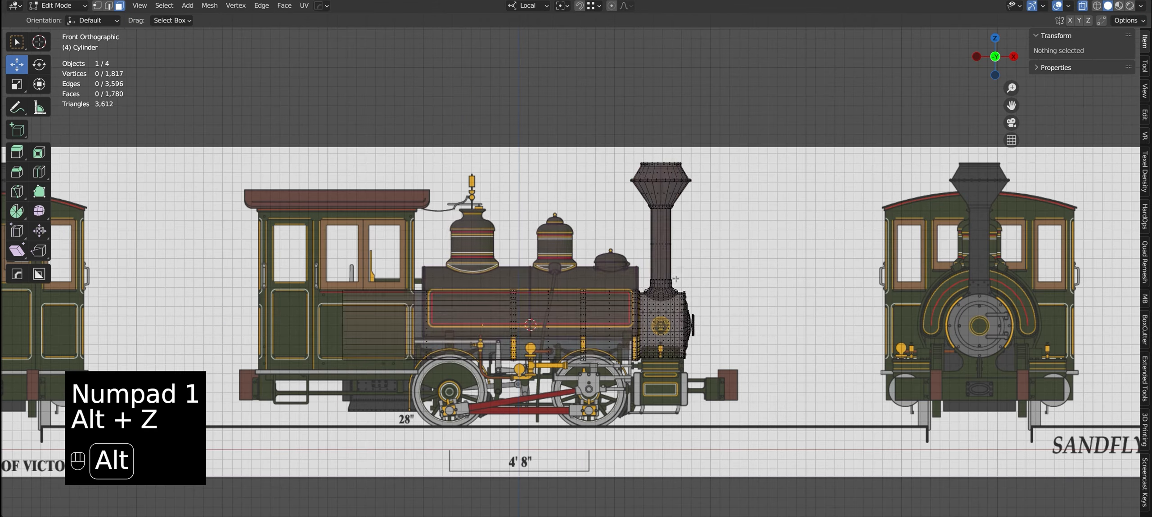
pyautogui.hotkey('alt', 'z')
pyautogui.scroll(7, 665, 304)
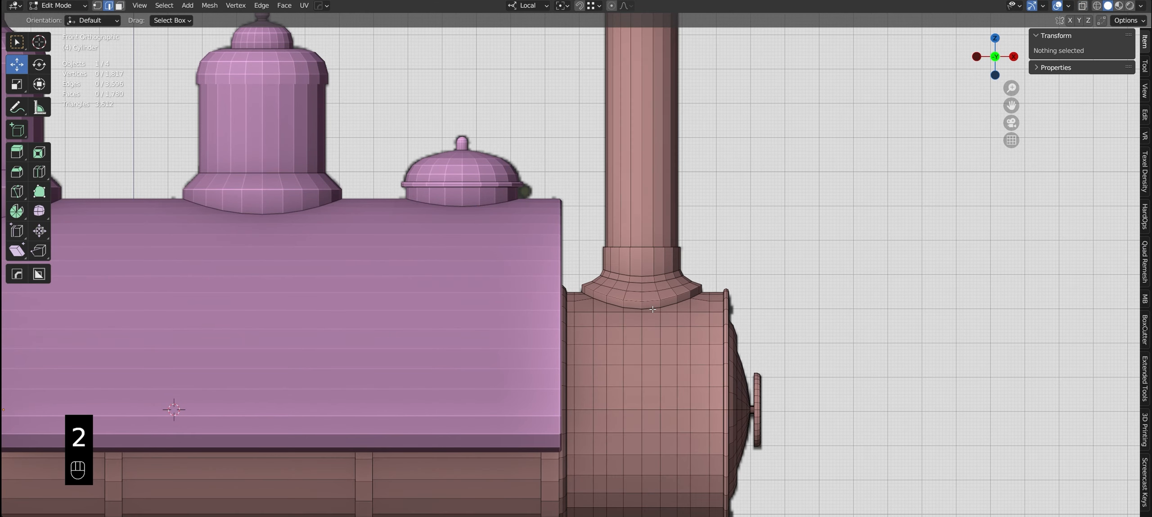
pyautogui.hotkey('alt', 'z')
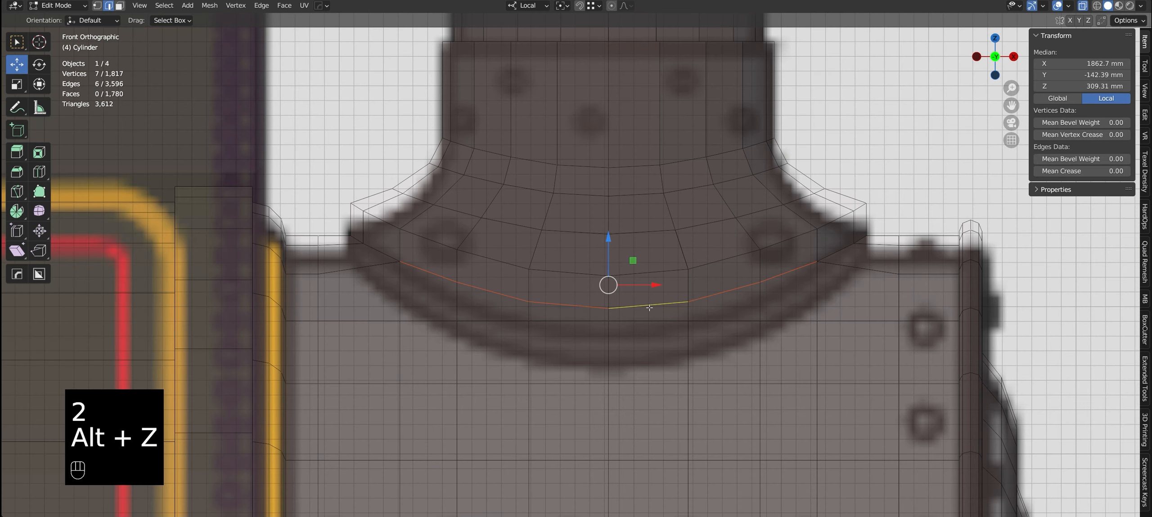
pyautogui.press('w')
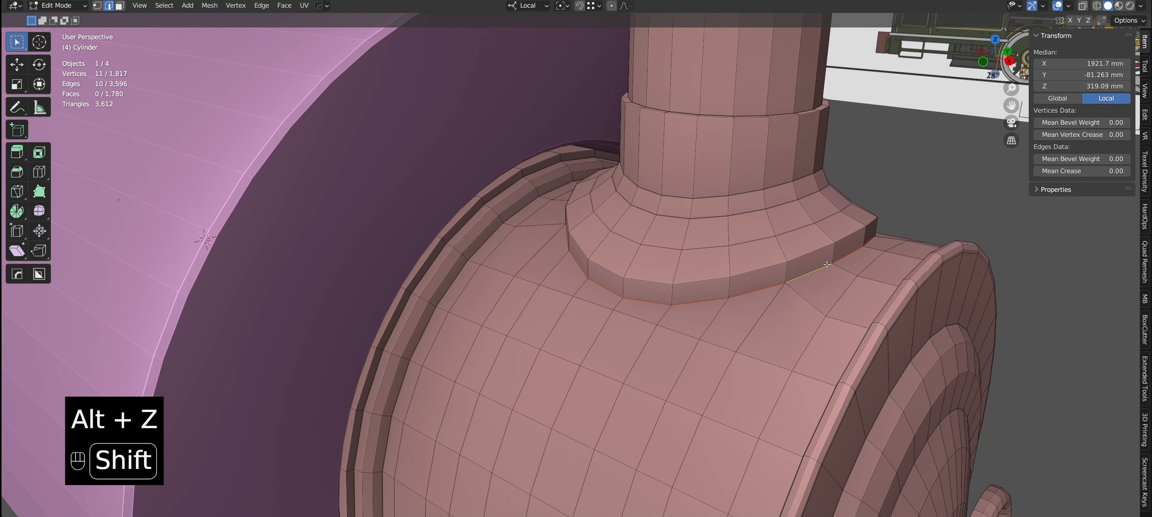
pyautogui.moveTo(878, 236); pyautogui.dragTo(720, 243, button='middle')
pyautogui.keyDown('alt'); pyautogui.keyDown('shift'); pyautogui.click(938, 253); pyautogui.keyUp('shift'); pyautogui.keyUp('alt')
pyautogui.moveTo(938, 253); pyautogui.dragTo(657, 250, button='middle')
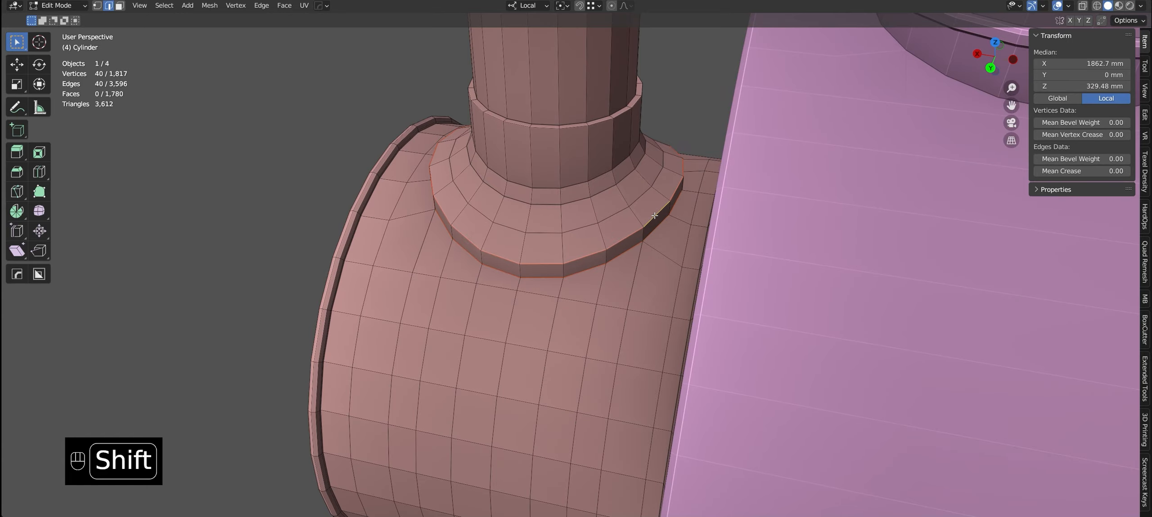
pyautogui.moveTo(654, 216); pyautogui.dragTo(764, 311, button='middle')
pyautogui.hotkey('alt', 'z')
pyautogui.hotkey('alt', 'z')
pyautogui.click(814, 315)
pyautogui.keyDown('shift'); pyautogui.moveTo(314, 279); pyautogui.dragTo(608, 304, button='middle'); pyautogui.keyUp('shift')
# Switch editing from the smokebox object to the boiler and select the edge loop around the bottom of the small front dome
pyautogui.press('Tab')
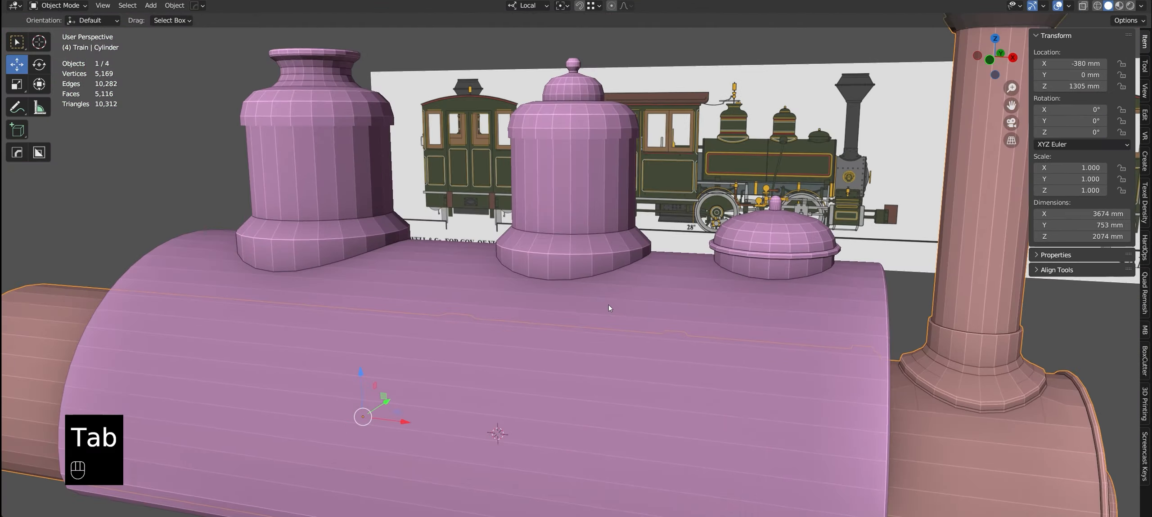
pyautogui.click(608, 304)
pyautogui.press('Tab')
pyautogui.scroll(1, 754, 276)
pyautogui.scroll(2, 754, 276)
pyautogui.press('2')
pyautogui.keyDown('alt'); pyautogui.click(752, 279); pyautogui.keyUp('alt')
pyautogui.keyDown('alt'); pyautogui.keyDown('shift'); pyautogui.click(771, 283); pyautogui.keyUp('shift'); pyautogui.keyUp('alt')
pyautogui.moveTo(771, 283); pyautogui.dragTo(679, 310, button='middle')
pyautogui.keyDown('alt'); pyautogui.keyDown('shift'); pyautogui.click(933, 262); pyautogui.keyUp('shift'); pyautogui.keyUp('alt')
pyautogui.moveTo(997, 248); pyautogui.dragTo(598, 271, button='middle')
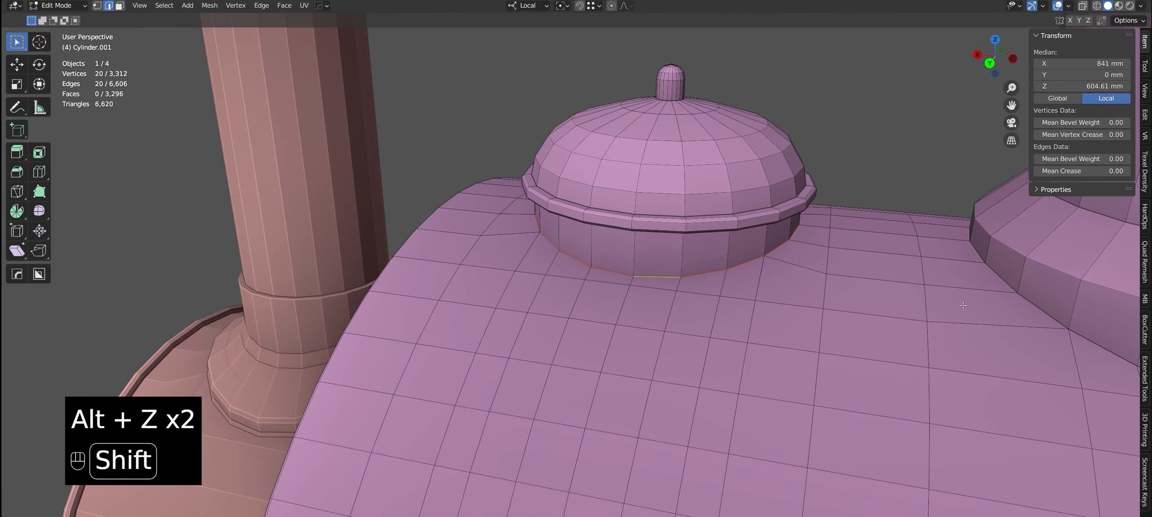
# Add the edge loops around the bottoms of the middle and rear domes to the selection
pyautogui.keyDown('shift'); pyautogui.moveTo(1099, 353); pyautogui.dragTo(468, 276, button='middle'); pyautogui.keyUp('shift')
pyautogui.keyDown('alt'); pyautogui.keyDown('shift'); pyautogui.click(466, 271); pyautogui.keyUp('shift'); pyautogui.keyUp('alt')
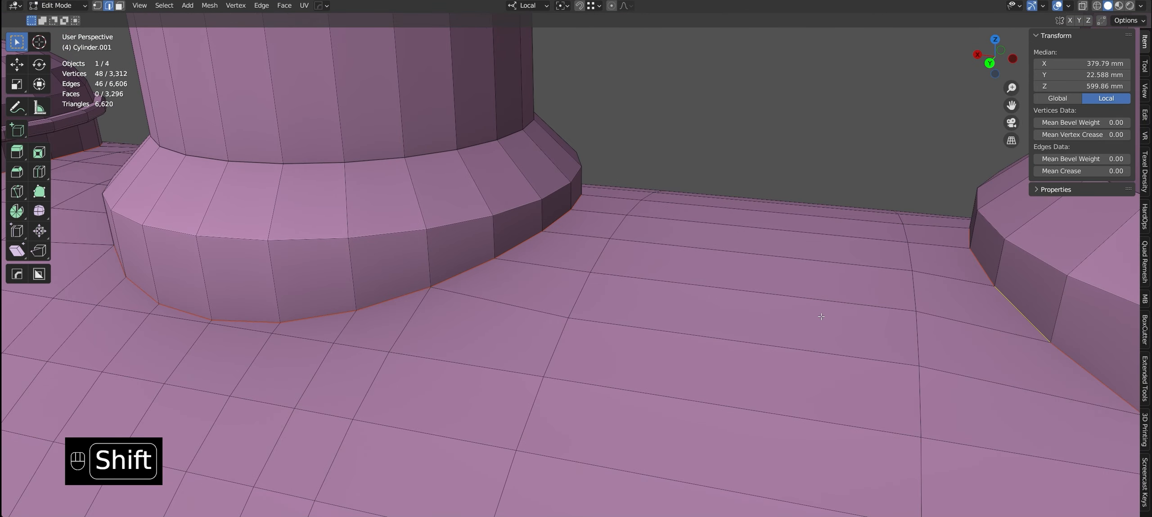
pyautogui.scroll(-5, 821, 317)
pyautogui.keyDown('shift'); pyautogui.click(1033, 392); pyautogui.keyUp('shift')
pyautogui.moveTo(940, 348); pyautogui.dragTo(496, 314, button='middle')
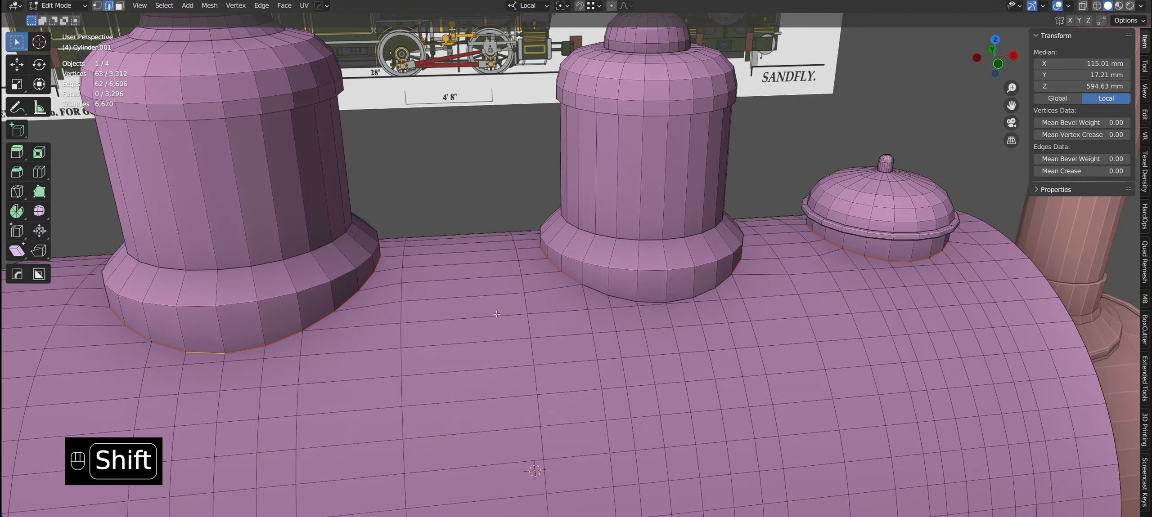
pyautogui.hotkey('alt', 'z')
pyautogui.hotkey('alt', 'z')
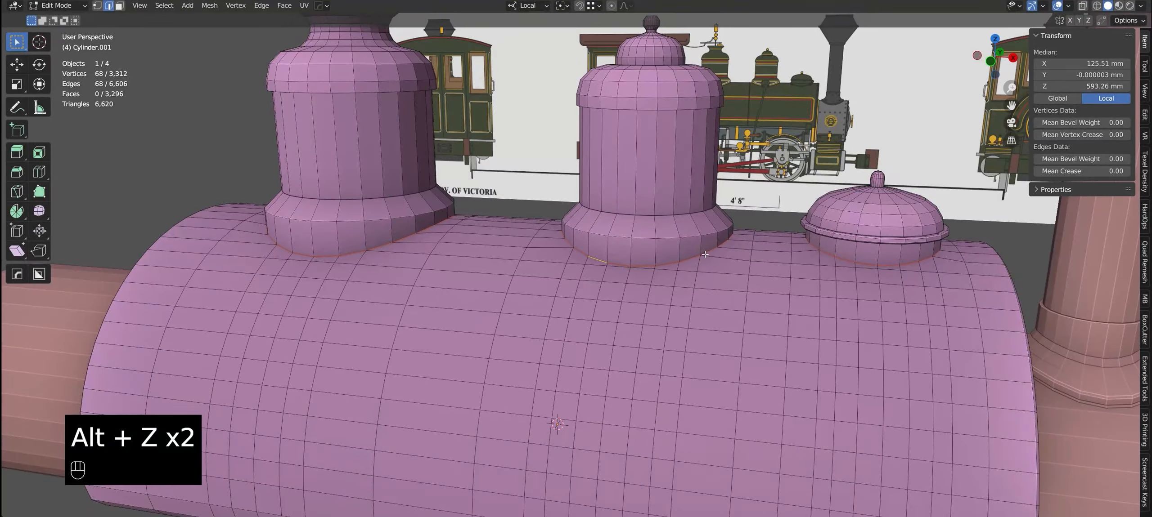
# Bevel the selected edge loops around the bases of the three boiler domes, checking the width against the front-view reference
pyautogui.press('KP_1')
pyautogui.hotkey('alt', 'z')
pyautogui.scroll(3, 716, 255)
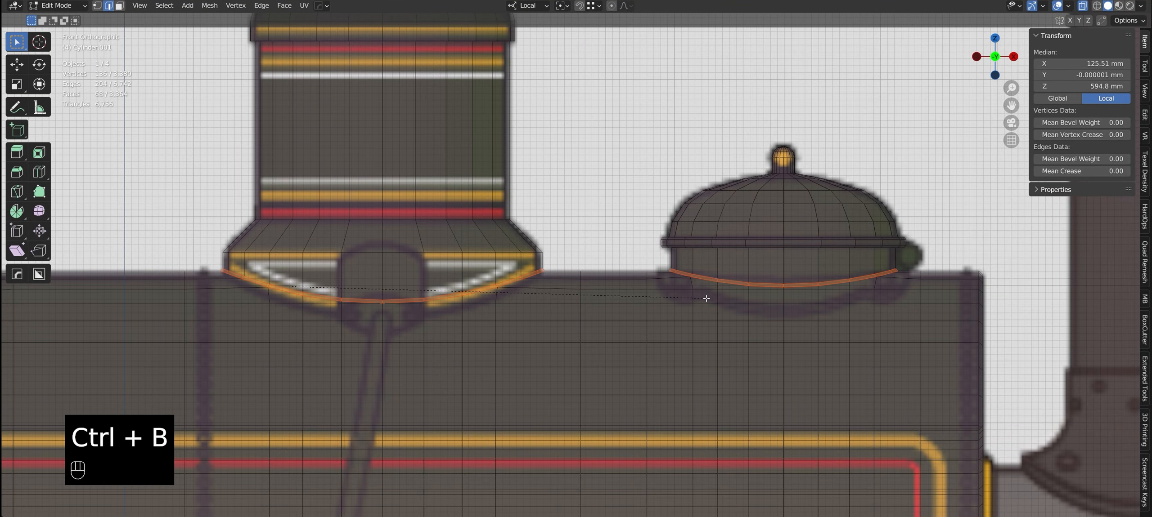
pyautogui.click(778, 334)
pyautogui.moveTo(778, 333); pyautogui.dragTo(765, 373, button='middle')
pyautogui.hotkey('alt', 'z')
pyautogui.scroll(2, 381, 277)
pyautogui.scroll(-6, 342, 288)
pyautogui.keyDown('shift'); pyautogui.moveTo(342, 288); pyautogui.dragTo(536, 307, button='middle'); pyautogui.keyUp('shift')
pyautogui.scroll(5, 536, 307)
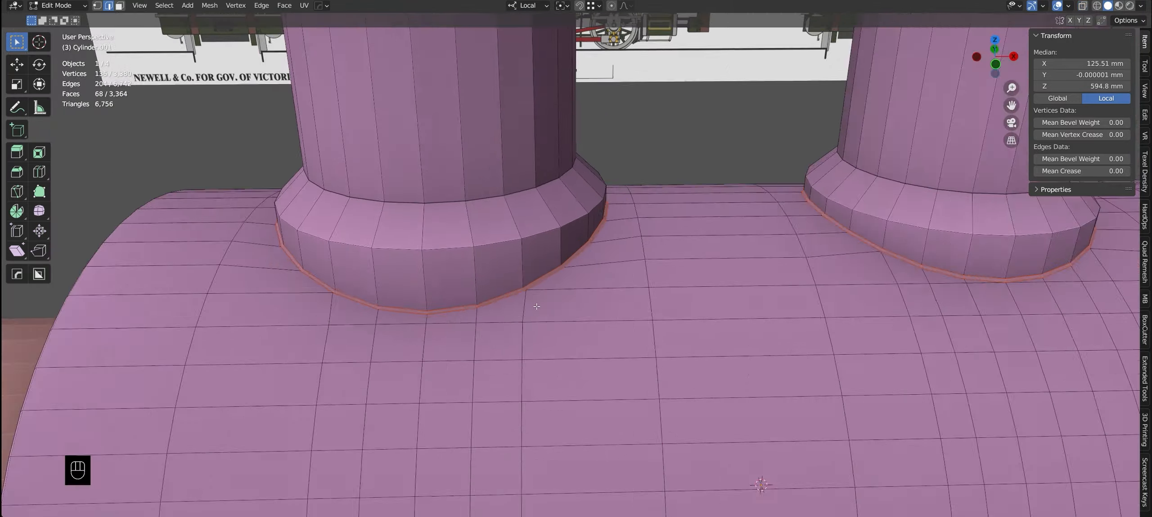
# Try to merge the overlapping vertices across the whole boiler mesh
pyautogui.scroll(-5, 537, 306)
pyautogui.press('1')
pyautogui.press('a')
pyautogui.click(865, 308)
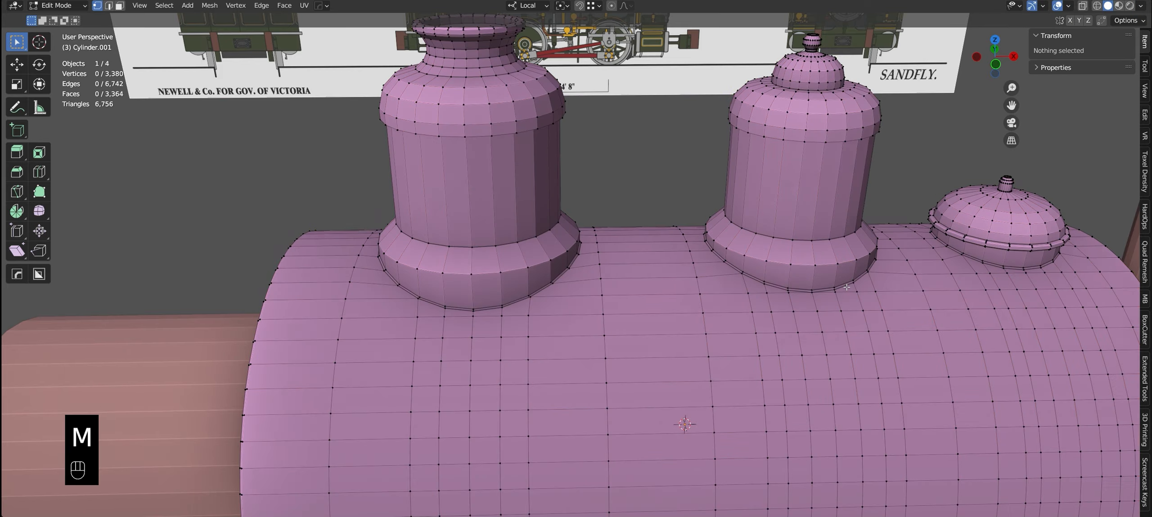
pyautogui.scroll(8, 832, 306)
pyautogui.click(771, 302)
pyautogui.press('a')
pyautogui.scroll(5, 764, 298)
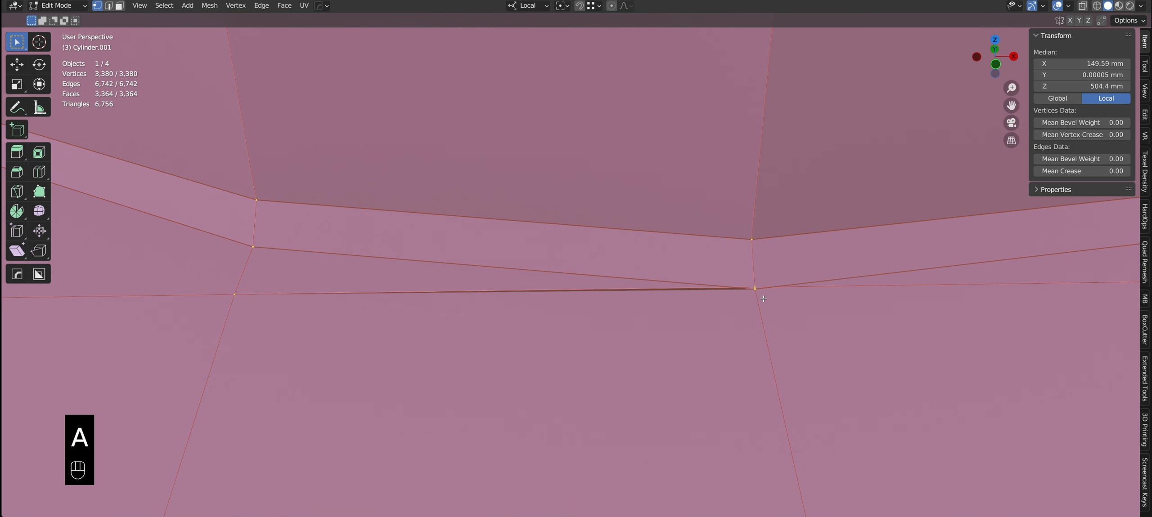
# Merge the two nearly coincident vertices below the bevel at the middle dome's base
pyautogui.moveTo(764, 298); pyautogui.dragTo(419, 288, button='middle')
pyautogui.scroll(-5, 756, 310)
pyautogui.hotkey('alt', 'z')
pyautogui.hotkey('alt', 'z')
pyautogui.click(754, 306)
pyautogui.hotkey('alt', 'z')
pyautogui.keyDown('shift'); pyautogui.click(756, 311); pyautogui.keyUp('shift')
pyautogui.click(725, 277)
pyautogui.hotkey('alt', 'z')
# Merge the matching pair of close vertices on the opposite side of the middle dome's base
pyautogui.scroll(-6, 724, 279)
pyautogui.scroll(4, 624, 269)
pyautogui.keyDown('shift'); pyautogui.moveTo(419, 288); pyautogui.dragTo(609, 281, button='middle'); pyautogui.keyUp('shift')
pyautogui.scroll(4, 610, 281)
pyautogui.moveTo(612, 287); pyautogui.dragTo(652, 329)
pyautogui.press('m')
pyautogui.click(652, 329)
pyautogui.scroll(-5, 647, 321)
pyautogui.scroll(2, 652, 270)
pyautogui.click(652, 252)
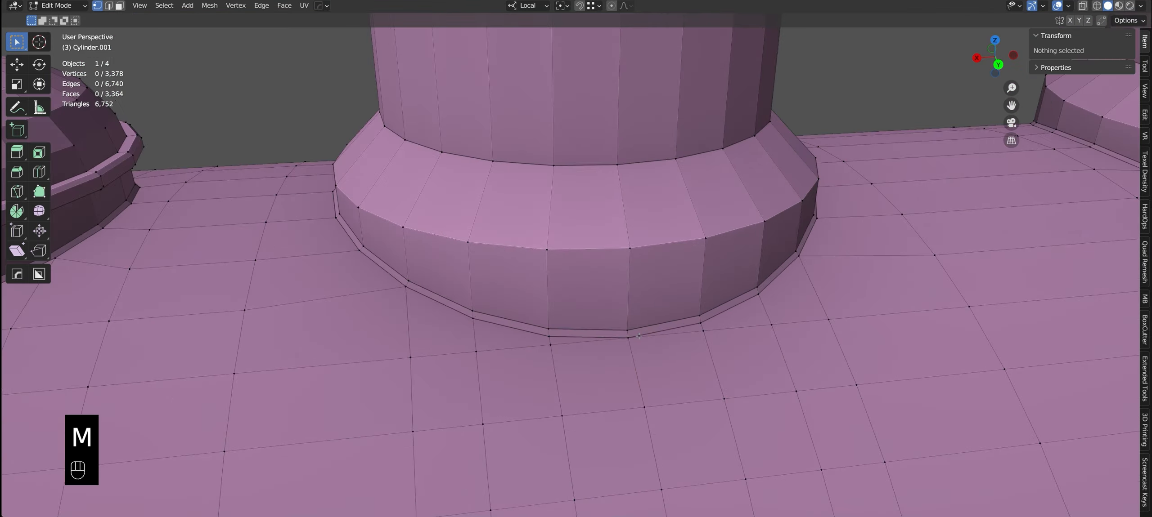
# Bevel the widest edge loops of the flared bases on the middle and rear domes, and leave mesh editing
pyautogui.scroll(-4, 630, 292)
pyautogui.moveTo(652, 270); pyautogui.dragTo(717, 343, button='middle')
pyautogui.press('KP_1')
pyautogui.hotkey('alt', 'z')
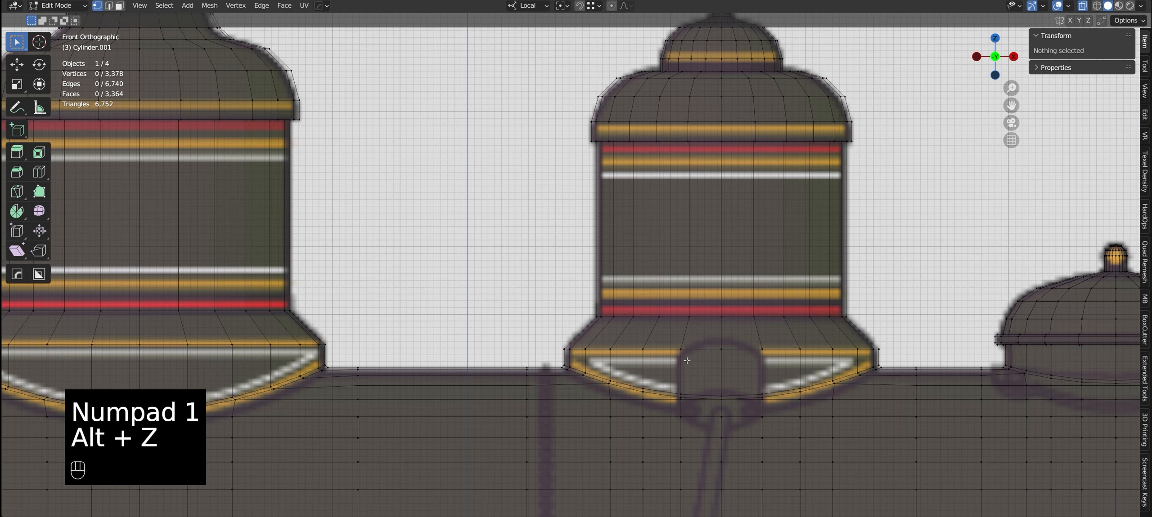
pyautogui.keyDown('alt'); pyautogui.click(777, 349); pyautogui.keyUp('alt')
pyautogui.keyDown('alt'); pyautogui.keyDown('shift'); pyautogui.click(311, 345); pyautogui.keyUp('shift'); pyautogui.keyUp('alt')
pyautogui.keyDown('shift'); pyautogui.moveTo(416, 365); pyautogui.dragTo(542, 308, button='middle'); pyautogui.keyUp('shift')
pyautogui.click(575, 325)
pyautogui.press('Tab')
# Examine the whole boiler, dome and chimney model in perspective with both body objects selected
pyautogui.hotkey('alt', 'z')
pyautogui.scroll(-6, 481, 300)
pyautogui.press('KP_1')
pyautogui.hotkey('alt', 'z')
pyautogui.hotkey('alt', 'z')
pyautogui.moveTo(323, 205); pyautogui.dragTo(614, 270, button='middle')
pyautogui.scroll(-3, 570, 301)
pyautogui.press('F5')
pyautogui.moveTo(437, 304); pyautogui.dragTo(572, 259)
pyautogui.moveTo(572, 260); pyautogui.dragTo(632, 317, button='middle')
pyautogui.press('F5')
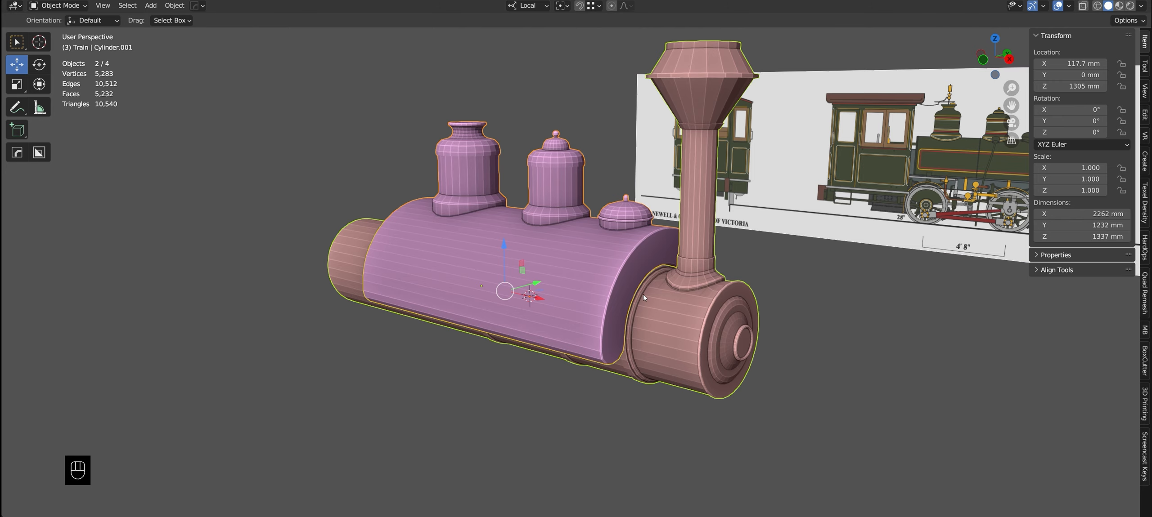
# Shorten the barrel object by moving its rear end vertices about 443 mm forward along X
pyautogui.click(690, 360)
pyautogui.press('KP_1')
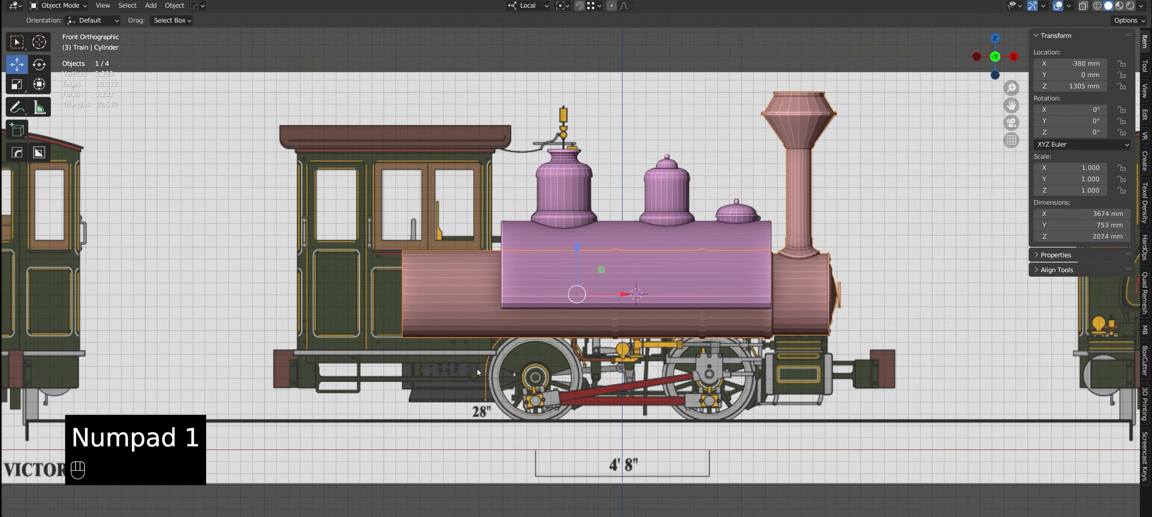
pyautogui.scroll(2, 424, 228)
pyautogui.press('Tab')
pyautogui.hotkey('alt', 'z')
pyautogui.press('1')
pyautogui.scroll(3, 351, 310)
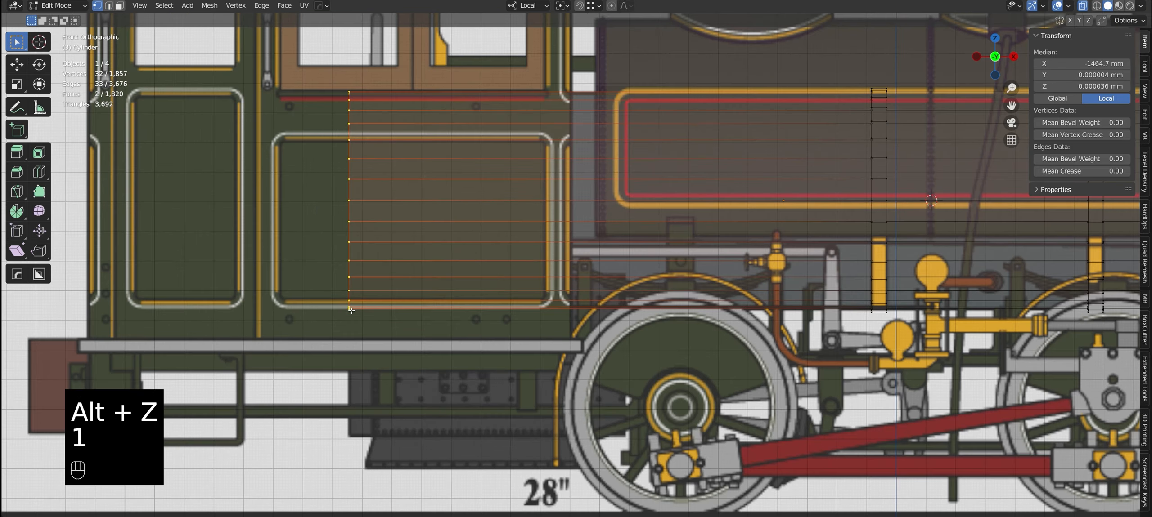
pyautogui.press('space')
pyautogui.scroll(-3, 387, 246)
pyautogui.scroll(3, 393, 306)
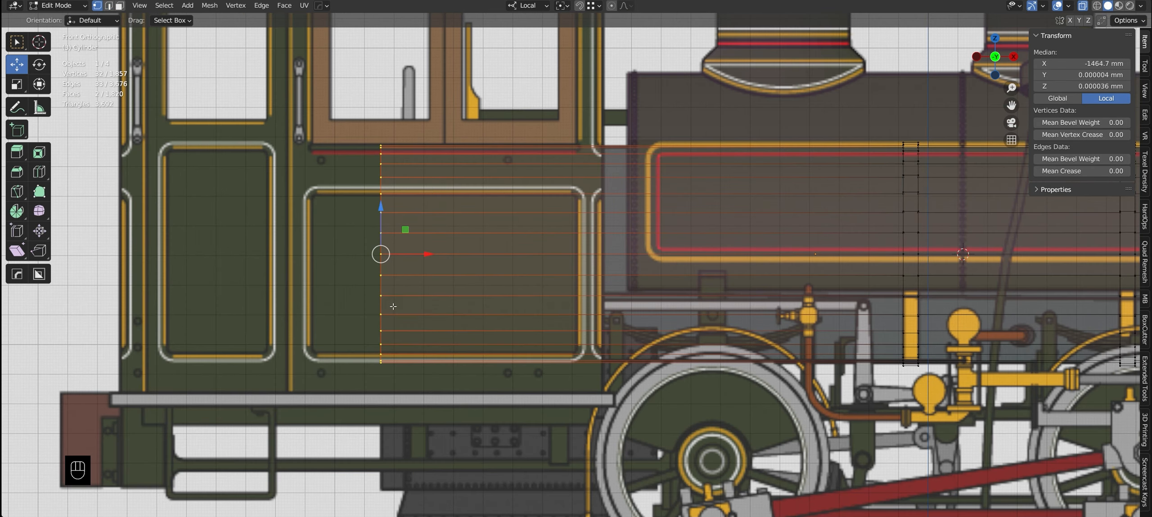
pyautogui.scroll(-1, 398, 302)
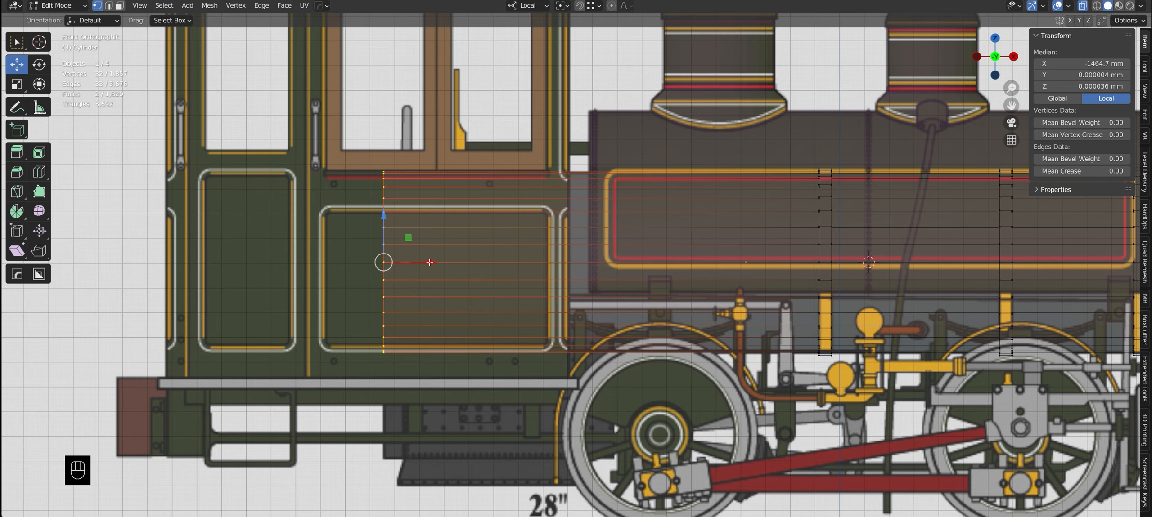
pyautogui.moveTo(430, 262); pyautogui.dragTo(539, 274)
# Dissolve the edge dividing the barrel's rear end cap so it forms a single face
pyautogui.hotkey('alt', 'z')
pyautogui.moveTo(510, 264); pyautogui.dragTo(585, 255, button='middle')
pyautogui.press('2')
pyautogui.click(446, 289)
pyautogui.hotkey('ctrl', 'c')
pyautogui.hotkey('ctrl', 'x')
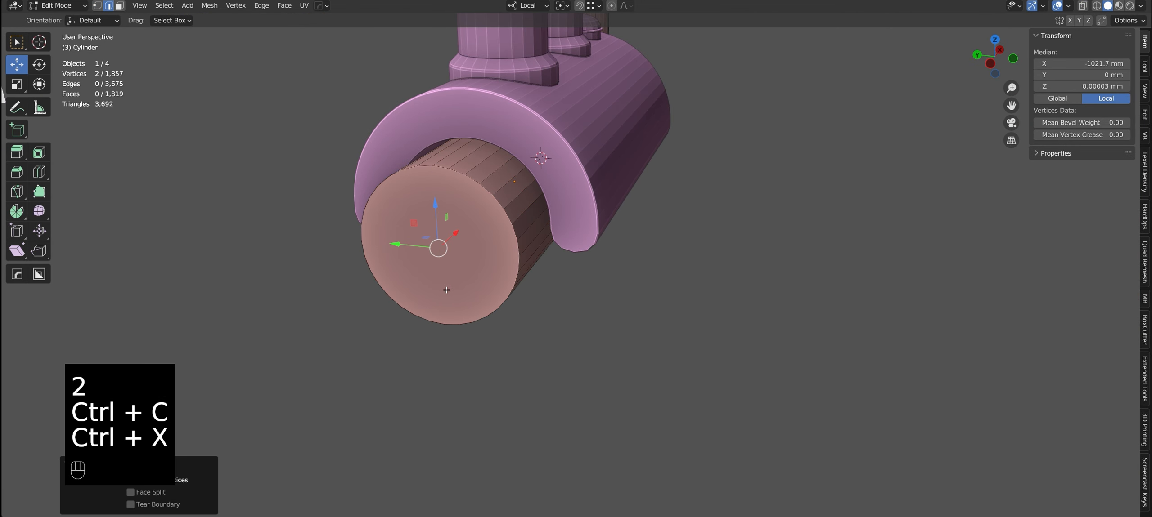
# Duplicate the barrel's rear end face in place, separate the copy into its own object, and leave mesh editing
pyautogui.scroll(-6, 448, 288)
pyautogui.keyDown('alt'); pyautogui.moveTo(449, 289); pyautogui.dragTo(946, 276, button='middle'); pyautogui.keyUp('alt')
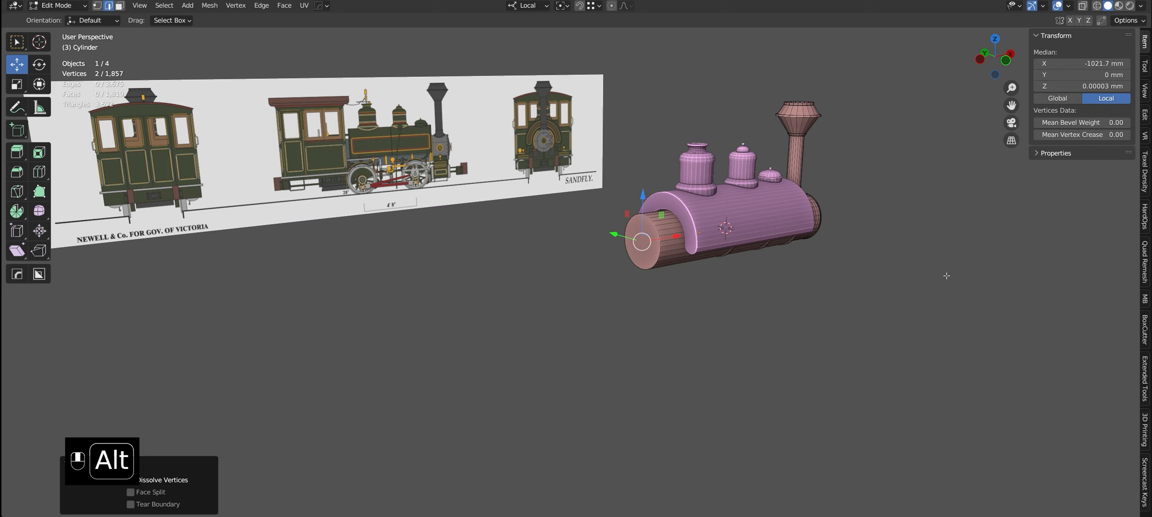
pyautogui.scroll(3, 716, 256)
pyautogui.keyDown('shift'); pyautogui.moveTo(715, 255); pyautogui.dragTo(637, 299, button='middle'); pyautogui.keyUp('shift')
pyautogui.press('3')
pyautogui.keyDown('shift'); pyautogui.click(627, 295); pyautogui.keyUp('shift')
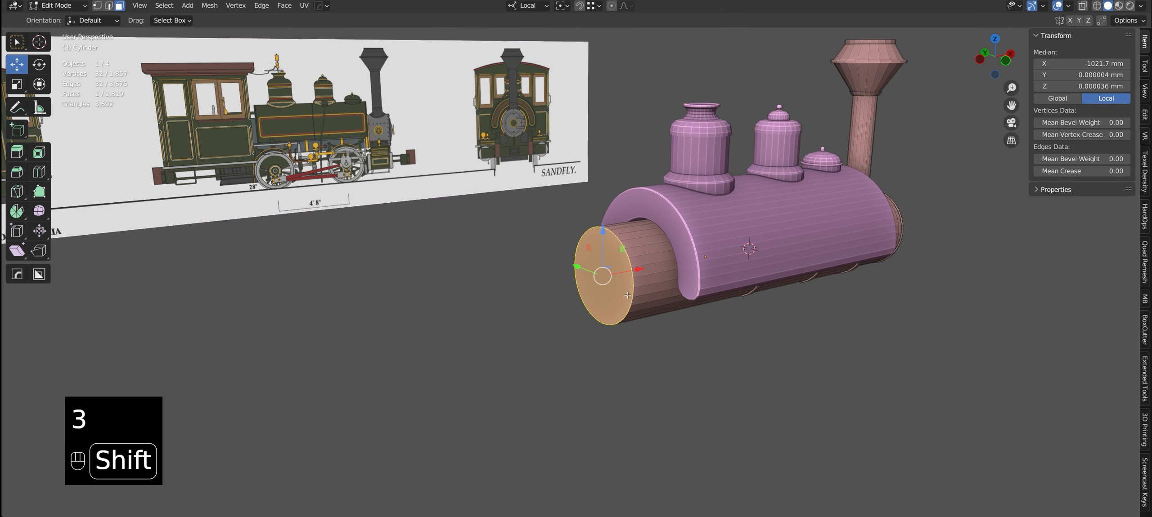
pyautogui.hotkey('shift', 'd')
pyautogui.rightClick(633, 288)
pyautogui.press('p')
pyautogui.click(632, 284)
pyautogui.press('Tab')
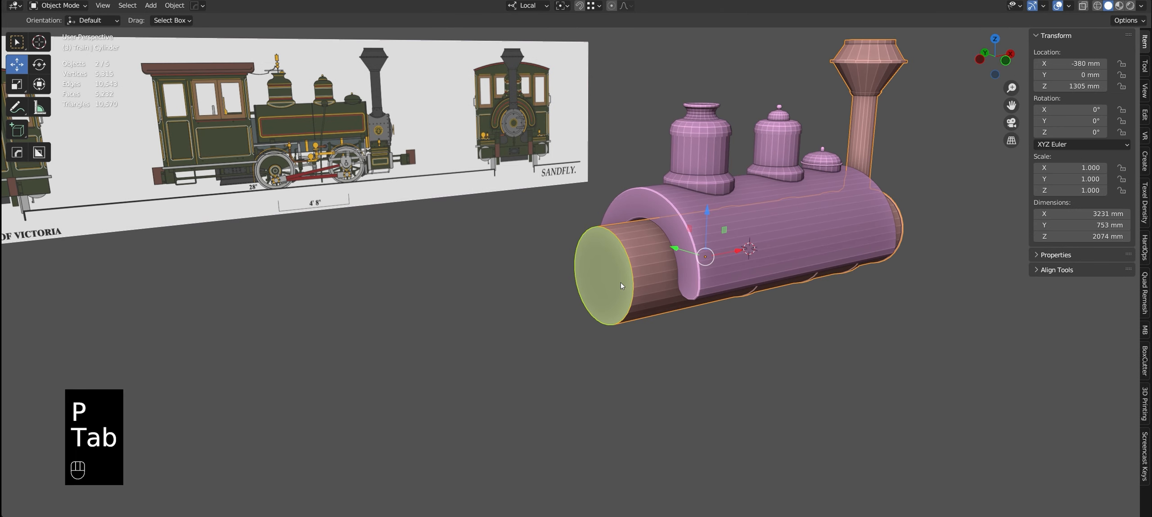
# Set the separated disc's origin to its geometry and give it a 10 mm Solidify thickness
pyautogui.click(618, 283)
pyautogui.rightClick(618, 283)
pyautogui.moveTo(619, 283)
pyautogui.click(676, 294)
pyautogui.click(1150, 219)
pyautogui.click(1145, 231)
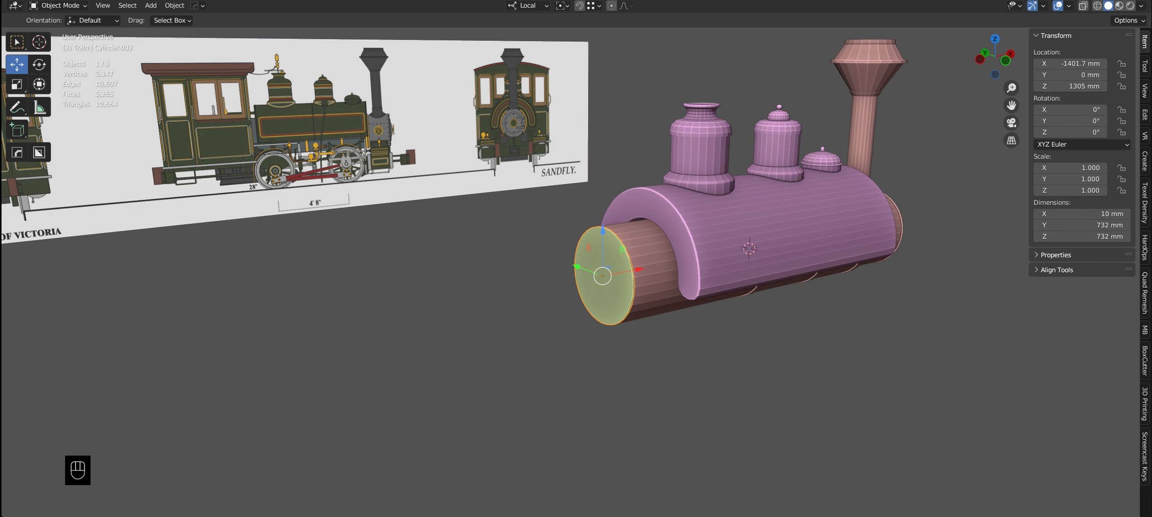
# Increase the disc's Solidify thickness to 440 mm so it extends rearward into the cab area
pyautogui.press('KP_Decimal')
pyautogui.press('KP_3')
pyautogui.press('KP_0')
pyautogui.press('KP_1')
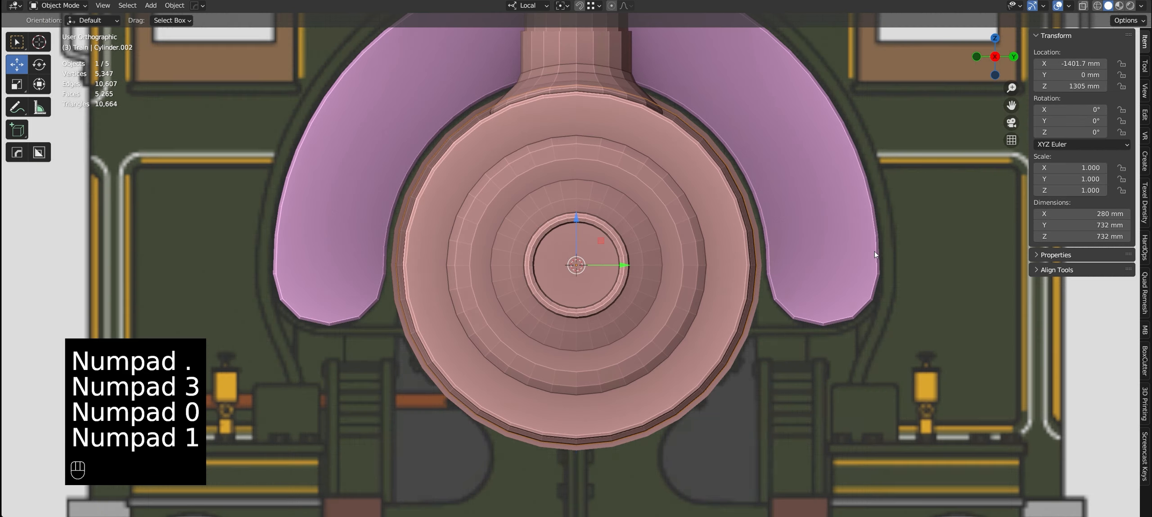
pyautogui.press('Tab')
pyautogui.press('Tab')
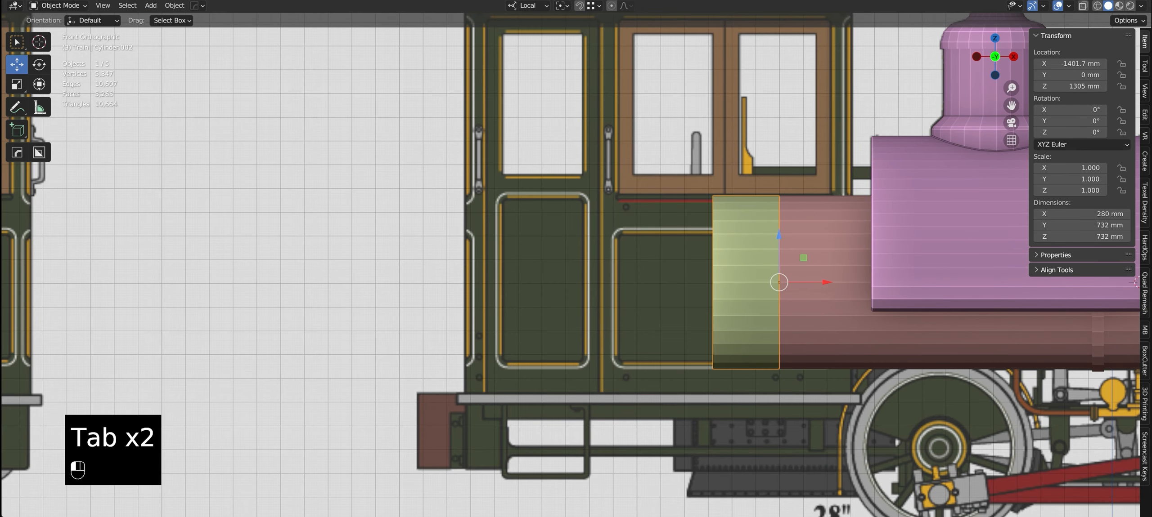
pyautogui.keyDown('shift'); pyautogui.moveTo(769, 237); pyautogui.dragTo(726, 211, button='middle'); pyautogui.keyUp('shift')
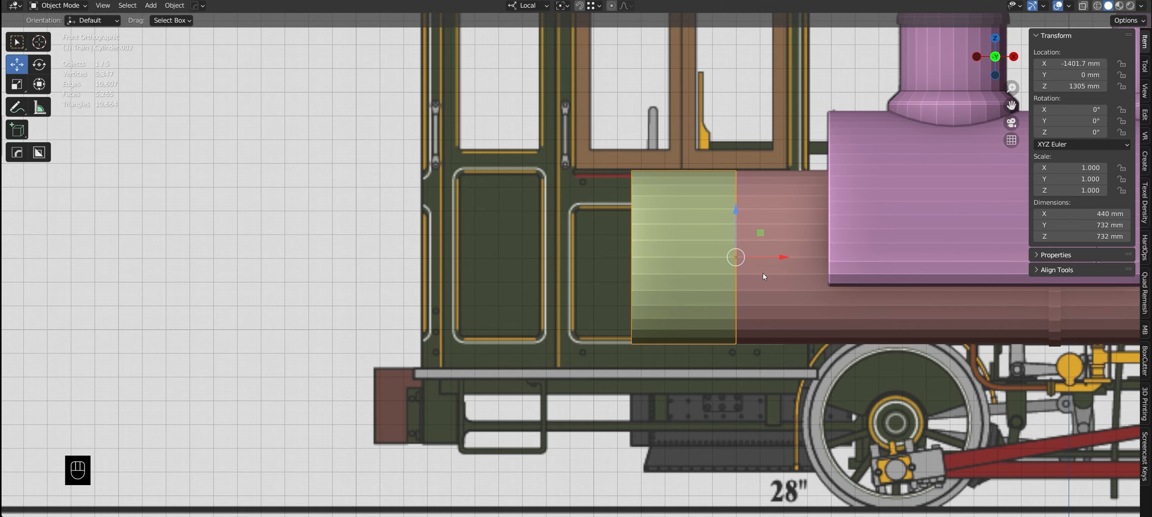
# Scale all of the rear cylinder's geometry down to 0.887
pyautogui.press('Tab')
pyautogui.press('a')
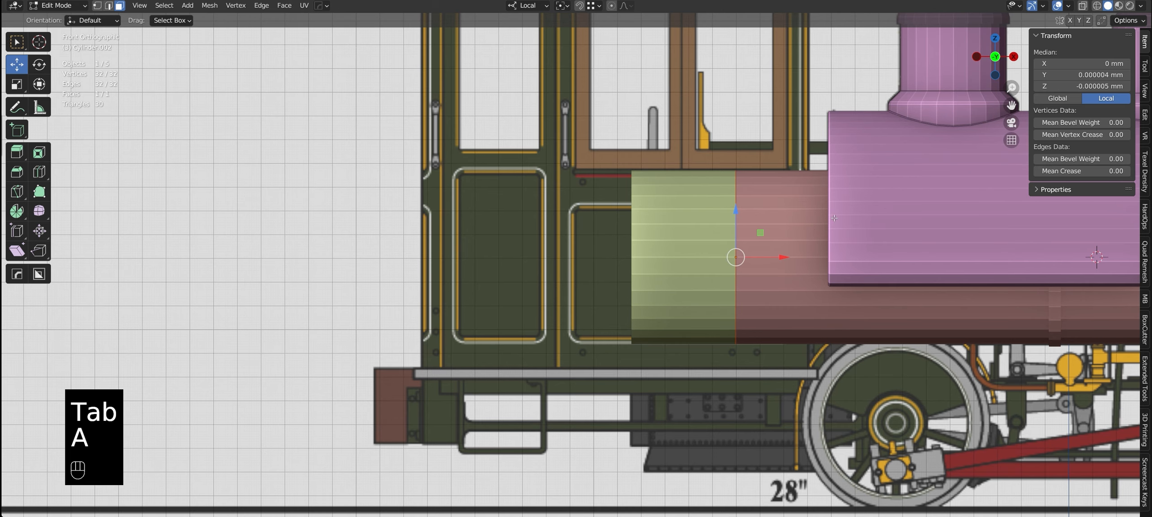
pyautogui.press('s')
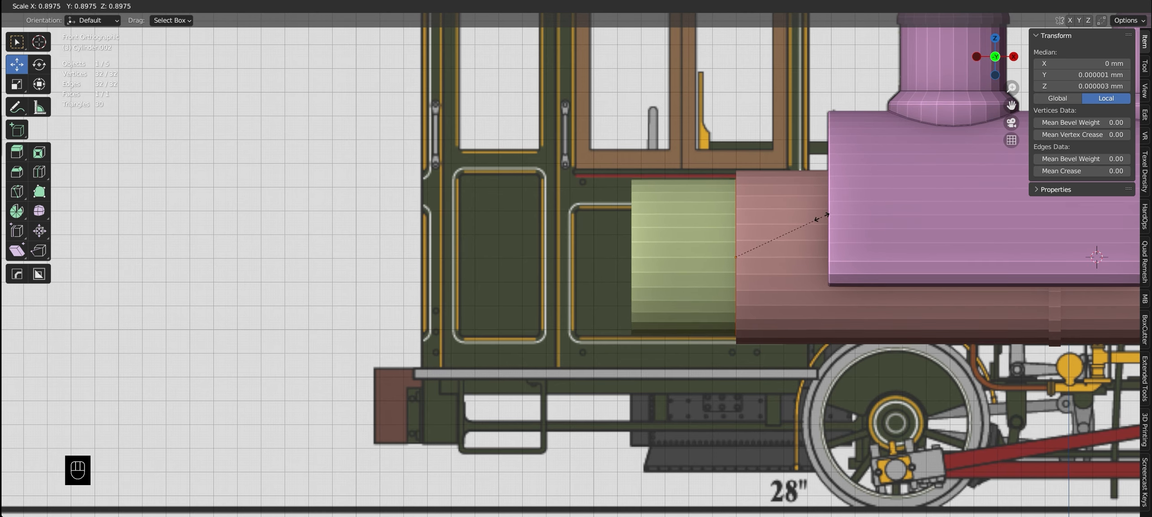
pyautogui.click(820, 218)
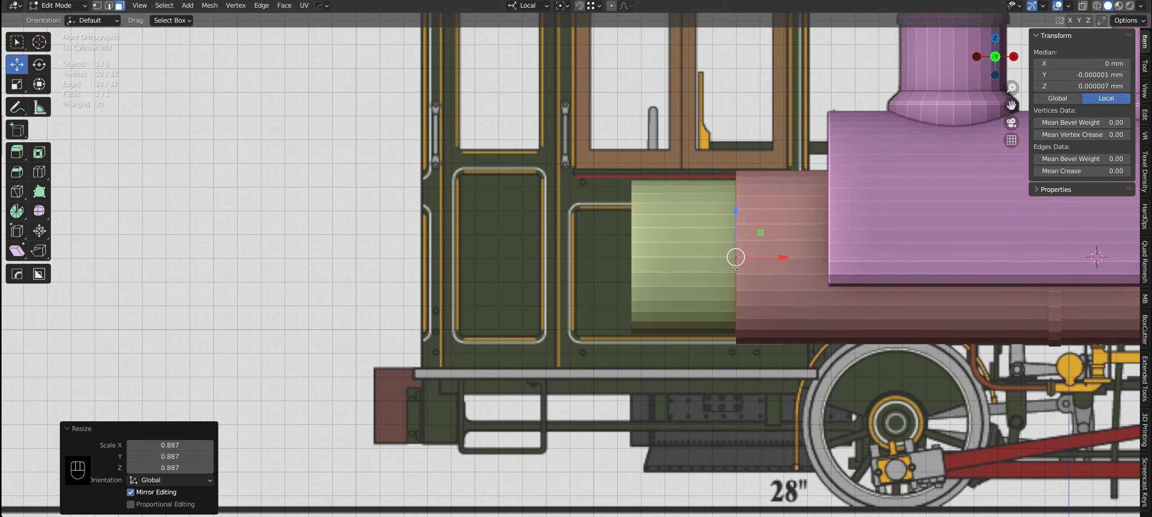
# Scale the rear cylinder's face up by about 1.023 to fit the circle in the locomotive's end-view reference
pyautogui.press('KP_3')
pyautogui.hotkey('alt', 'z')
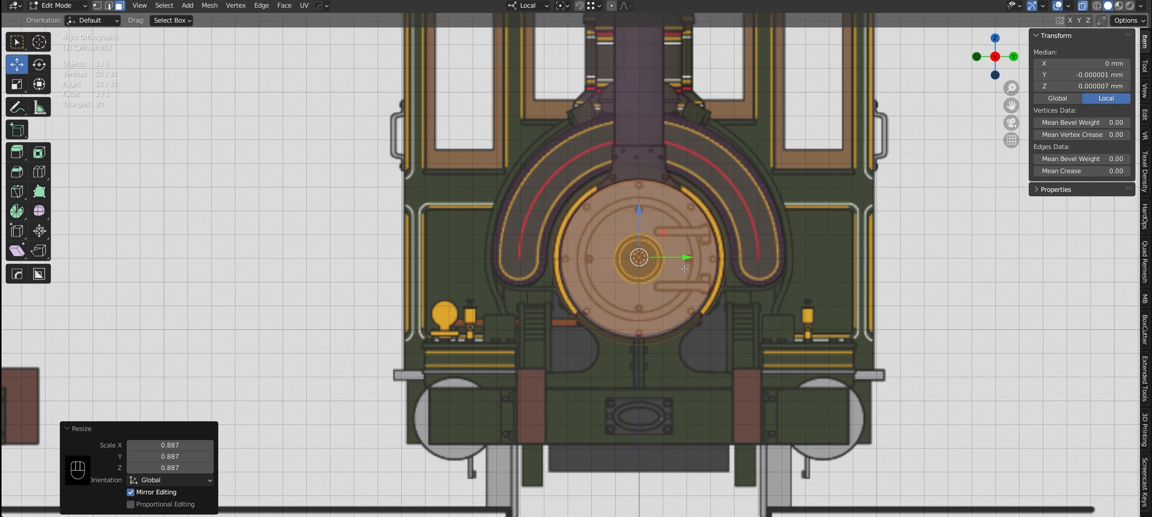
pyautogui.scroll(1, 638, 257)
pyautogui.press('s')
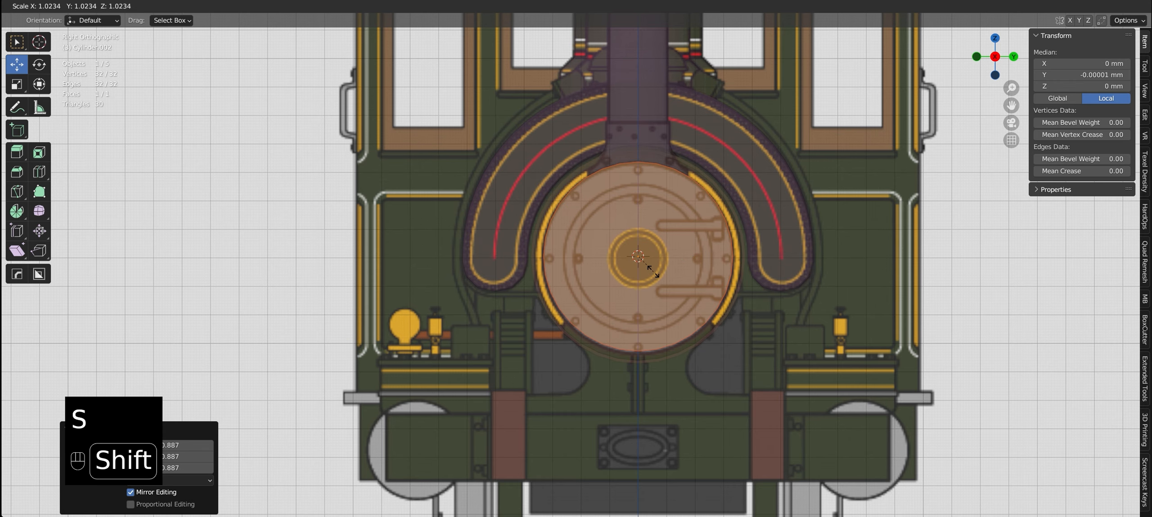
pyautogui.click(650, 272)
# Apply the rear cylinder's Solidify thickness and move its front end about 16.8 mm forward into the barrel
pyautogui.moveTo(650, 272); pyautogui.dragTo(1143, 269, button='middle')
pyautogui.press('KP_1')
pyautogui.scroll(-1, 712, 273)
pyautogui.hotkey('alt', 'z')
pyautogui.keyDown('shift'); pyautogui.moveTo(416, 273); pyautogui.dragTo(765, 250, button='middle'); pyautogui.keyUp('shift')
pyautogui.scroll(2, 764, 250)
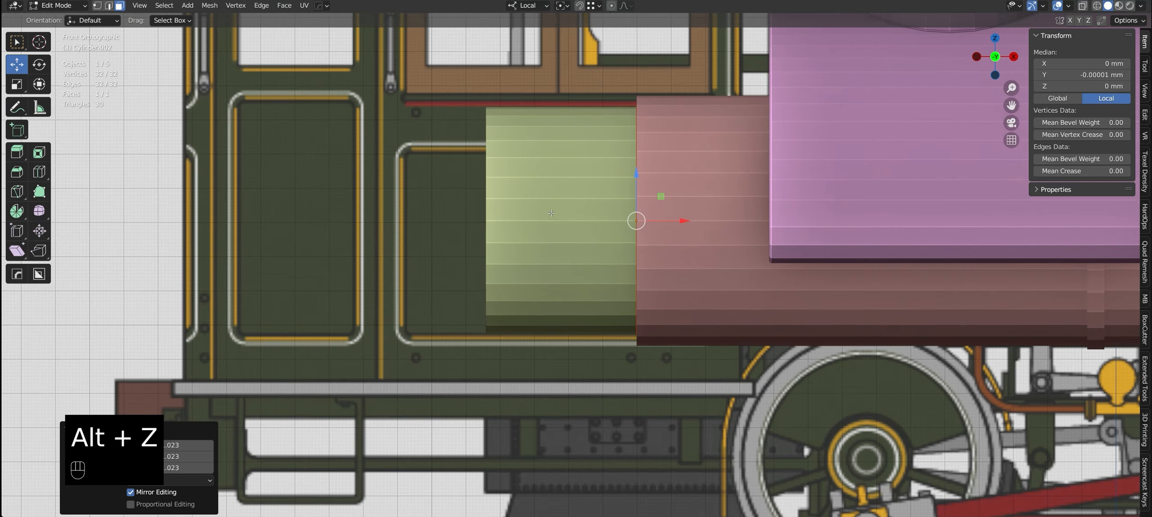
pyautogui.scroll(-2, 558, 219)
pyautogui.moveTo(599, 218); pyautogui.dragTo(616, 215, button='middle')
pyautogui.press('Tab')
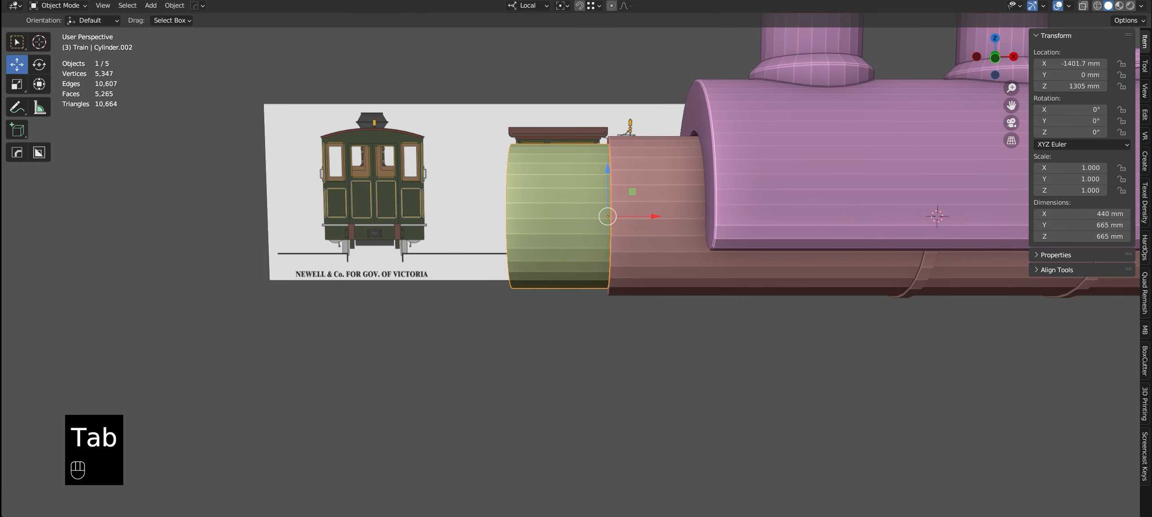
pyautogui.press('Tab')
pyautogui.hotkey('alt', 'z')
pyautogui.moveTo(634, 194); pyautogui.dragTo(606, 233)
pyautogui.moveTo(641, 220); pyautogui.dragTo(645, 222)
pyautogui.press('Tab')
pyautogui.hotkey('alt', 'z')
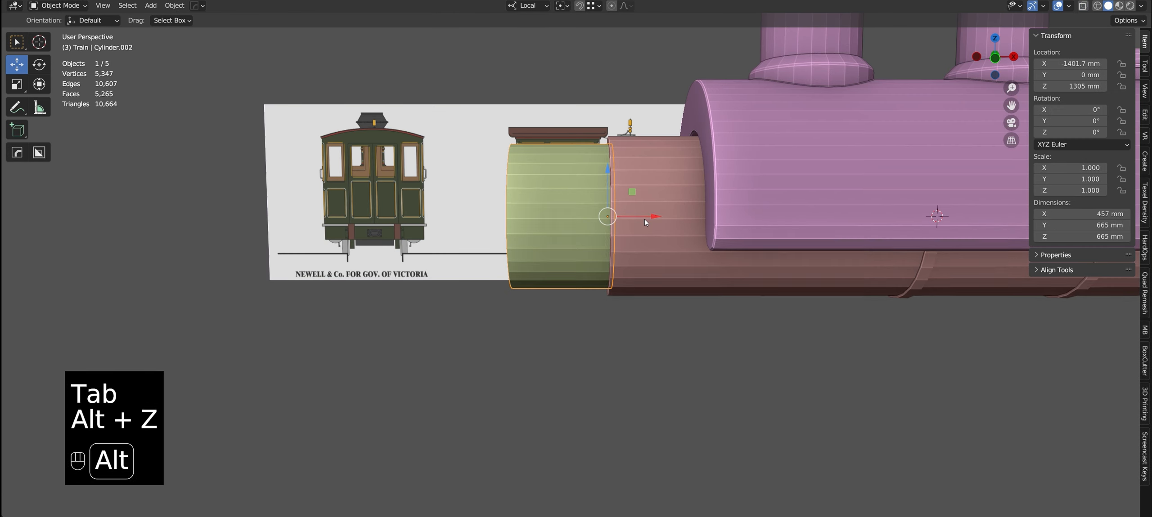
# Delete the faces of the rear cylinder's lower half, keeping the upper arch
pyautogui.press('KP_1')
pyautogui.press('Tab')
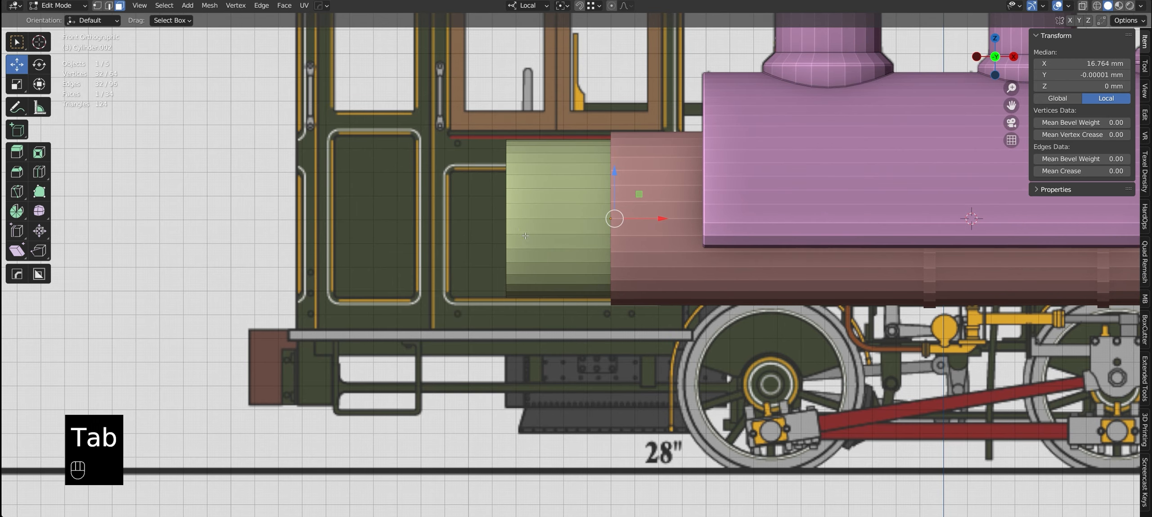
pyautogui.press('2')
pyautogui.keyDown('alt'); pyautogui.click(507, 227); pyautogui.keyUp('alt')
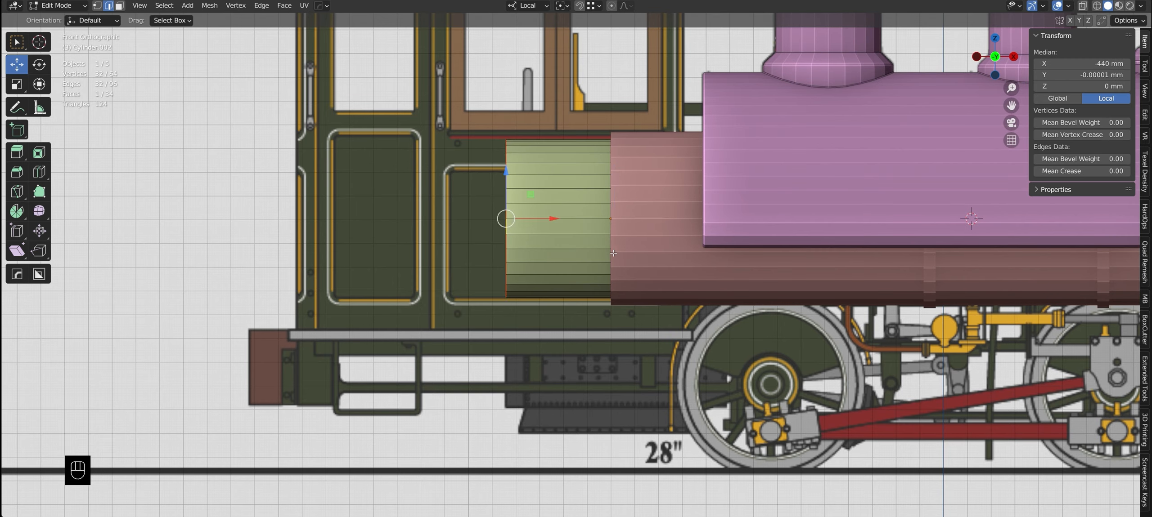
pyautogui.press('3')
pyautogui.hotkey('alt', 'z')
pyautogui.moveTo(632, 226); pyautogui.dragTo(481, 302)
pyautogui.keyDown('shift'); pyautogui.moveTo(502, 333); pyautogui.dragTo(659, 222); pyautogui.keyUp('shift')
pyautogui.press('x')
pyautogui.click(639, 263)
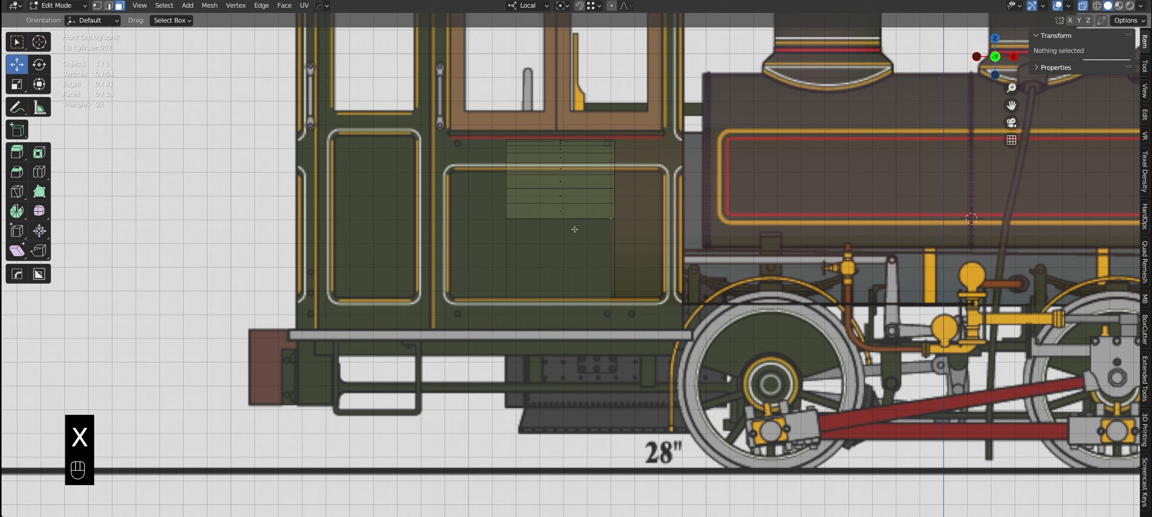
# Delete the end cap face at the back of the rear cylinder
pyautogui.moveTo(575, 230); pyautogui.dragTo(636, 252, button='middle')
pyautogui.click(461, 220)
pyautogui.press('x')
pyautogui.click(458, 219)
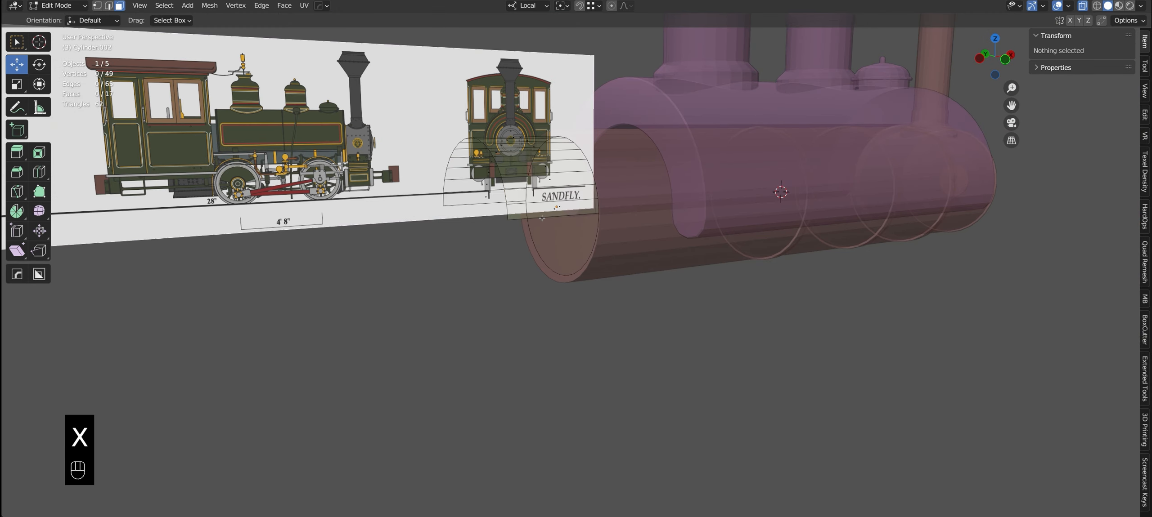
# Extrude the arch's two bottom side edges downward about 791 mm to form straight side walls
pyautogui.press('2')
pyautogui.click(541, 218)
pyautogui.keyDown('shift'); pyautogui.click(540, 221); pyautogui.keyUp('shift')
pyautogui.press('KP_3')
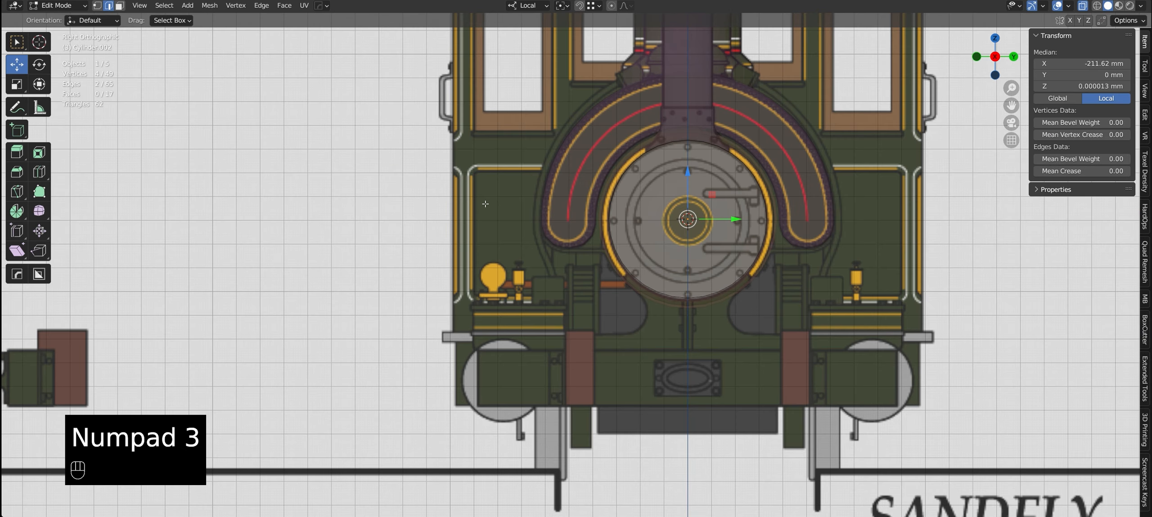
pyautogui.press('KP_1')
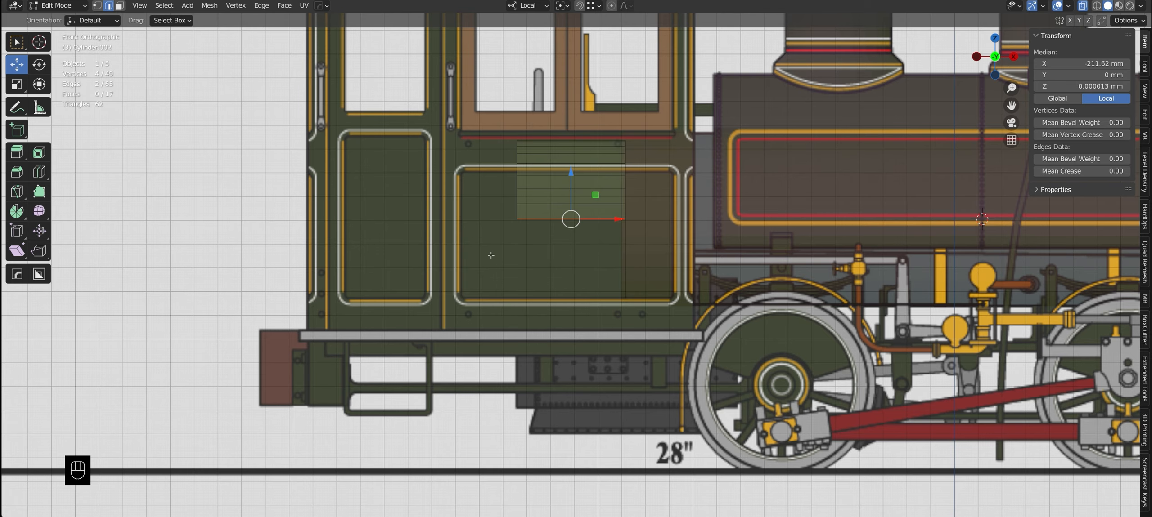
pyautogui.press('e')
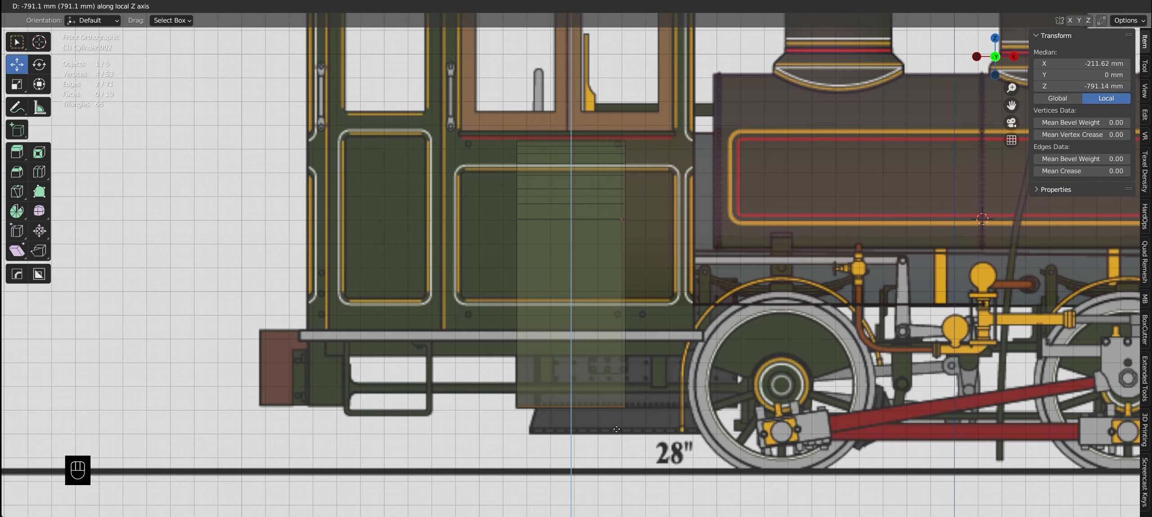
pyautogui.click(616, 429)
pyautogui.click(644, 373)
pyautogui.keyDown('shift'); pyautogui.moveTo(675, 117); pyautogui.dragTo(610, 234); pyautogui.keyUp('shift')
pyautogui.moveTo(669, 274); pyautogui.dragTo(713, 274)
pyautogui.hotkey('ctrl', 'z')
# Delete the end cap face at the front of the arched section
pyautogui.keyDown('alt'); pyautogui.moveTo(713, 252); pyautogui.dragTo(644, 266); pyautogui.keyUp('alt')
pyautogui.press('3')
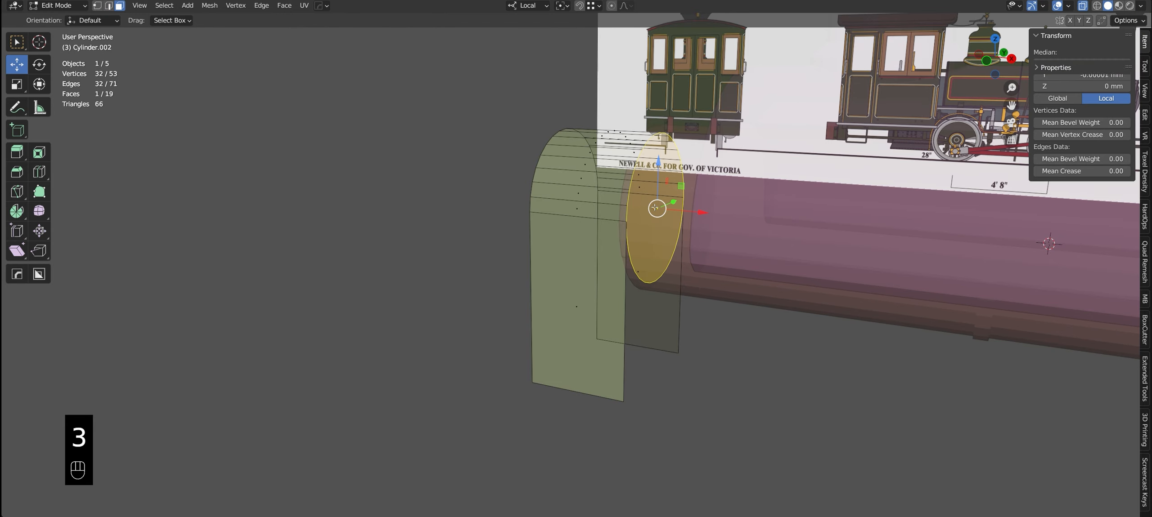
pyautogui.press('x')
pyautogui.click(654, 207)
# Move the arched section's front border about 469.6 mm forward along X, toward the driving wheel
pyautogui.press('2')
pyautogui.press('KP_1')
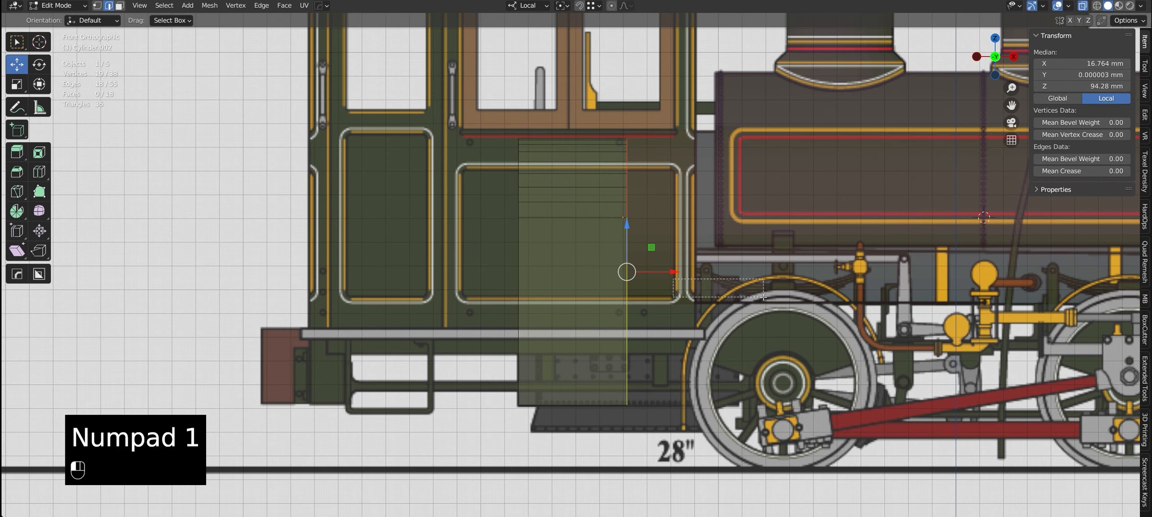
pyautogui.hotkey('ctrl', 'z')
pyautogui.moveTo(657, 273); pyautogui.dragTo(768, 279)
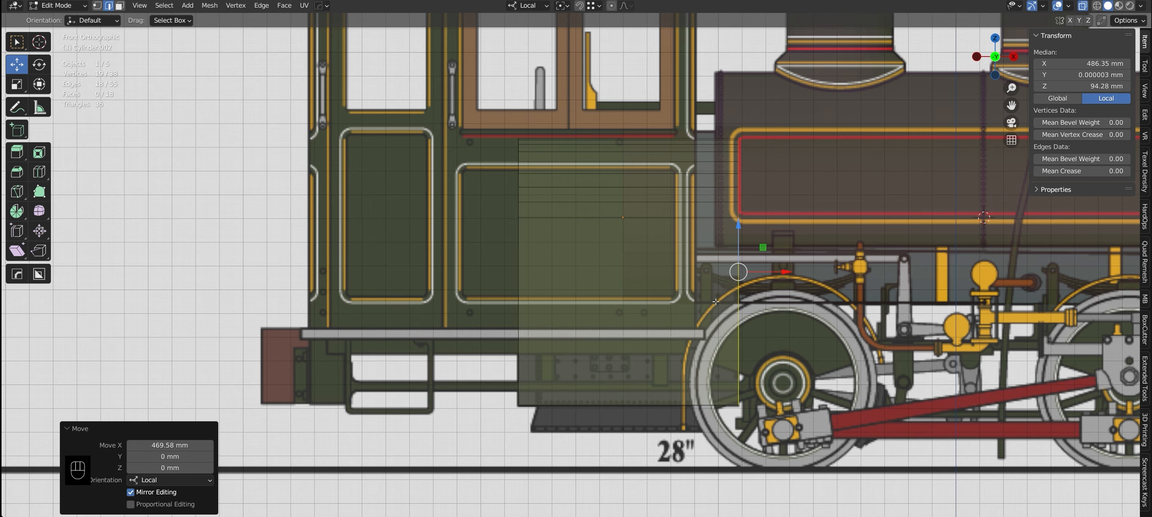
# Mirror the arched section across its width with a Mirror modifier
pyautogui.hotkey('alt', 'z')
pyautogui.press('Tab')
pyautogui.moveTo(716, 302); pyautogui.dragTo(639, 332, button='middle')
pyautogui.hotkey('alt', 'x')
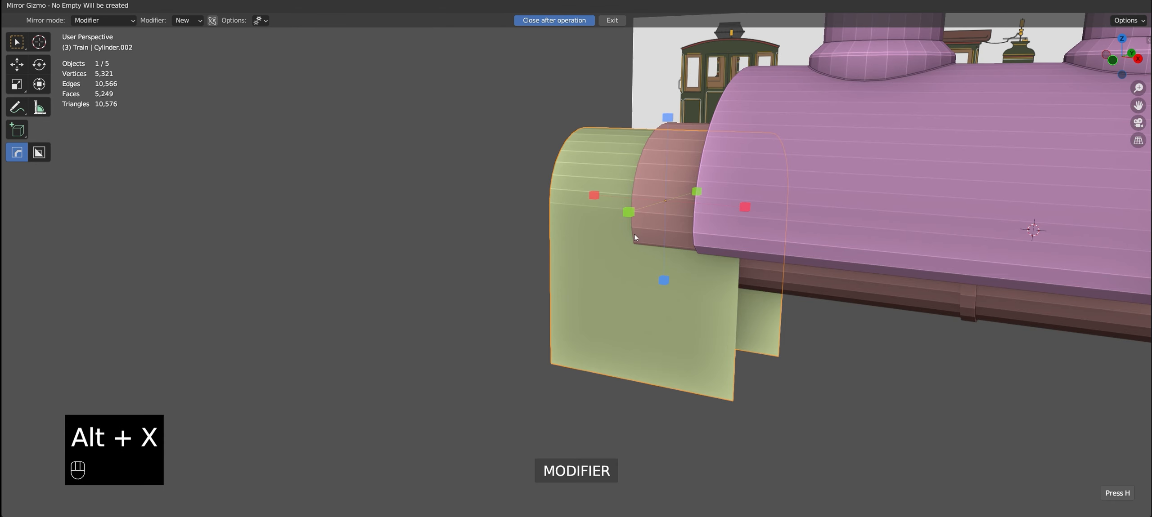
pyautogui.press('Tab')
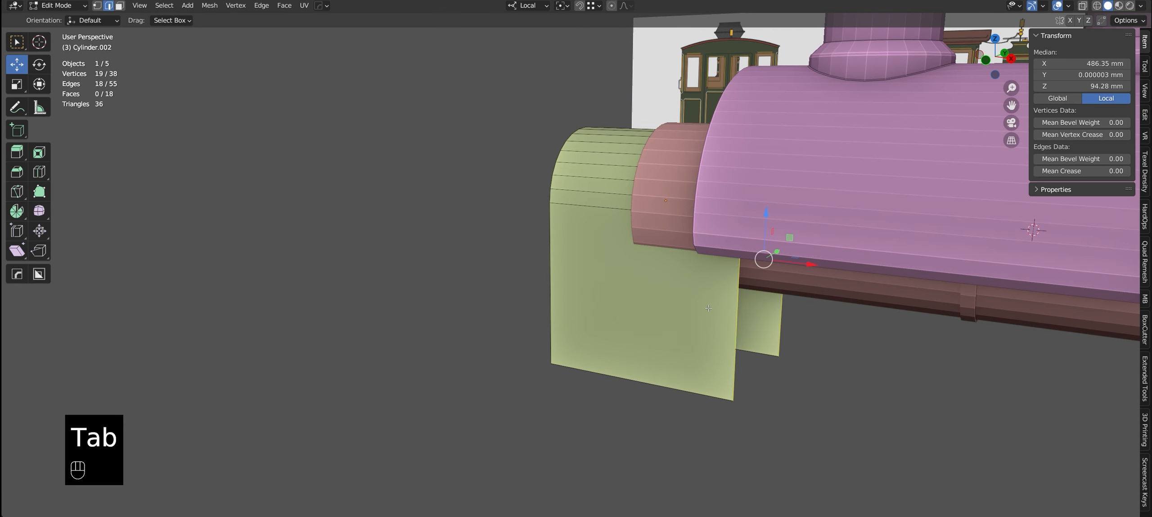
# Add one lengthwise loop cut to the side wall and move the wall's lower face about 40.8 mm outward
pyautogui.hotkey('ctrl', 'r')
pyautogui.click(691, 310)
pyautogui.press('KP_3')
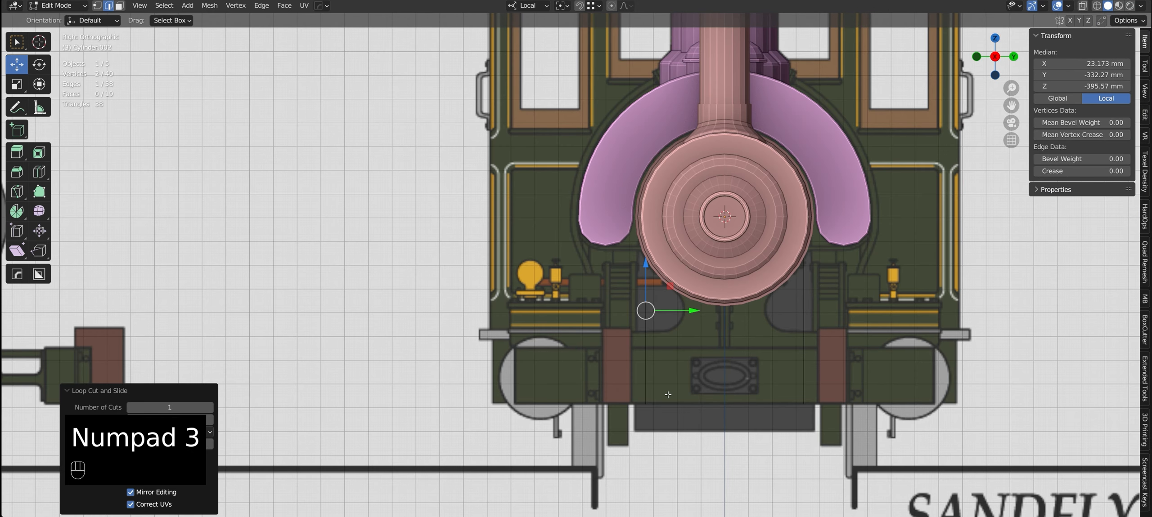
pyautogui.press('3')
pyautogui.hotkey('alt', 'z')
pyautogui.click(647, 357)
pyautogui.moveTo(676, 358); pyautogui.dragTo(666, 358)
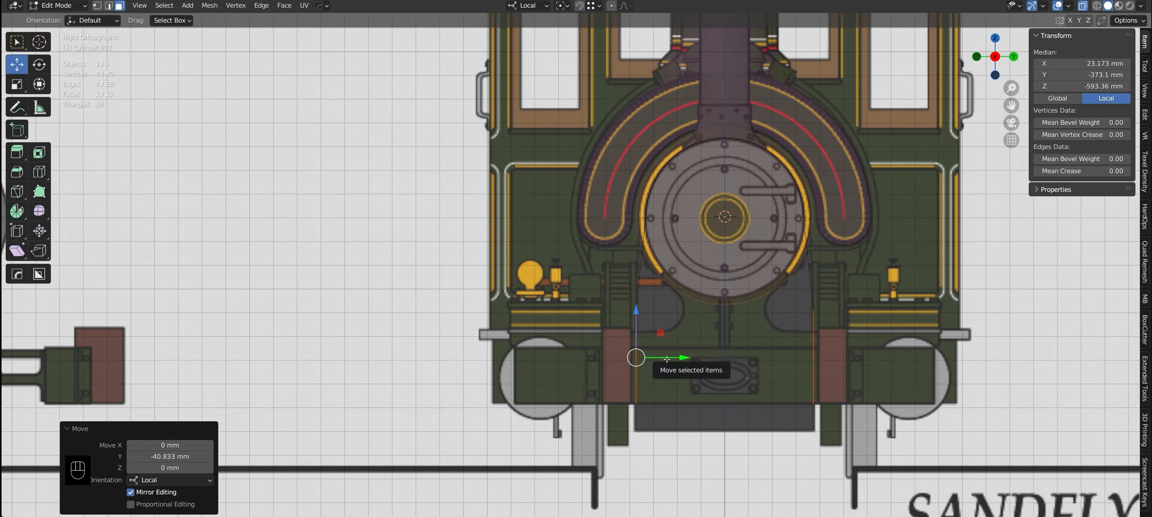
# Raise the side wall's lengthwise cut to about Z -334.6 mm, checking it in the end and side views
pyautogui.press('1')
pyautogui.moveTo(665, 300); pyautogui.dragTo(628, 327)
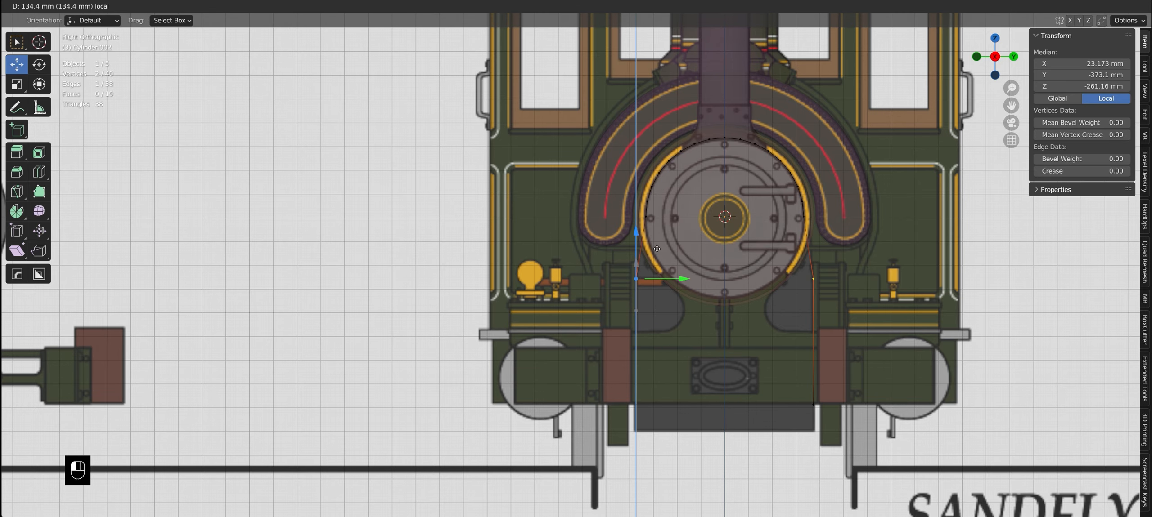
pyautogui.moveTo(657, 249); pyautogui.dragTo(659, 251)
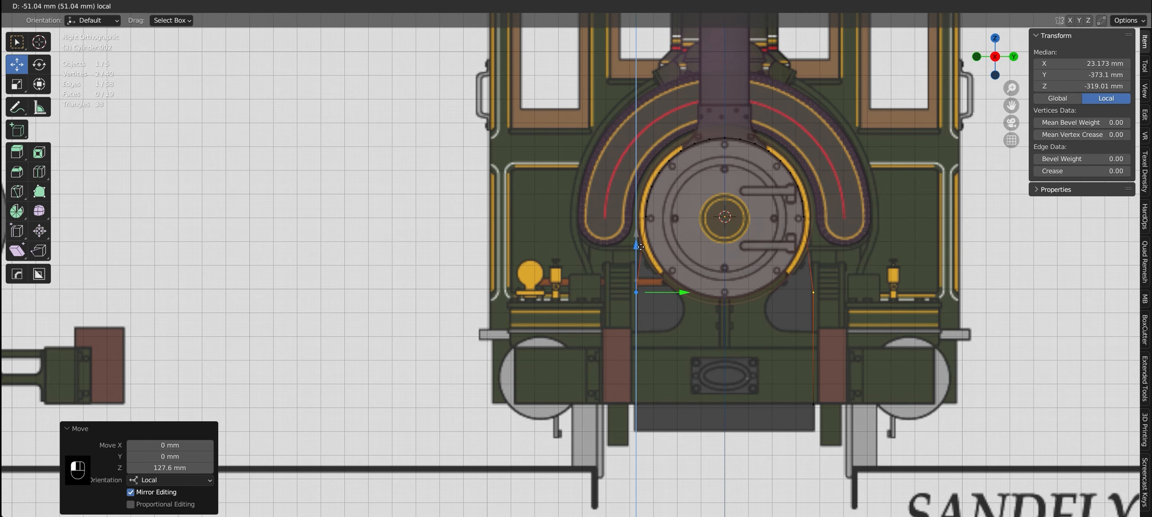
pyautogui.click(640, 247)
pyautogui.press('KP_1')
pyautogui.scroll(3, 689, 310)
pyautogui.scroll(-2, 692, 311)
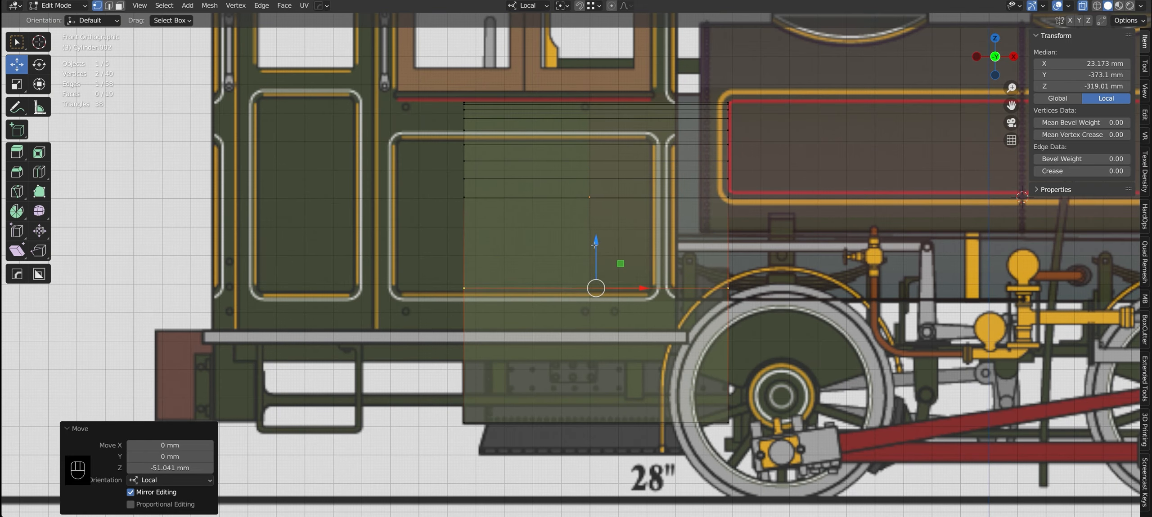
pyautogui.moveTo(594, 245); pyautogui.dragTo(594, 250)
# Extrude the wall's bottom edge inward to the centre line and the resulting floor's front edge about 456.5 mm upward
pyautogui.hotkey('alt', 'z')
pyautogui.moveTo(595, 250); pyautogui.dragTo(675, 360, button='middle')
pyautogui.press('2')
pyautogui.press('e')
pyautogui.click(721, 391)
pyautogui.moveTo(721, 391); pyautogui.dragTo(693, 275, button='middle')
pyautogui.press('e')
pyautogui.click(571, 315)
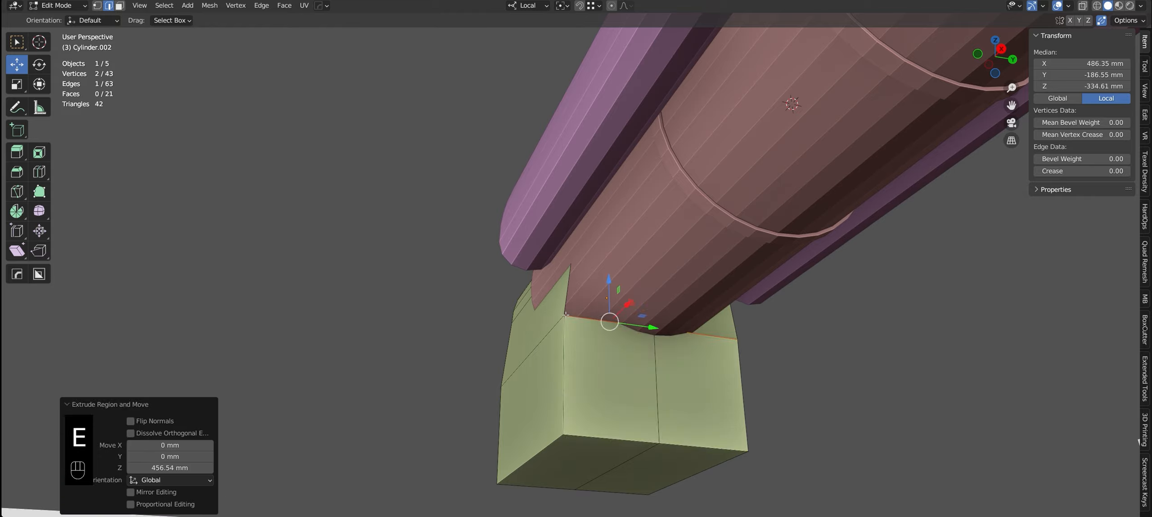
# Fill the remaining arched opening at the front of the section with a face
pyautogui.moveTo(571, 315); pyautogui.dragTo(574, 338, button='middle')
pyautogui.press('1')
pyautogui.hotkey('alt', 'z')
pyautogui.hotkey('alt', 'z')
pyautogui.keyDown('alt'); pyautogui.click(577, 306); pyautogui.keyUp('alt')
pyautogui.hotkey('alt', 'z')
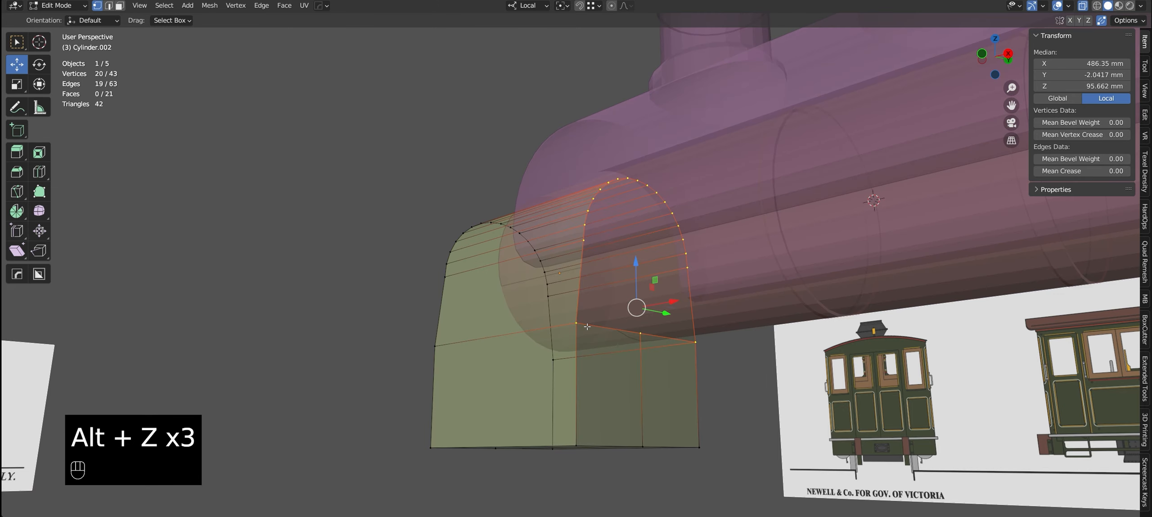
pyautogui.press('f')
# Extrude the floor's rear edge upward to the wall's cut and fill the arched rear opening with a face
pyautogui.moveTo(531, 310); pyautogui.dragTo(630, 274, button='middle')
pyautogui.hotkey('alt', 'z')
pyautogui.press('2')
pyautogui.click(598, 337)
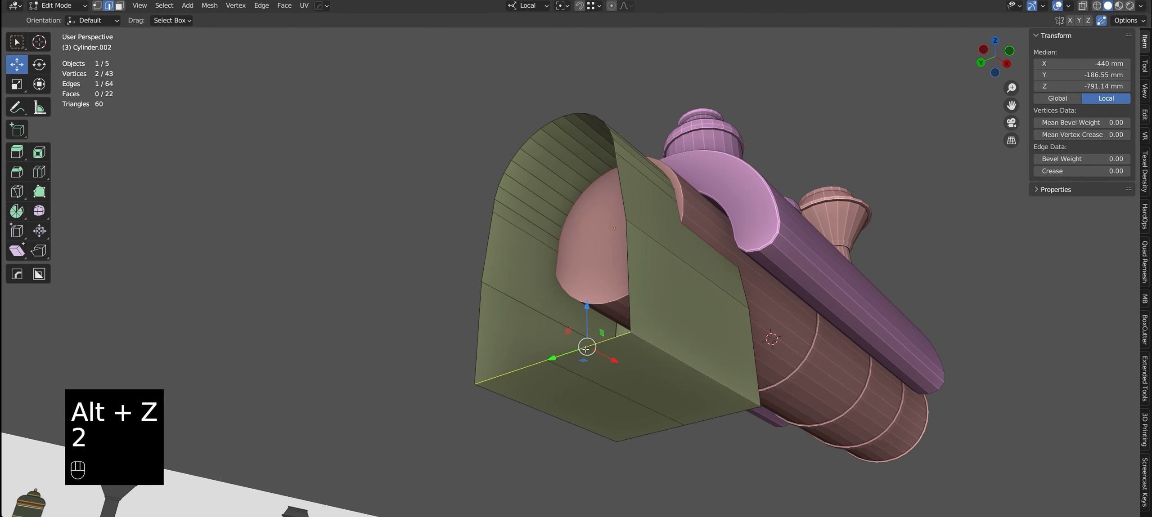
pyautogui.scroll(1, 617, 244)
pyautogui.press('e')
pyautogui.click(627, 223)
pyautogui.keyDown('alt'); pyautogui.click(621, 231); pyautogui.keyUp('alt')
pyautogui.moveTo(620, 231); pyautogui.dragTo(673, 414, button='middle')
pyautogui.press('f')
# Delete the floor face on the underside of the arched section
pyautogui.press('3')
pyautogui.click(674, 414)
pyautogui.press('x')
pyautogui.click(674, 411)
# Select the horizontal edge loop around the section's walls and move it slightly downward
pyautogui.keyDown('shift'); pyautogui.moveTo(648, 320); pyautogui.dragTo(636, 375, button='middle'); pyautogui.keyUp('shift')
pyautogui.press('2')
pyautogui.keyDown('alt'); pyautogui.click(624, 346); pyautogui.keyUp('alt')
pyautogui.keyDown('alt'); pyautogui.click(612, 134); pyautogui.keyUp('alt')
pyautogui.keyDown('alt'); pyautogui.moveTo(612, 133); pyautogui.dragTo(644, 266, button='middle'); pyautogui.keyUp('alt')
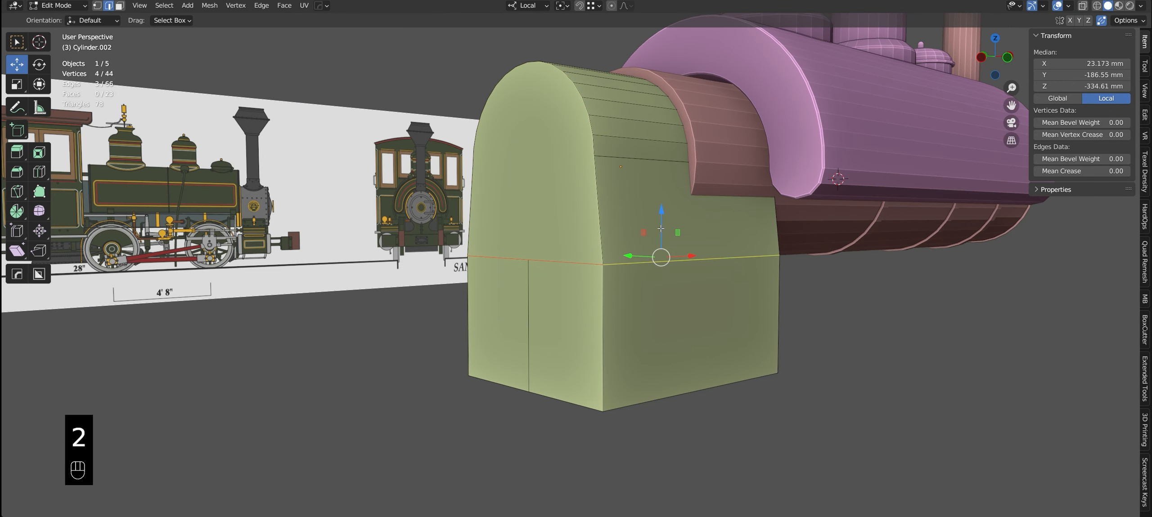
pyautogui.moveTo(661, 229); pyautogui.dragTo(660, 244)
pyautogui.moveTo(661, 244); pyautogui.dragTo(711, 247, button='middle')
# Bevel the outline edge of the section's rear panel into a rounded corner
pyautogui.keyDown('alt'); pyautogui.click(600, 219); pyautogui.keyUp('alt')
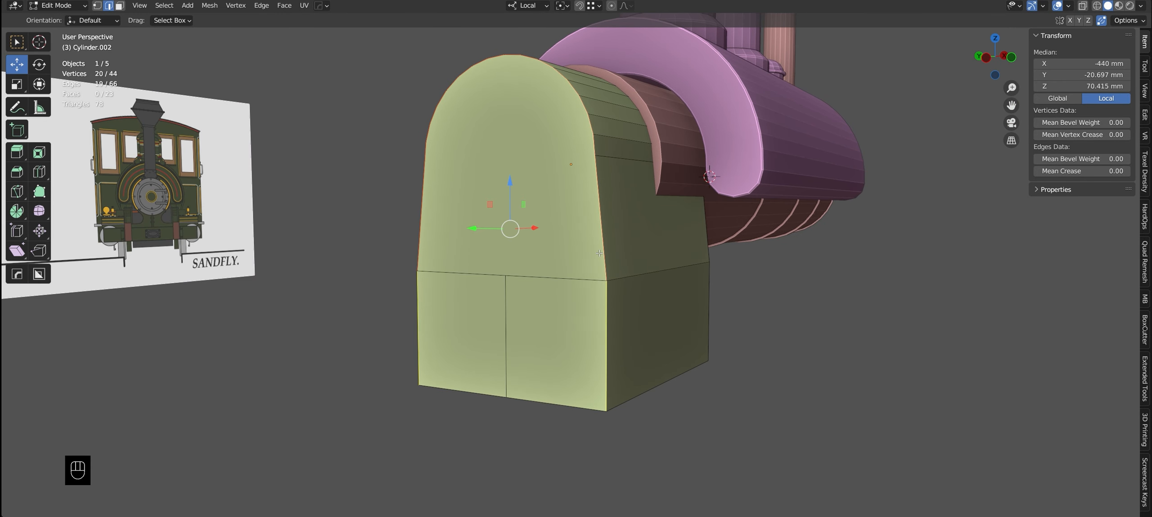
pyautogui.moveTo(590, 210); pyautogui.dragTo(581, 225, button='middle')
pyautogui.hotkey('ctrl', 'b')
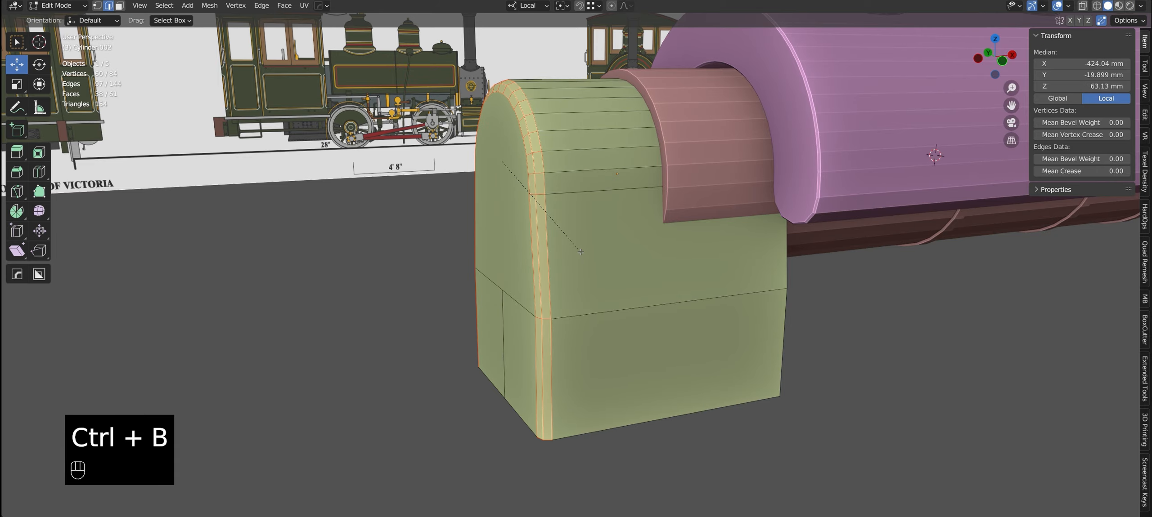
pyautogui.click(581, 254)
# Fill the open underside of the arched section with a face
pyautogui.moveTo(581, 254); pyautogui.dragTo(573, 133, button='middle')
pyautogui.keyDown('alt'); pyautogui.click(603, 394); pyautogui.keyUp('alt')
pyautogui.moveTo(603, 394); pyautogui.dragTo(516, 281, button='middle')
pyautogui.press('f')
# Apply the arched section's Mirror modifier so both halves become editable geometry
pyautogui.press('KP_1')
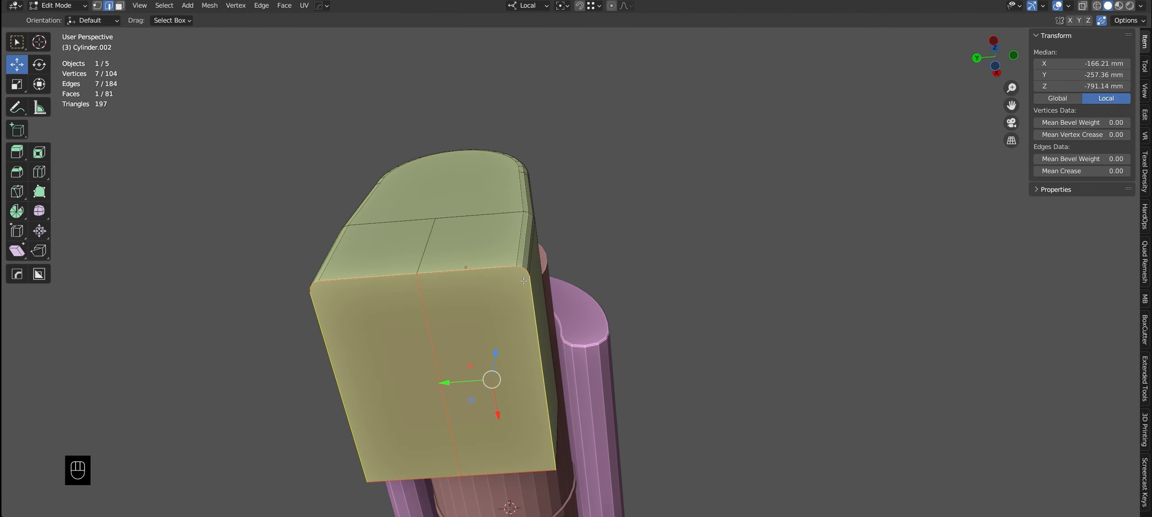
pyautogui.press('Tab')
pyautogui.press('F5')
pyautogui.press('F5')
pyautogui.moveTo(526, 245); pyautogui.dragTo(513, 282, button='middle')
pyautogui.press('Tab')
pyautogui.press('Tab')
pyautogui.press('Tab')
# Connect the opposing bevel vertices across the rear of the section's floor with straight edges
pyautogui.press('1')
pyautogui.keyDown('shift'); pyautogui.moveTo(599, 275); pyautogui.dragTo(629, 260, button='middle'); pyautogui.keyUp('shift')
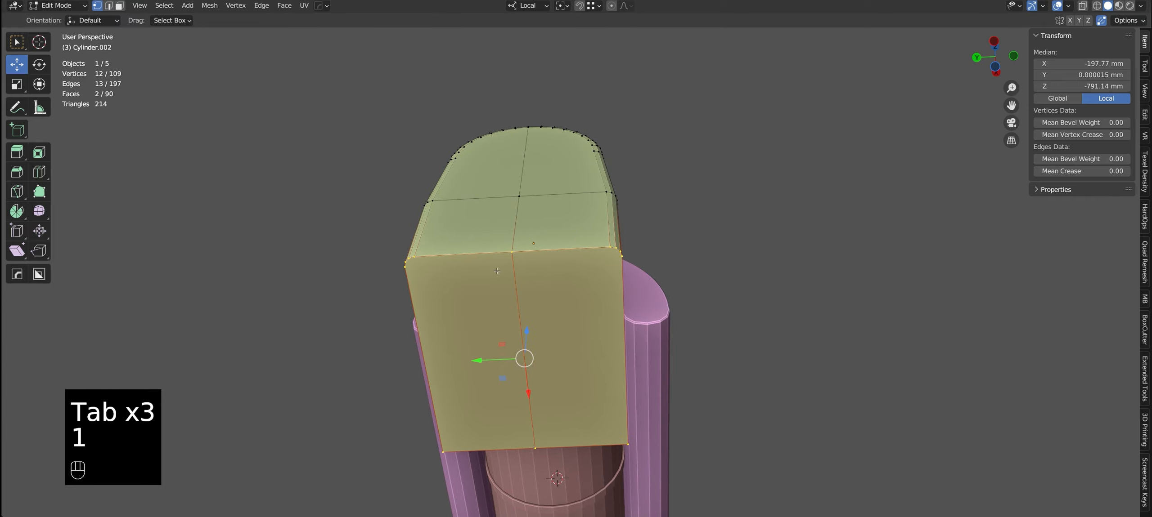
pyautogui.keyDown('shift'); pyautogui.click(624, 264); pyautogui.keyUp('shift')
pyautogui.click(619, 253)
pyautogui.keyDown('shift'); pyautogui.click(406, 262); pyautogui.keyUp('shift')
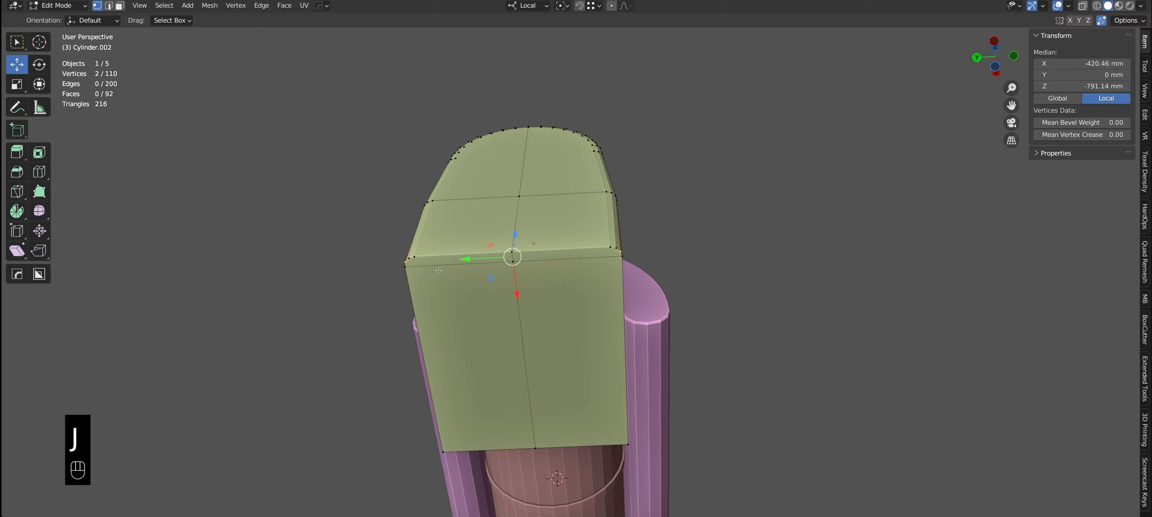
pyautogui.press('w')
pyautogui.click(409, 259)
pyautogui.keyDown('shift'); pyautogui.click(616, 248); pyautogui.keyUp('shift')
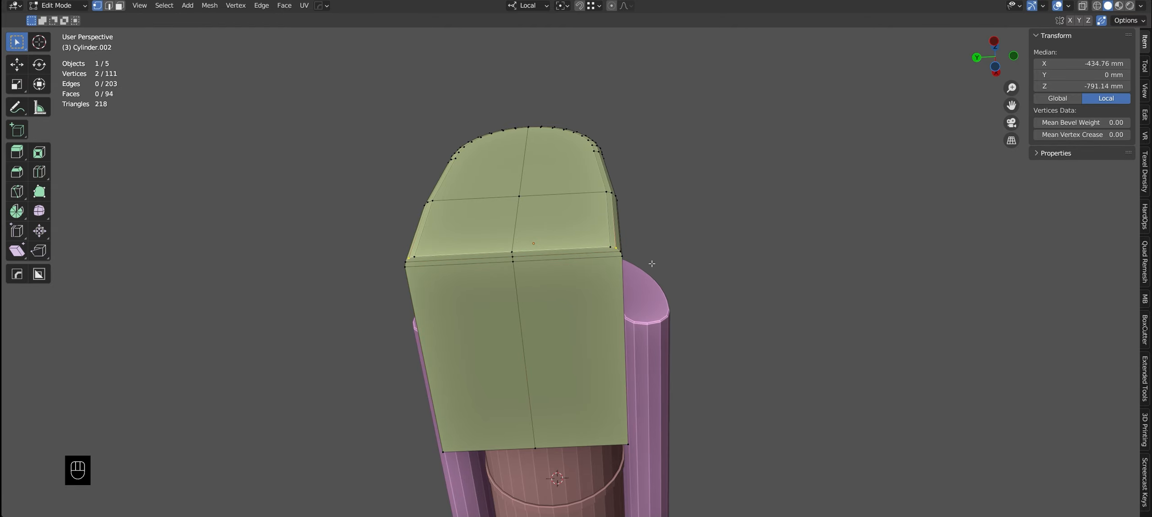
pyautogui.press('g')
pyautogui.rightClick(652, 264)
pyautogui.press('j')
# Try to inset the two large floor faces of the arched section
pyautogui.keyDown('alt'); pyautogui.moveTo(652, 264); pyautogui.dragTo(441, 252, button='middle'); pyautogui.keyUp('alt')
pyautogui.press('3')
pyautogui.click(713, 310)
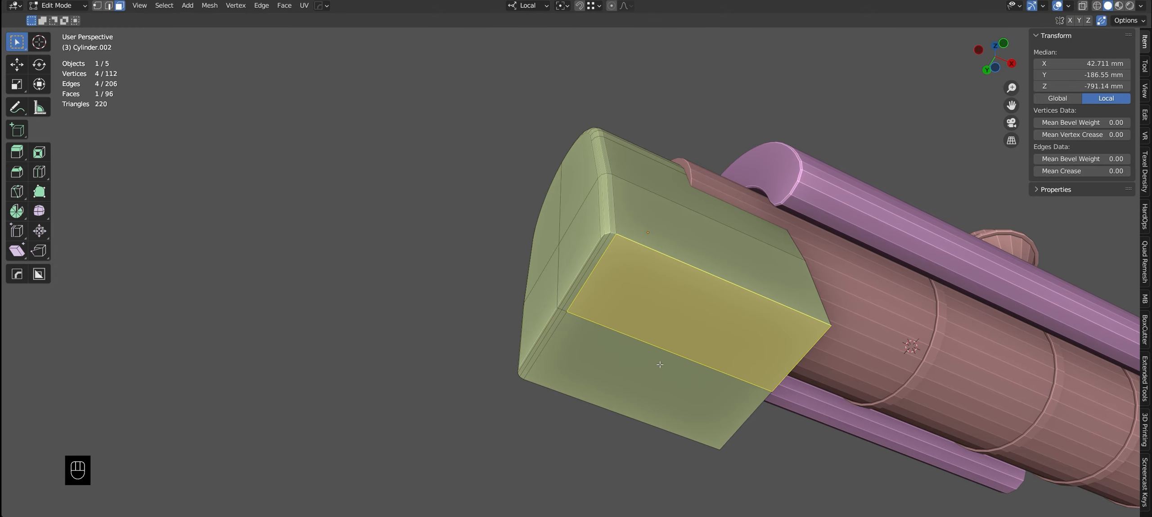
pyautogui.press('i')
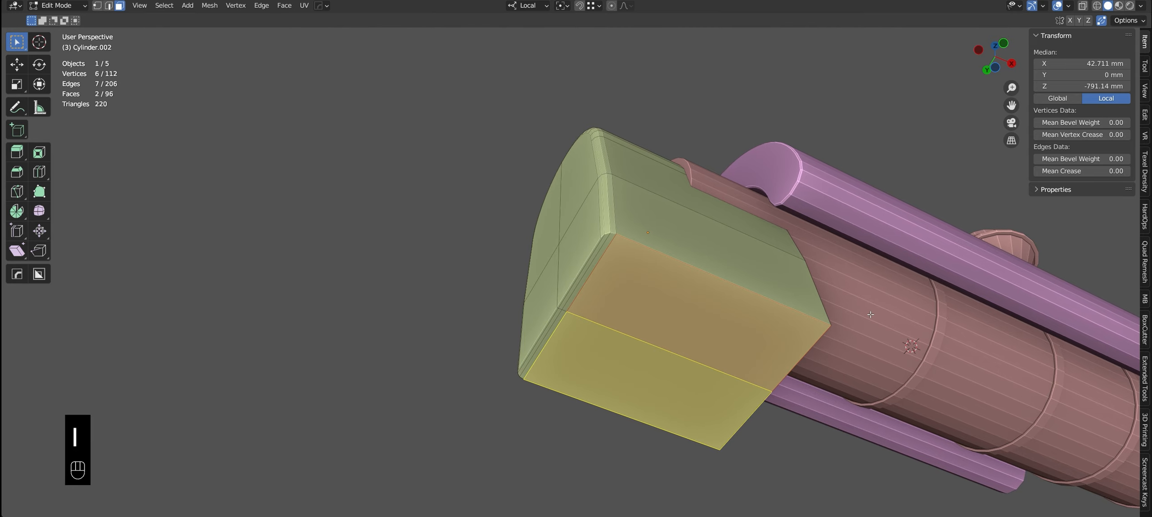
pyautogui.hotkey('ctrl', 'z')
pyautogui.keyDown('shift'); pyautogui.click(686, 363); pyautogui.keyUp('shift')
# Compare the section's underside with the side and end reference drawings to examine the tapered pan beneath it
pyautogui.press('1')
pyautogui.press('space')
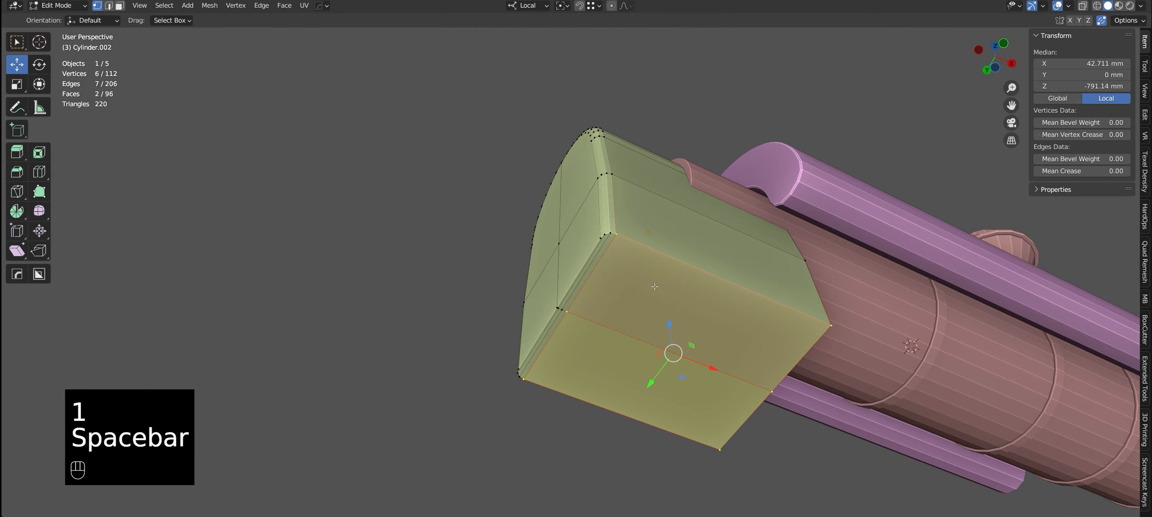
pyautogui.press('KP_1')
pyautogui.hotkey('alt', 'z')
pyautogui.press('KP_3')
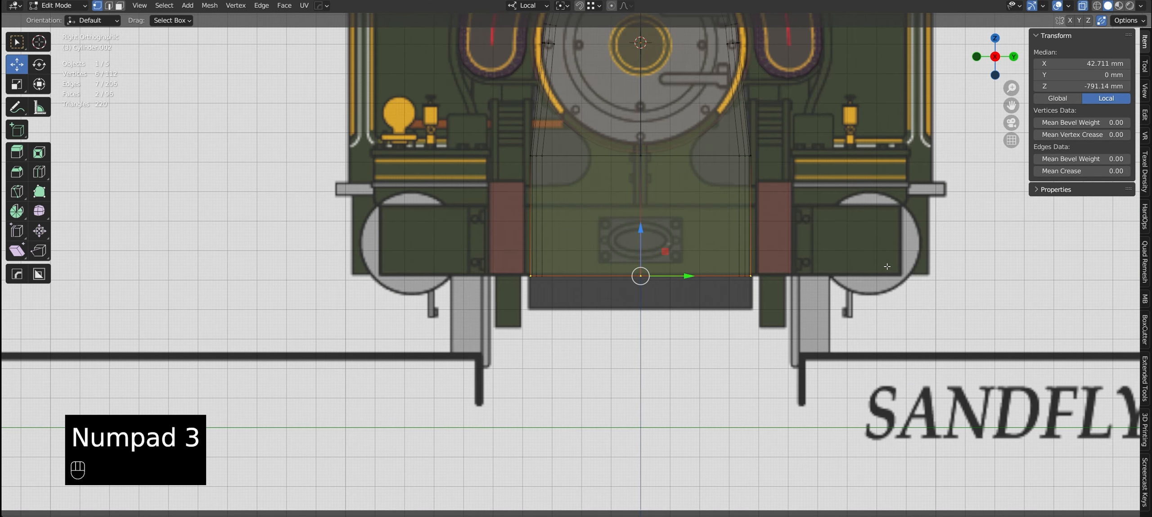
pyautogui.press('KP_1')
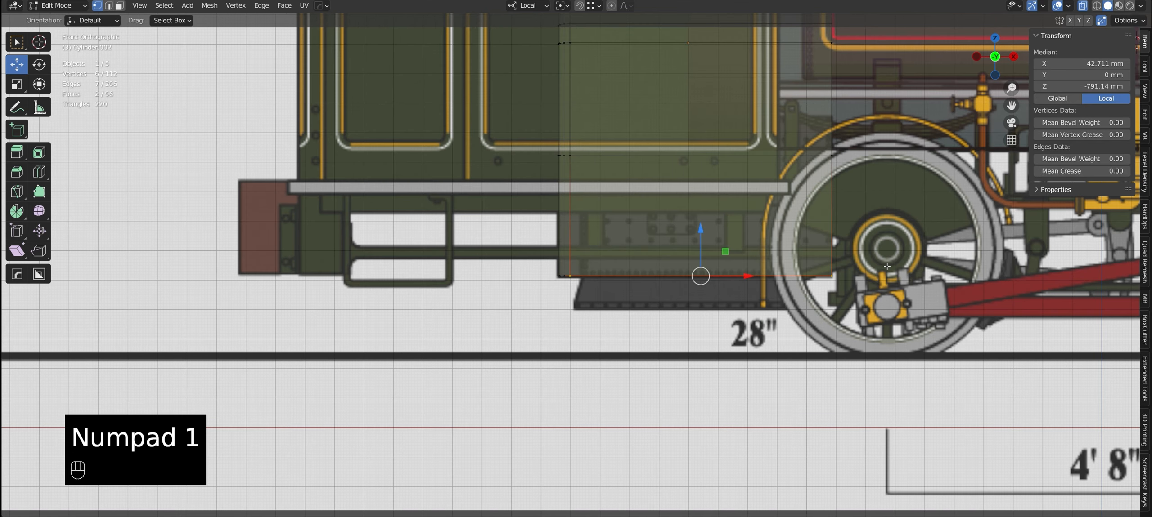
pyautogui.scroll(-6, 799, 287)
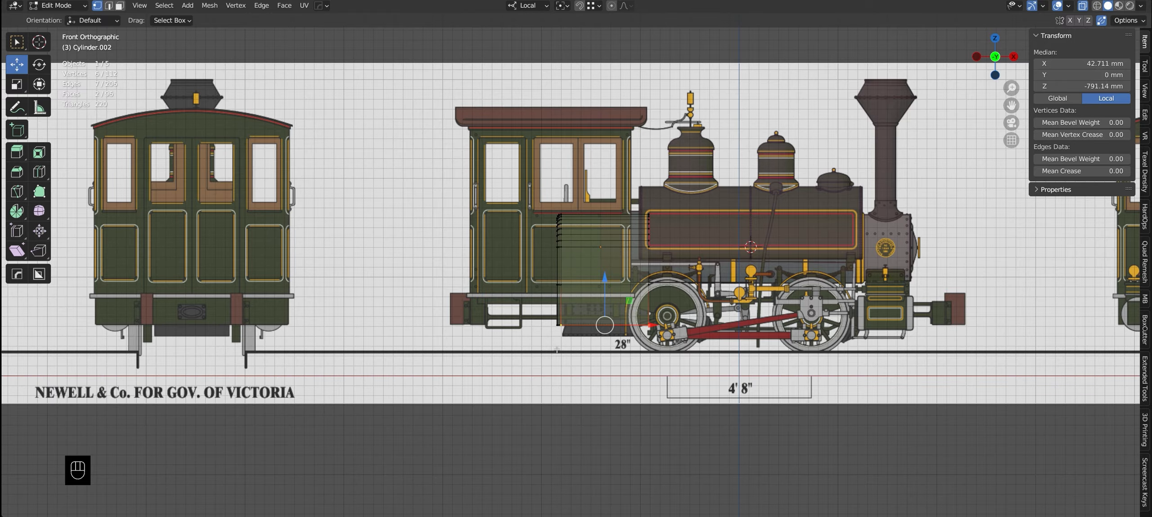
pyautogui.press('KP_3')
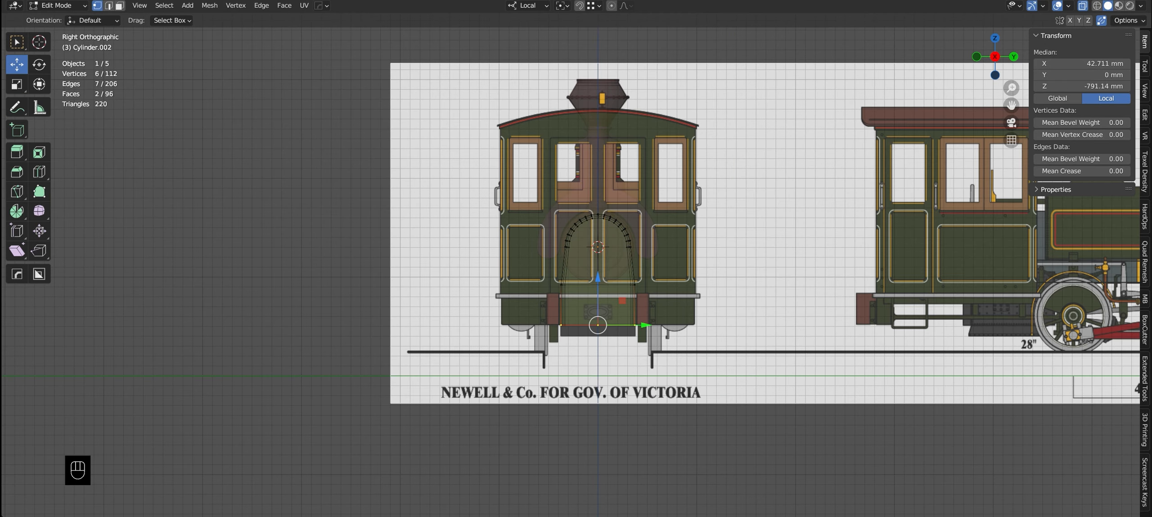
pyautogui.scroll(7, 603, 333)
pyautogui.press('KP_1')
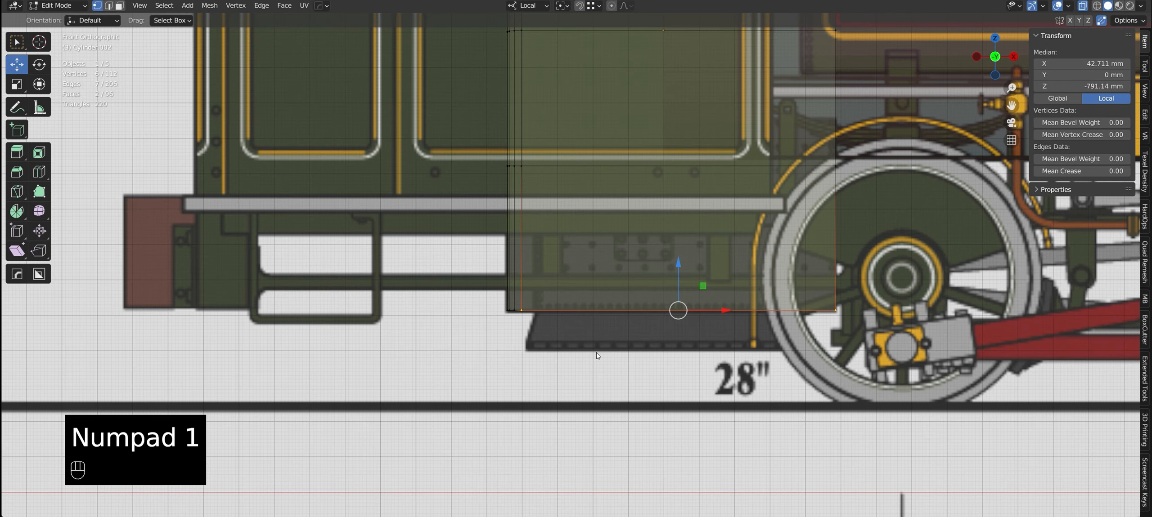
pyautogui.scroll(-5, 642, 408)
pyautogui.scroll(1, 643, 409)
pyautogui.scroll(1, 632, 324)
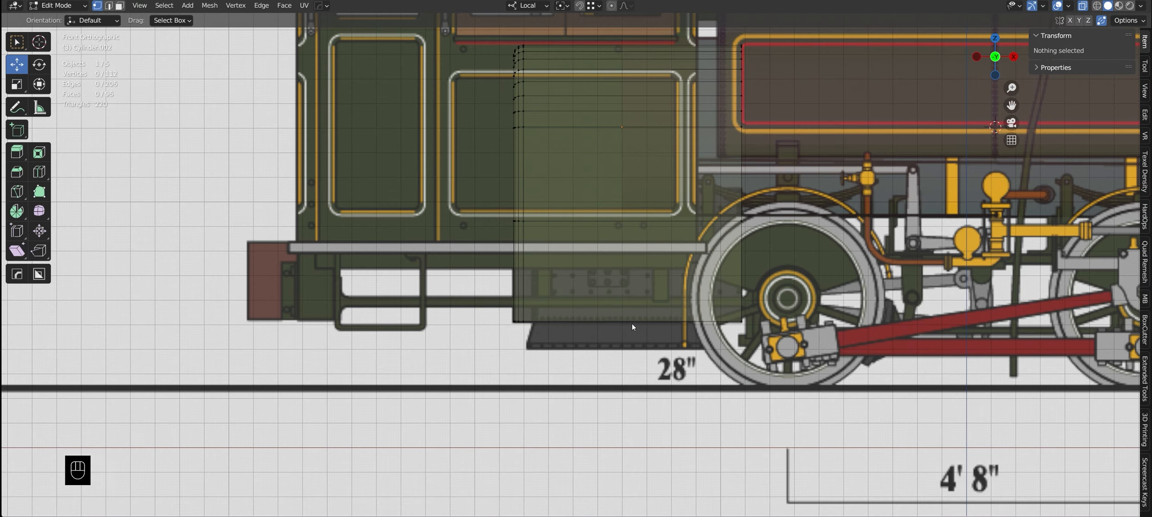
# Add two vertical loop cuts around the arched section, one near its rear end and one near its front end
pyautogui.hotkey('ctrl', 'r')
pyautogui.click(632, 324)
pyautogui.click(534, 324)
pyautogui.hotkey('ctrl', 'r')
pyautogui.click(634, 323)
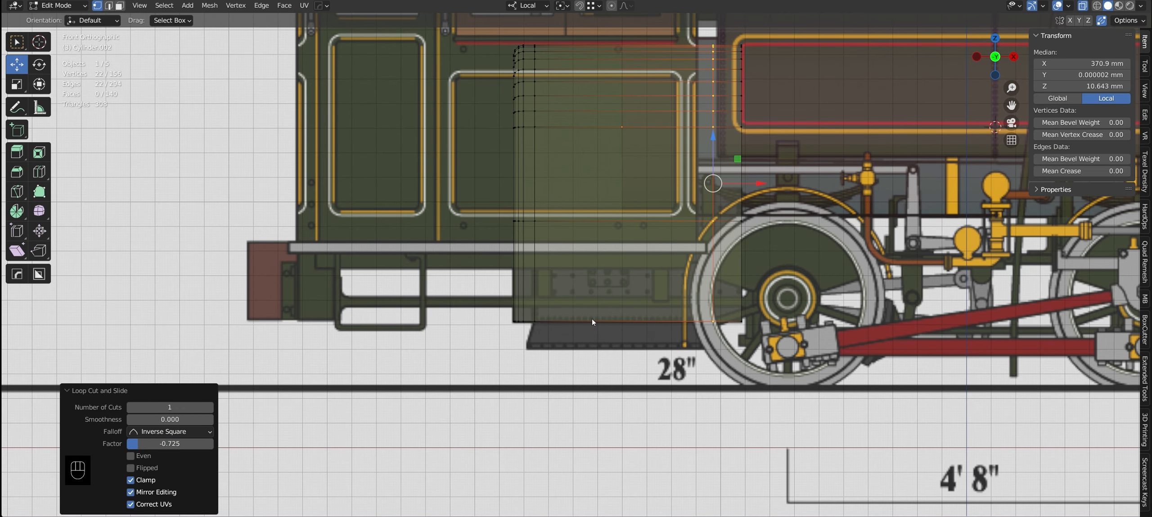
# Extrude the floor faces between the cuts about 113.4 mm downward and scale the extruded bottom about 1.09 along X
pyautogui.press('3')
pyautogui.moveTo(609, 309); pyautogui.dragTo(632, 335)
pyautogui.press('e')
pyautogui.click(637, 363)
pyautogui.scroll(2, 627, 351)
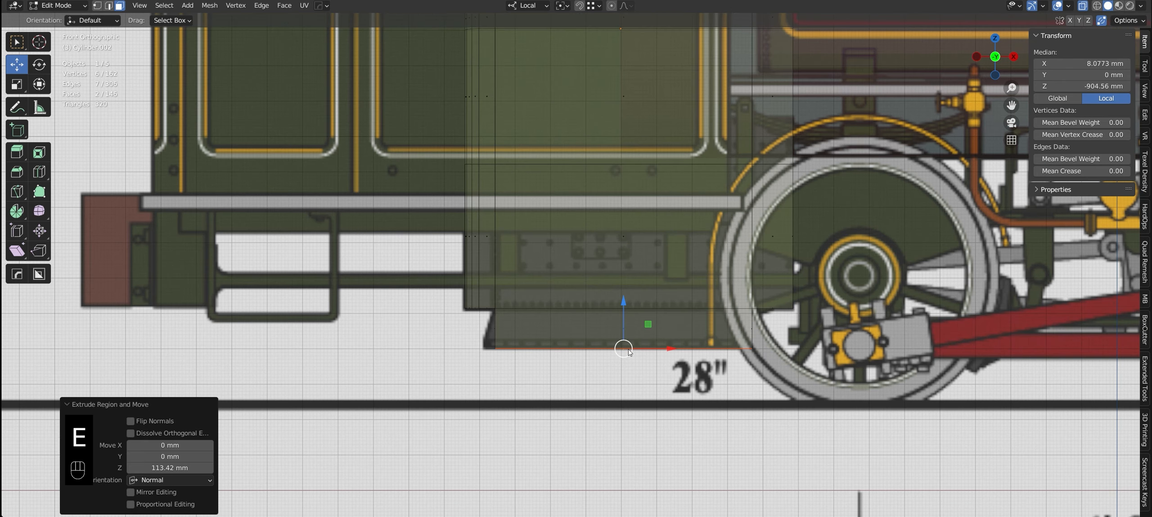
pyautogui.press('s')
pyautogui.press('x')
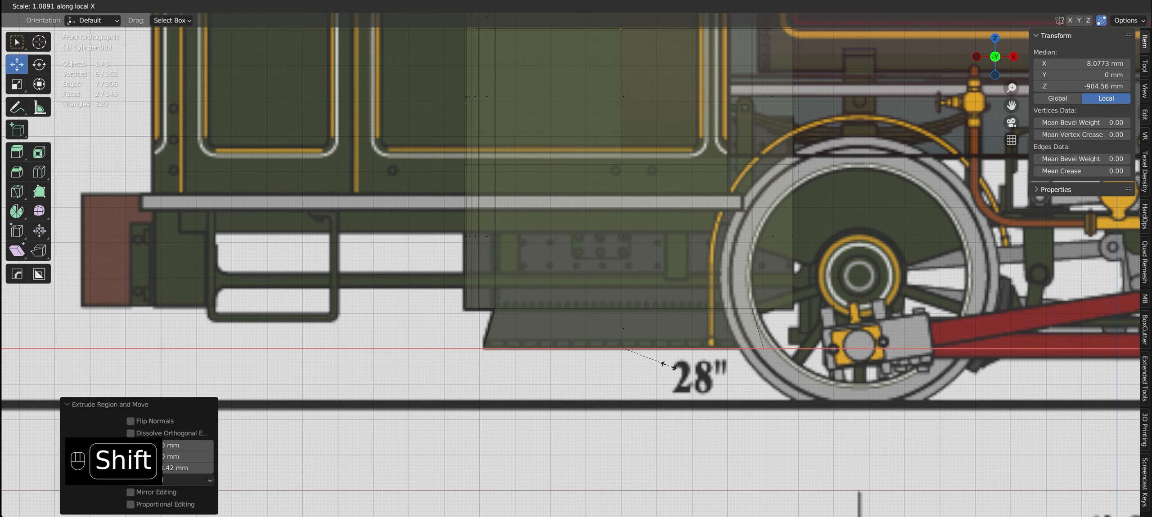
pyautogui.click(670, 365)
# Raise the flared bottom of the pan slightly and extrude it about 29.7 mm downward for a straight lower rim
pyautogui.moveTo(626, 314); pyautogui.dragTo(628, 302)
pyautogui.press('e')
pyautogui.click(640, 353)
pyautogui.scroll(-2, 641, 356)
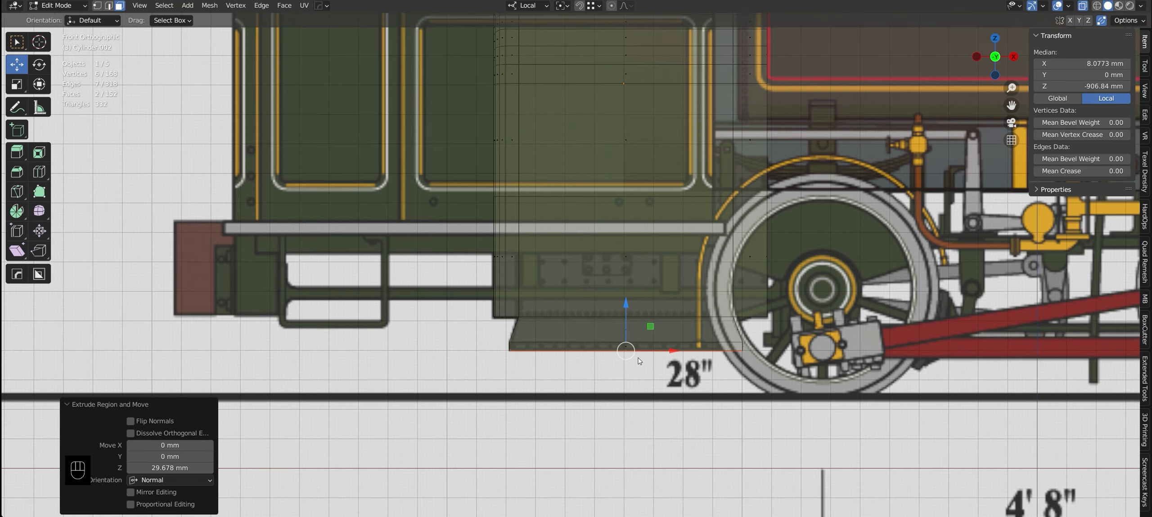
# Connect the lowest three pairs of opposite arch vertices with straight edges across the section's rear end face
pyautogui.moveTo(641, 358); pyautogui.dragTo(522, 353, button='middle')
pyautogui.hotkey('alt', 'z')
pyautogui.moveTo(703, 298); pyautogui.dragTo(708, 298, button='middle')
pyautogui.scroll(2, 643, 239)
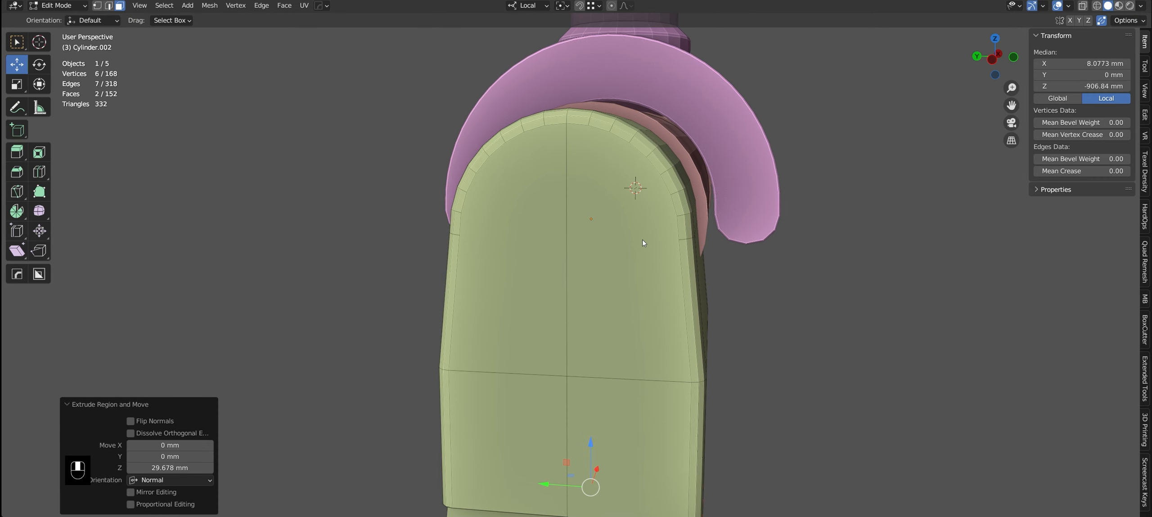
pyautogui.click(993, 60)
pyautogui.hotkey('alt', 'z')
pyautogui.hotkey('alt', 'z')
pyautogui.click(671, 243)
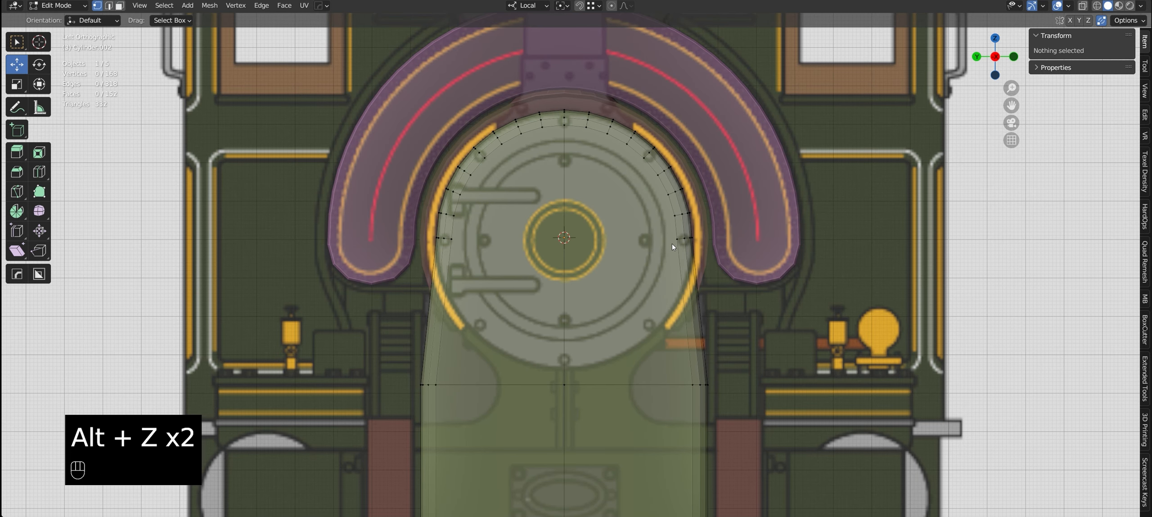
pyautogui.keyDown('shift'); pyautogui.click(675, 242); pyautogui.keyUp('shift')
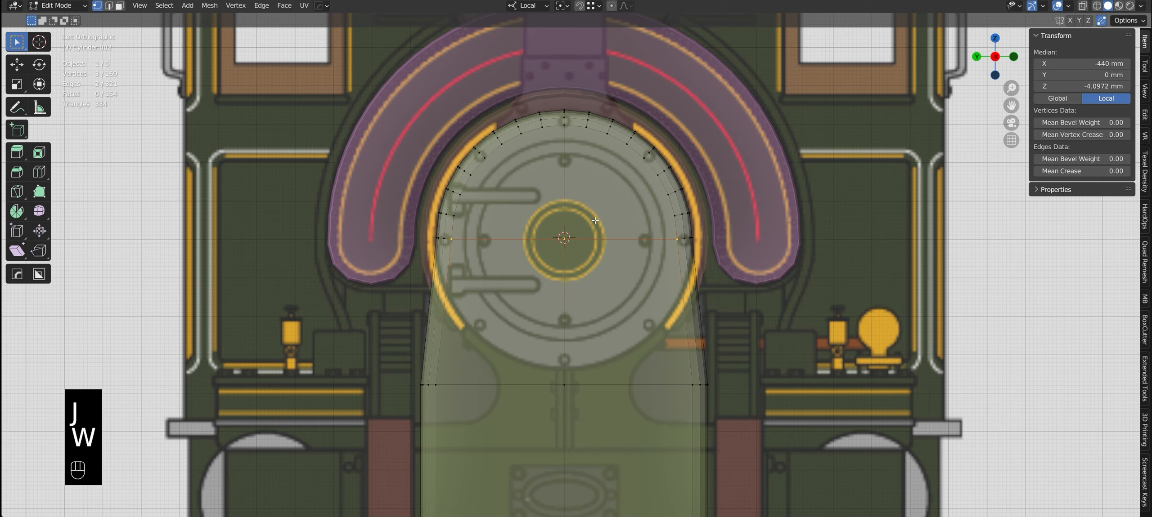
pyautogui.click(672, 216)
pyautogui.keyDown('shift'); pyautogui.click(458, 216); pyautogui.keyUp('shift')
pyautogui.press('j')
pyautogui.click(666, 195)
pyautogui.keyDown('shift'); pyautogui.click(468, 196); pyautogui.keyUp('shift')
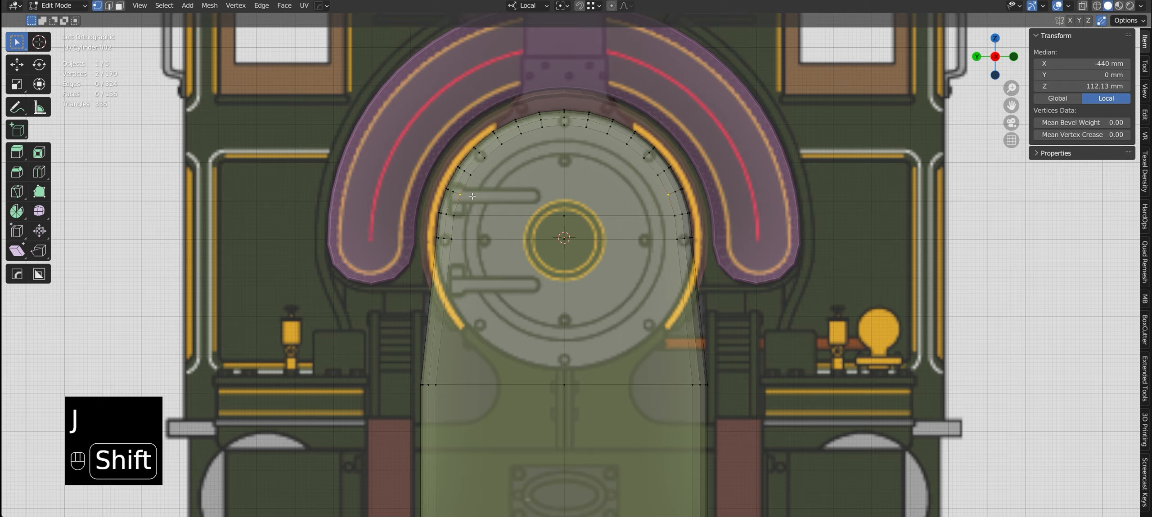
# Connect the remaining upper pairs of opposite arch vertices across the rear end face up to the crown
pyautogui.click(657, 174)
pyautogui.keyDown('shift'); pyautogui.click(470, 174); pyautogui.keyUp('shift')
pyautogui.press('j')
pyautogui.click(644, 157)
pyautogui.press('j')
pyautogui.click(627, 144)
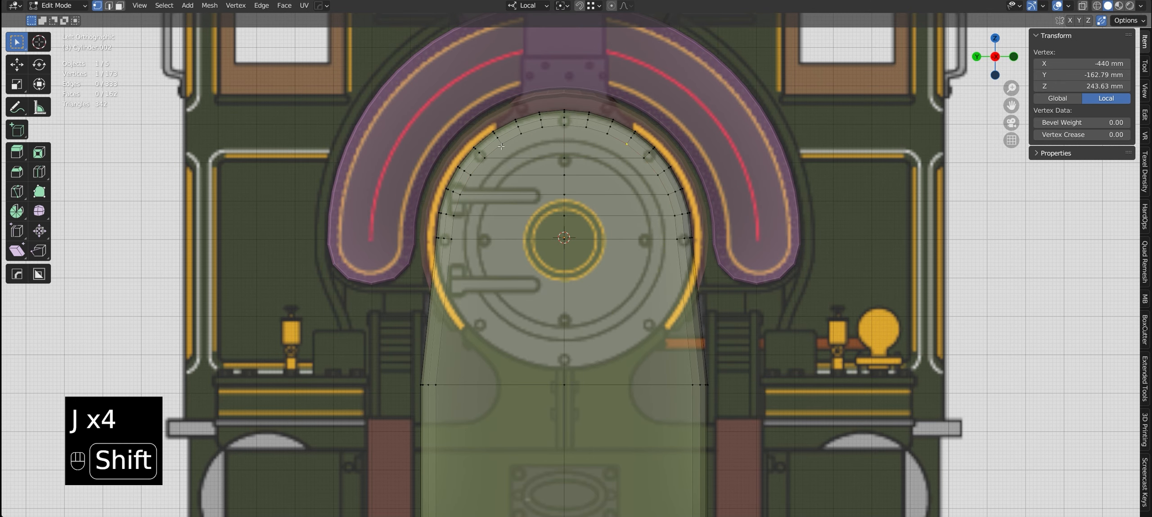
pyautogui.click(608, 133)
pyautogui.keyDown('shift'); pyautogui.click(520, 133); pyautogui.keyUp('shift')
pyautogui.scroll(-4, 603, 232)
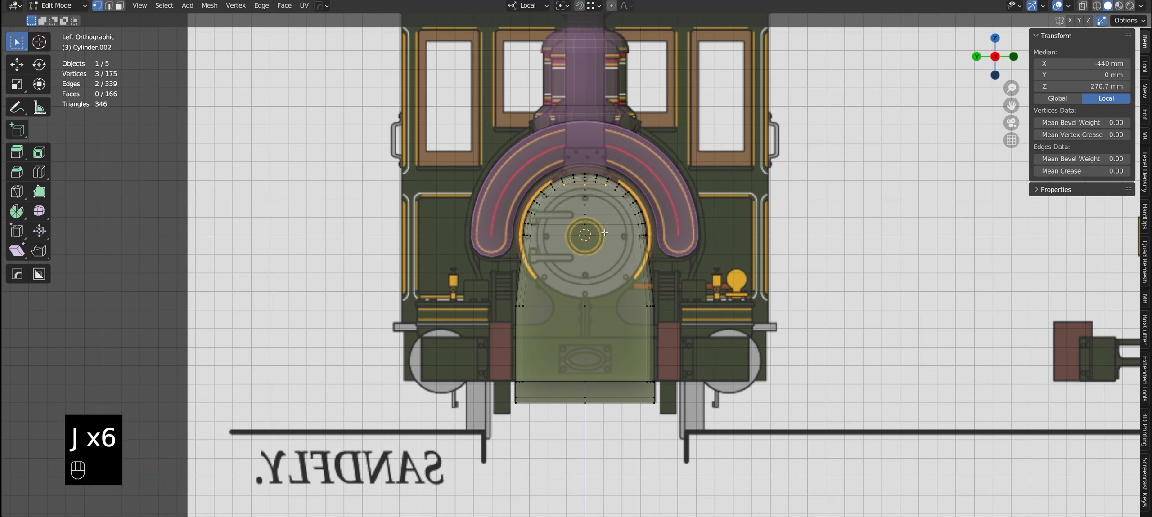
# Unite the arched section and the barrel into a single mesh with a boolean union
pyautogui.hotkey('alt', 'z')
pyautogui.hotkey('alt', 'z')
pyautogui.keyDown('alt'); pyautogui.moveTo(882, 261); pyautogui.dragTo(666, 383); pyautogui.keyUp('alt')
pyautogui.scroll(-4, 703, 312)
pyautogui.press('Tab')
pyautogui.keyDown('alt'); pyautogui.moveTo(666, 382); pyautogui.dragTo(700, 444); pyautogui.keyUp('alt')
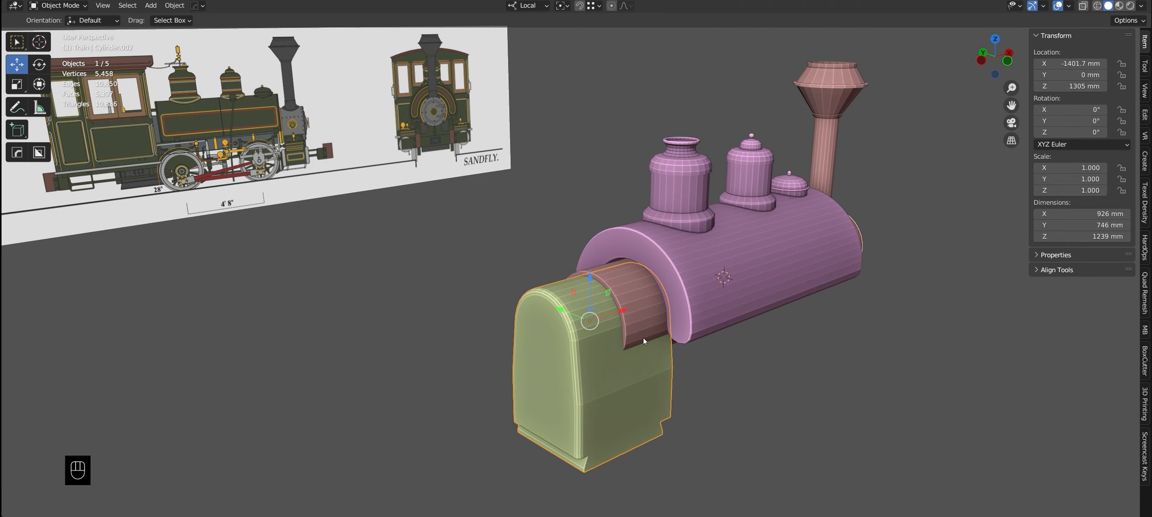
pyautogui.scroll(2, 640, 333)
pyautogui.keyDown('alt'); pyautogui.moveTo(639, 333); pyautogui.dragTo(635, 314); pyautogui.keyUp('alt')
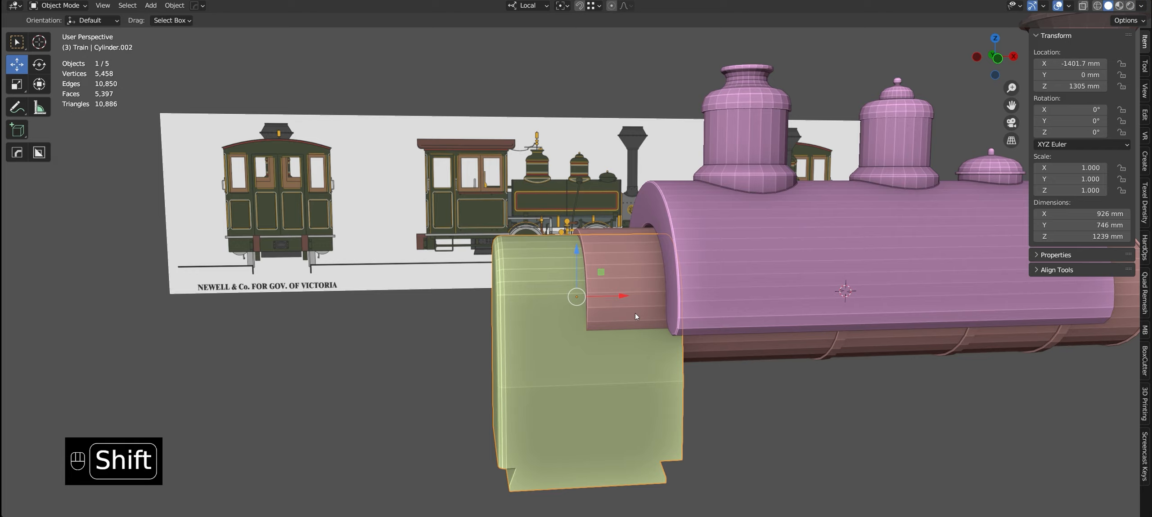
pyautogui.click(1144, 72)
pyautogui.click(1145, 115)
pyautogui.click(1087, 75)
pyautogui.keyDown('alt'); pyautogui.moveTo(539, 288); pyautogui.dragTo(575, 217); pyautogui.keyUp('alt')
# Connect vertices across the narrow step ring at the barrel's rear, triangulate its faces and convert the triangles back to quads
pyautogui.press('Tab')
pyautogui.press('1')
pyautogui.moveTo(526, 146); pyautogui.dragTo(535, 173)
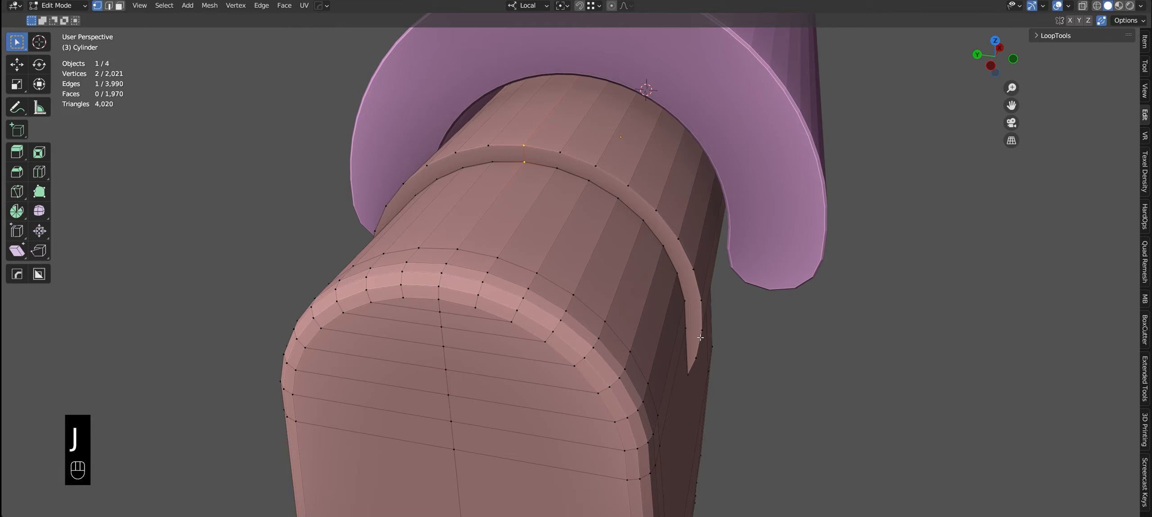
pyautogui.moveTo(700, 337); pyautogui.dragTo(666, 283, button='middle')
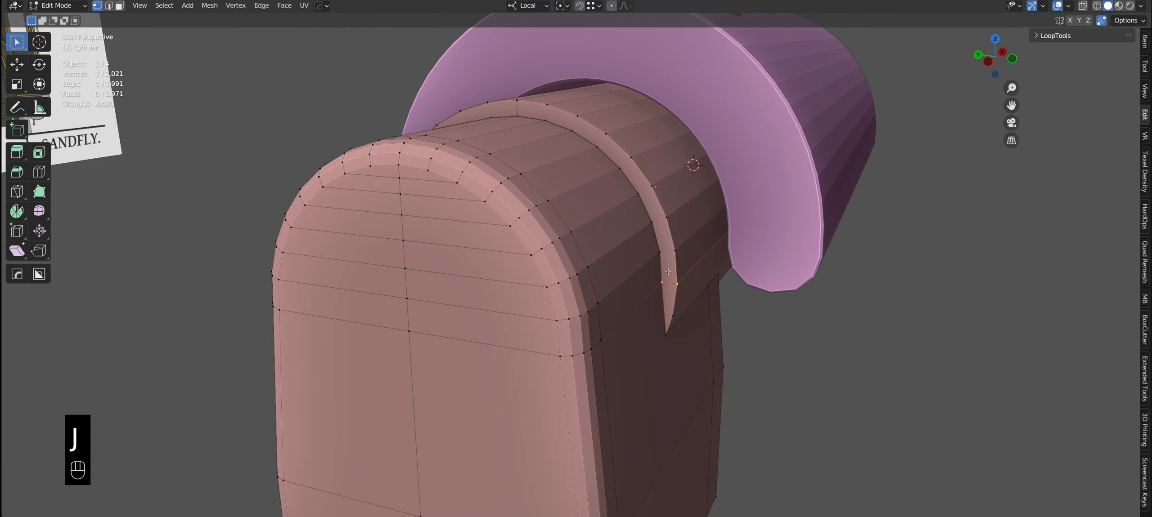
pyautogui.hotkey('ctrl', 't')
pyautogui.hotkey('alt', 'j')
pyautogui.keyDown('alt'); pyautogui.moveTo(764, 328); pyautogui.dragTo(635, 273); pyautogui.keyUp('alt')
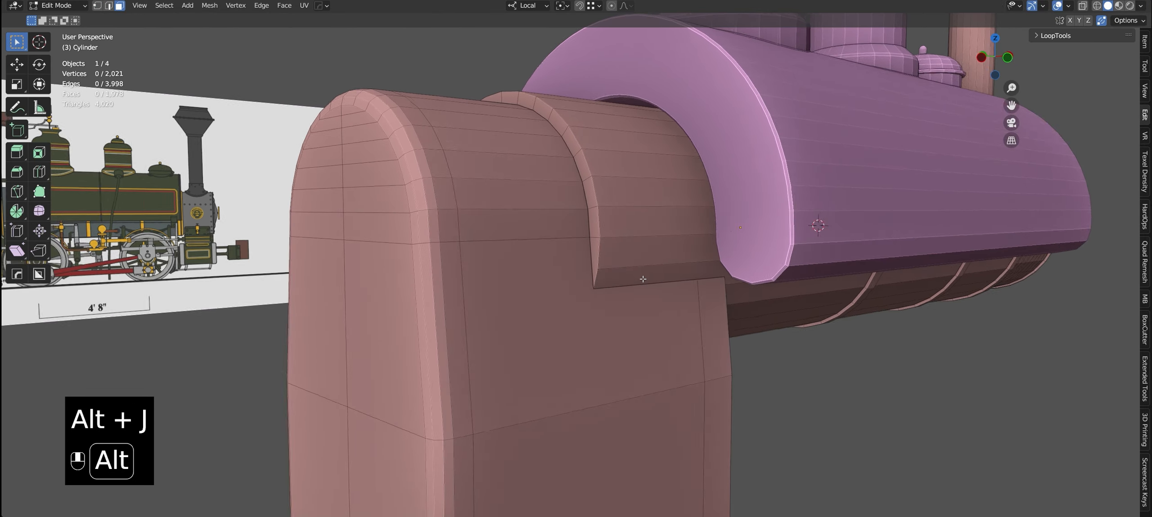
# Connect the lower corner vertex of the barrel step to the section's mid-height vertex near the rear bevel
pyautogui.press('1')
pyautogui.keyDown('shift'); pyautogui.moveTo(633, 291); pyautogui.dragTo(626, 260, button='middle'); pyautogui.keyUp('shift')
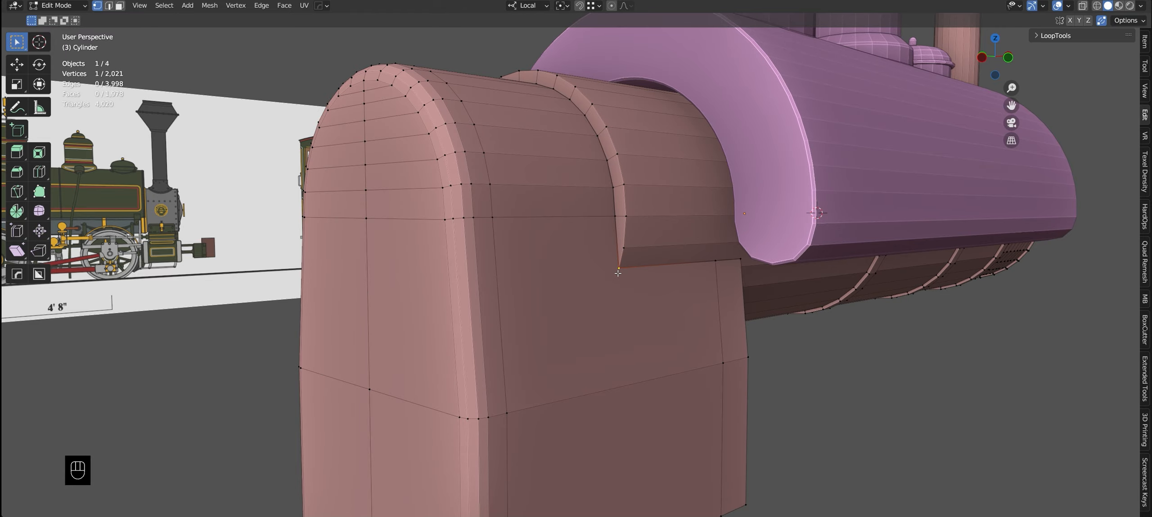
pyautogui.press('j')
pyautogui.keyDown('alt'); pyautogui.moveTo(540, 401); pyautogui.dragTo(684, 299); pyautogui.keyUp('alt')
# Edge-slide the two upper vertices of the section's front vertical loop onto the front corner with a factor of 1
pyautogui.click(744, 283)
pyautogui.keyDown('shift'); pyautogui.click(745, 373); pyautogui.keyUp('shift')
pyautogui.scroll(-4, 745, 342)
pyautogui.press('g')
pyautogui.press('g')
pyautogui.click(1100, 97)
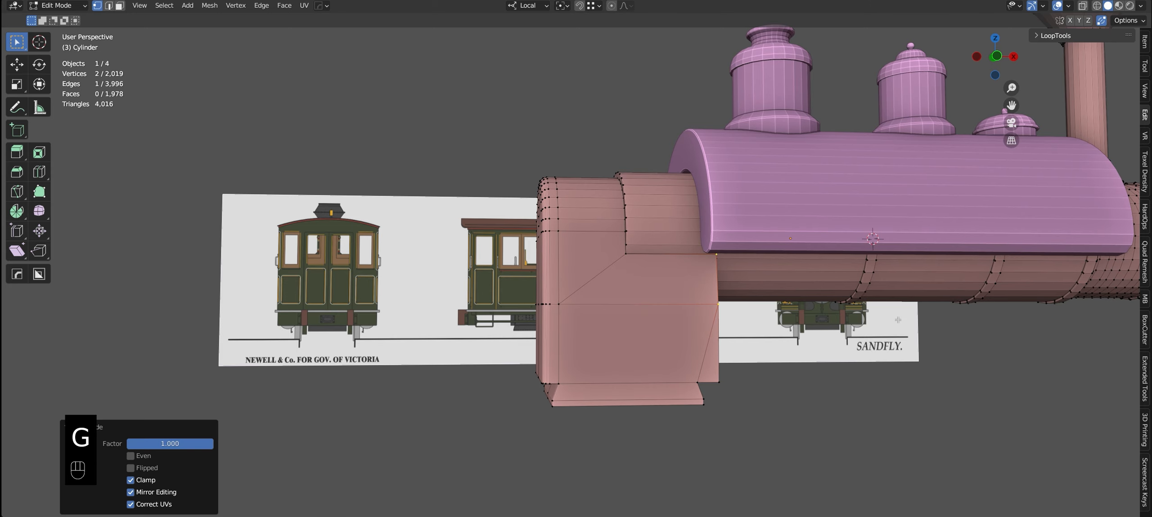
# Triangulate the curved-edge face where the barrel's underside enters the section's front wall
pyautogui.keyDown('alt'); pyautogui.moveTo(990, 333); pyautogui.dragTo(792, 315); pyautogui.keyUp('alt')
pyautogui.scroll(3, 792, 315)
pyautogui.keyDown('alt'); pyautogui.moveTo(743, 351); pyautogui.dragTo(654, 301); pyautogui.keyUp('alt')
pyautogui.scroll(2, 654, 301)
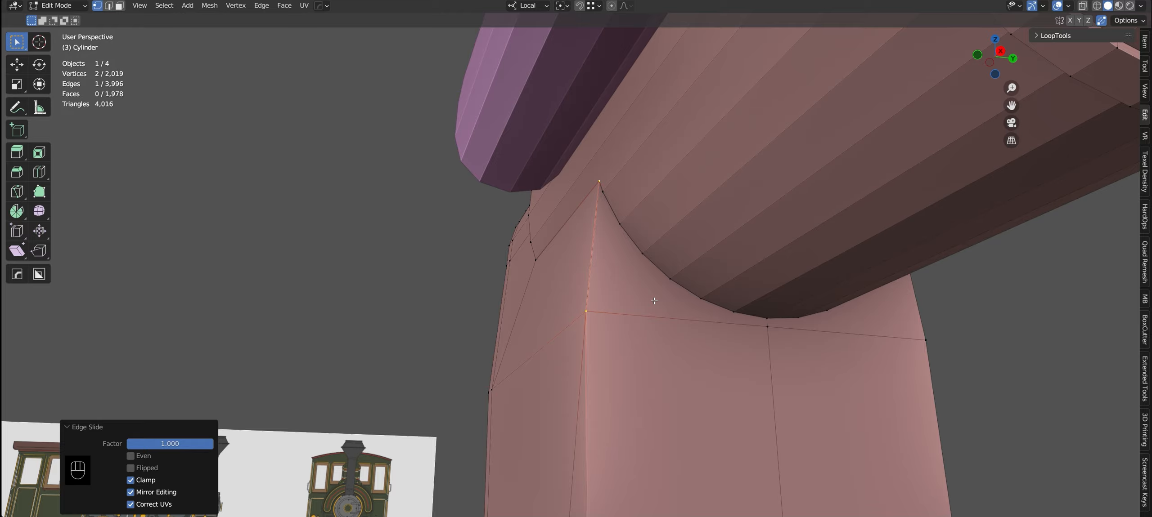
pyautogui.click(658, 300)
pyautogui.hotkey('ctrl', 't')
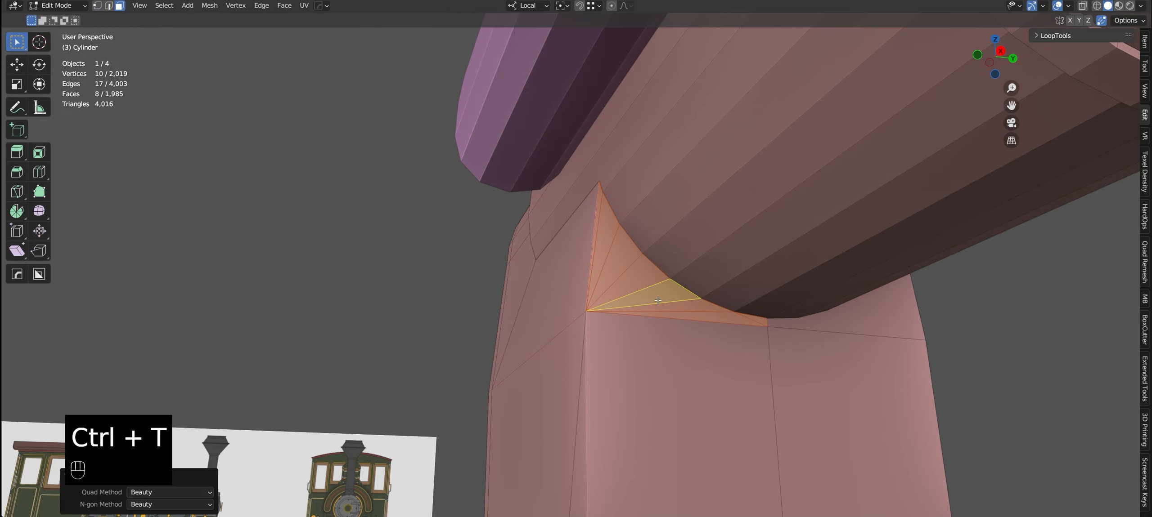
# Select all n-gons through the mesh check options and examine their locations with X-ray display
pyautogui.click(397, 284)
pyautogui.keyDown('alt'); pyautogui.moveTo(397, 284); pyautogui.dragTo(693, 335); pyautogui.keyUp('alt')
pyautogui.scroll(-4, 598, 306)
pyautogui.click(1128, 20)
pyautogui.click(1128, 20)
pyautogui.click(1144, 41)
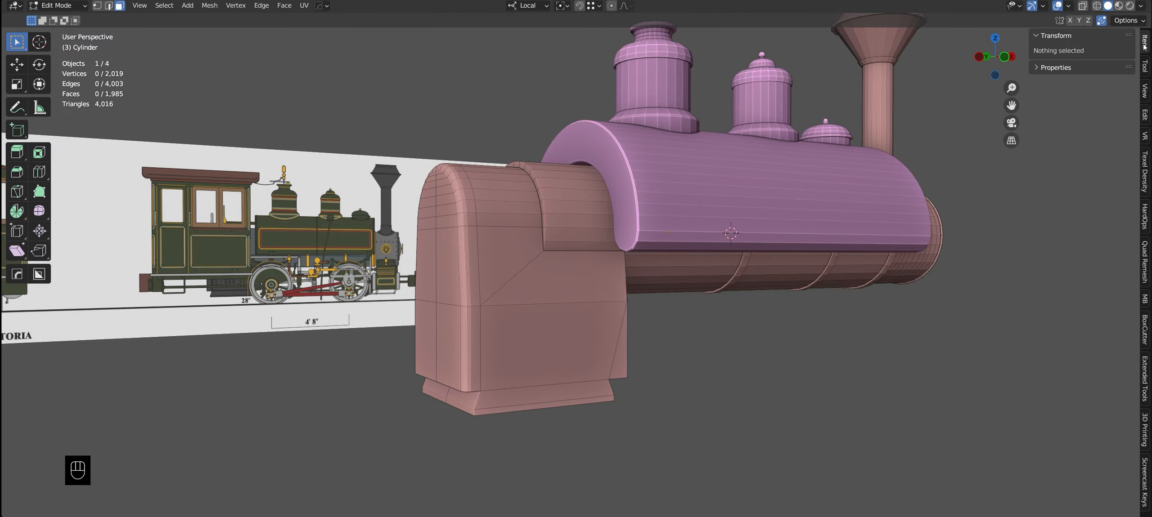
pyautogui.click(1129, 21)
pyautogui.click(1121, 115)
pyautogui.click(1124, 145)
pyautogui.hotkey('alt', 'z')
pyautogui.scroll(4, 639, 225)
pyautogui.keyDown('alt'); pyautogui.moveTo(639, 225); pyautogui.dragTo(599, 221); pyautogui.keyUp('alt')
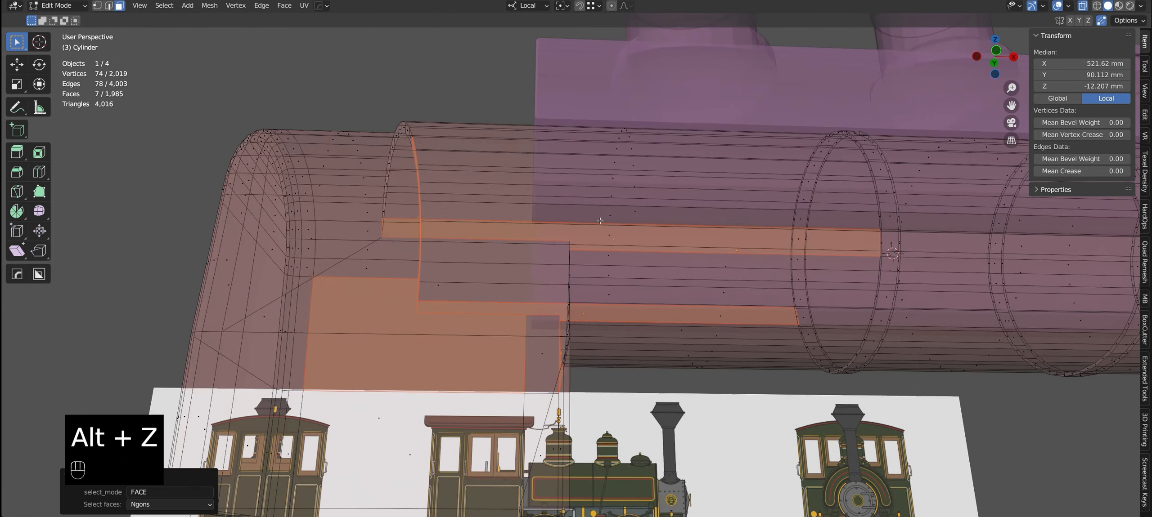
# Connect the two vertices at the section's upper front corner, just below the barrel's lower step edge
pyautogui.press('1')
pyautogui.click(569, 249)
pyautogui.keyDown('alt'); pyautogui.moveTo(570, 250); pyautogui.dragTo(792, 252); pyautogui.keyUp('alt')
pyautogui.scroll(-5, 852, 263)
pyautogui.hotkey('alt', 'z')
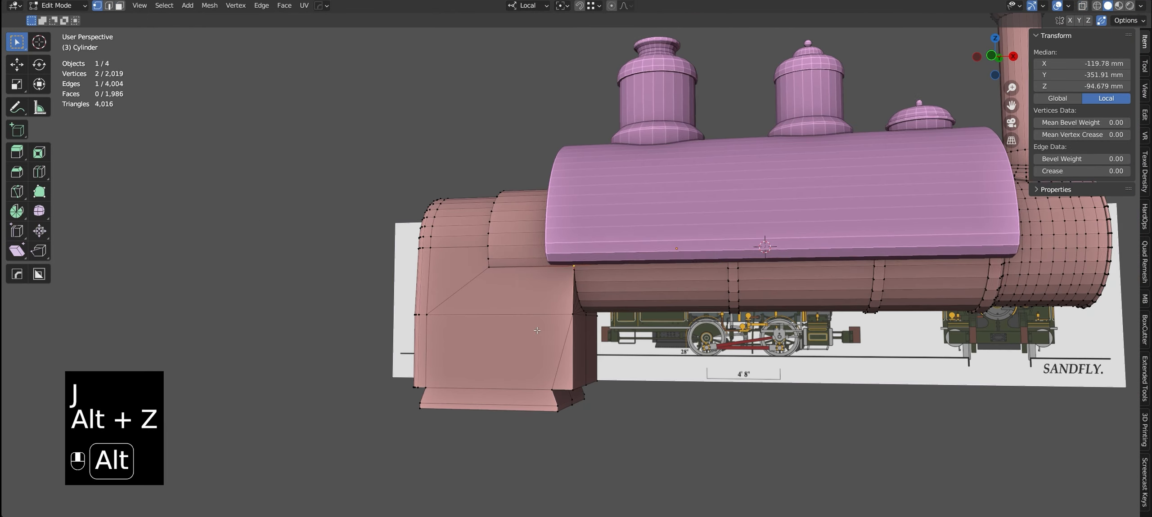
# Select the remaining n-gons again and examine where they lie along the barrel, section and smokebox front
pyautogui.click(855, 103)
pyautogui.click(1127, 20)
pyautogui.click(1116, 143)
pyautogui.moveTo(630, 288)
pyautogui.keyDown('alt'); pyautogui.mouseDown()
pyautogui.moveTo(521, 261)
pyautogui.moveTo(630, 270)
pyautogui.mouseUp(); pyautogui.keyUp('alt')
pyautogui.hotkey('alt', 'z')
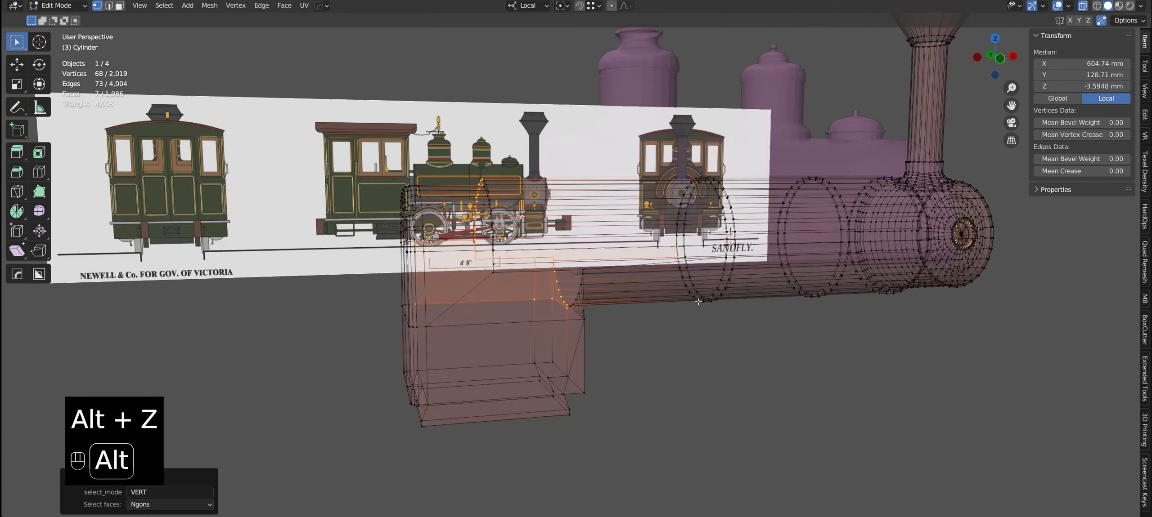
pyautogui.scroll(-5, 832, 265)
pyautogui.keyDown('alt'); pyautogui.moveTo(922, 266); pyautogui.dragTo(819, 256); pyautogui.keyUp('alt')
pyautogui.hotkey('alt', 'z')
# Connect opposite rim vertices with parallel edges across one half of the round hub face on the smokebox front
pyautogui.scroll(7, 819, 252)
pyautogui.click(804, 182)
pyautogui.moveTo(804, 182); pyautogui.dragTo(801, 326, button='middle')
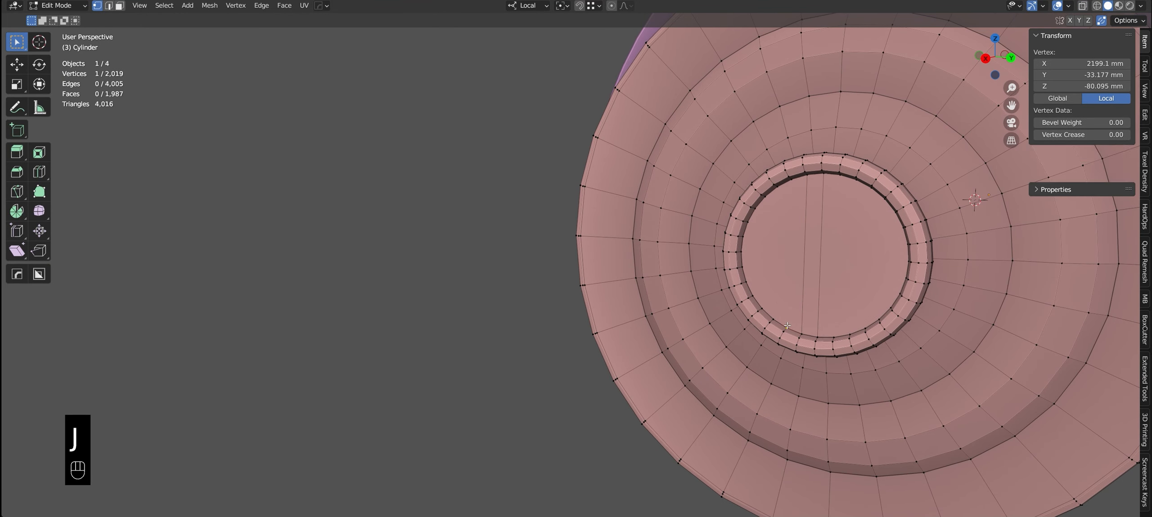
pyautogui.press('h')
pyautogui.hotkey('ctrl', 'z')
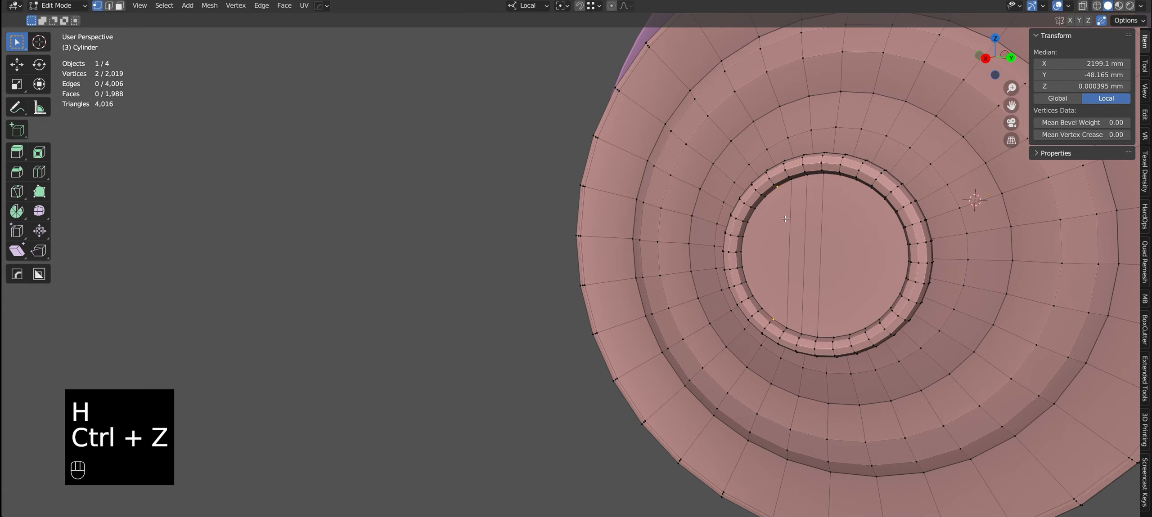
pyautogui.press('j')
pyautogui.click(765, 197)
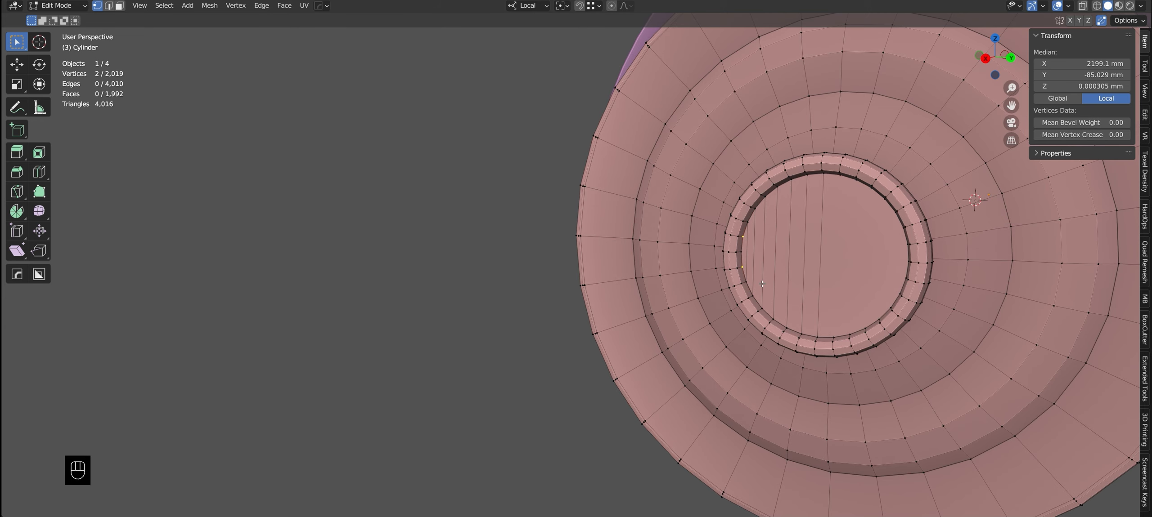
pyautogui.press('j')
# Mirror the merged body along Y to carry the cleaned-up topology across to the other side
pyautogui.scroll(-9, 762, 284)
pyautogui.moveTo(762, 284); pyautogui.dragTo(776, 320, button='middle')
pyautogui.press('Tab')
pyautogui.hotkey('alt', 'x')
pyautogui.click(614, 236)
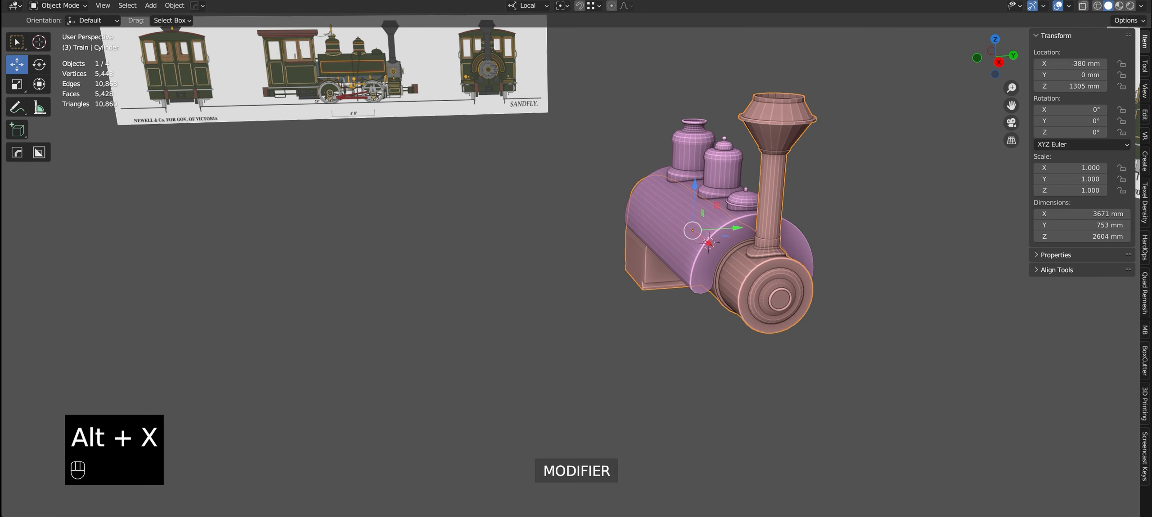
# Check the mirrored body for remaining n-gons using X-ray display and face selection
pyautogui.scroll(2, 899, 315)
pyautogui.press('Tab')
pyautogui.hotkey('alt', 'z')
pyautogui.press('3')
pyautogui.click(1127, 20)
pyautogui.click(1104, 143)
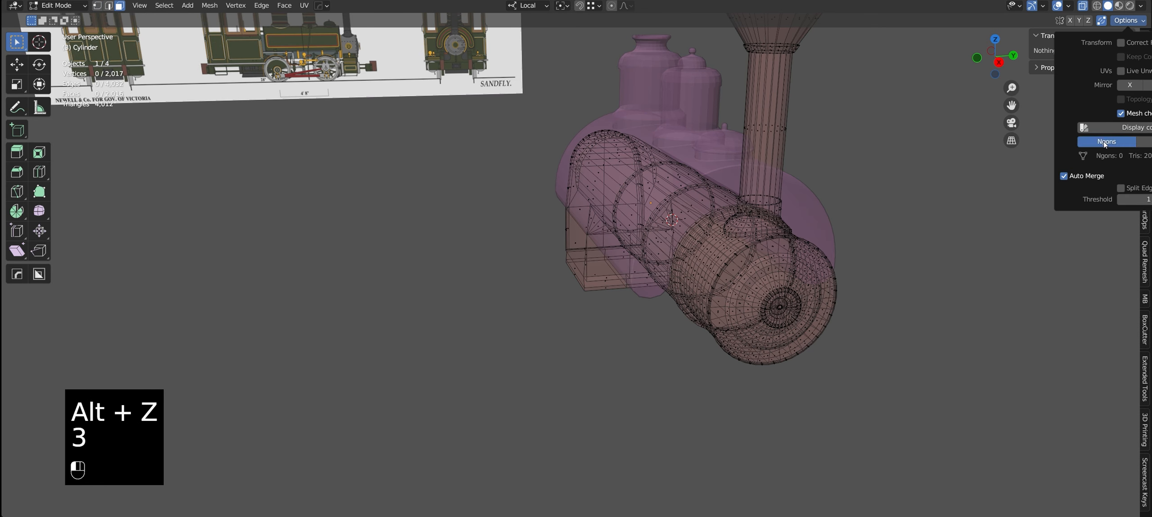
pyautogui.moveTo(688, 270); pyautogui.dragTo(900, 266, button='middle')
pyautogui.hotkey('alt', 'z')
# Review the merged body from several angles, leave mesh editing and save the file
pyautogui.scroll(-2, 463, 216)
pyautogui.moveTo(517, 225); pyautogui.dragTo(488, 252, button='middle')
pyautogui.scroll(5, 439, 249)
pyautogui.moveTo(488, 252); pyautogui.dragTo(516, 272, button='middle')
pyautogui.press('Tab')
pyautogui.scroll(-6, 517, 272)
pyautogui.scroll(6, 544, 272)
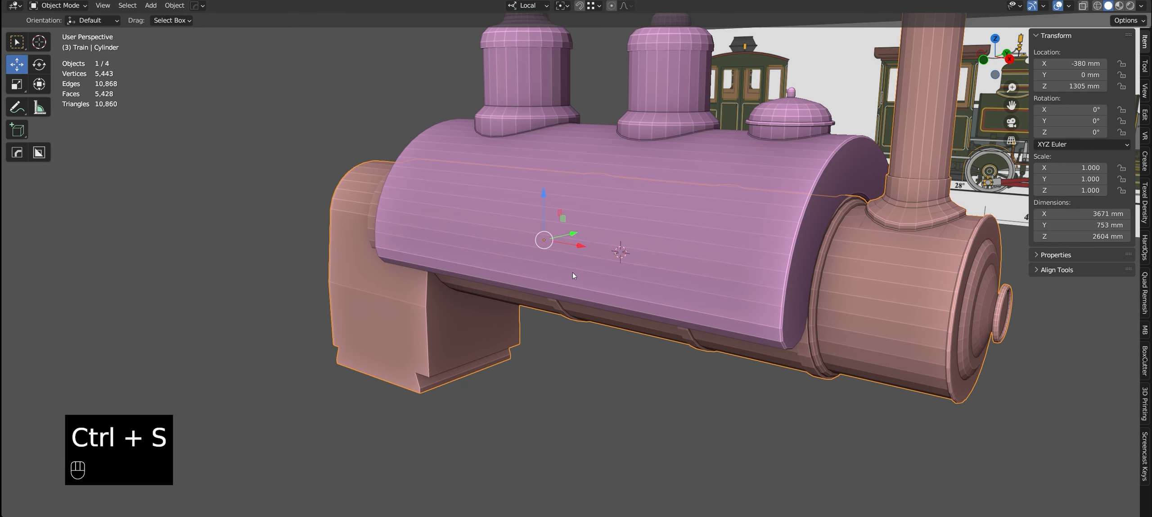